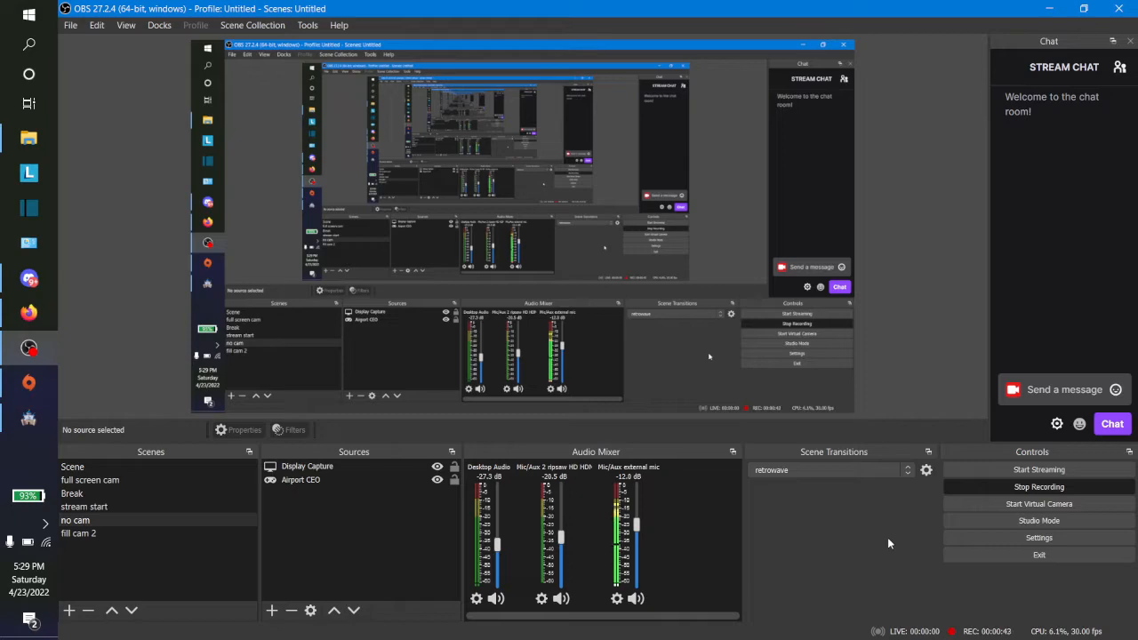
Step: Bring the RPG Maker MZ window with the 'planet ather' project to the front
click(28, 418)
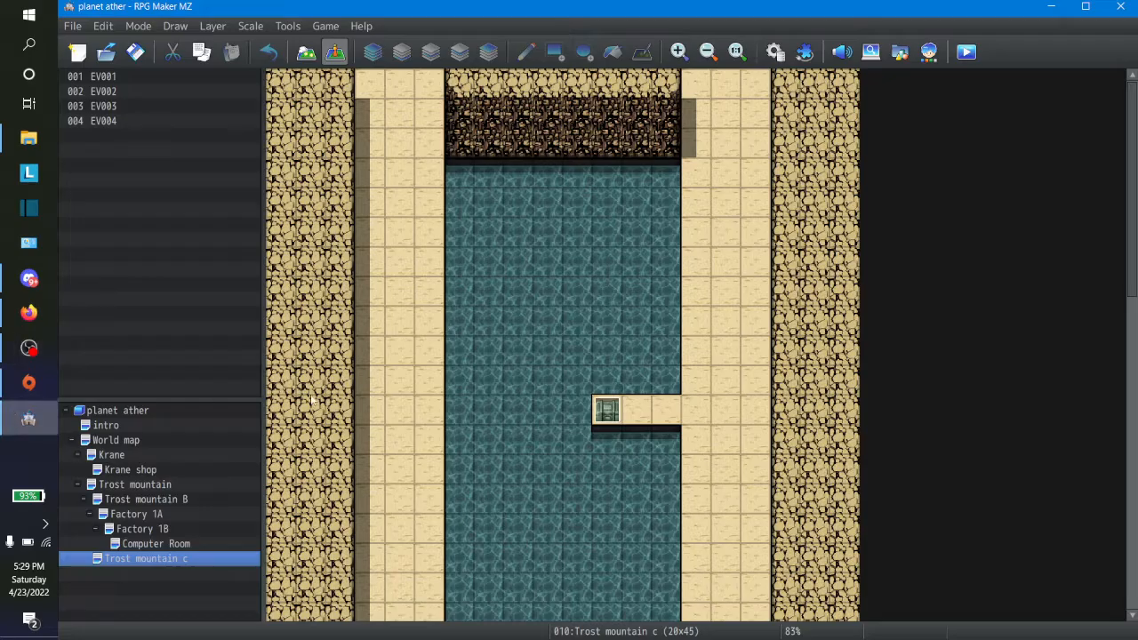
scroll(446, 287, down, 10)
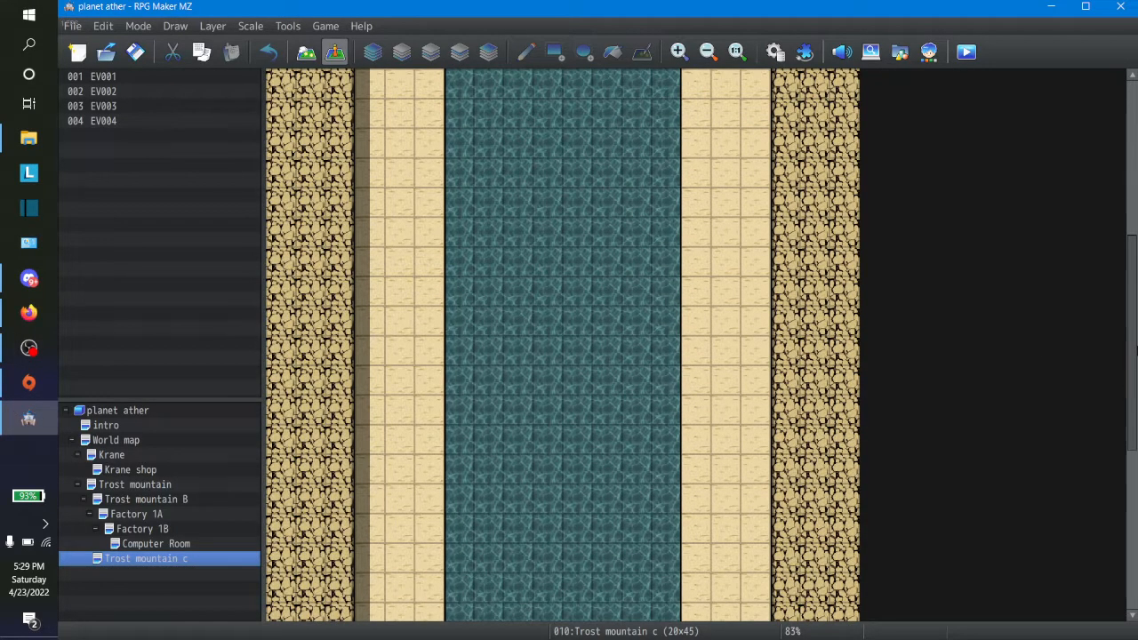
drag(1131, 343, 1116, 93)
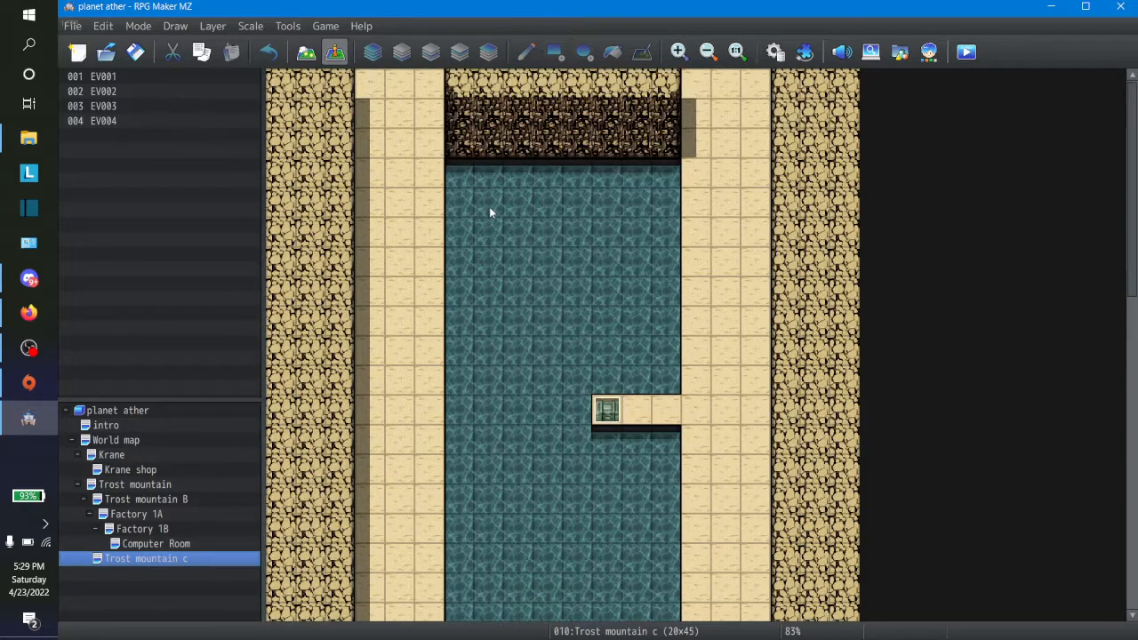
click(375, 89)
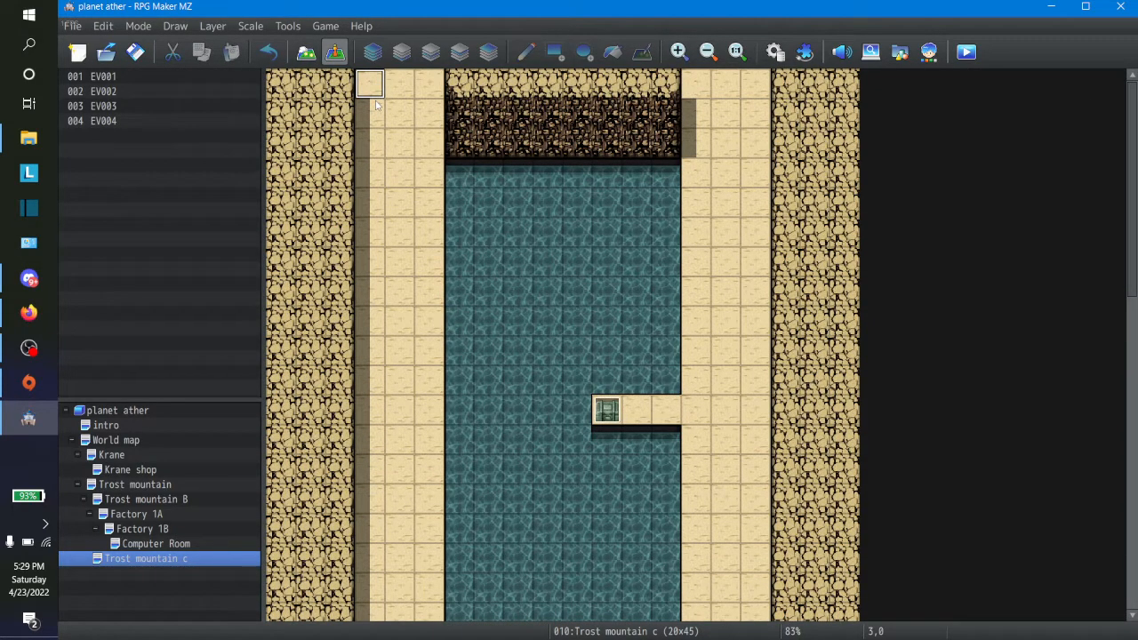
key(ctrl+1)
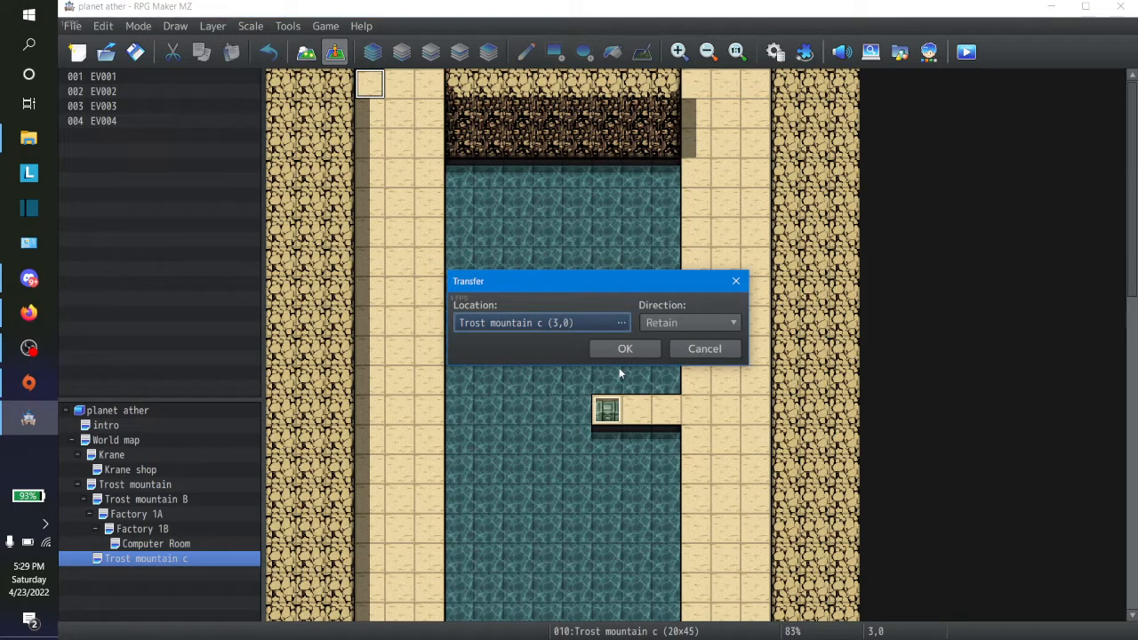
click(697, 349)
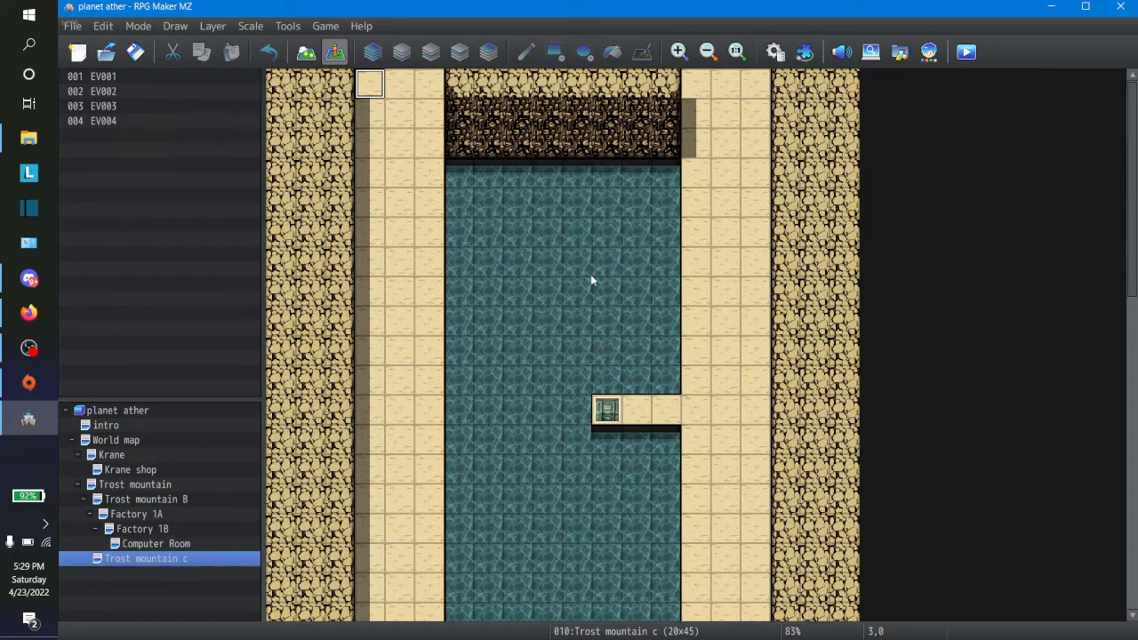
Step: Create a new event on the top-left path tile with a Fadeout Screen command
right_click(372, 82)
click(393, 103)
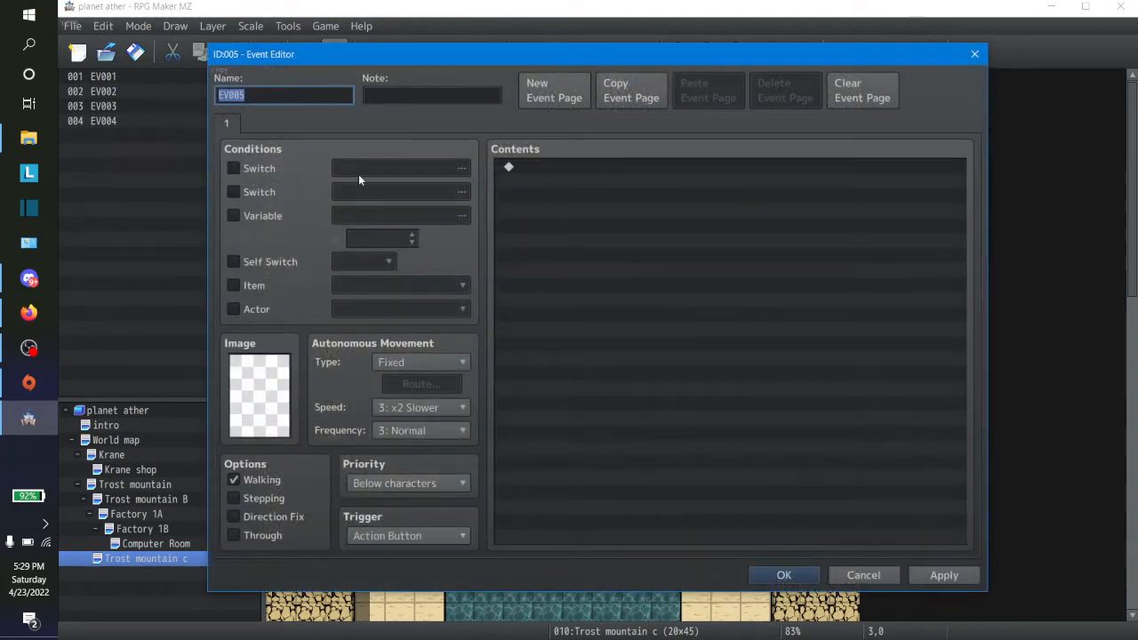
click(545, 167)
right_click(544, 167)
click(581, 176)
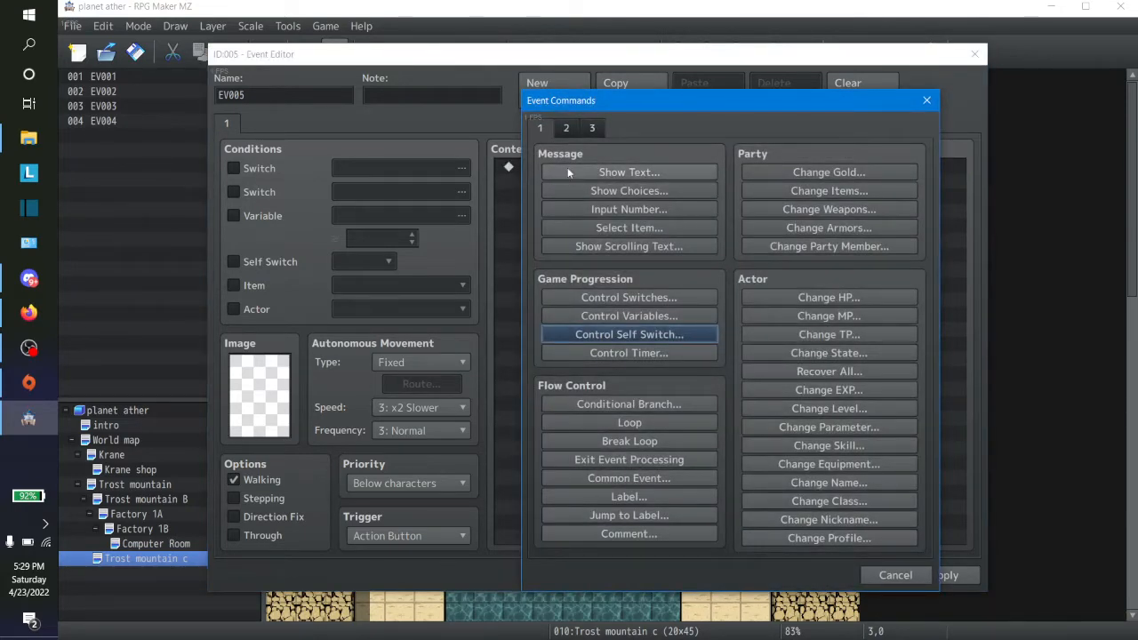
click(569, 132)
click(591, 129)
click(566, 129)
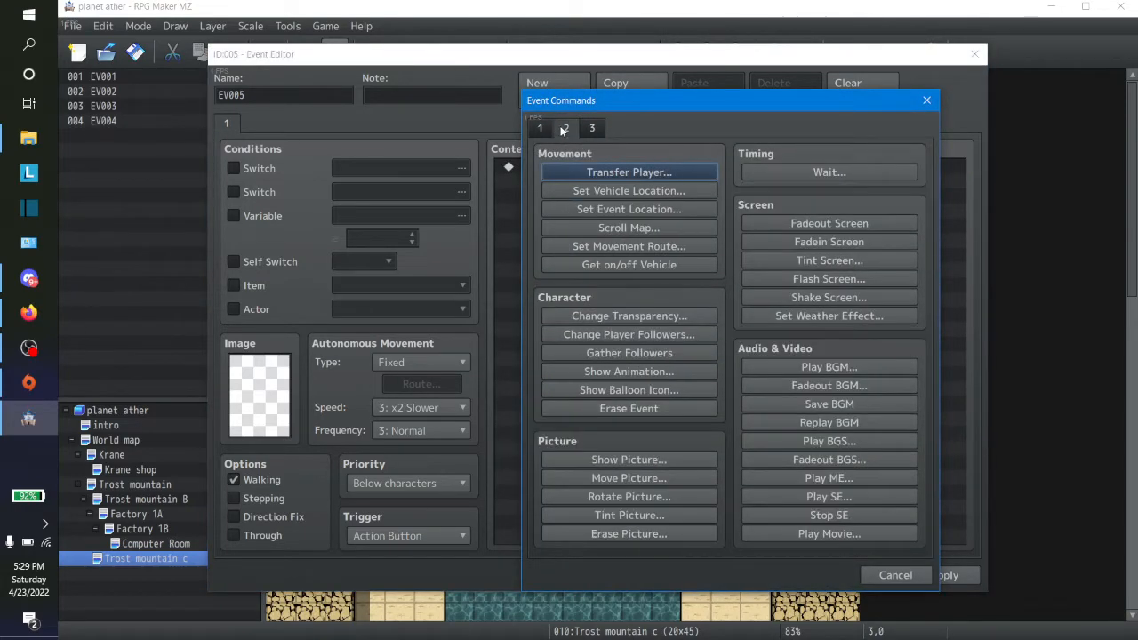
click(856, 224)
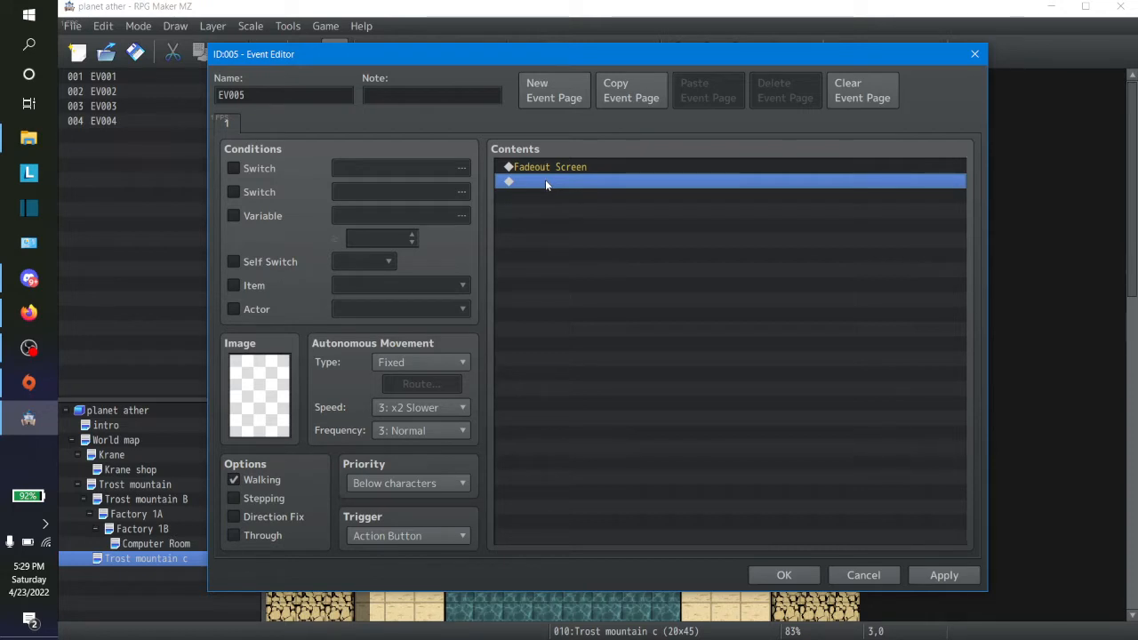
Step: Add a Show Text message 'TEST' after the fadeout and save the event
right_click(545, 180)
click(571, 194)
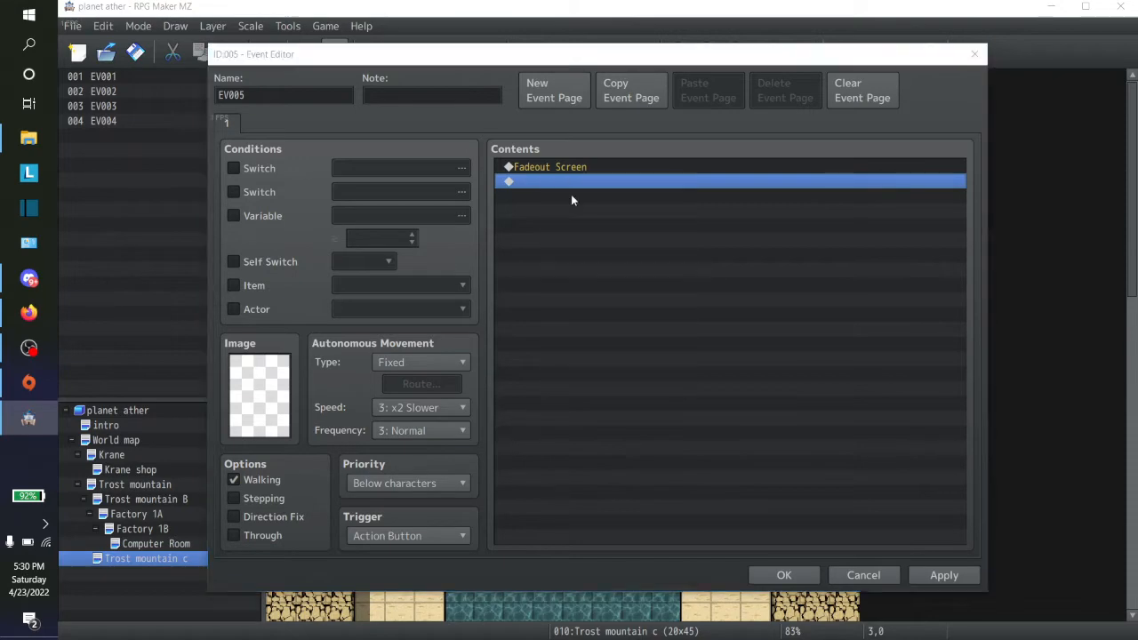
click(541, 128)
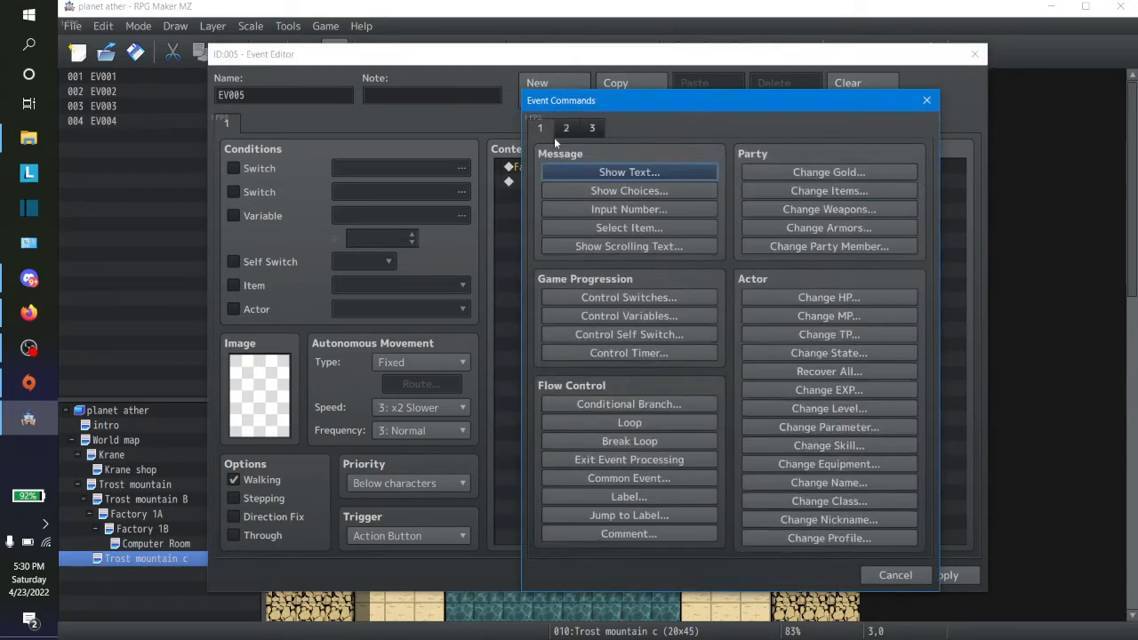
click(592, 167)
text(TEST)
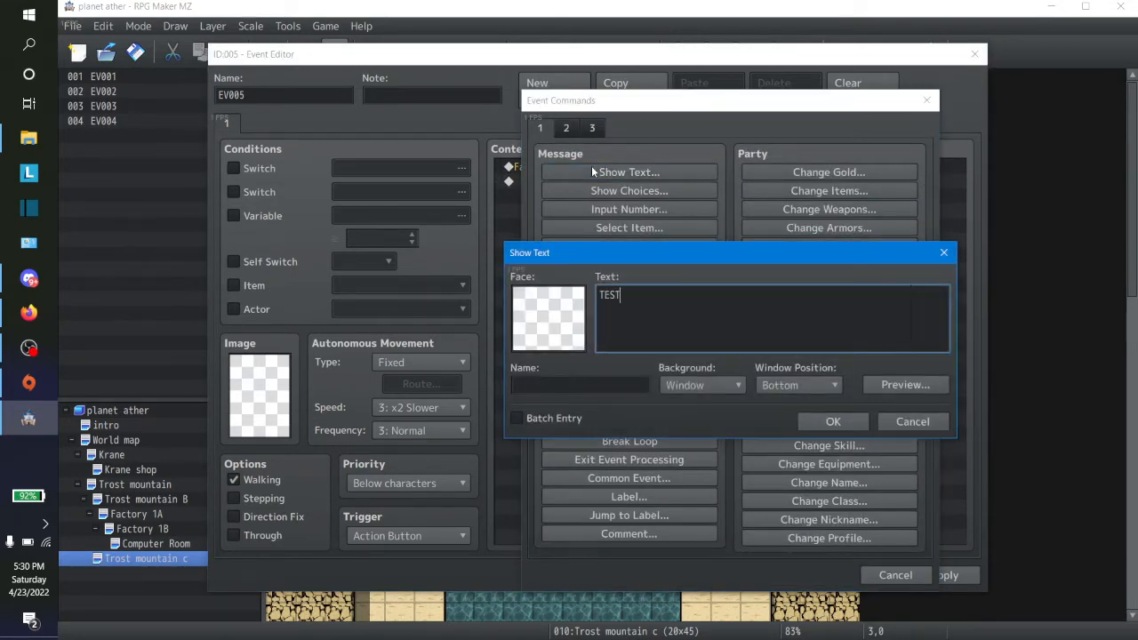
click(852, 423)
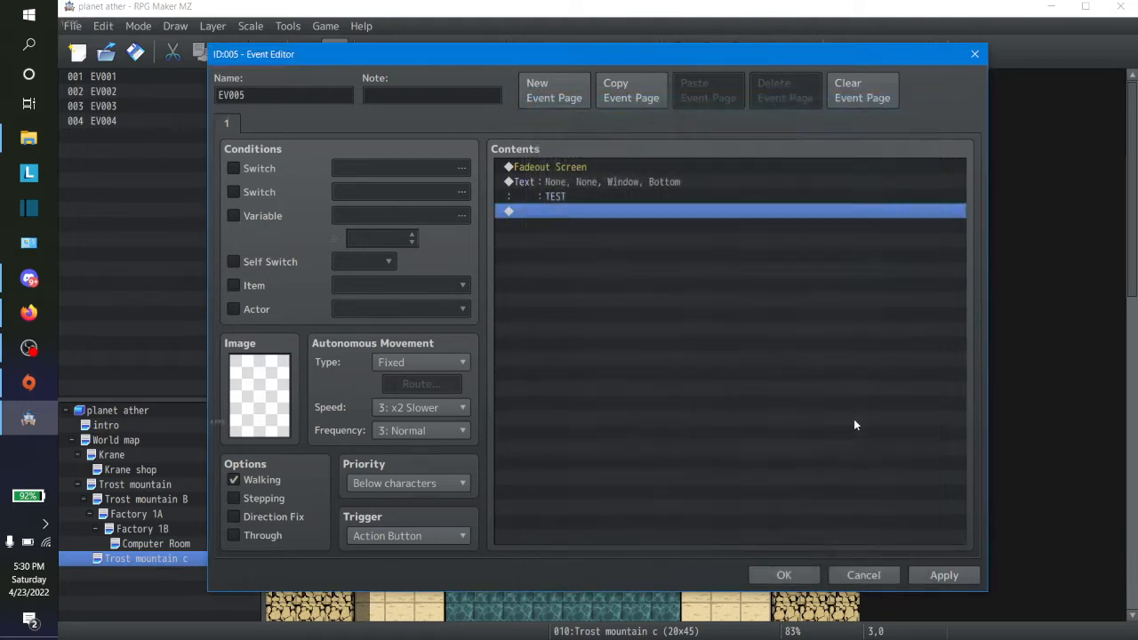
click(966, 567)
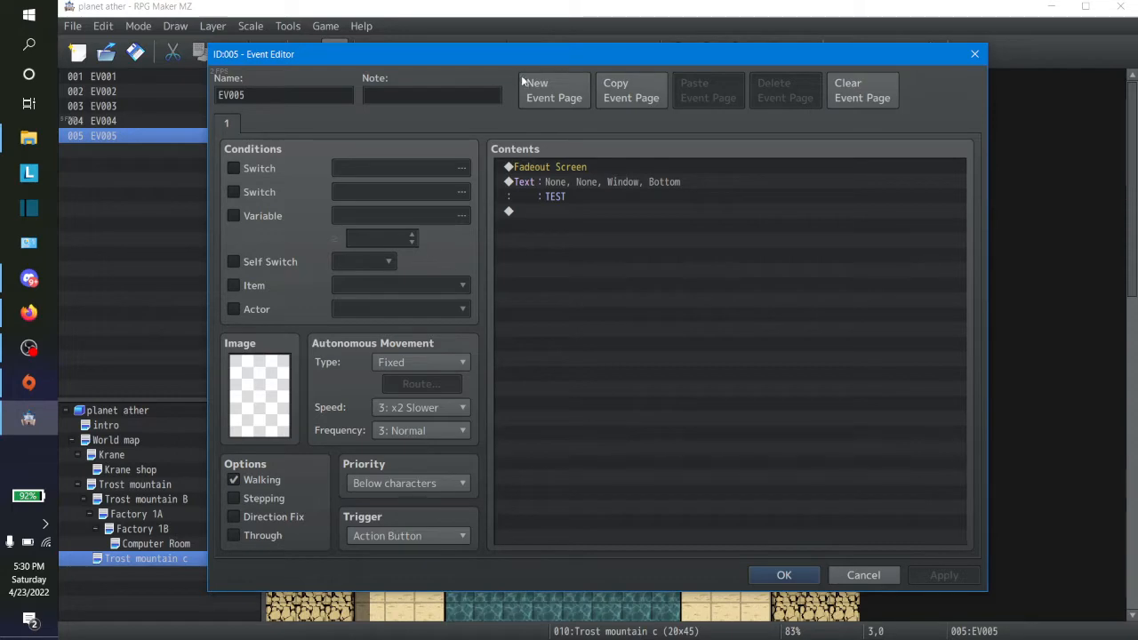
click(784, 575)
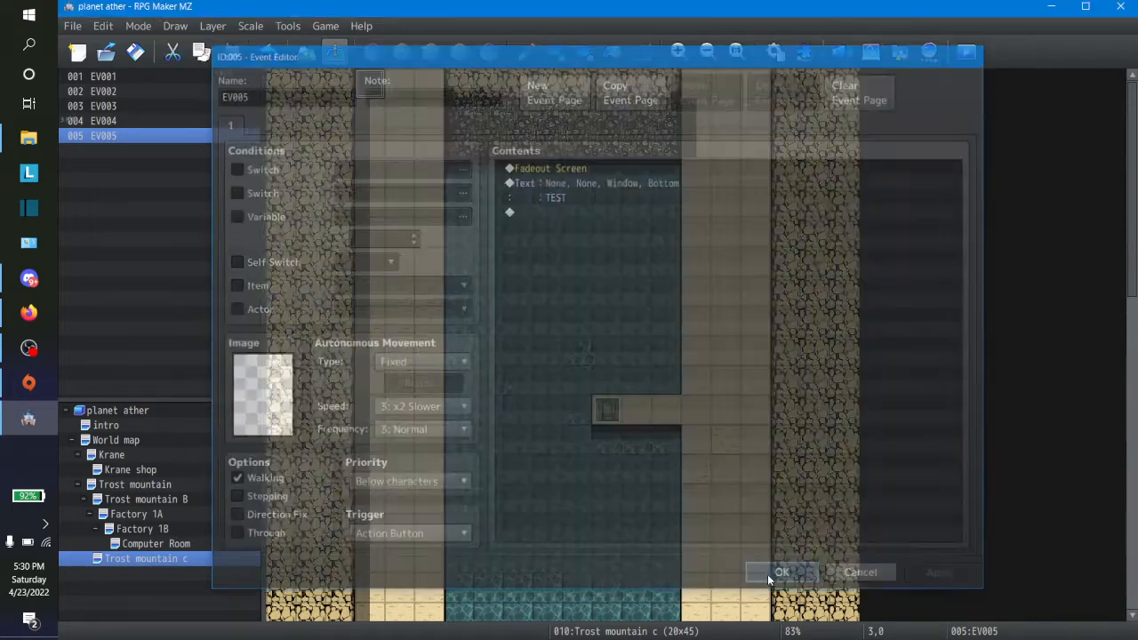
Step: Open EV005 from the event list to review it, then close the editor
right_click(364, 81)
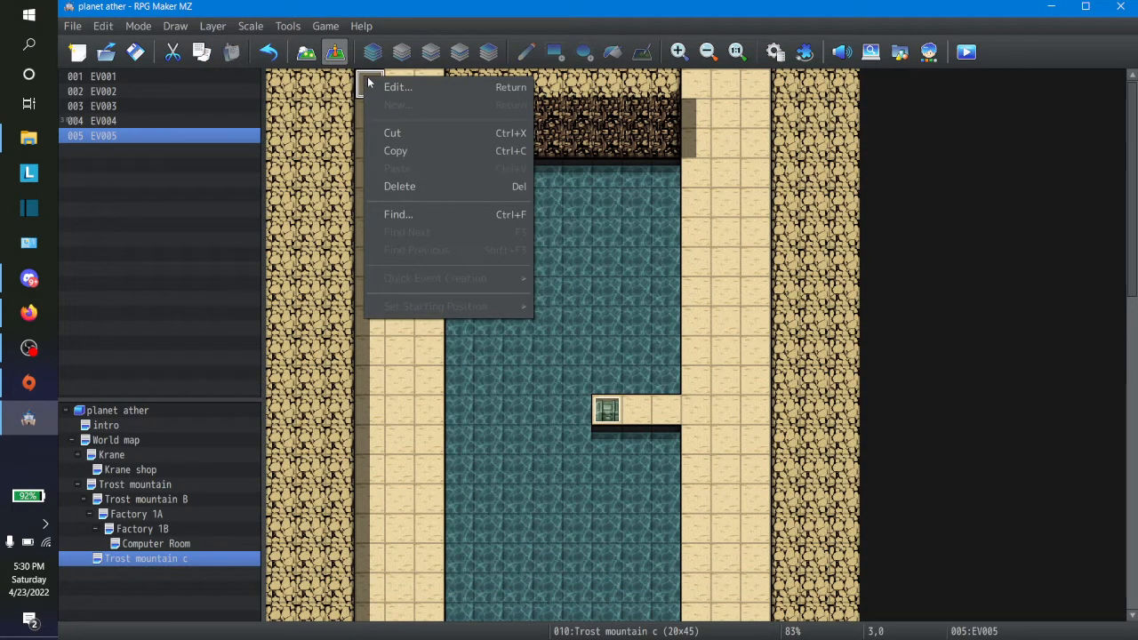
right_click(147, 140)
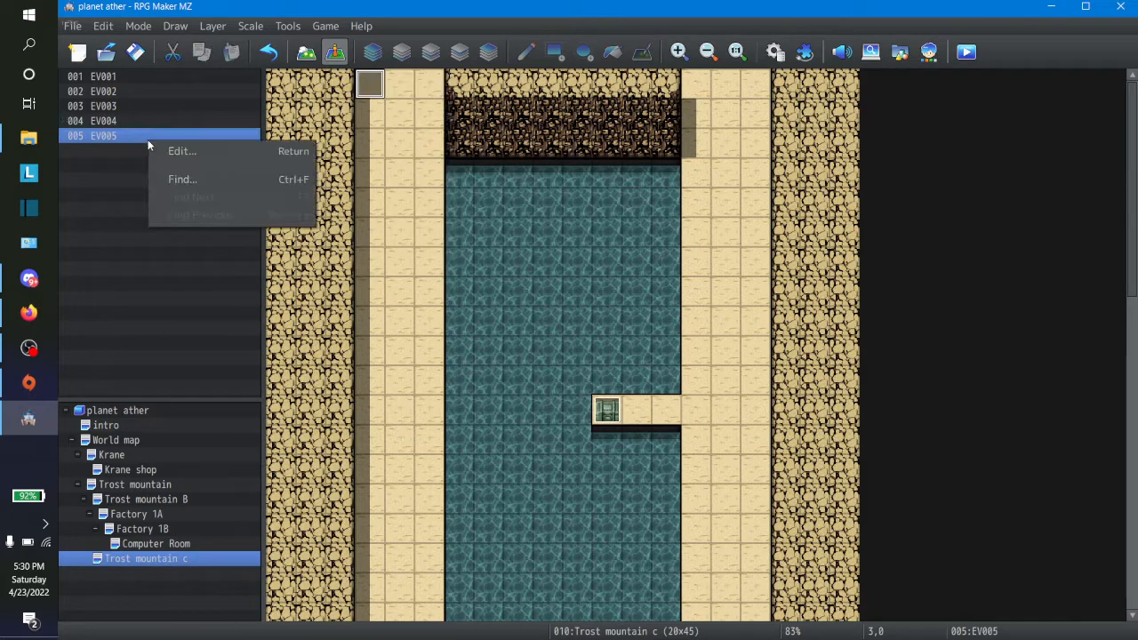
click(183, 151)
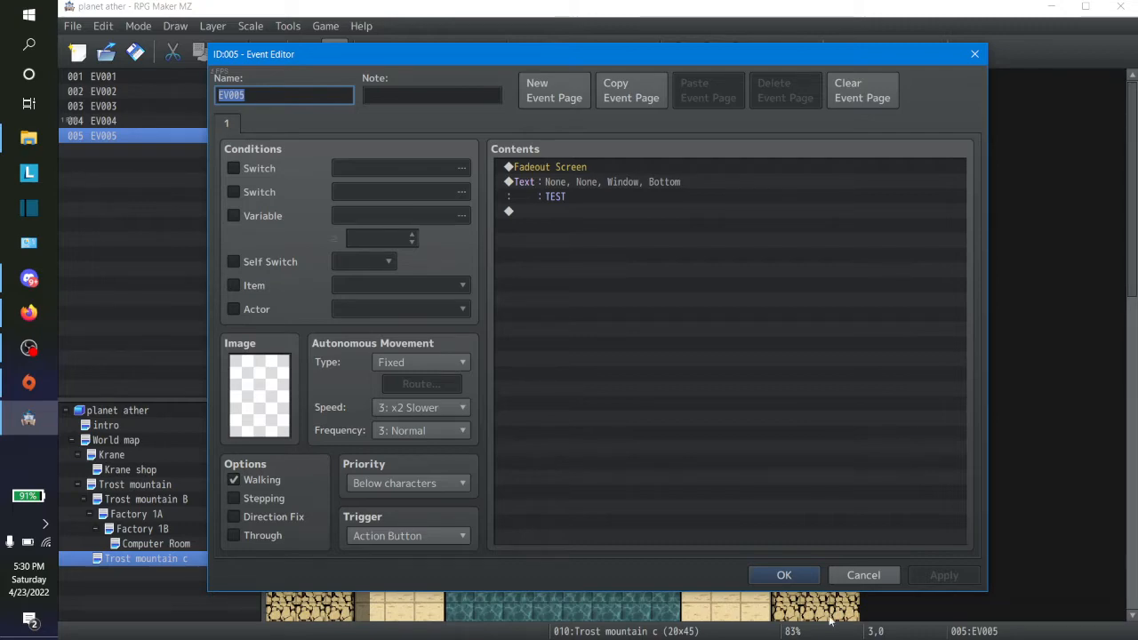
click(796, 574)
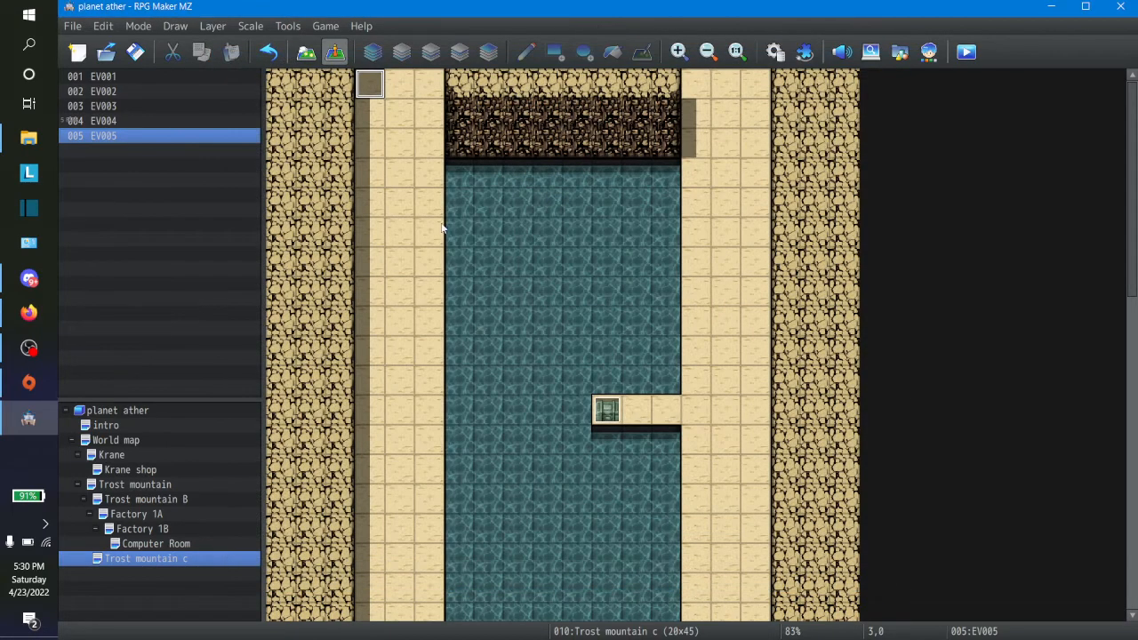
Step: Copy the EV005 event and open the Trost mountain map
right_click(367, 84)
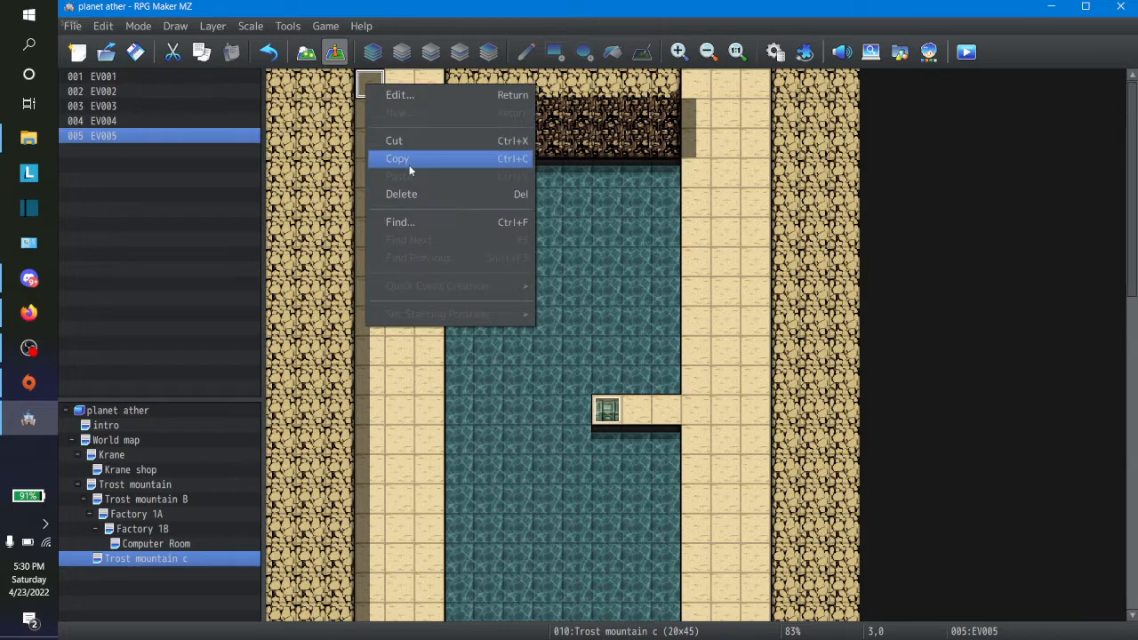
click(408, 160)
click(161, 484)
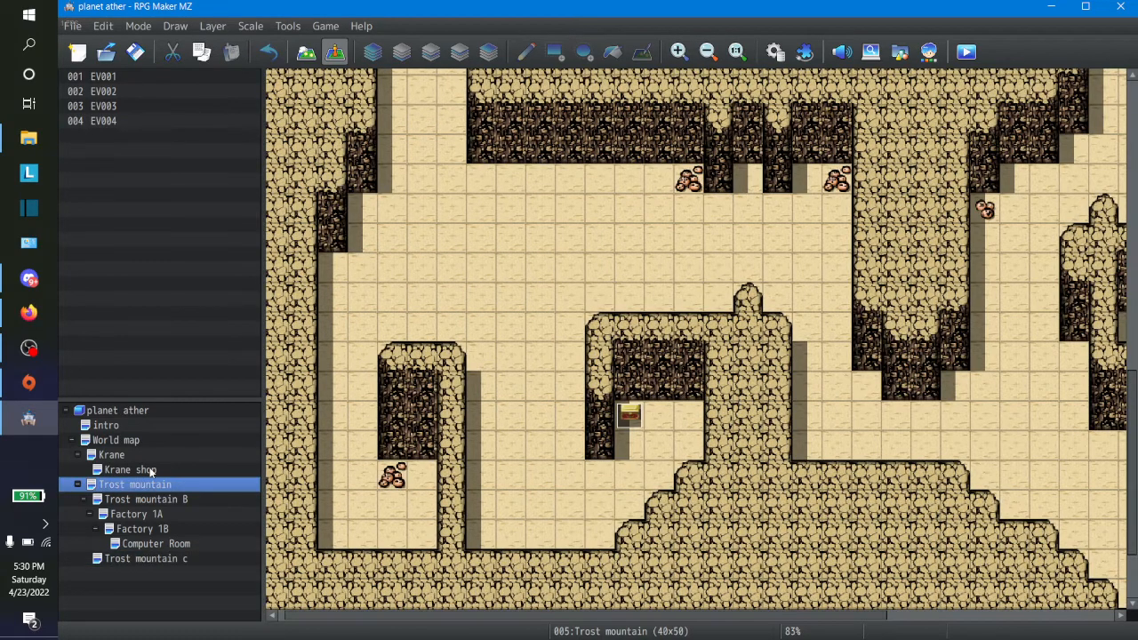
Step: On the Krane map, paste the event onto the tile below-right of the old man
click(152, 470)
click(115, 452)
scroll(912, 269, up, 6)
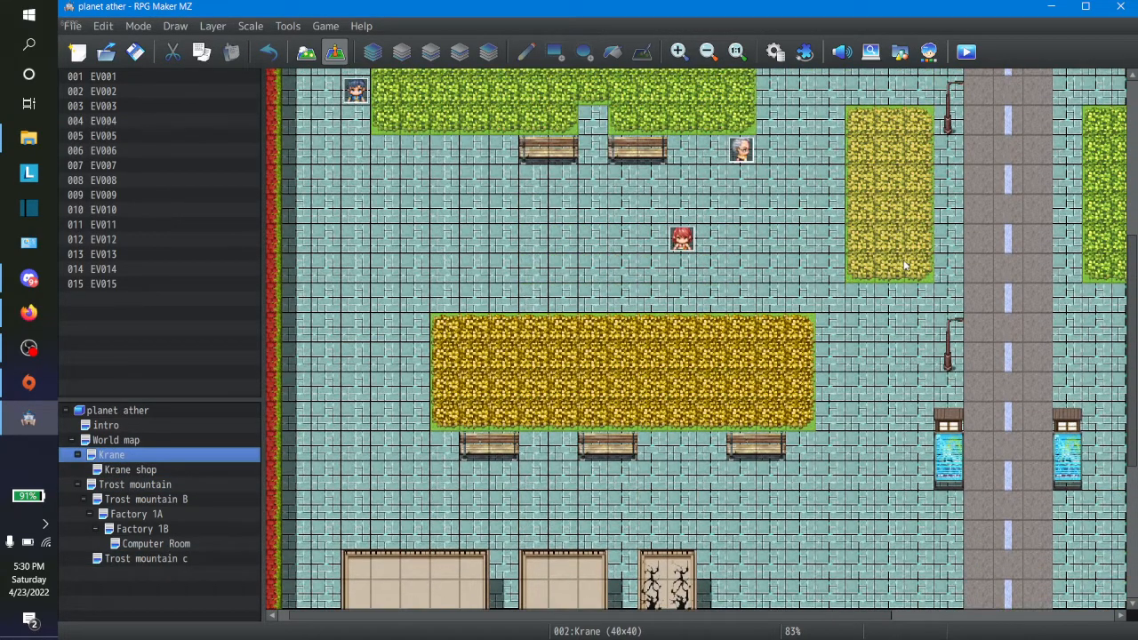
scroll(811, 274, up, 1)
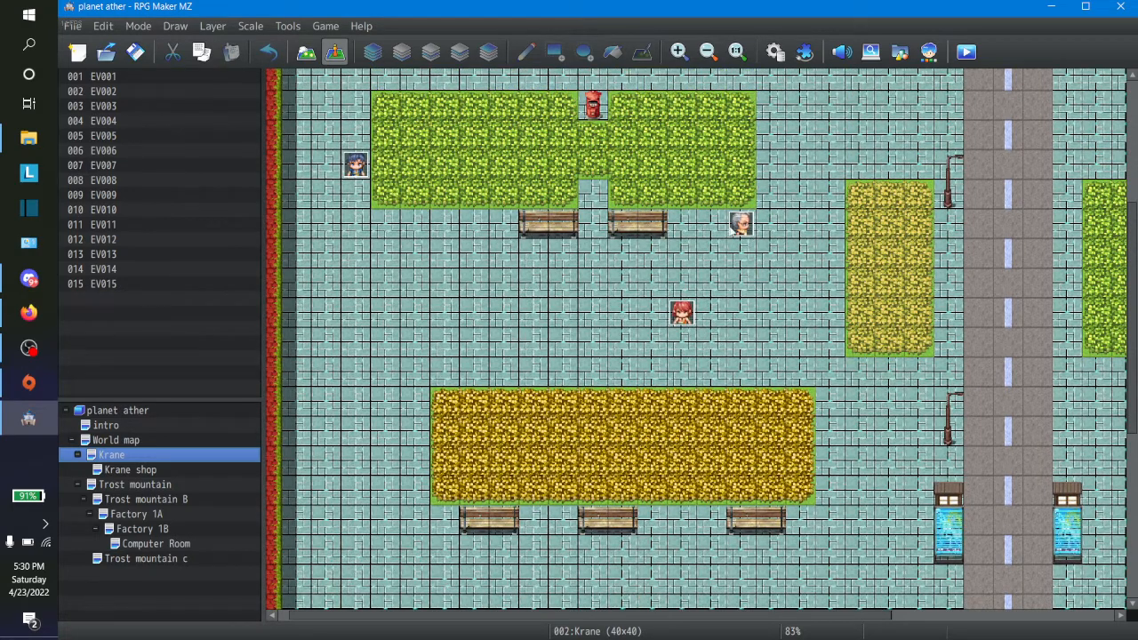
right_click(783, 258)
click(818, 349)
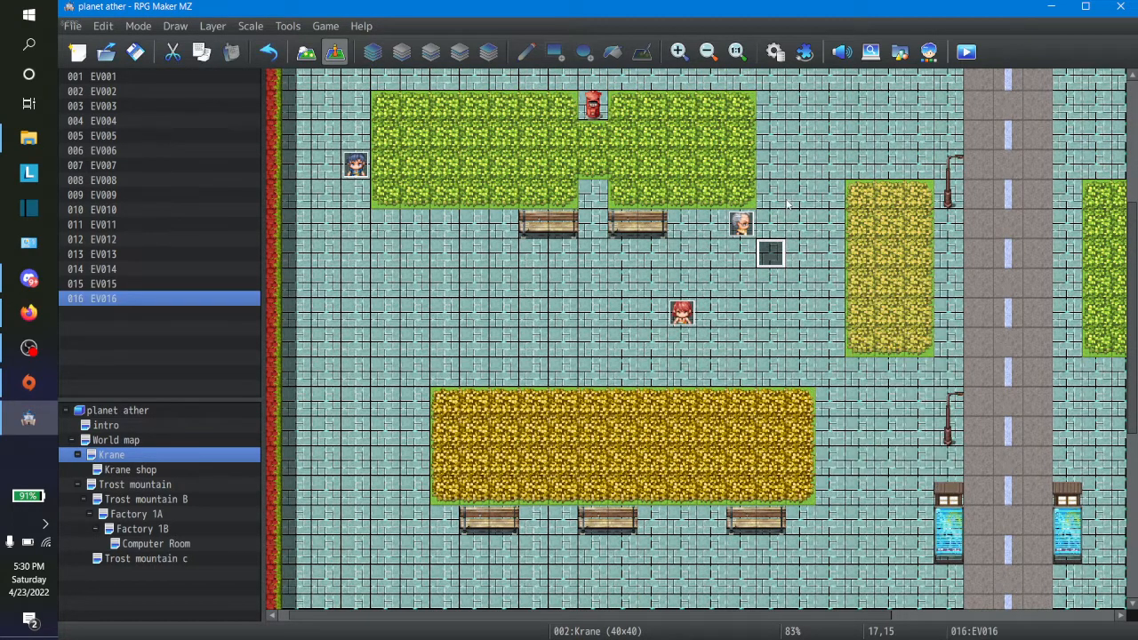
Step: Paste two more copies above-right and right of the old man, then start a playtest
right_click(776, 199)
click(806, 288)
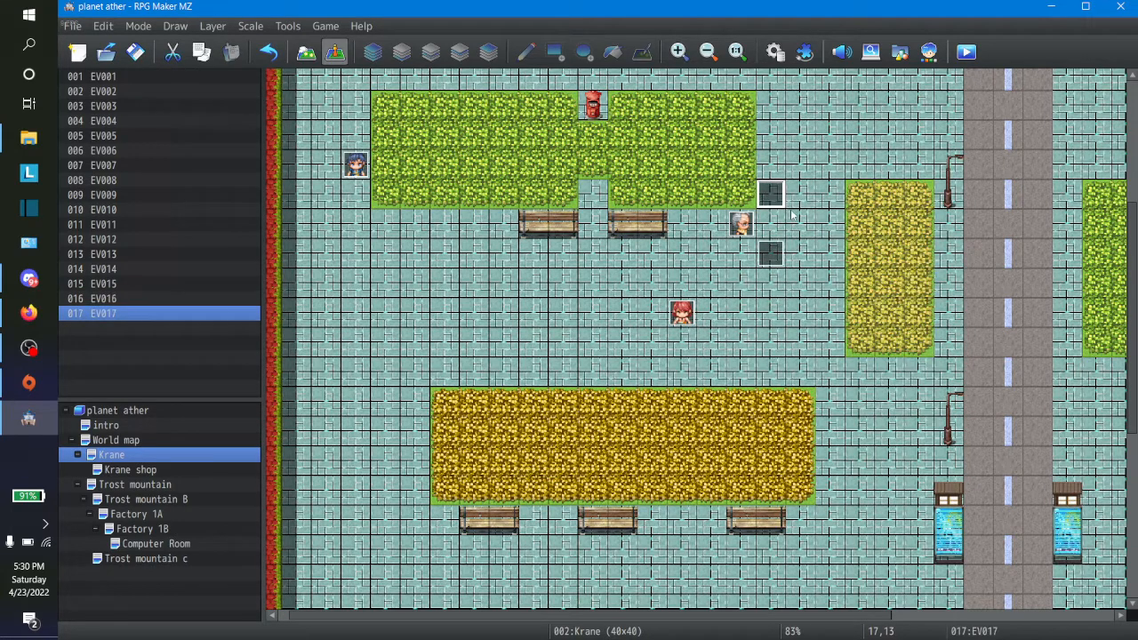
right_click(793, 212)
click(814, 304)
click(967, 52)
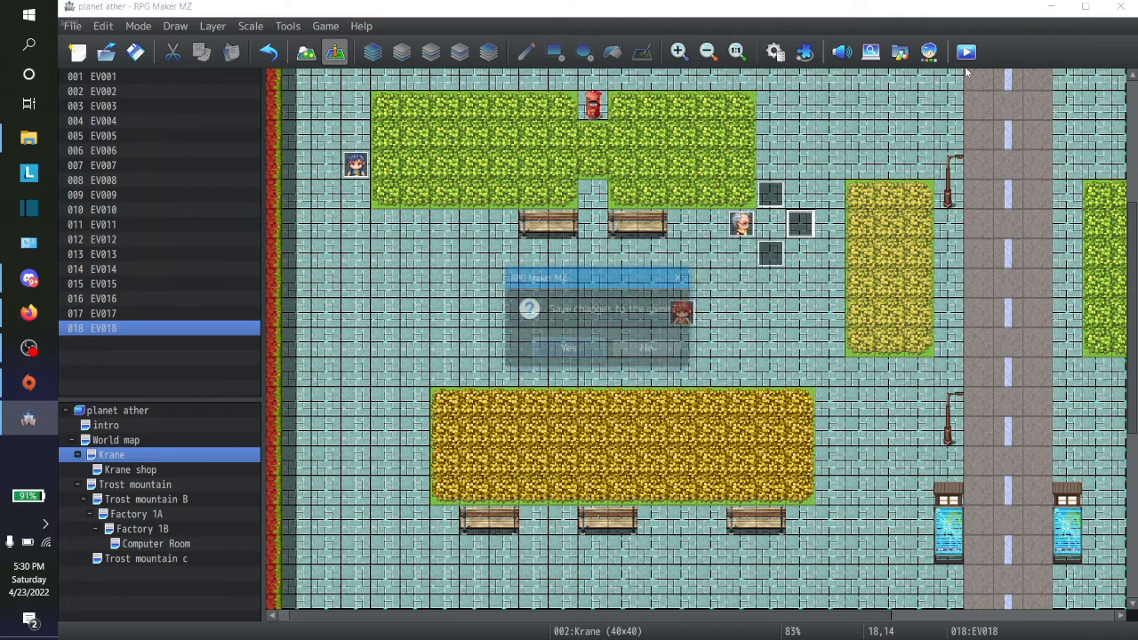
Step: Save changes, start a New Game and advance the intro dialogue through the TEST message
click(580, 350)
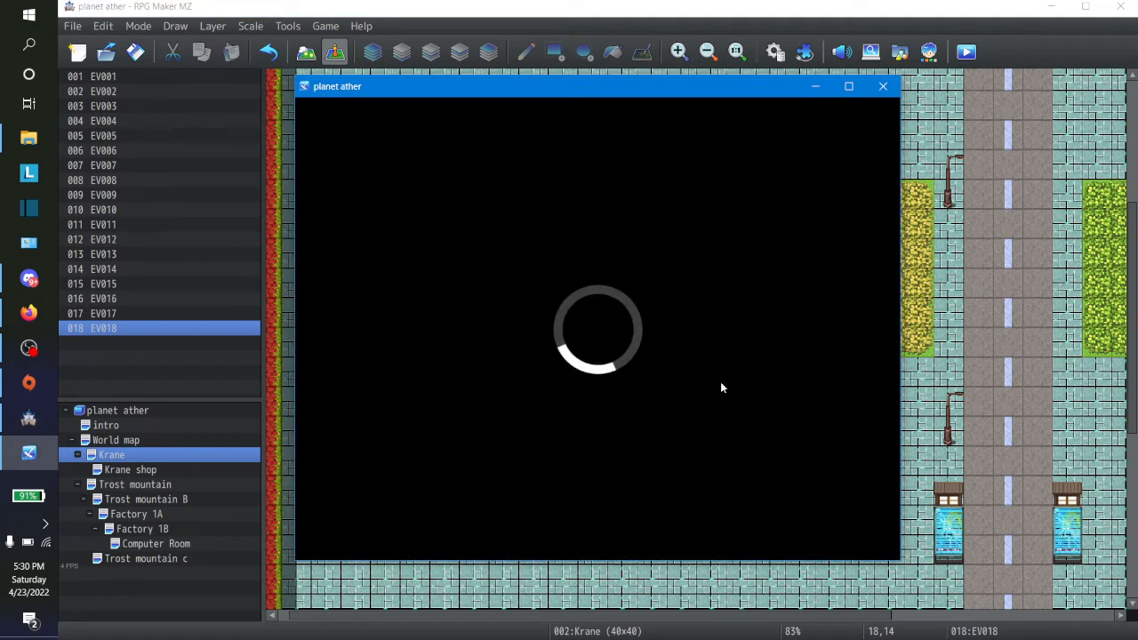
key(Up)
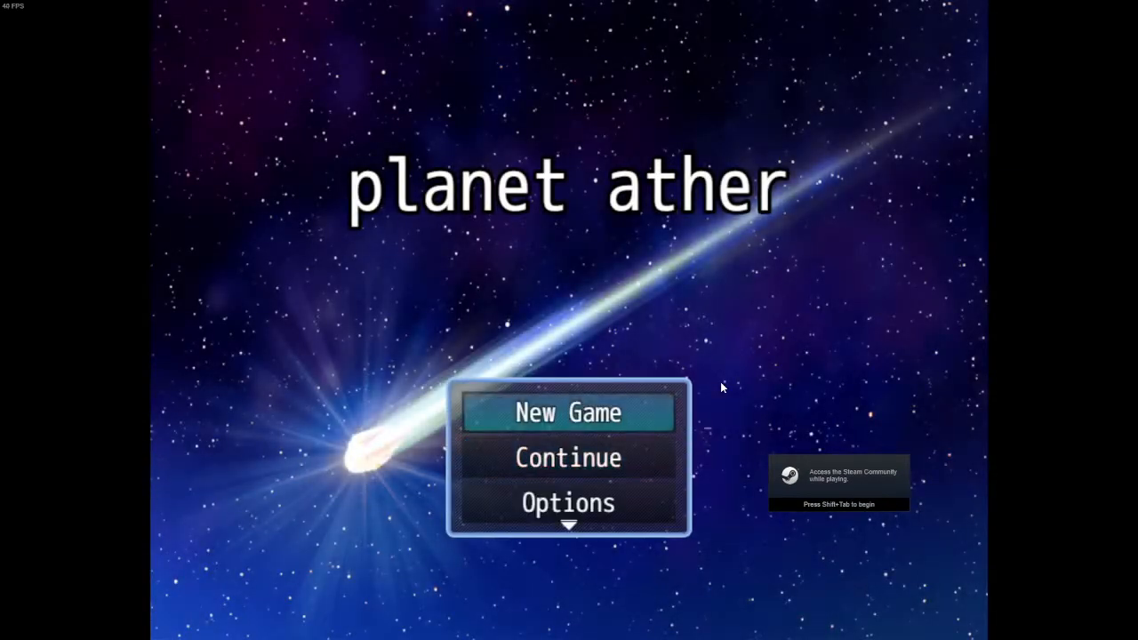
key(Return)
key(Return)
key(Return)
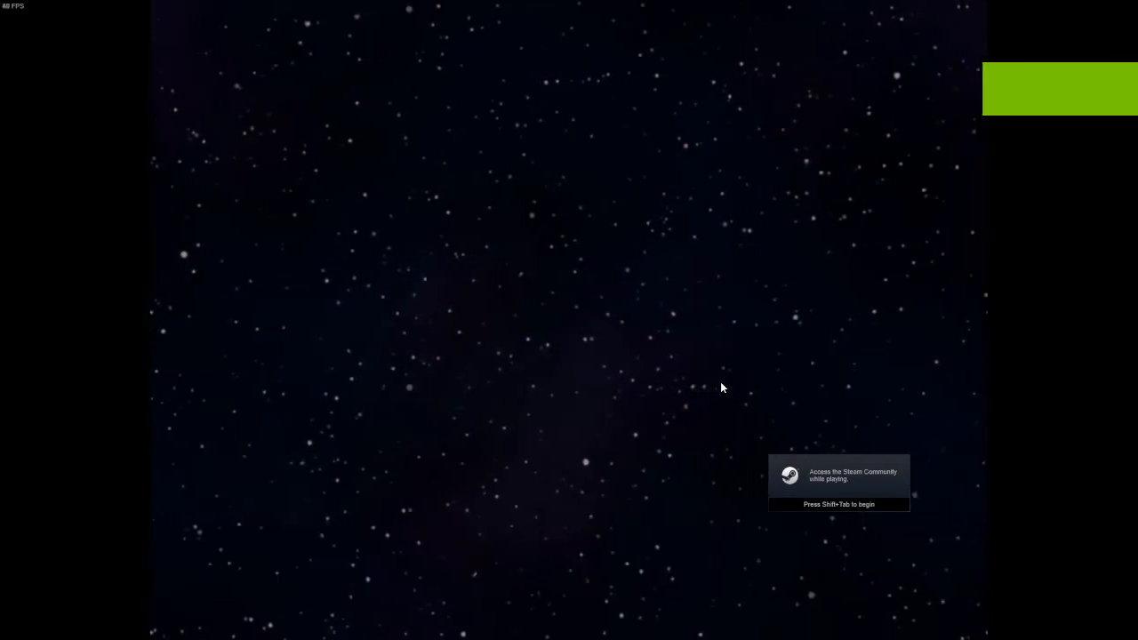
key(Return)
key(Return)
key(Return)
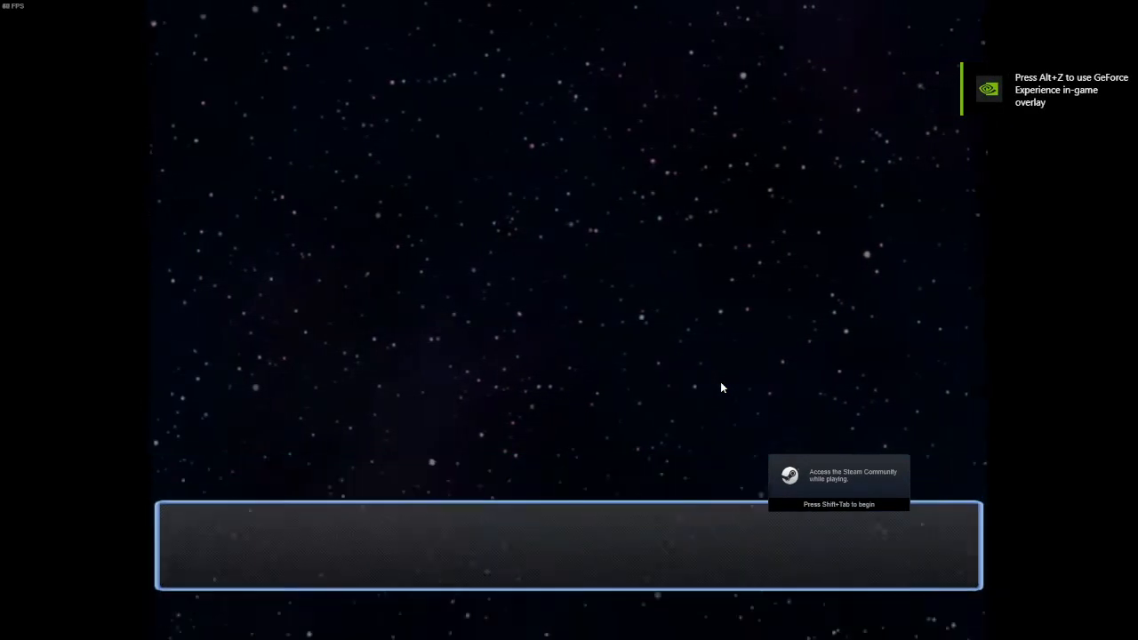
key(Return)
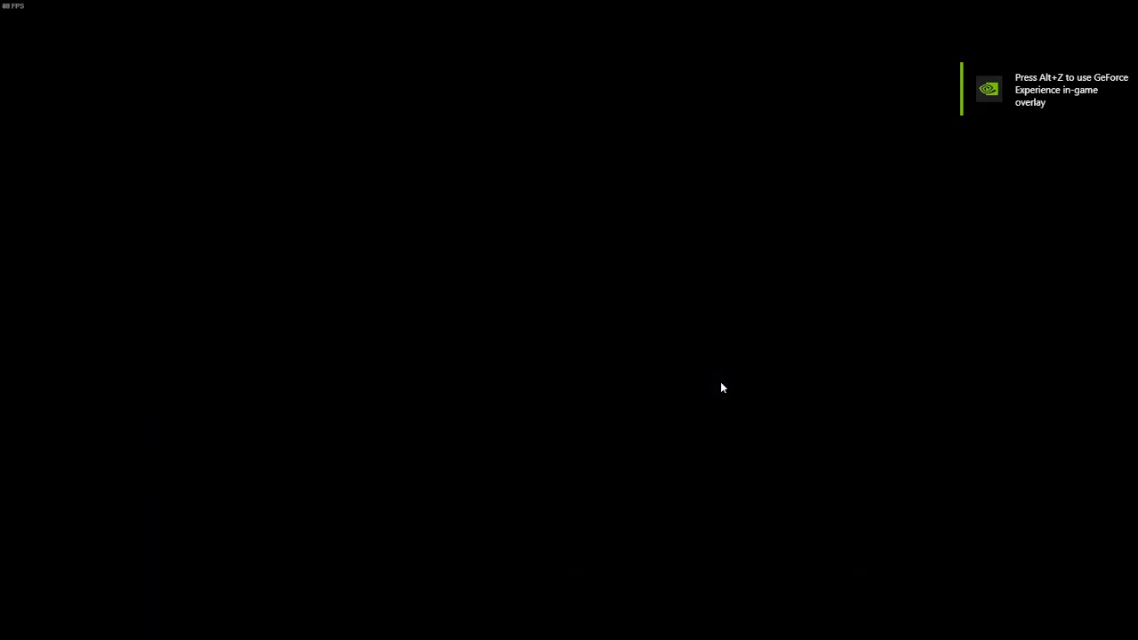
key(Return)
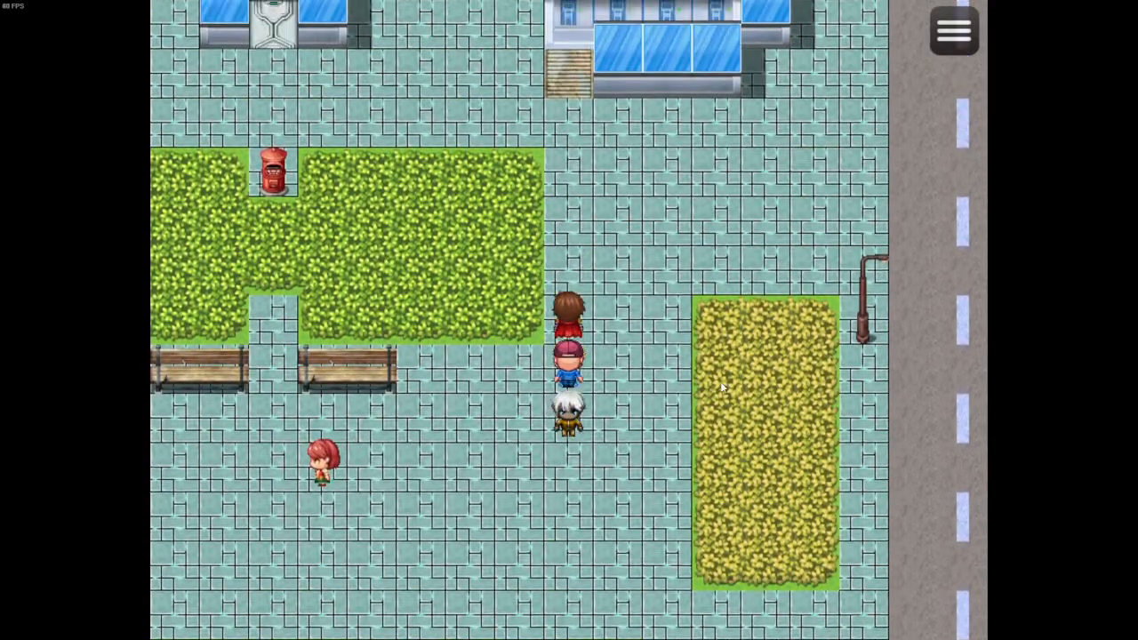
key(Return)
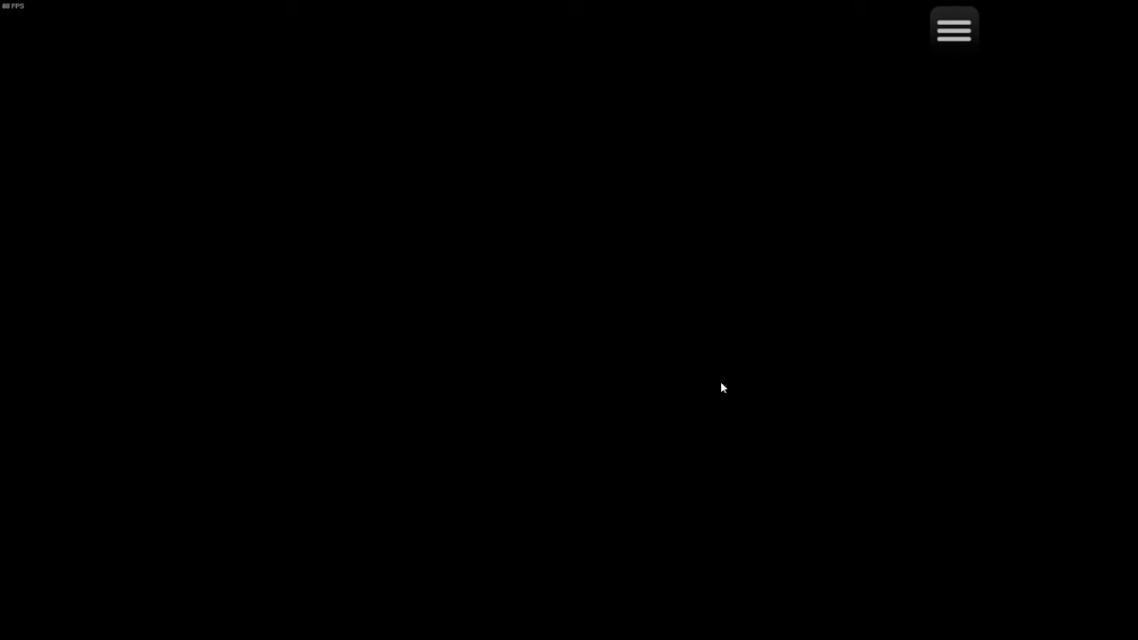
Step: Quit the running game through the menu's Game End option
key(Escape)
key(Up)
key(Return)
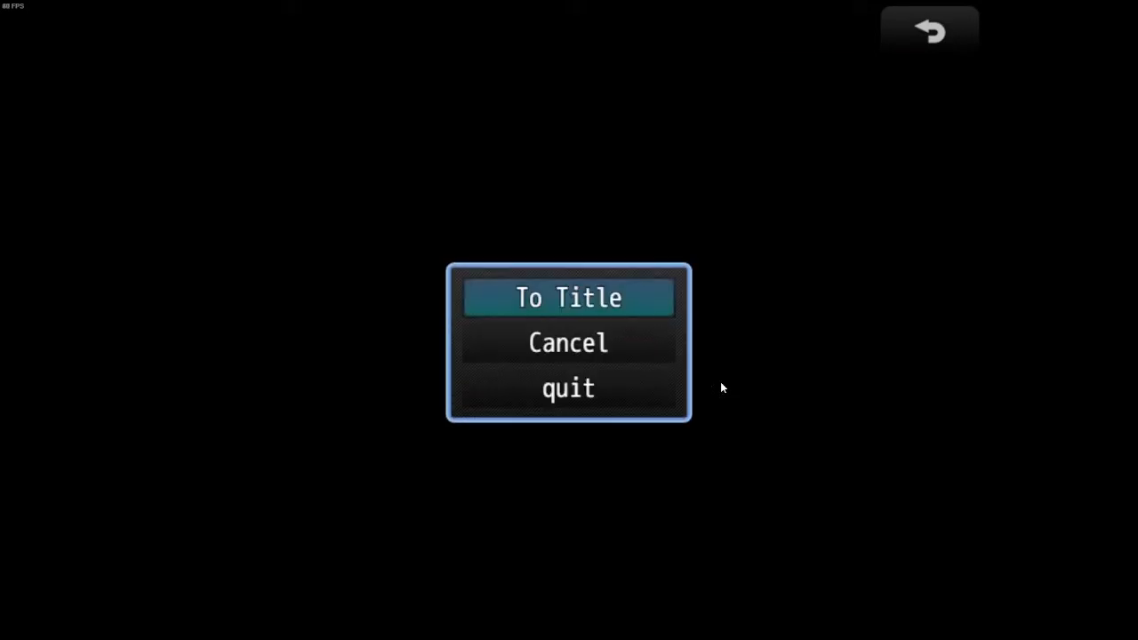
key(Down)
key(Down)
key(Return)
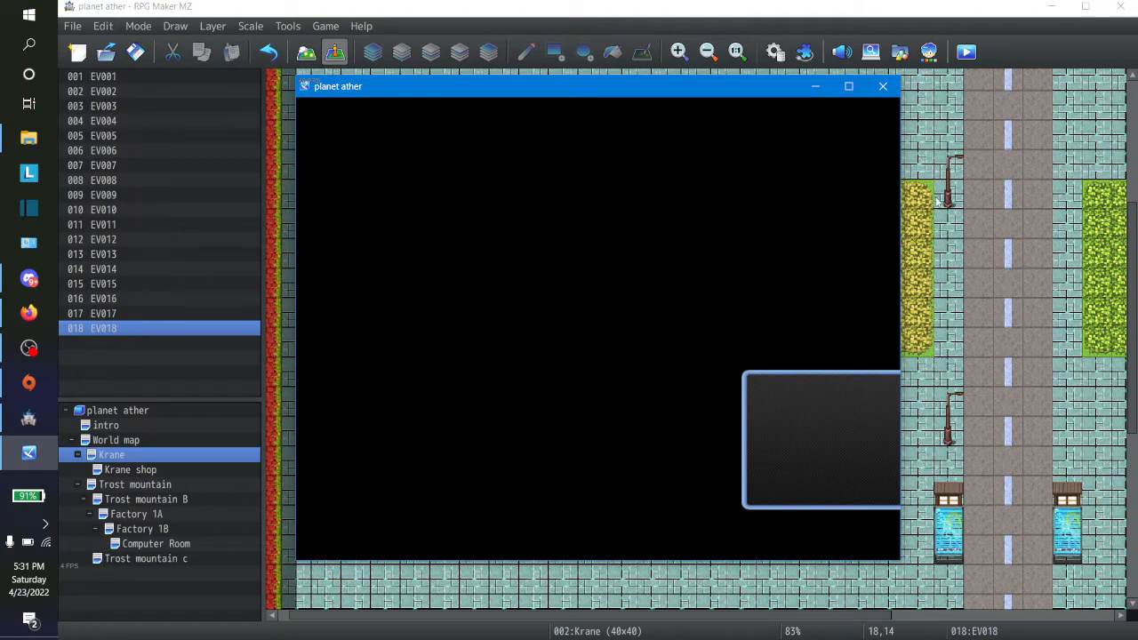
Step: Close the playtest and delete events EV017, EV018 and EV016 beside the old man
click(883, 87)
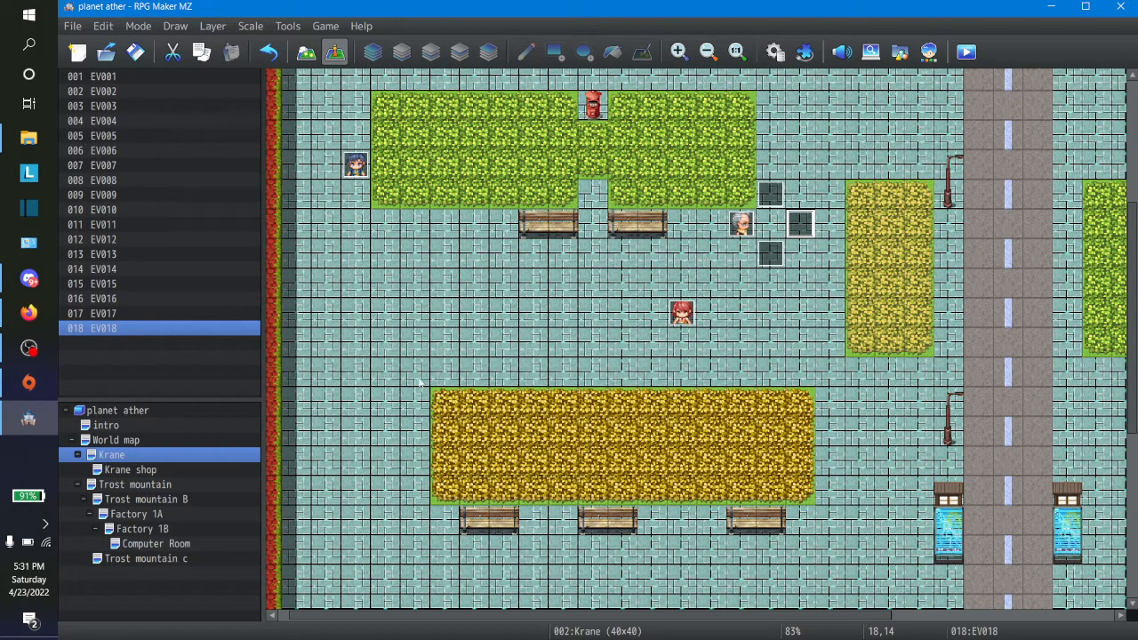
click(779, 201)
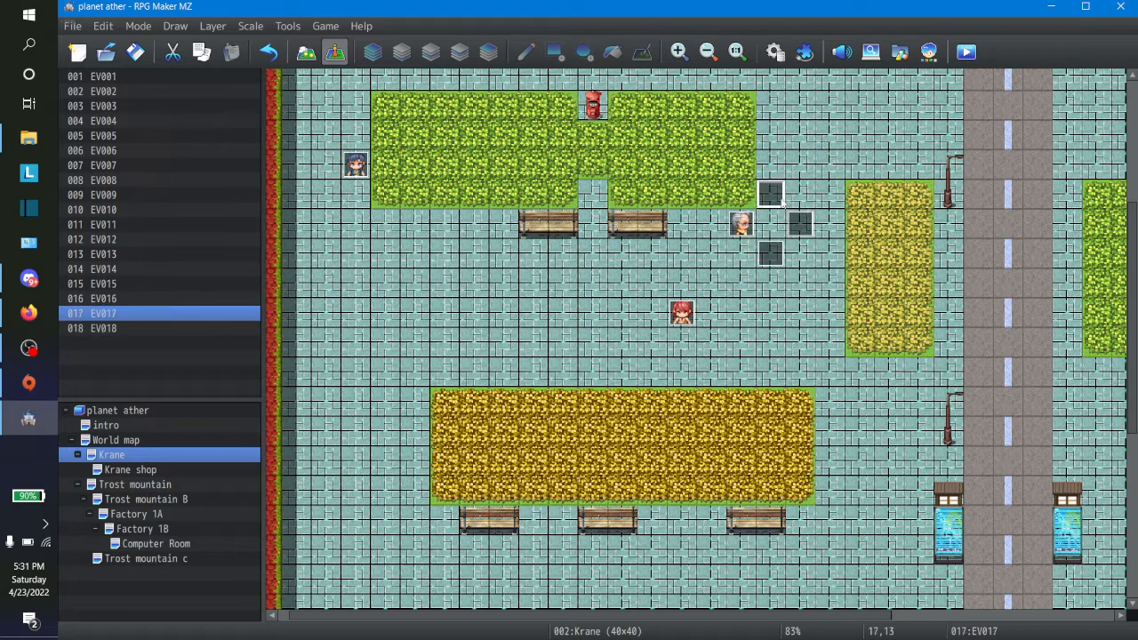
key(Delete)
click(799, 222)
key(Delete)
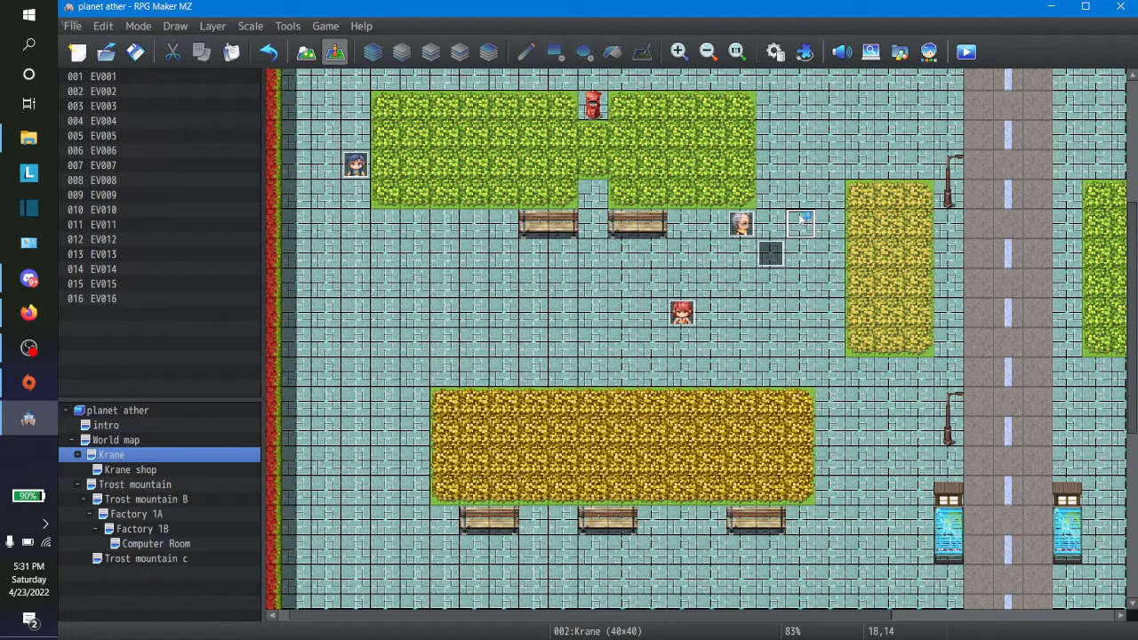
click(769, 256)
key(Delete)
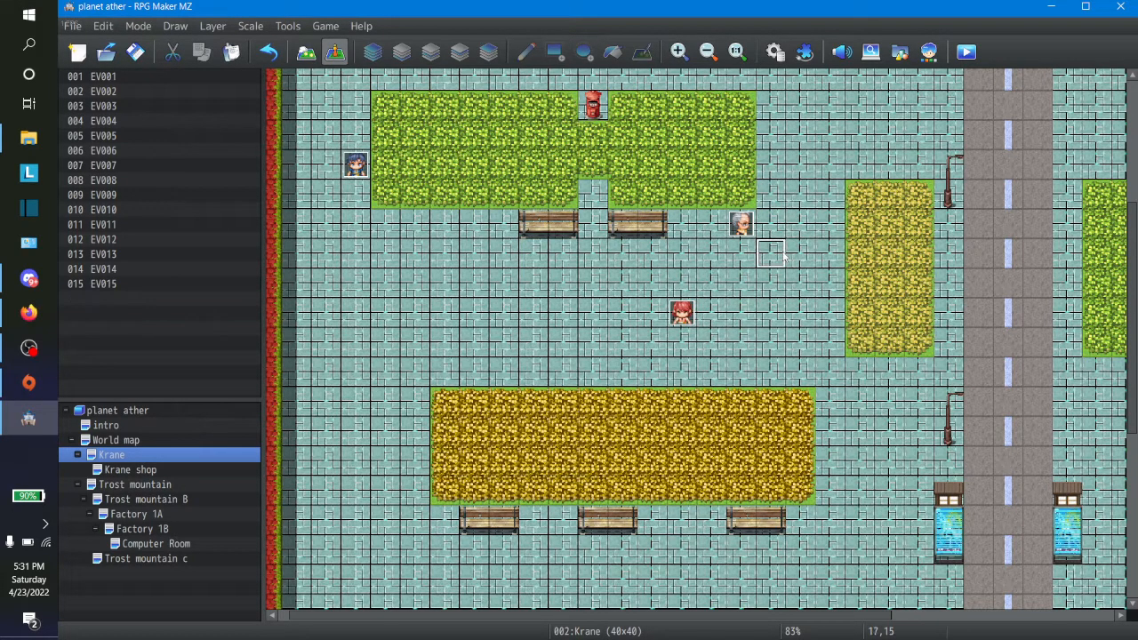
click(169, 559)
Step: Open EV005 in the event editor and inspect its TEST text command
click(370, 85)
right_click(370, 89)
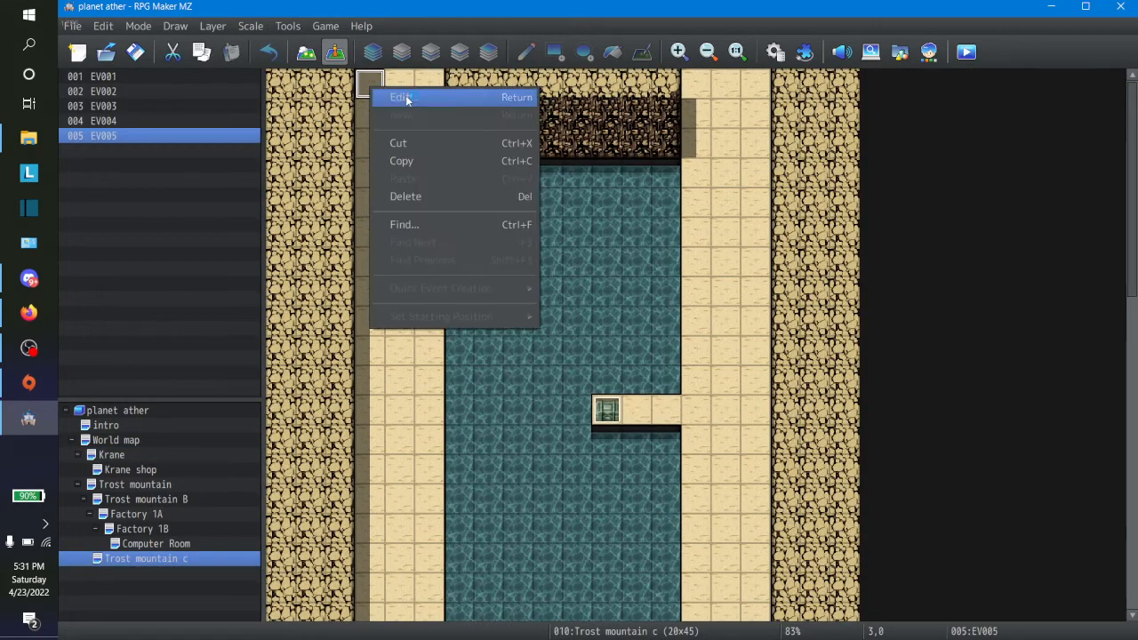
click(405, 95)
double_click(572, 179)
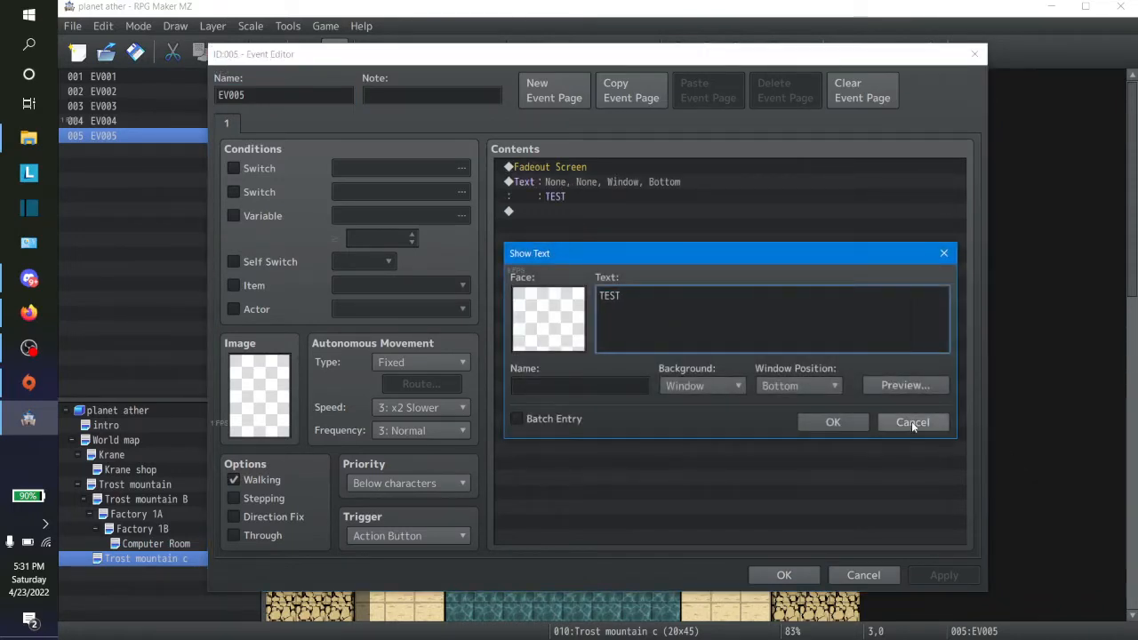
click(912, 421)
Step: Browse the event command pages without adding any command
click(543, 208)
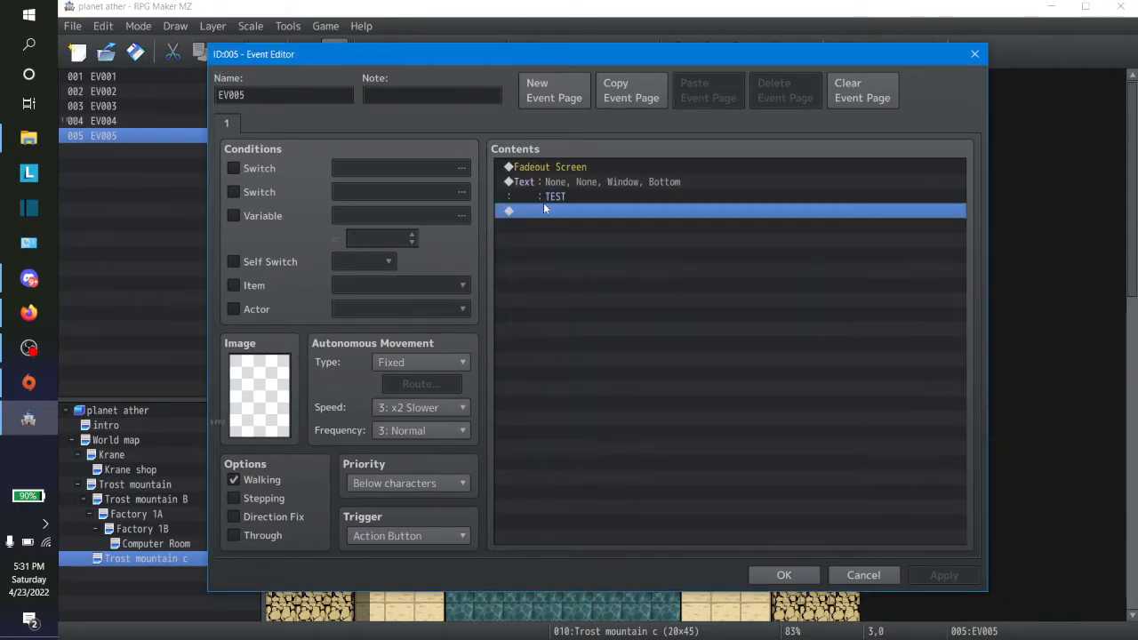
right_click(544, 208)
click(587, 219)
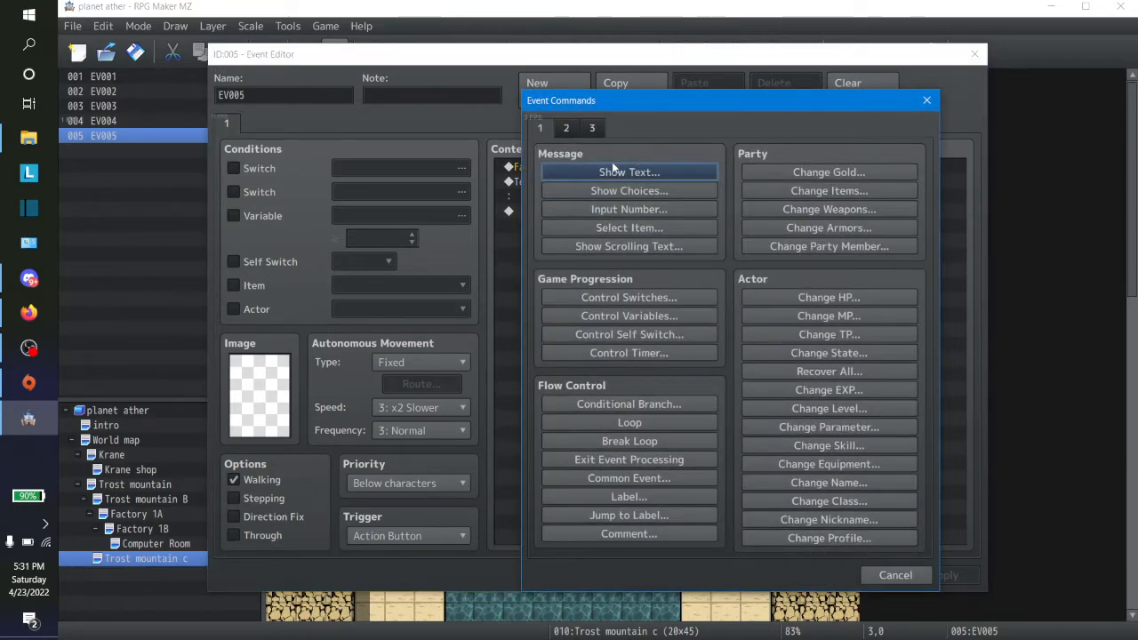
click(605, 129)
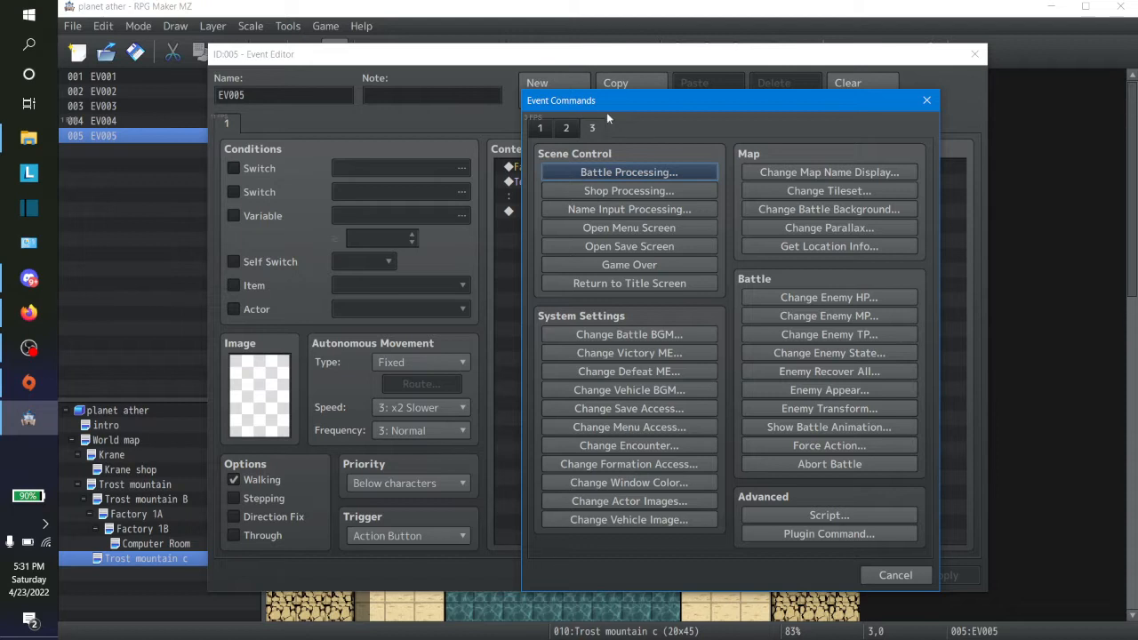
click(567, 129)
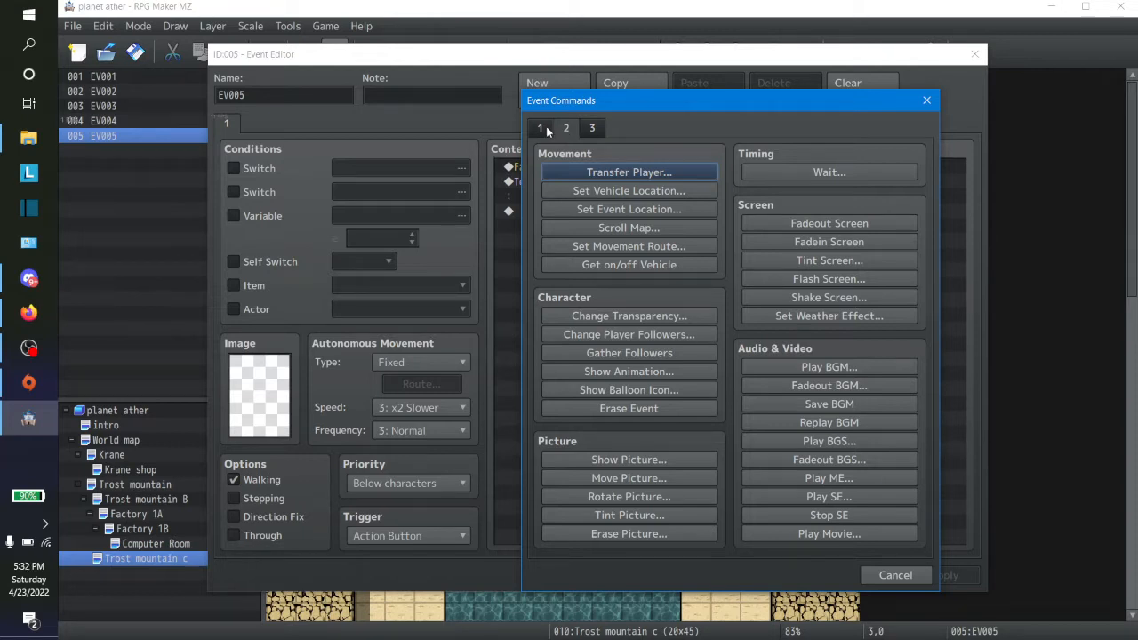
click(544, 129)
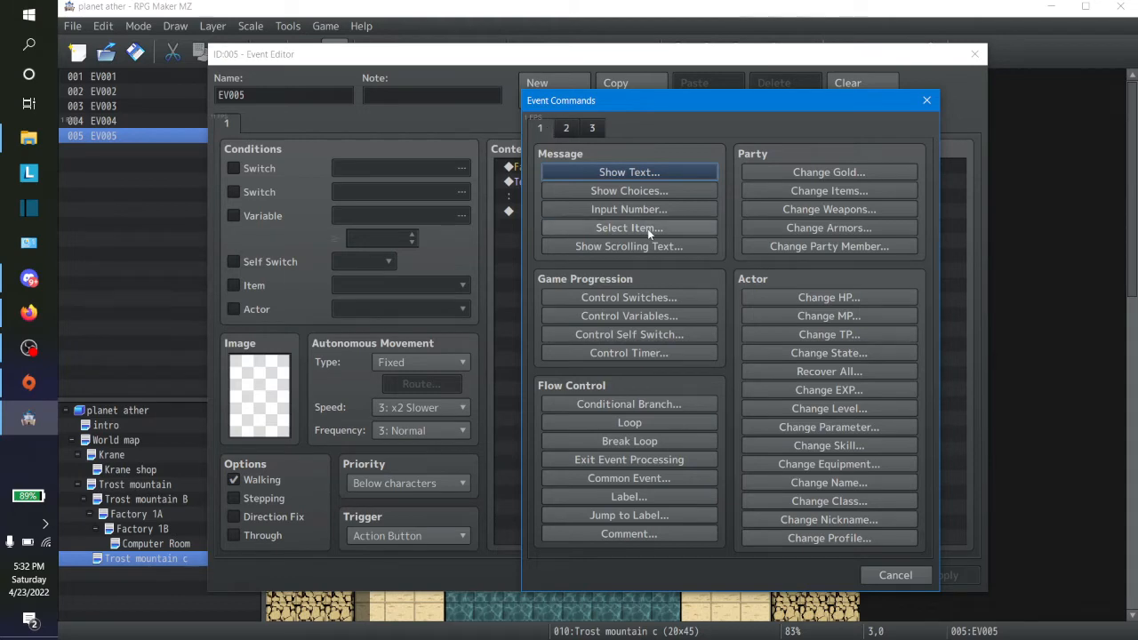
click(890, 578)
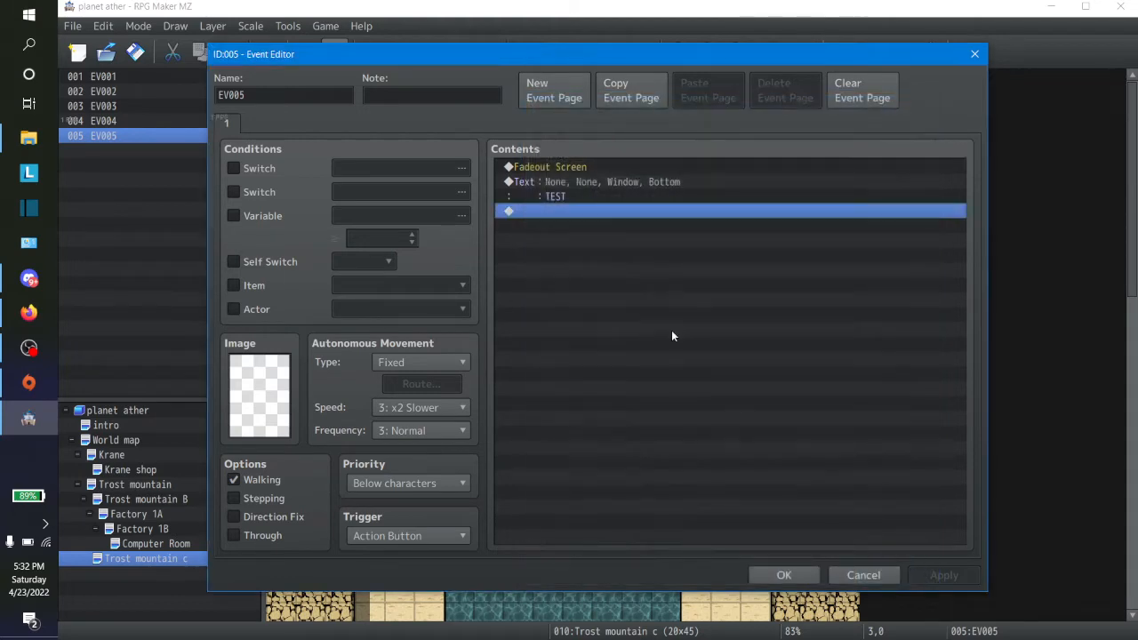
Step: Delete the TEST text command, leaving only Fadeout Screen in EV005
click(583, 182)
key(Delete)
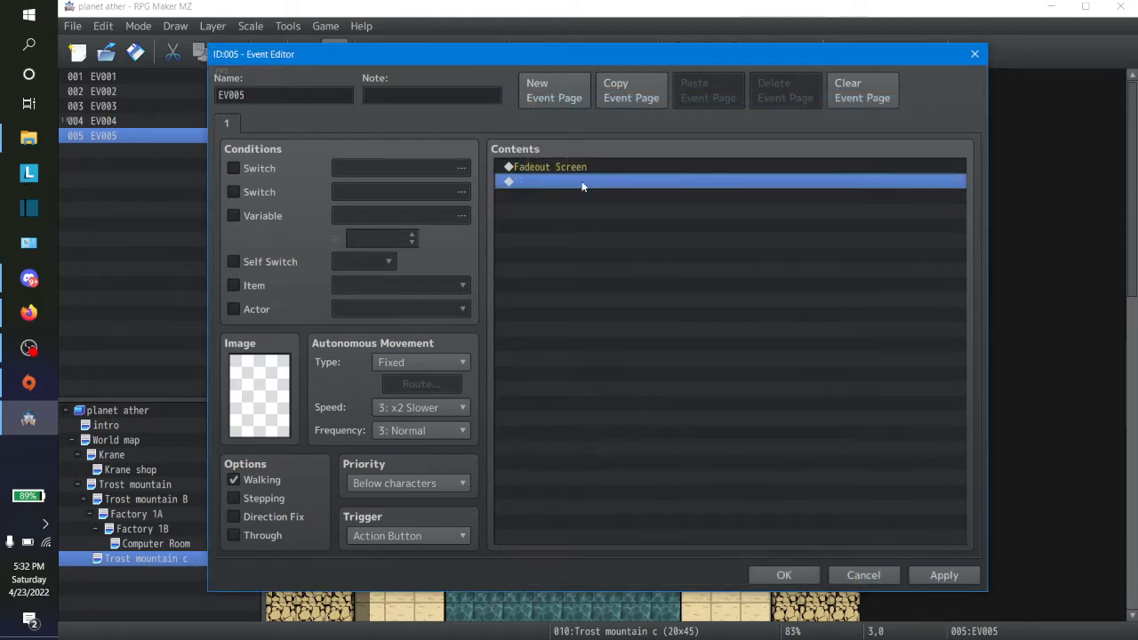
right_click(583, 185)
click(626, 190)
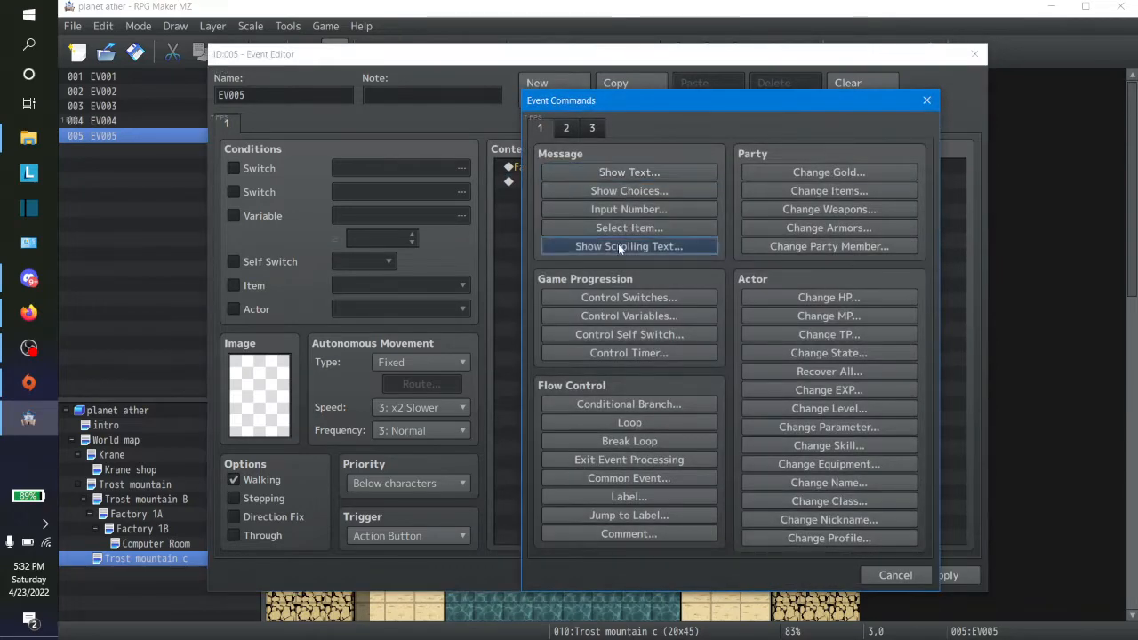
Step: Add a Show Scrolling Text command at speed 3 with No Fast Forward off
click(620, 247)
click(636, 410)
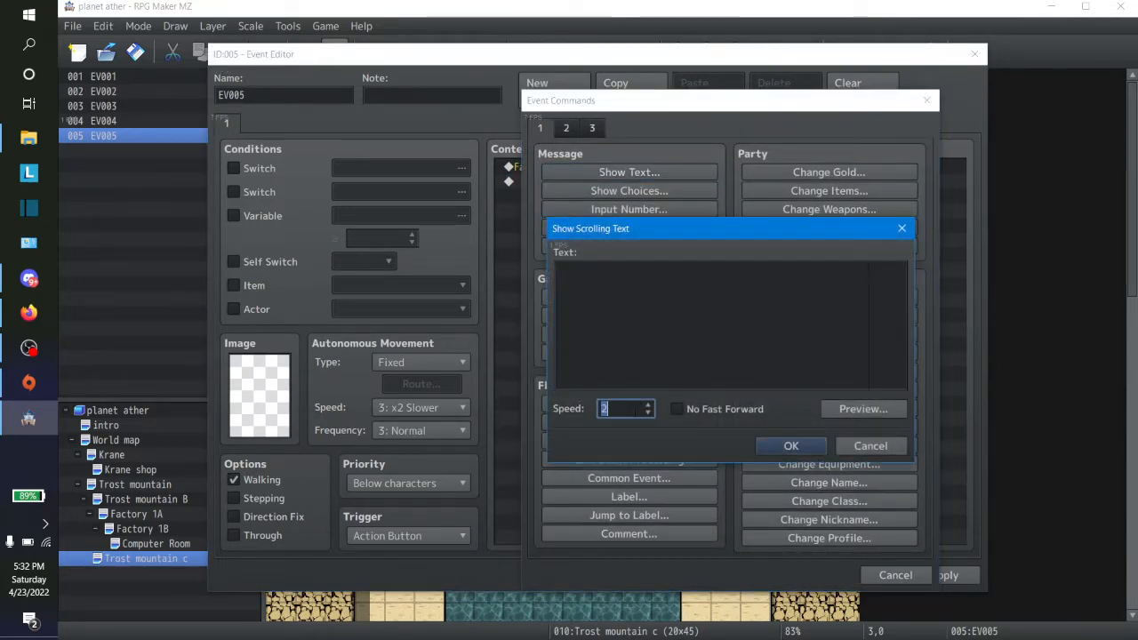
text(3)
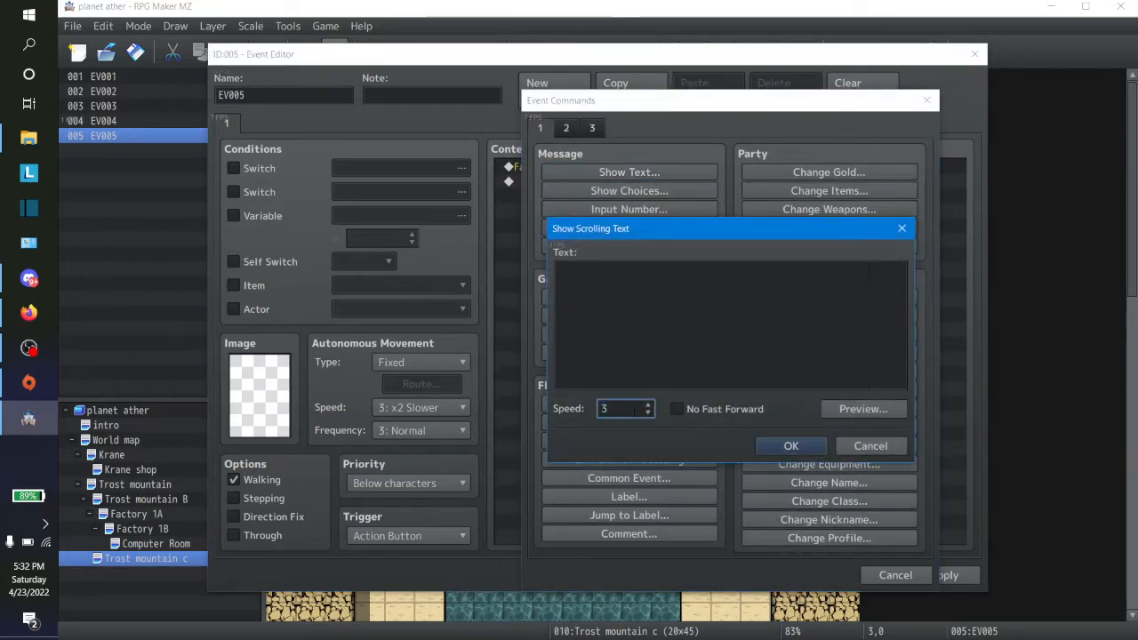
click(675, 410)
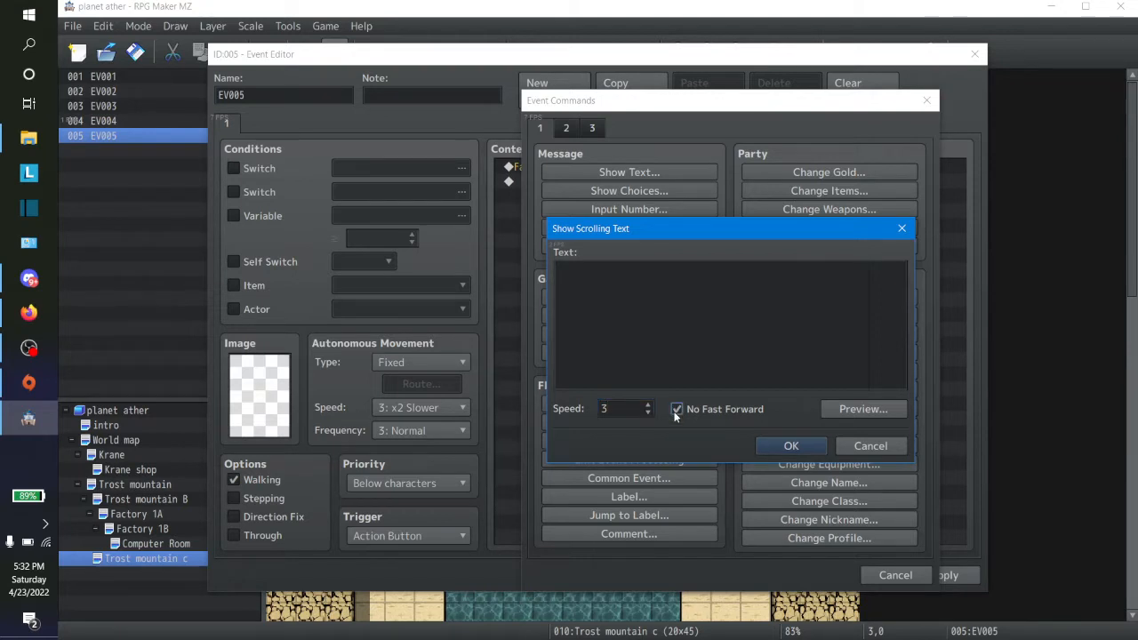
click(675, 411)
Step: Type the credits heading 'CREDTIS' followed by a 'Music by' line
click(655, 320)
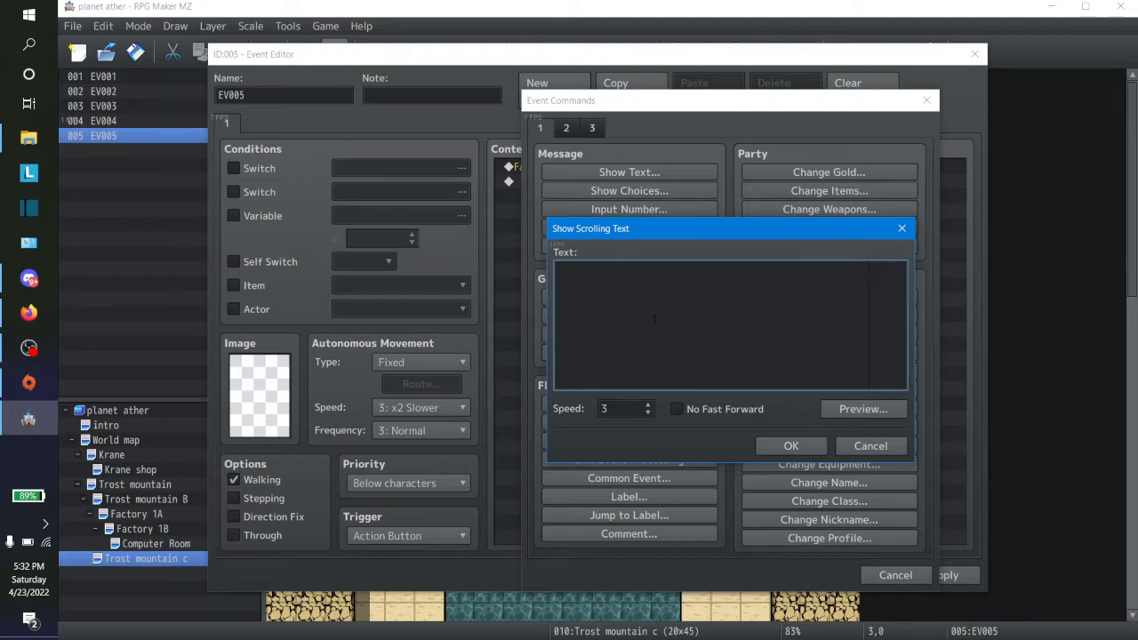
key(Caps_Lock)
text(CRE)
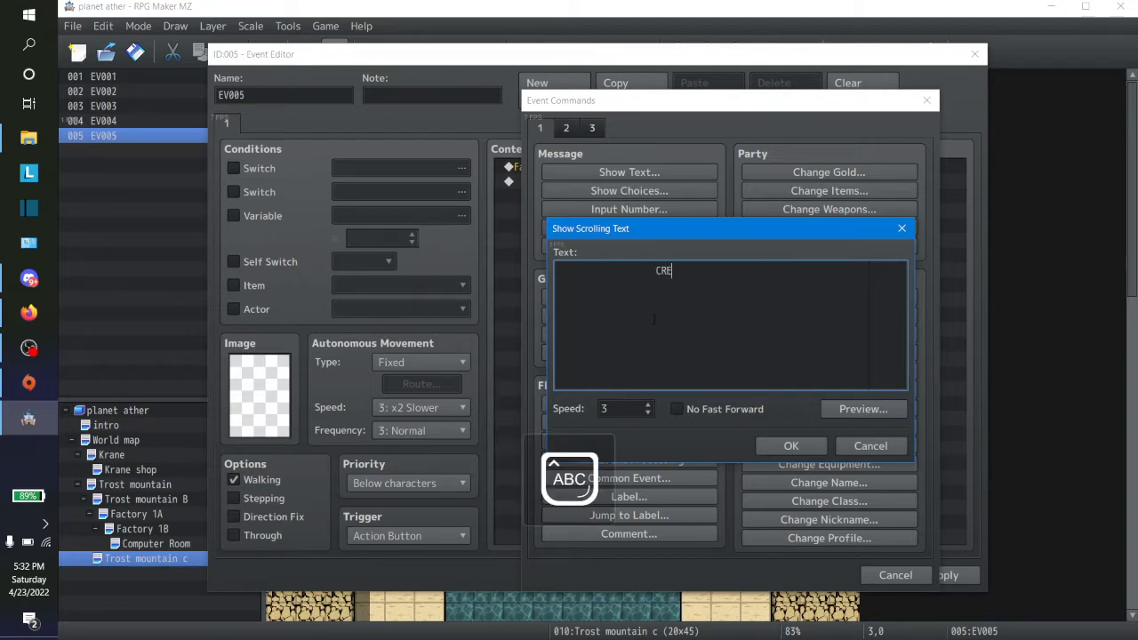
key(BackSpace)
key(BackSpace)
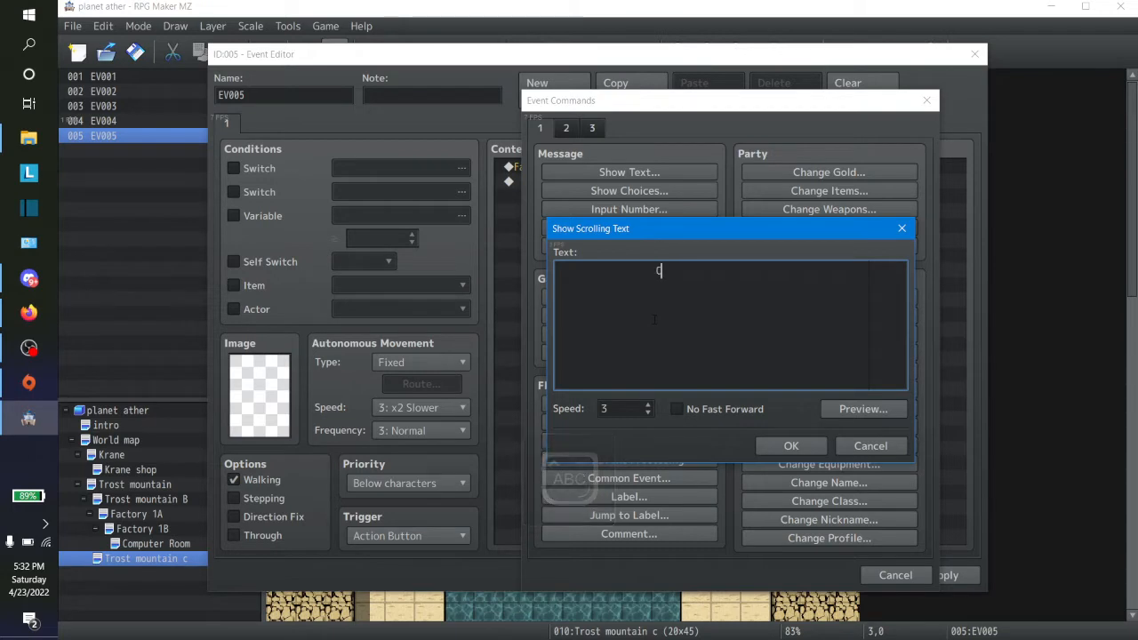
text(RED)
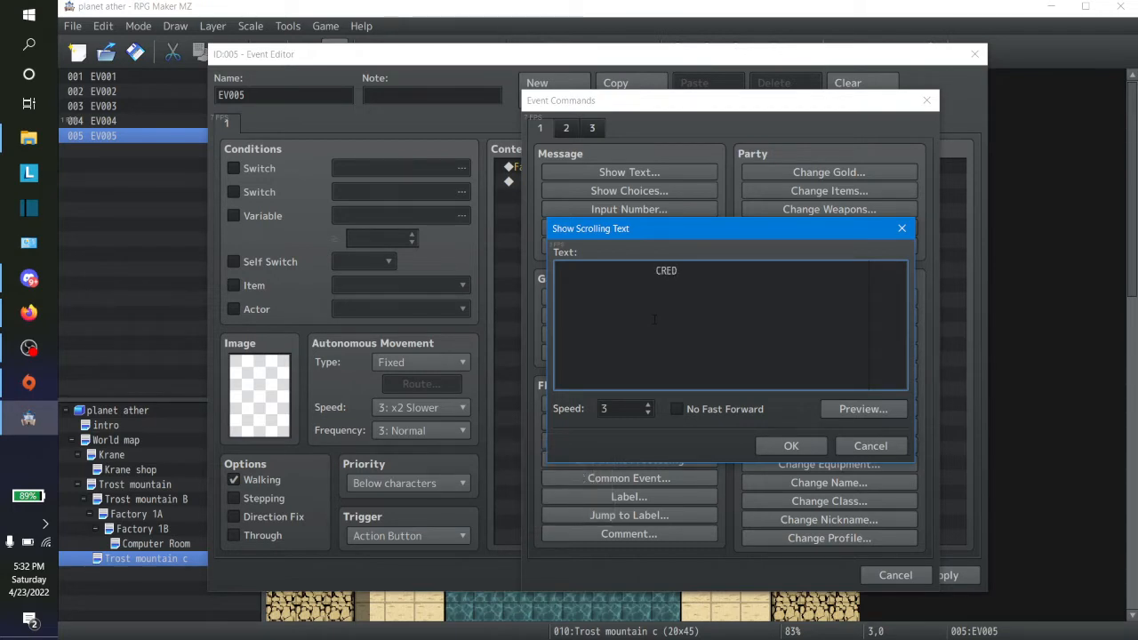
text(TIS  mus)
key(BackSpace)
key(BackSpace)
key(BackSpace)
text(mu)
key(BackSpace)
key(BackSpace)
text(Music by)
Step: Add a 'story by' line beneath Music by
key(Return)
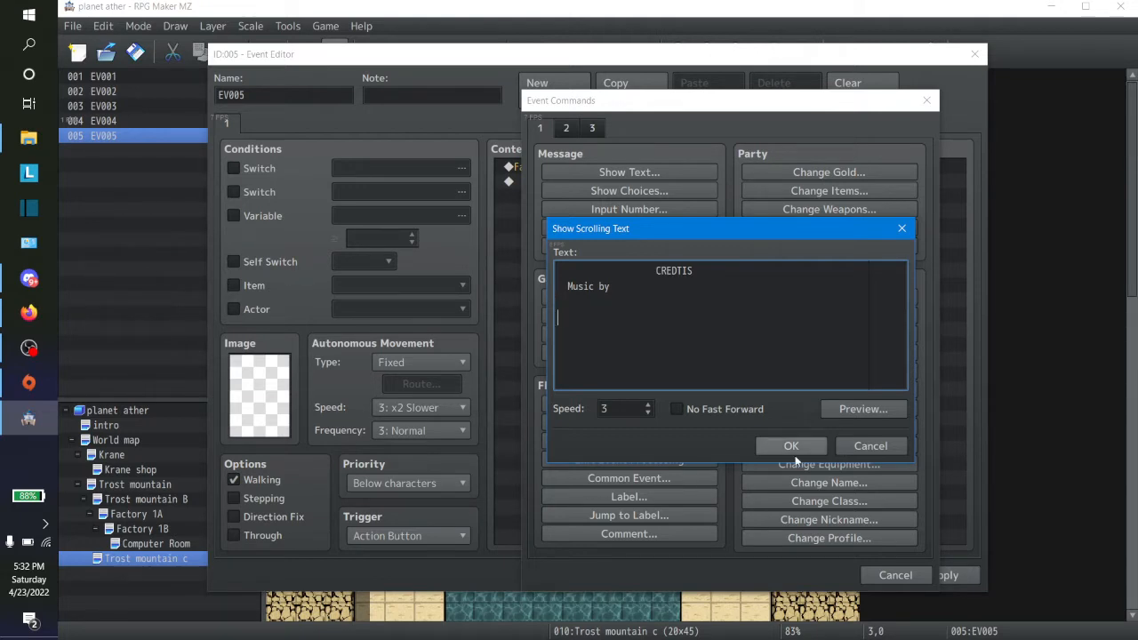
text(story)
text( by )
text(gAMING)
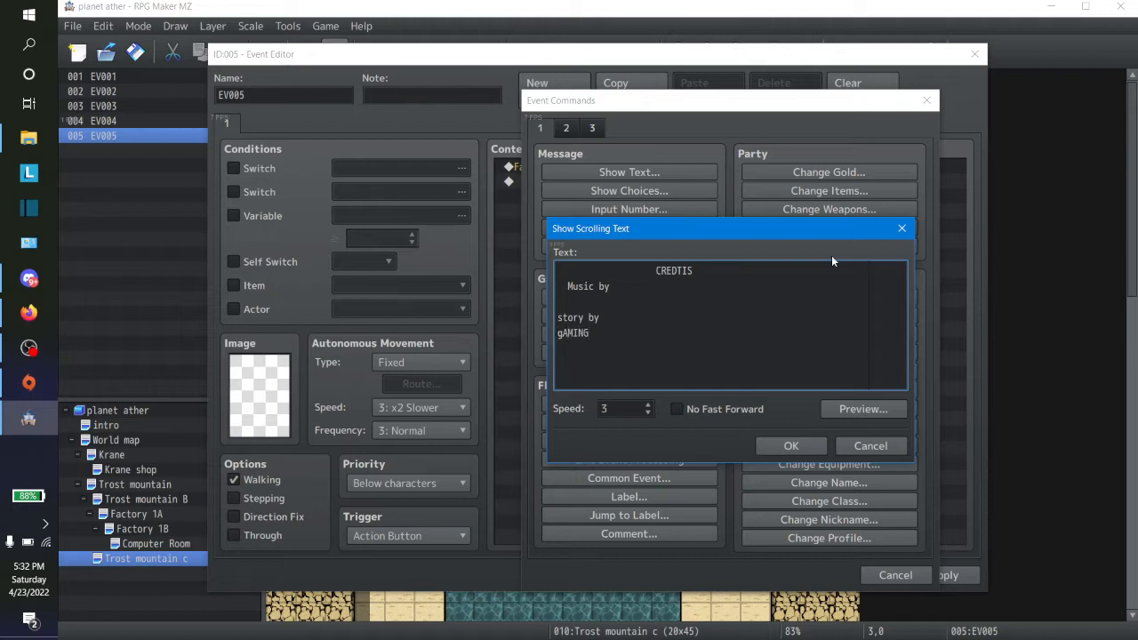
key(BackSpace)
key(BackSpace)
key(BackSpace)
key(BackSpace)
key(BackSpace)
key(BackSpace)
text(g)
Step: Type the author's username on the line under 'story by'
key(BackSpace)
text(g)
key(BackSpace)
key(Caps_Lock)
text(G)
key(Caps_Lock)
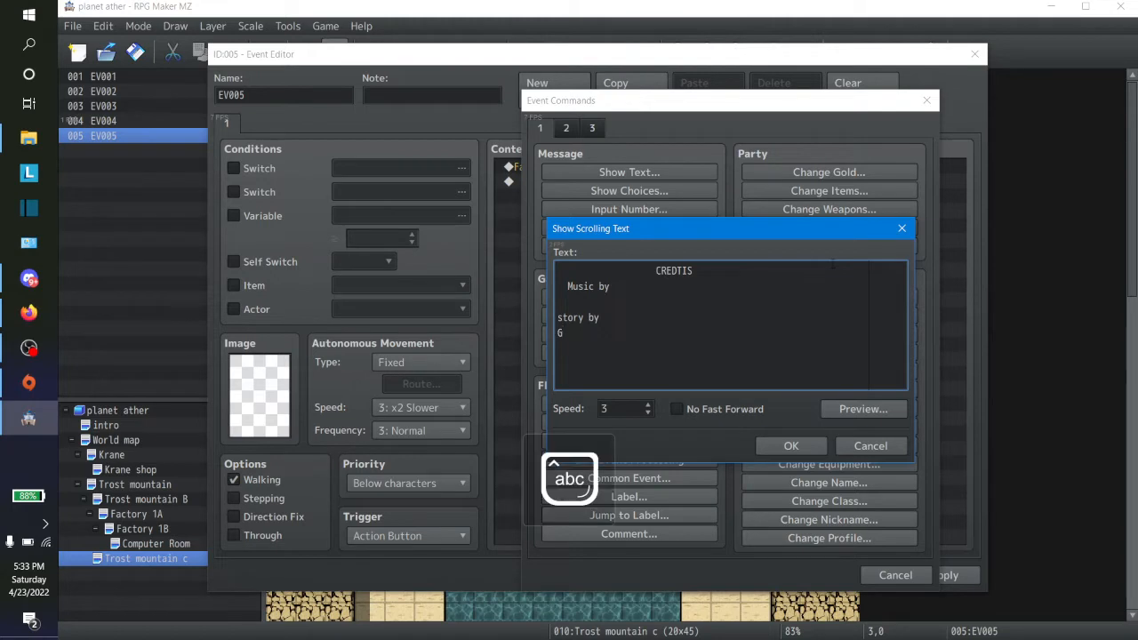
text(aming)
key(BackSpace)
key(BackSpace)
key(BackSpace)
key(BackSpace)
key(BackSpace)
key(BackSpace)
text(gamingma)
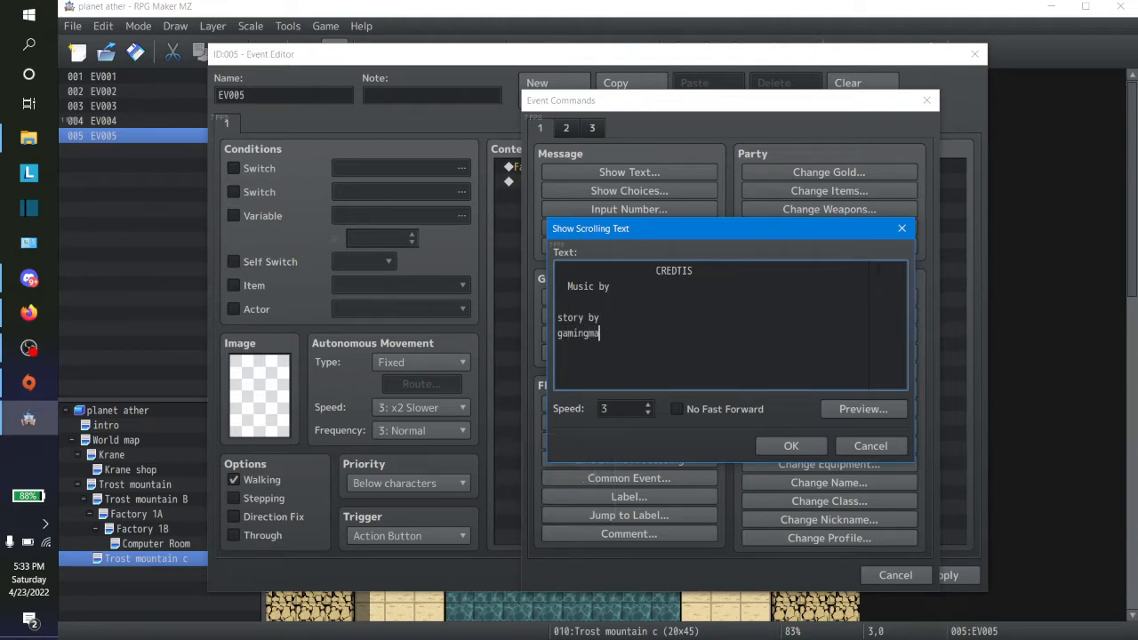
text(dirocks)
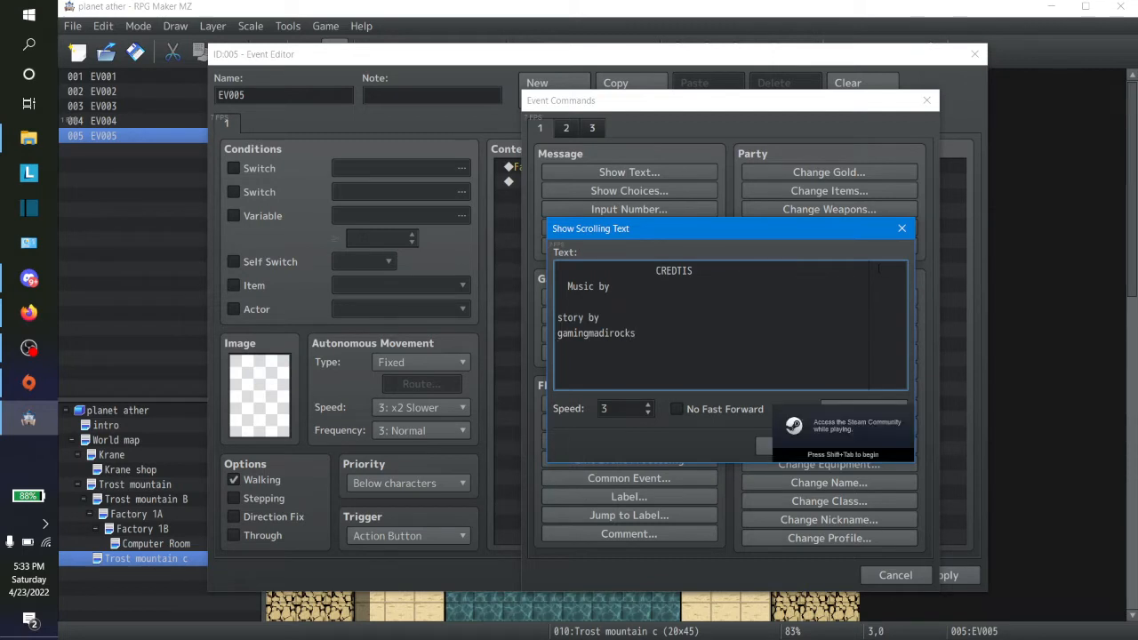
Step: Credit the author's username followed by 'and' under 'Music by'
click(642, 306)
text(gamingmadirocks )
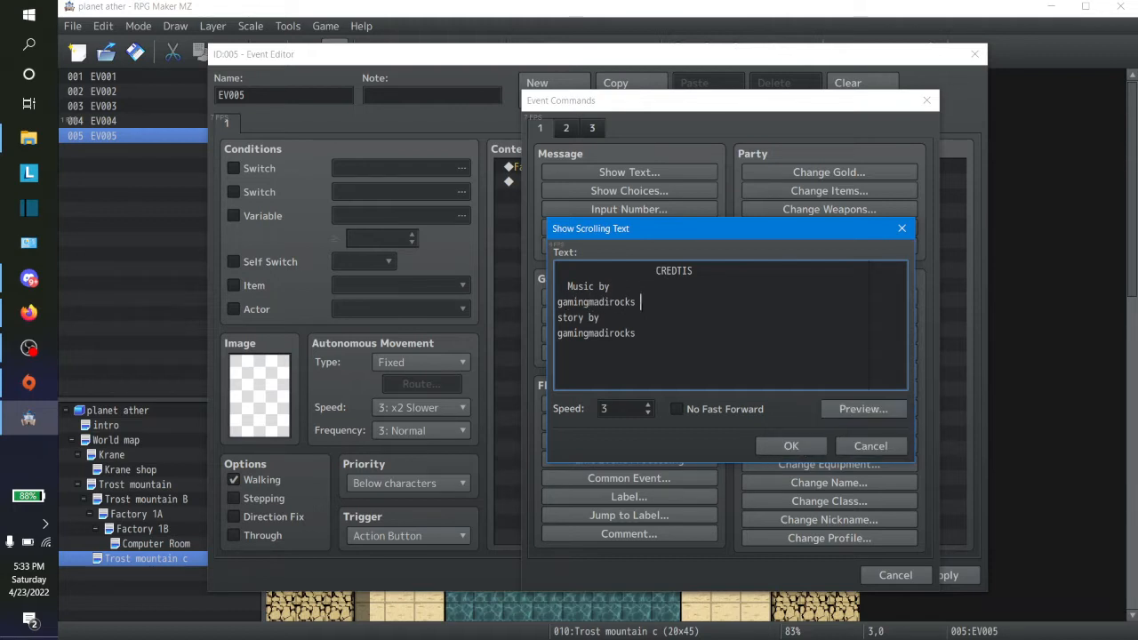
text($)
key(BackSpace)
text(&)
key(BackSpace)
text(and)
Step: Add an 'Art by' entry crediting 'RPG maker MZ and', with blank lines between credits
click(645, 359)
text(Art by RPG)
key(BackSpace)
key(BackSpace)
key(BackSpace)
click(660, 301)
key(Return)
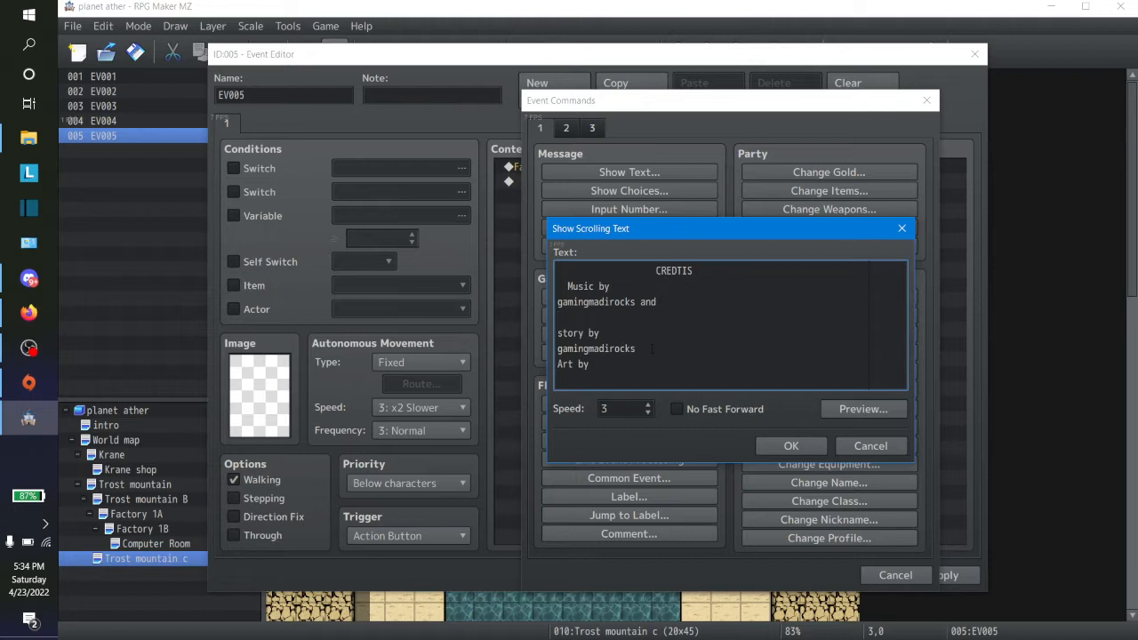
click(651, 349)
key(Return)
scroll(610, 405, down, 2)
key(Return)
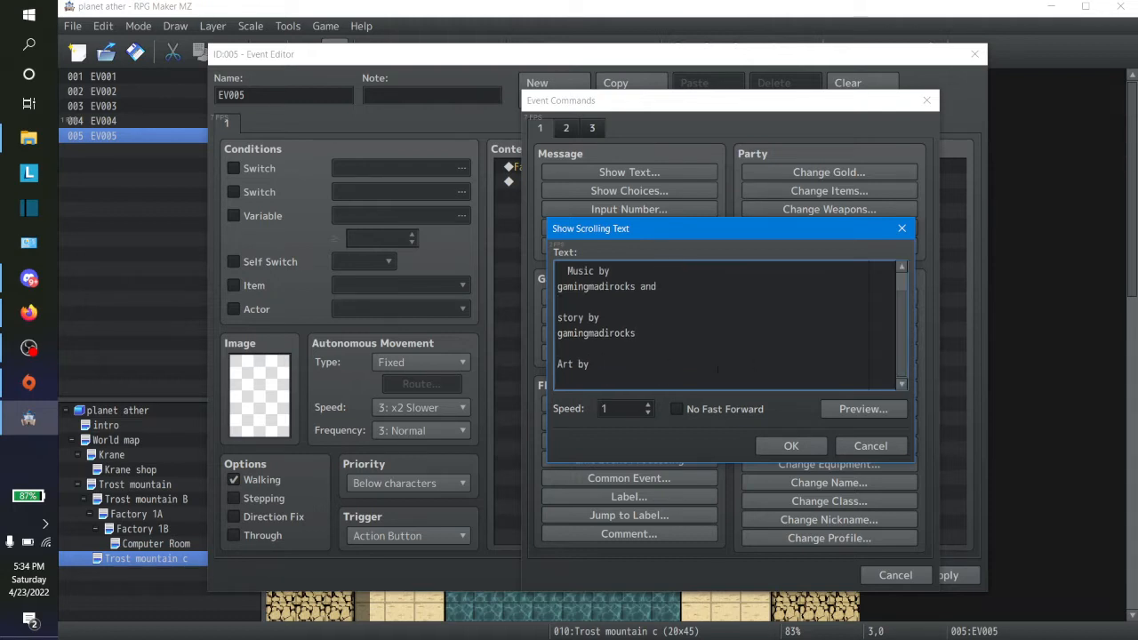
text(RPG maker MZ)
text(and)
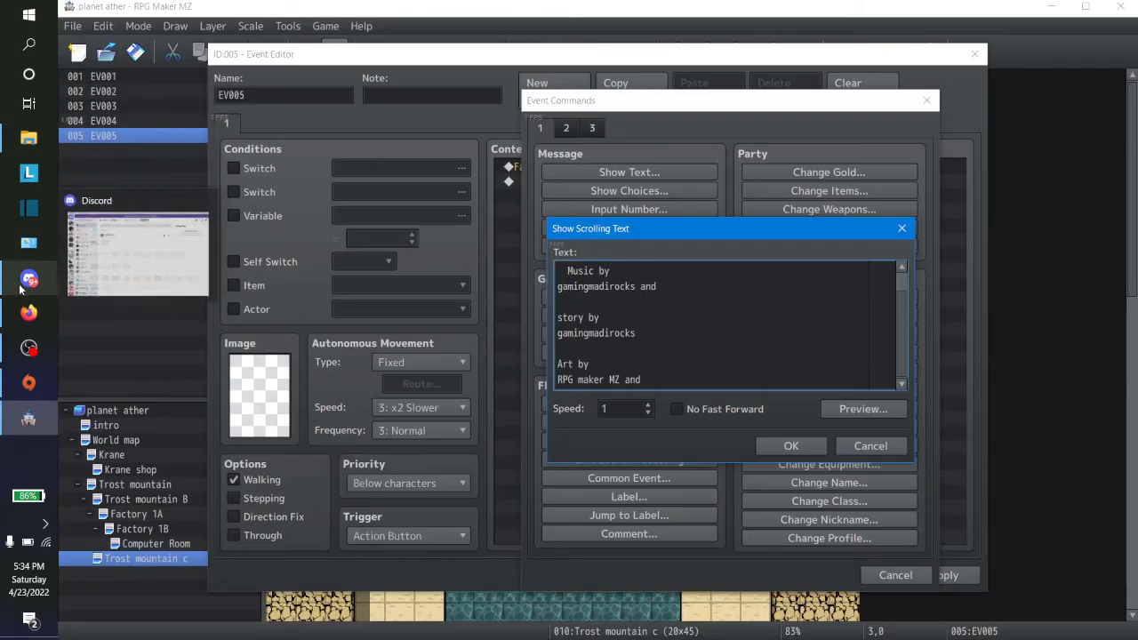
mouse_move(29, 313)
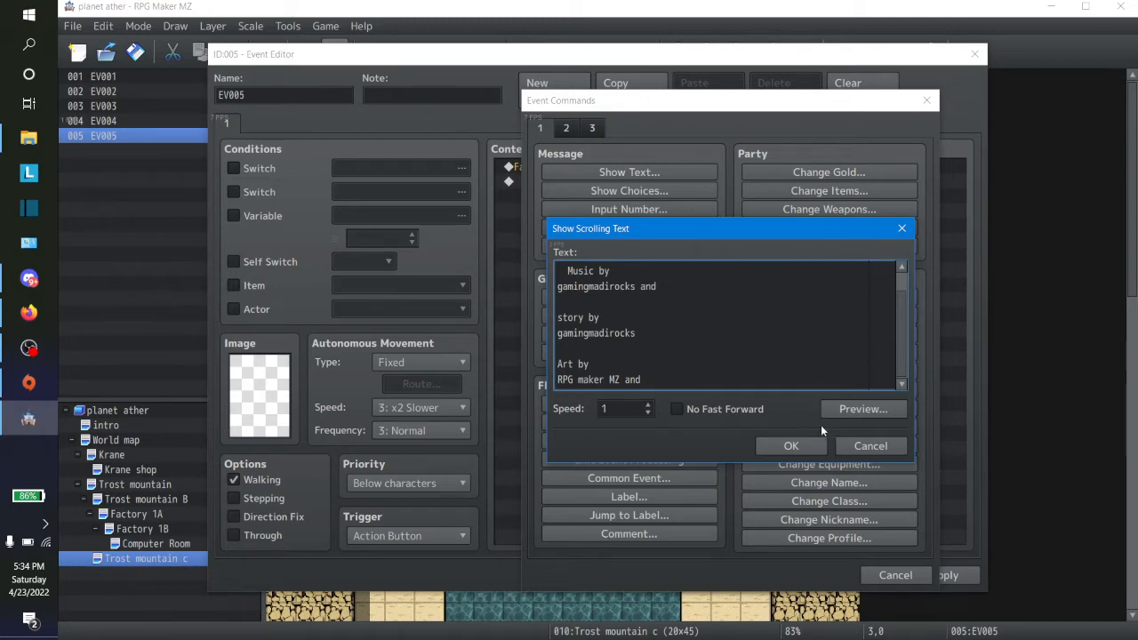
Step: Confirm the scrolling credits text and apply and save the EV005 event
click(805, 445)
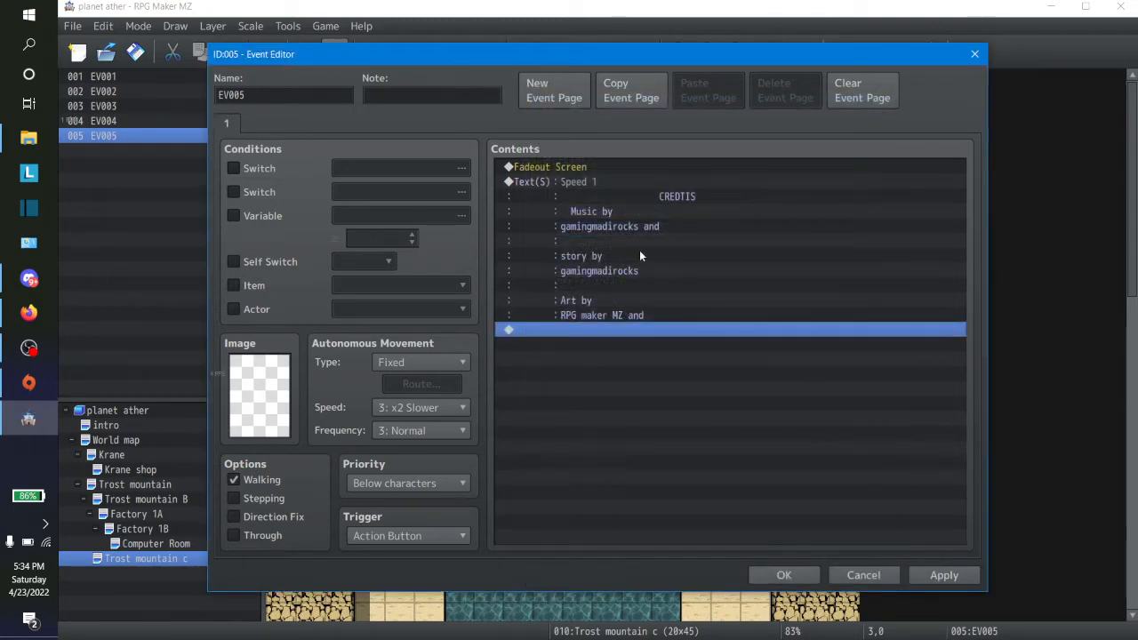
click(605, 214)
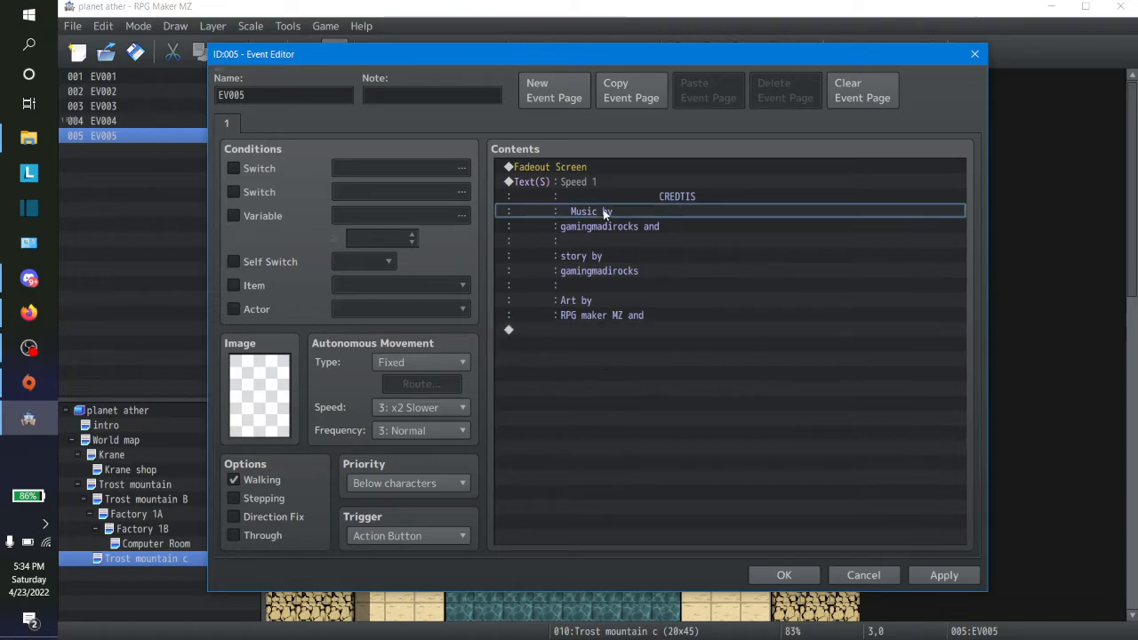
click(942, 575)
click(805, 576)
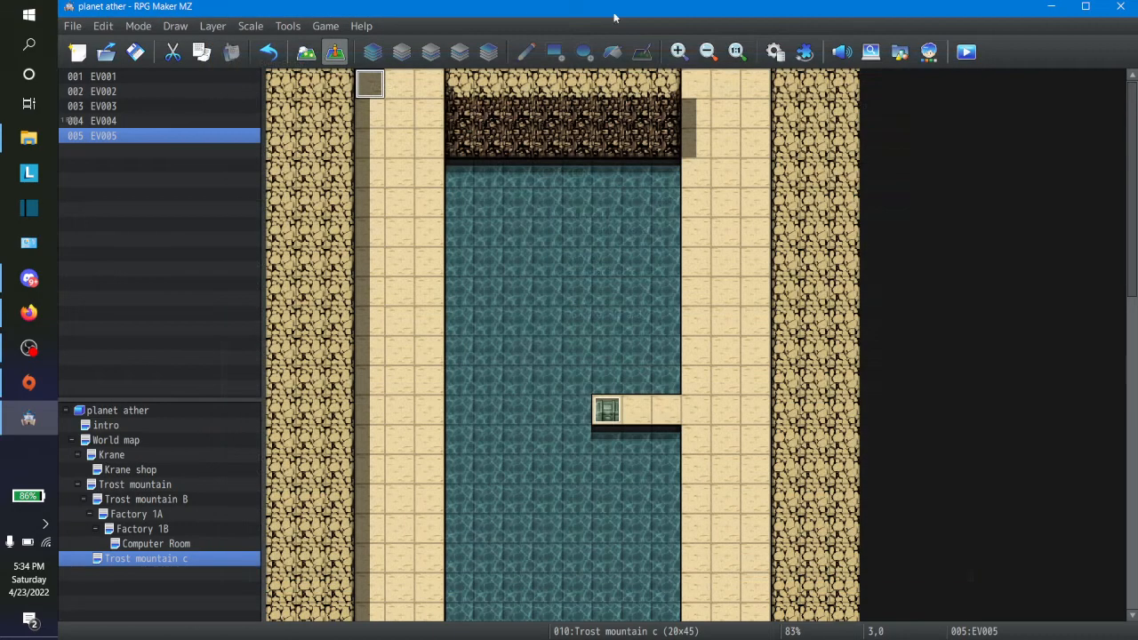
Step: Open and cancel the Database, then switch to File Explorer
click(776, 55)
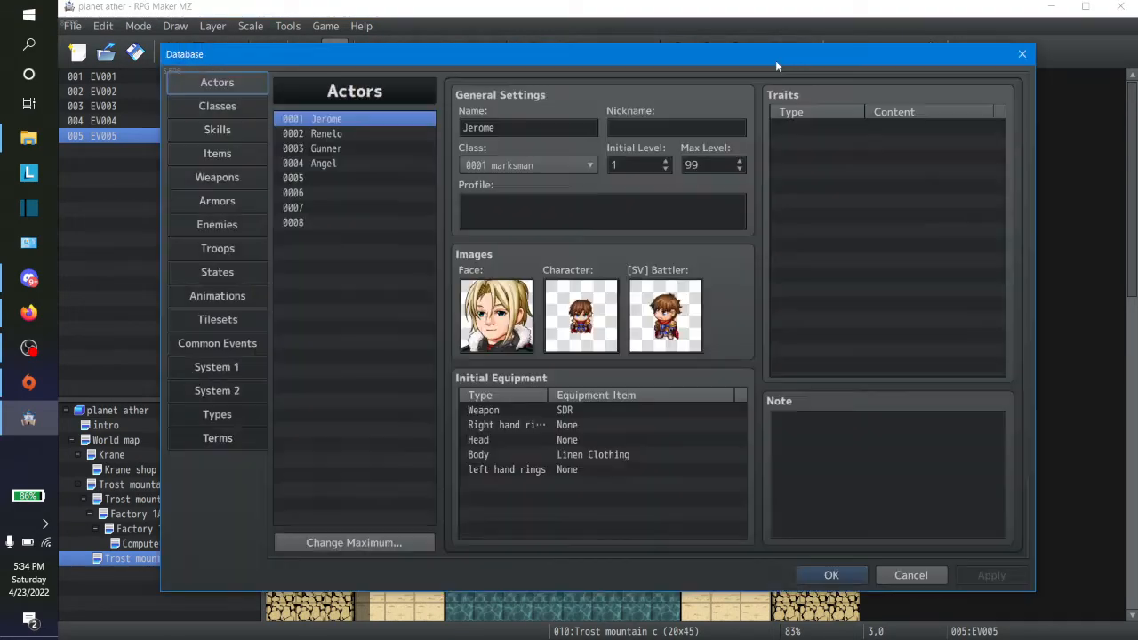
click(911, 576)
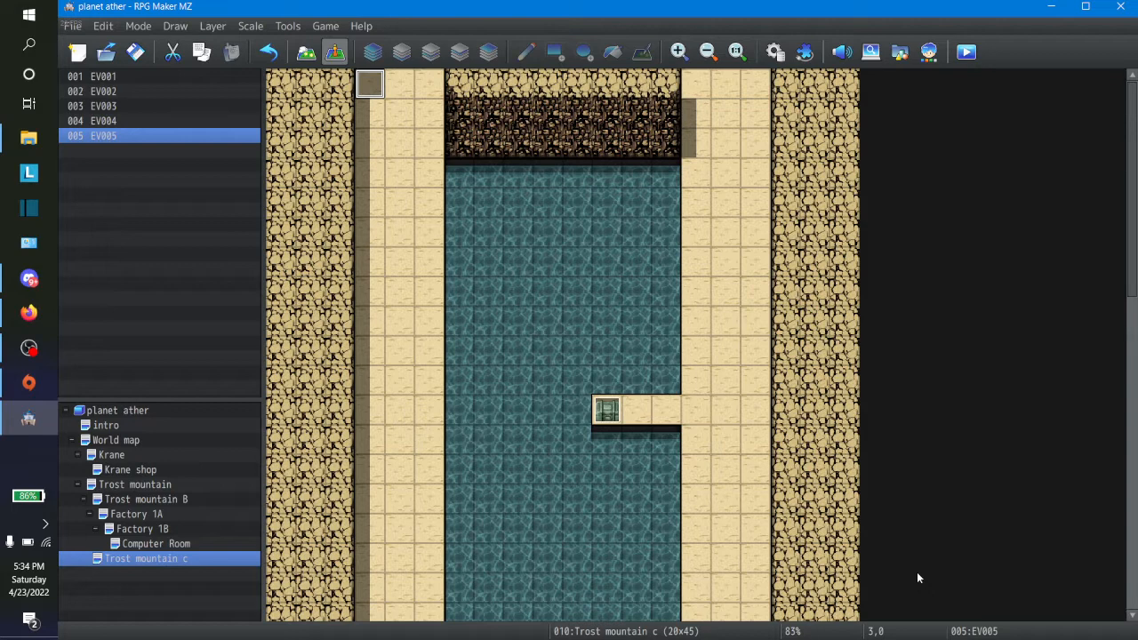
click(20, 135)
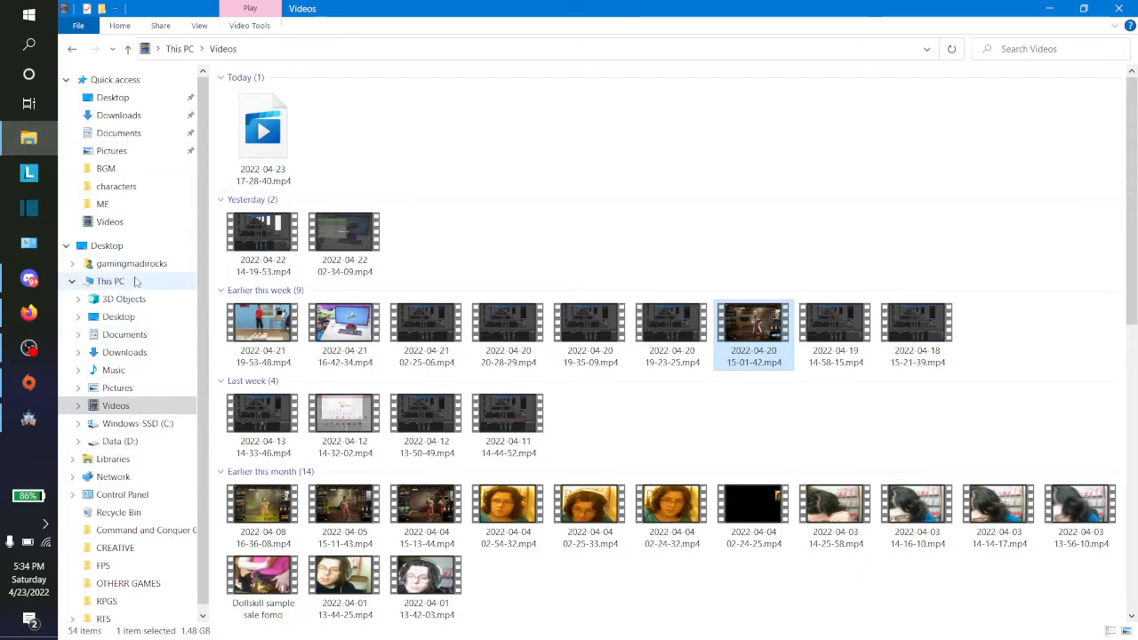
Step: Browse the planet ather characters folder and project folder, then return to the Trost mountain c map
click(125, 187)
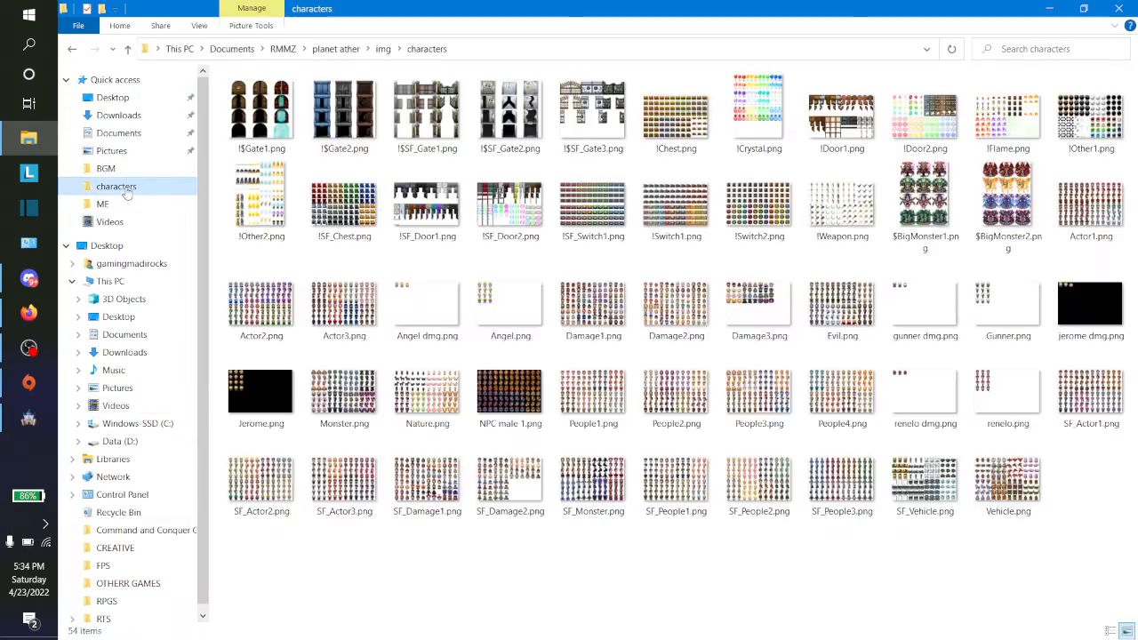
click(335, 49)
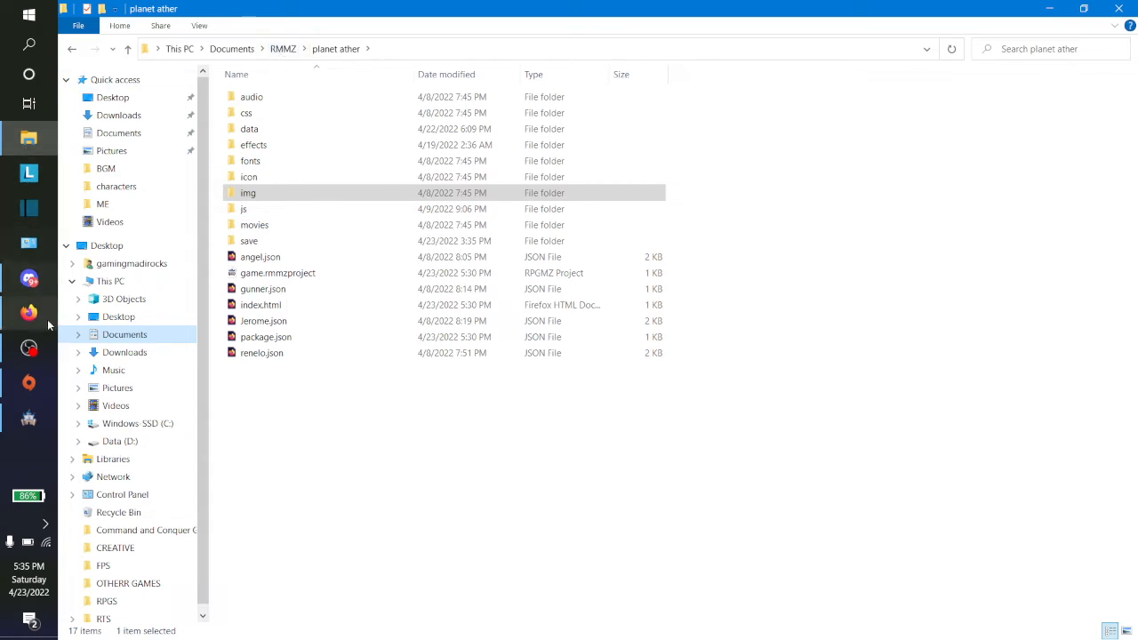
click(47, 420)
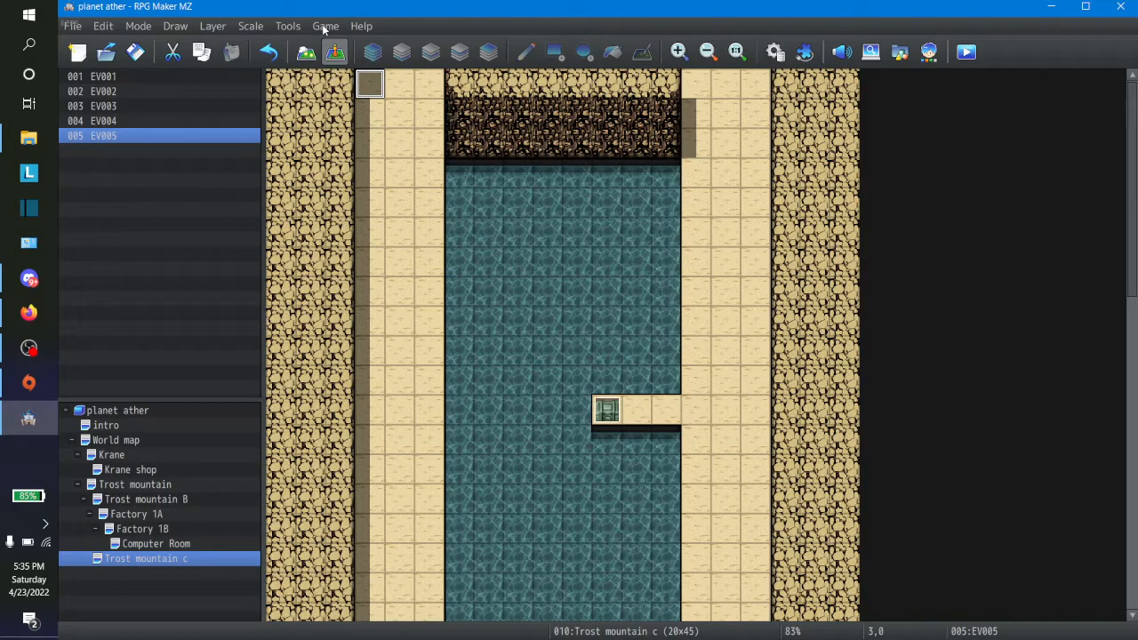
Step: Copy the DLC folder path from Resource Manager's img/characters import window, then close it
click(287, 26)
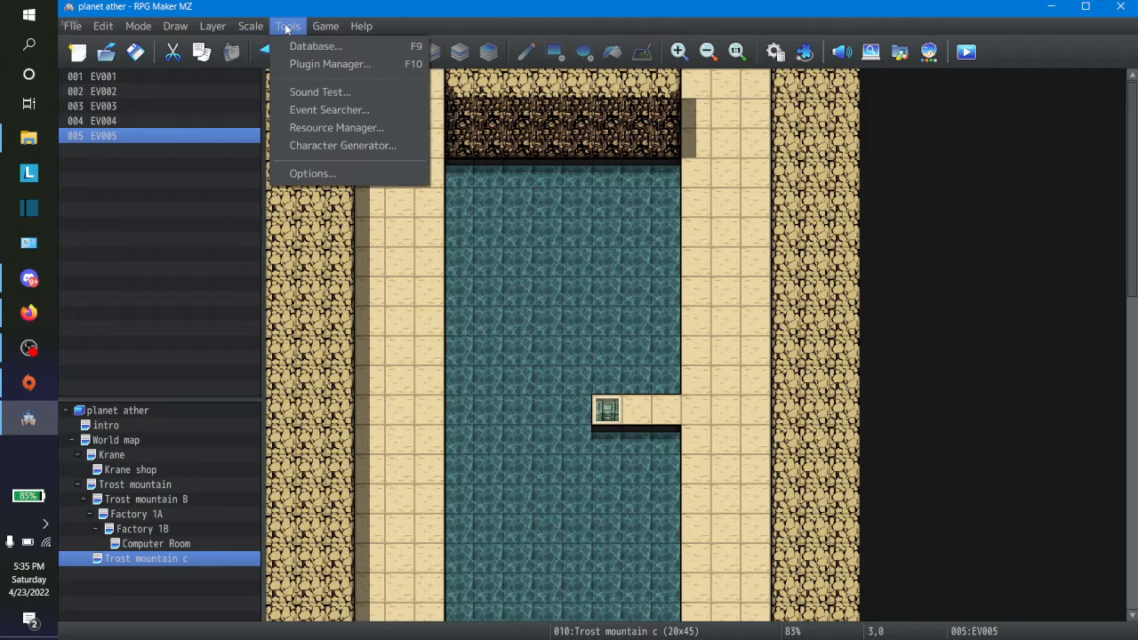
click(338, 128)
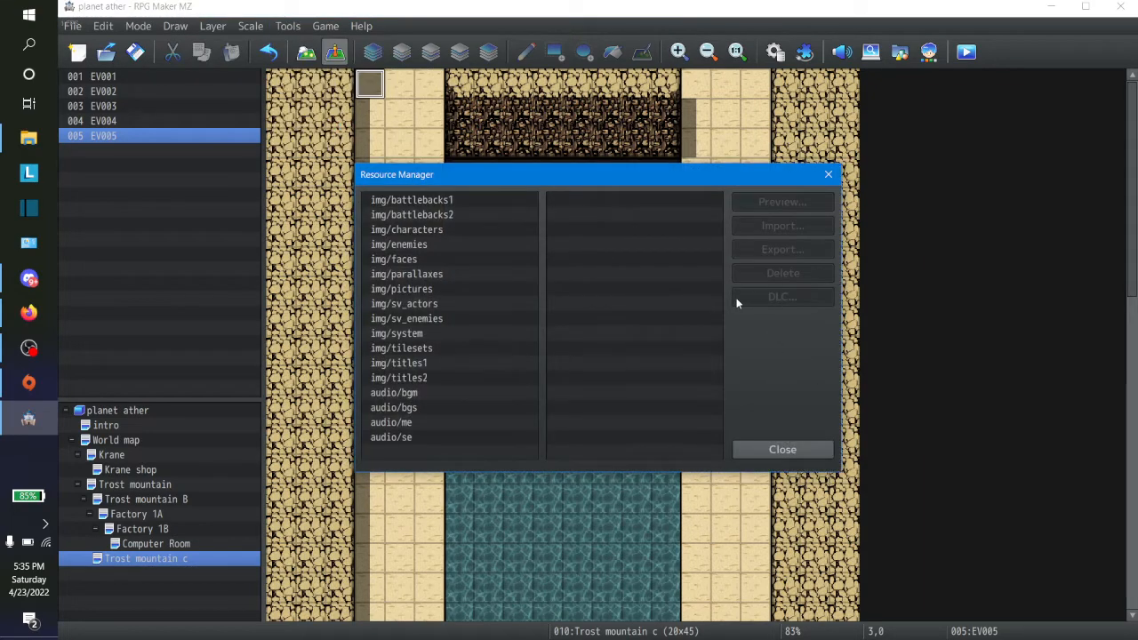
click(433, 231)
click(779, 296)
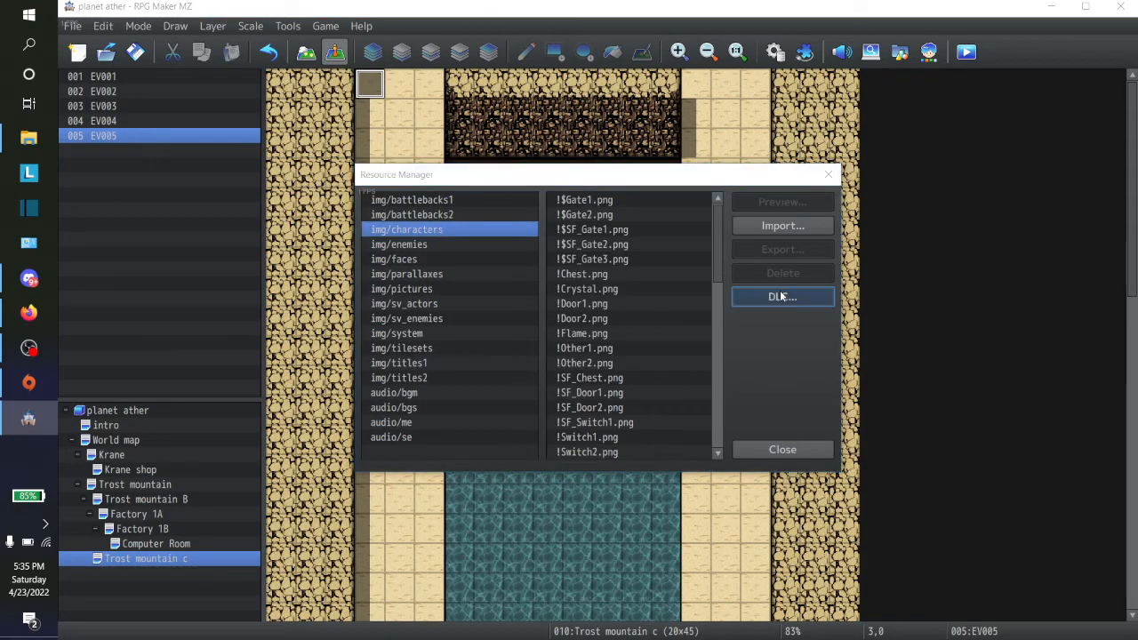
click(685, 222)
key(ctrl+c)
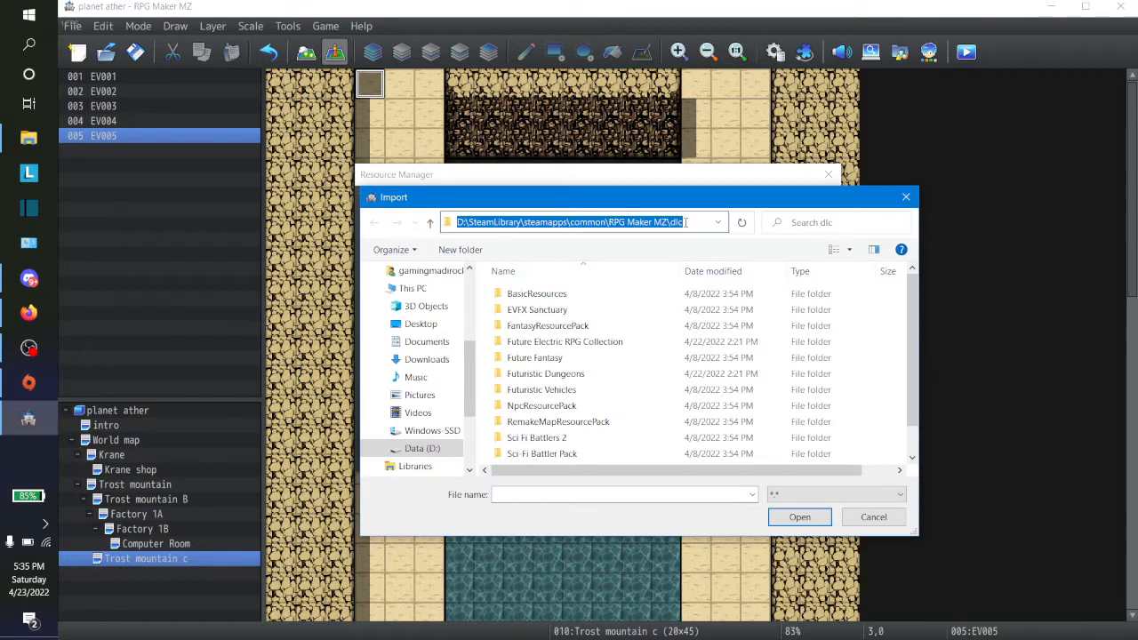
click(873, 516)
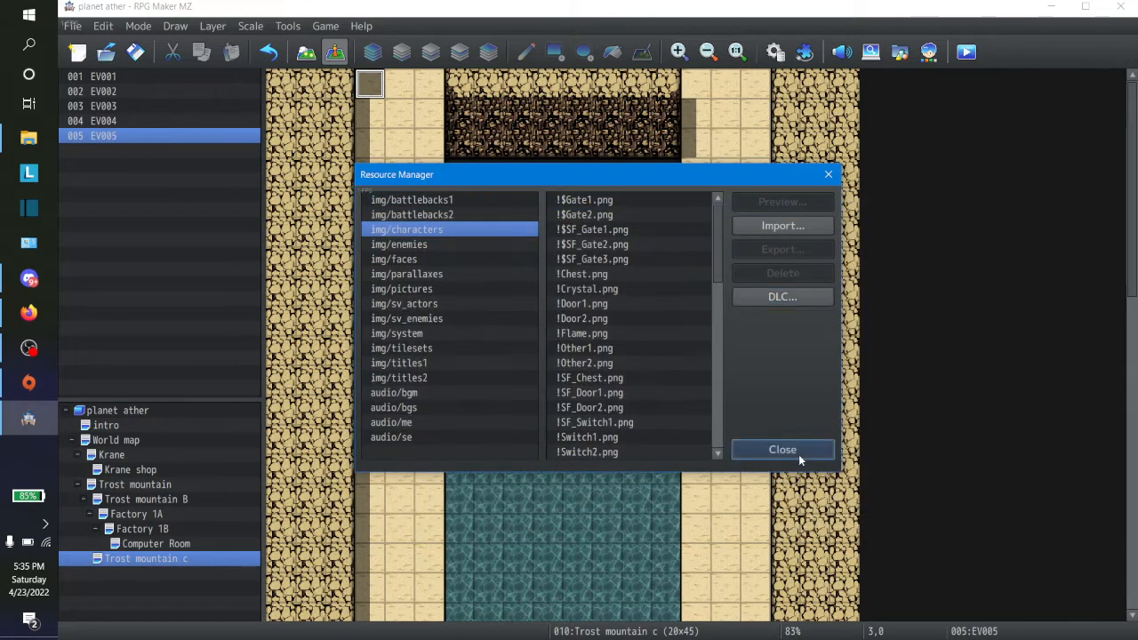
click(798, 454)
click(28, 138)
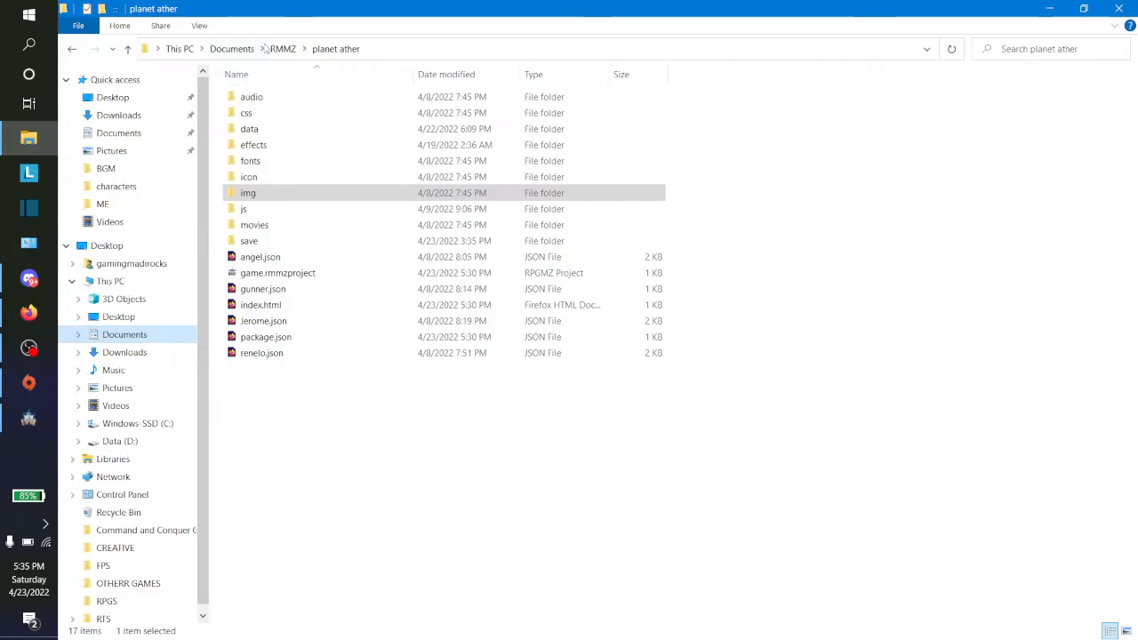
Step: Go to the pasted dlc path and open Future Electric RPG Collection's EULA.pdf
click(406, 55)
key(ctrl+v)
key(Return)
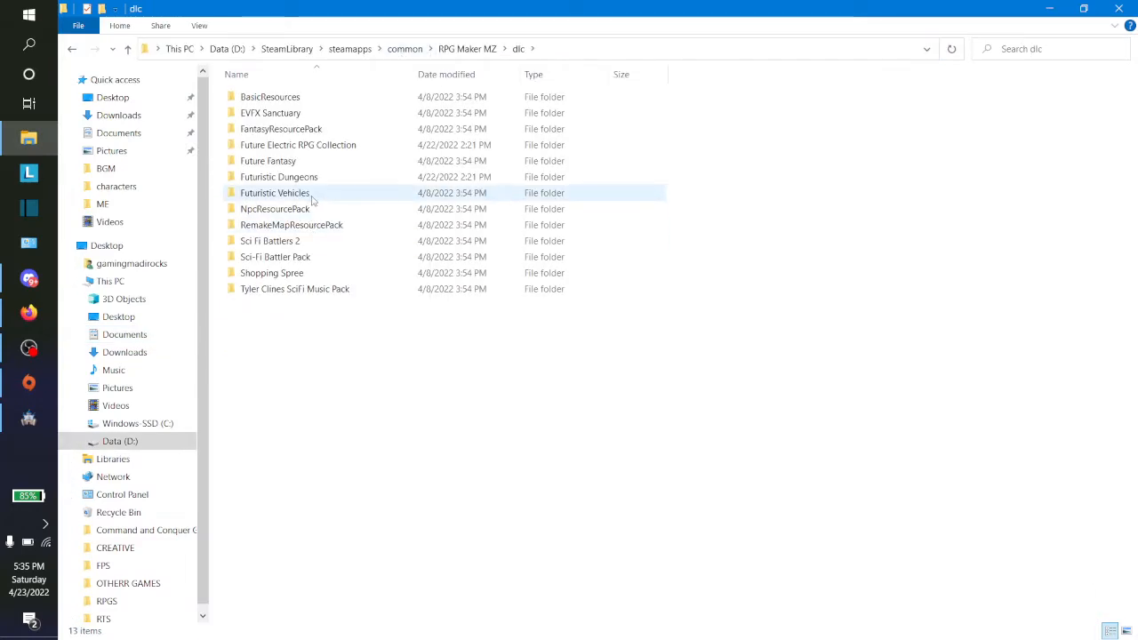
double_click(341, 145)
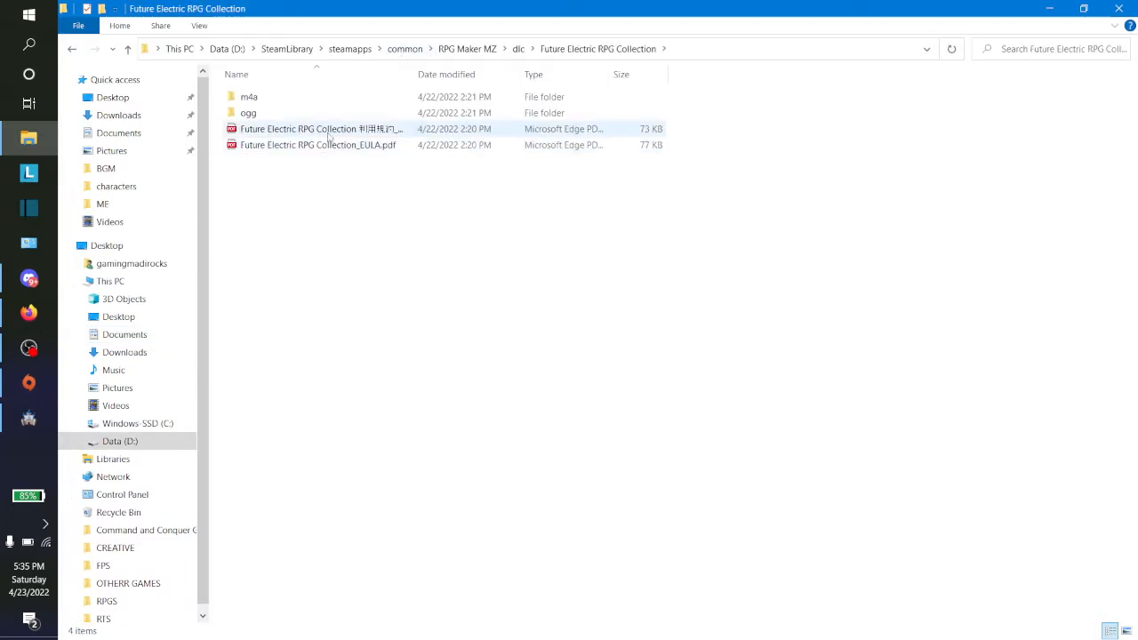
double_click(331, 149)
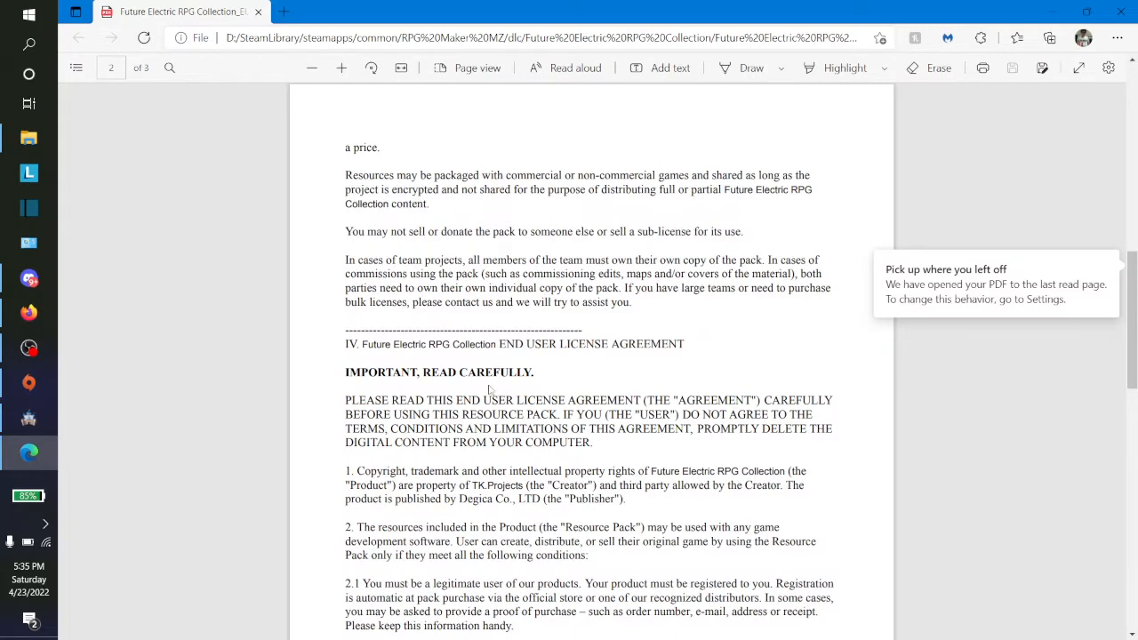
Step: Copy the creator name TK.Projects from the Future Electric RPG Collection licence, then return to RPG Maker
scroll(404, 228, down, 10)
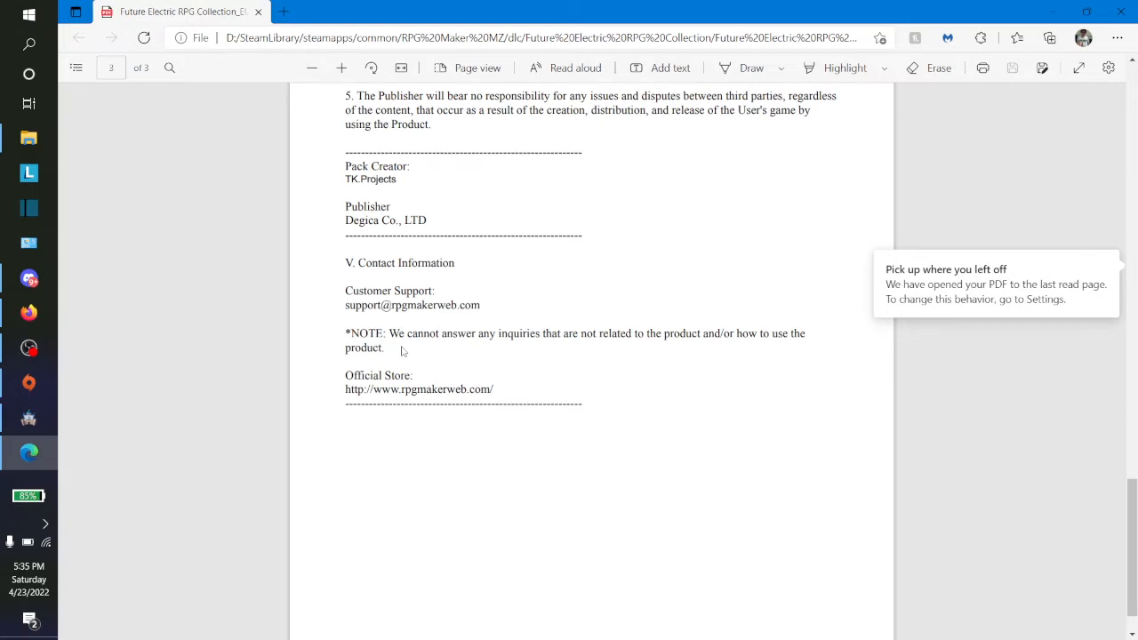
scroll(401, 351, up, 5)
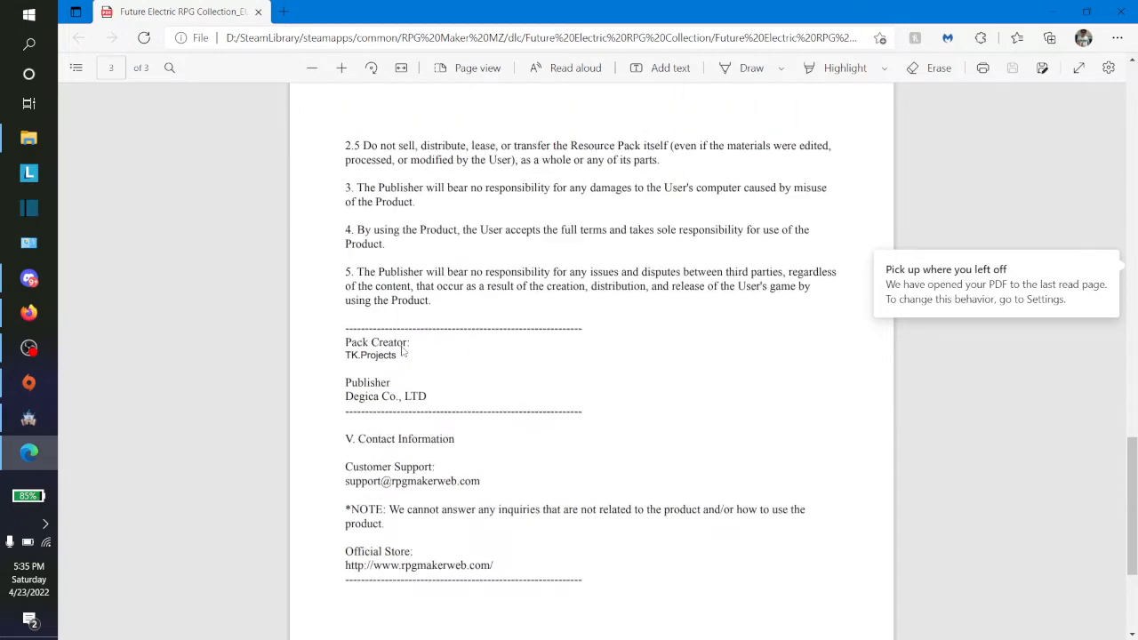
scroll(401, 347, up, 3)
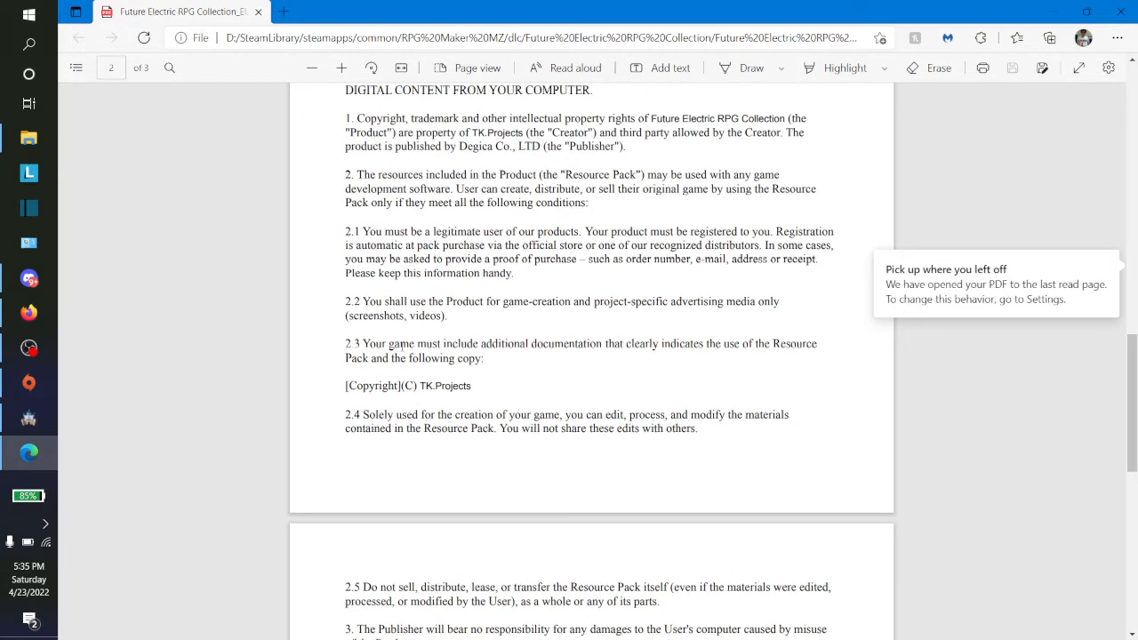
scroll(401, 347, up, 2)
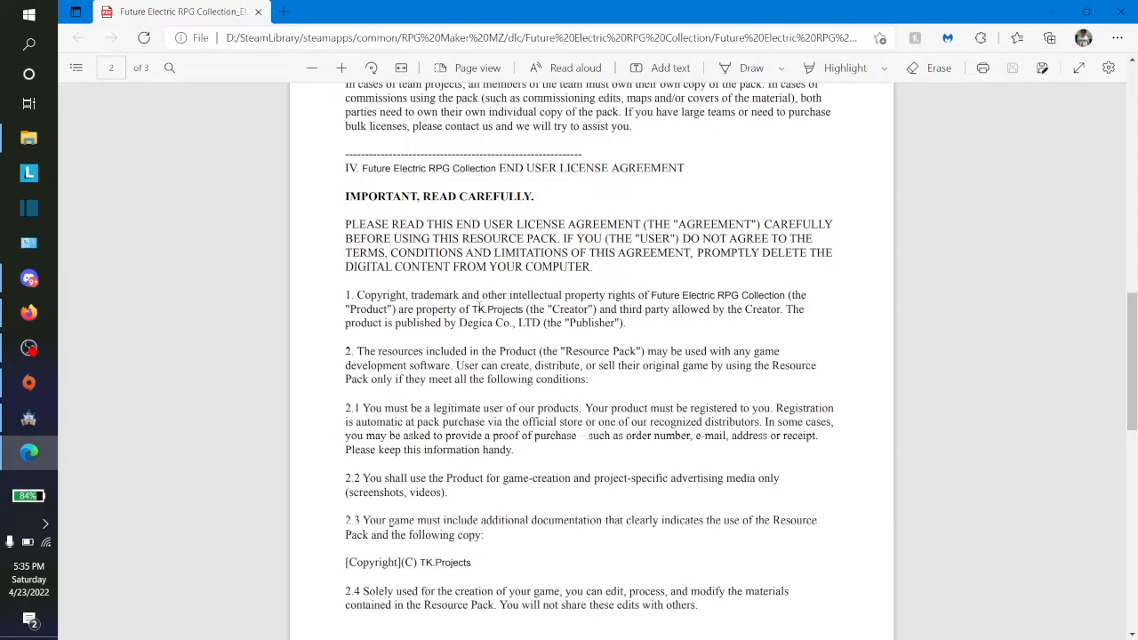
double_click(476, 308)
key(ctrl+c)
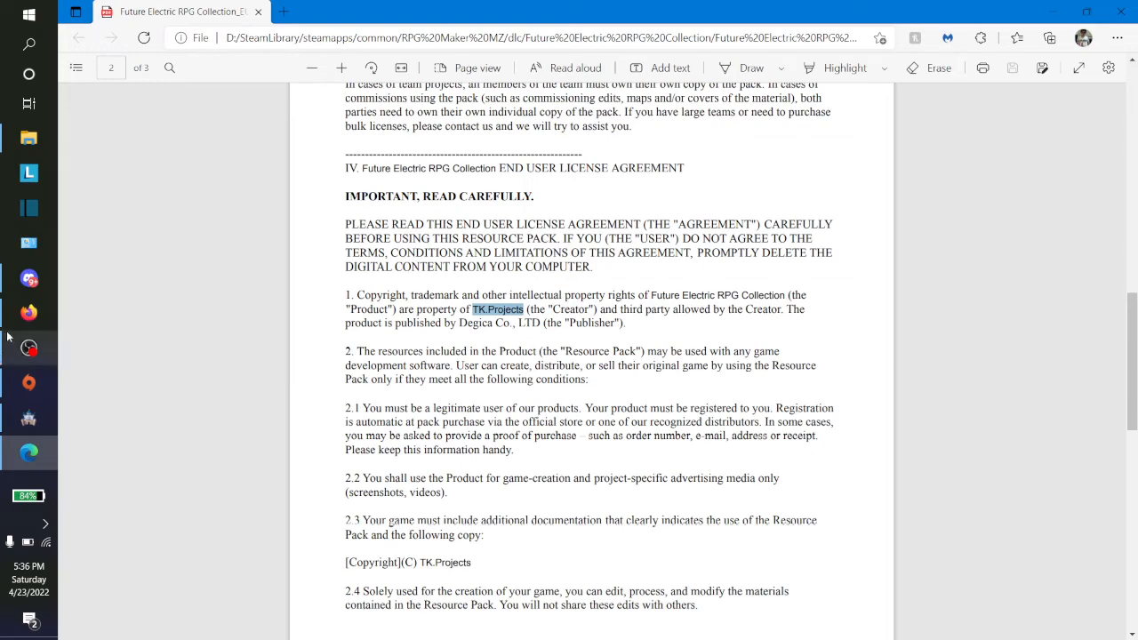
click(28, 418)
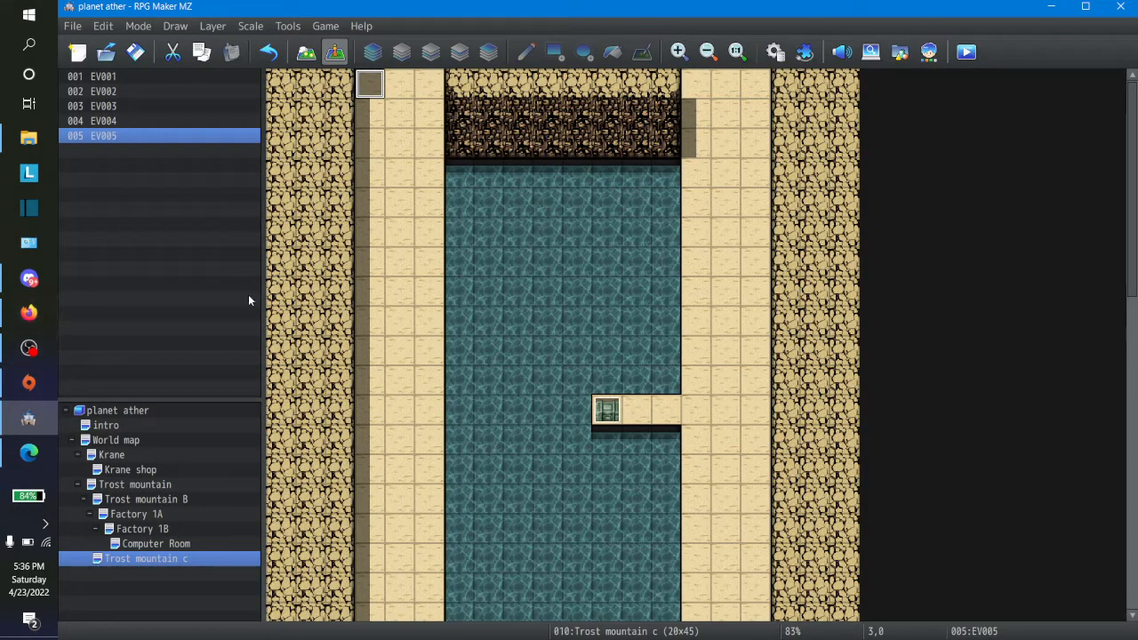
Step: Paste TK.Projects after the music credit in event EV005's scrolling credits text
right_click(369, 87)
click(385, 98)
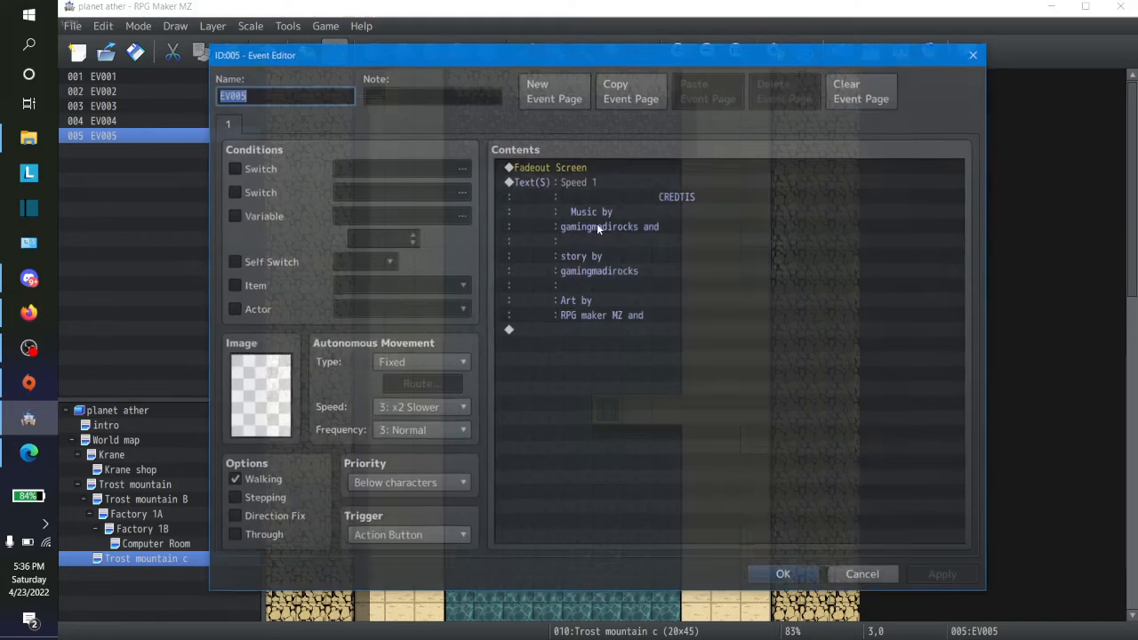
double_click(572, 185)
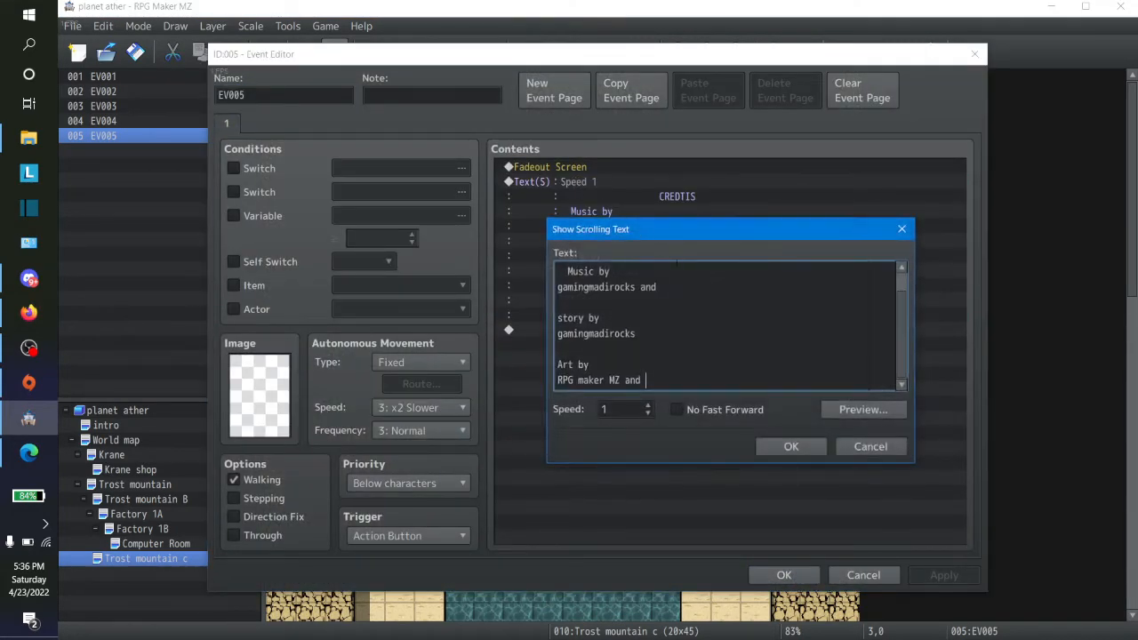
scroll(678, 295, up, 1)
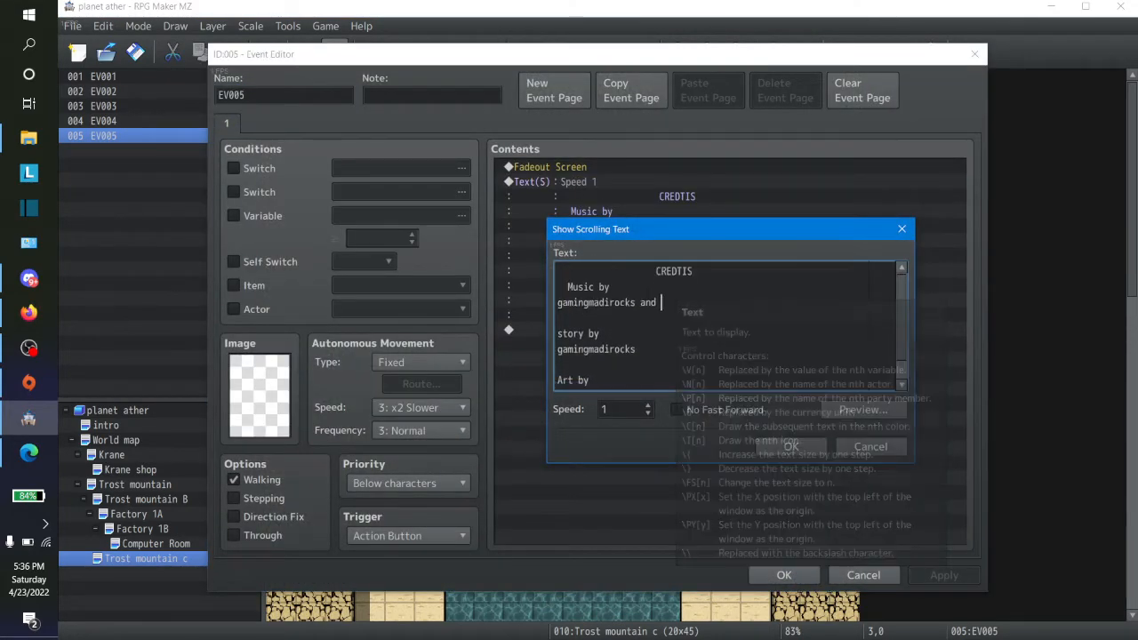
click(661, 303)
key(ctrl+v)
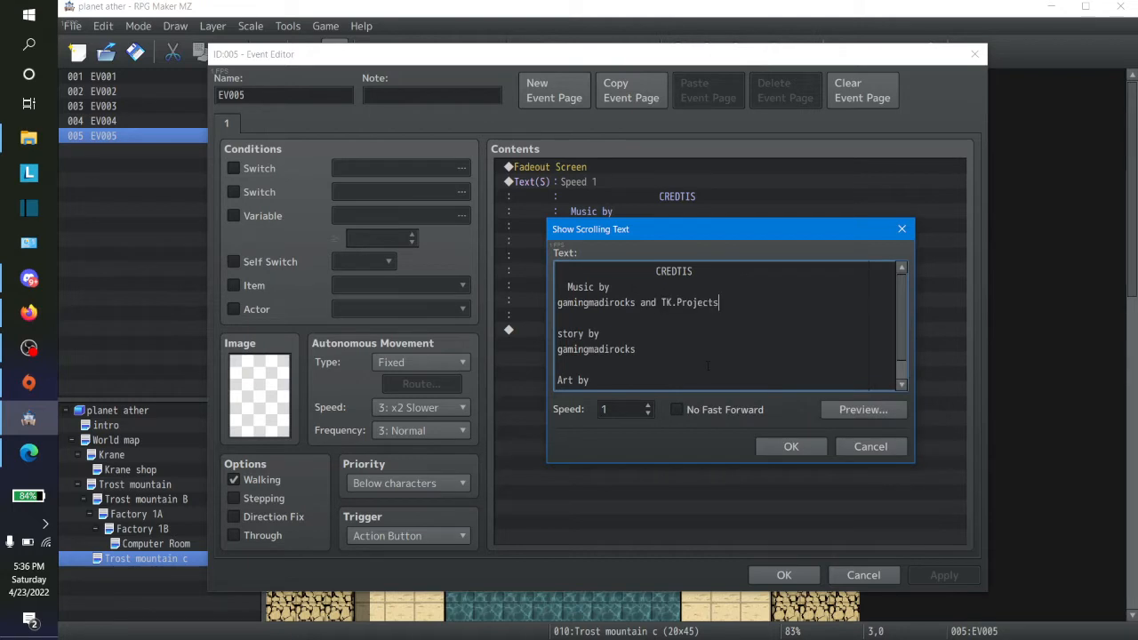
click(790, 446)
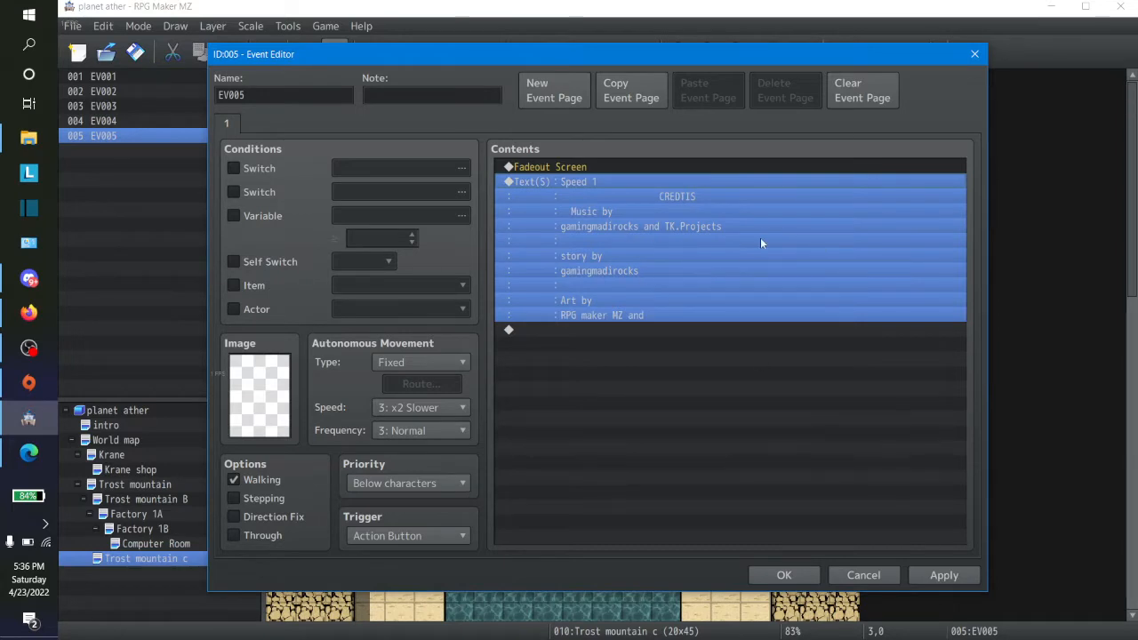
Step: Reopen the credits text and rename the music heading to 'title Music'
right_click(600, 180)
click(623, 188)
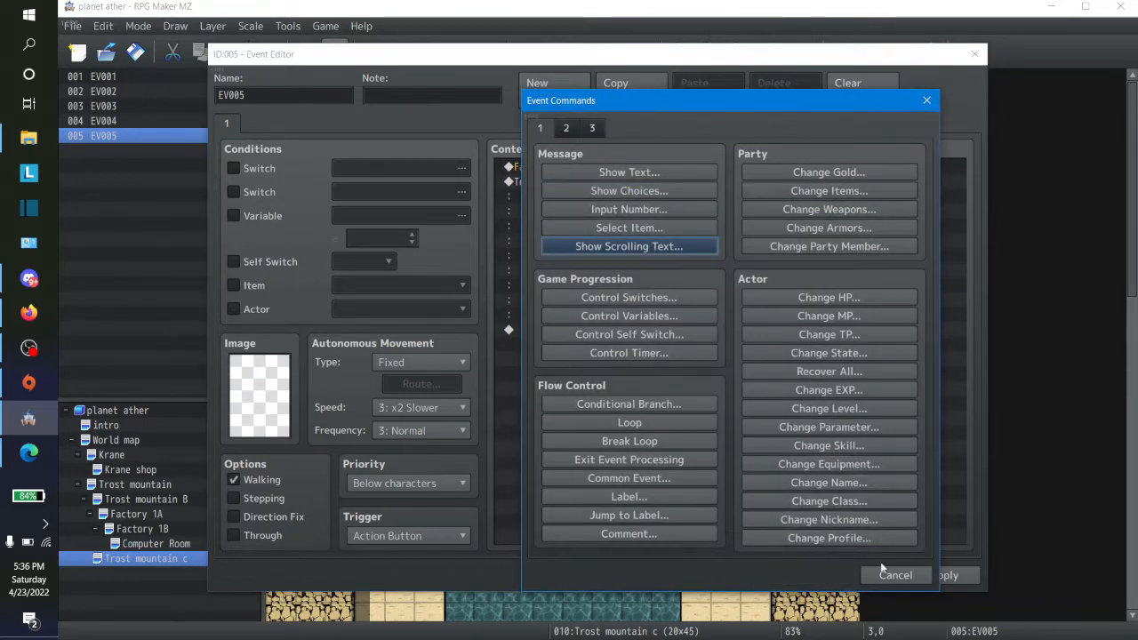
click(887, 578)
double_click(787, 293)
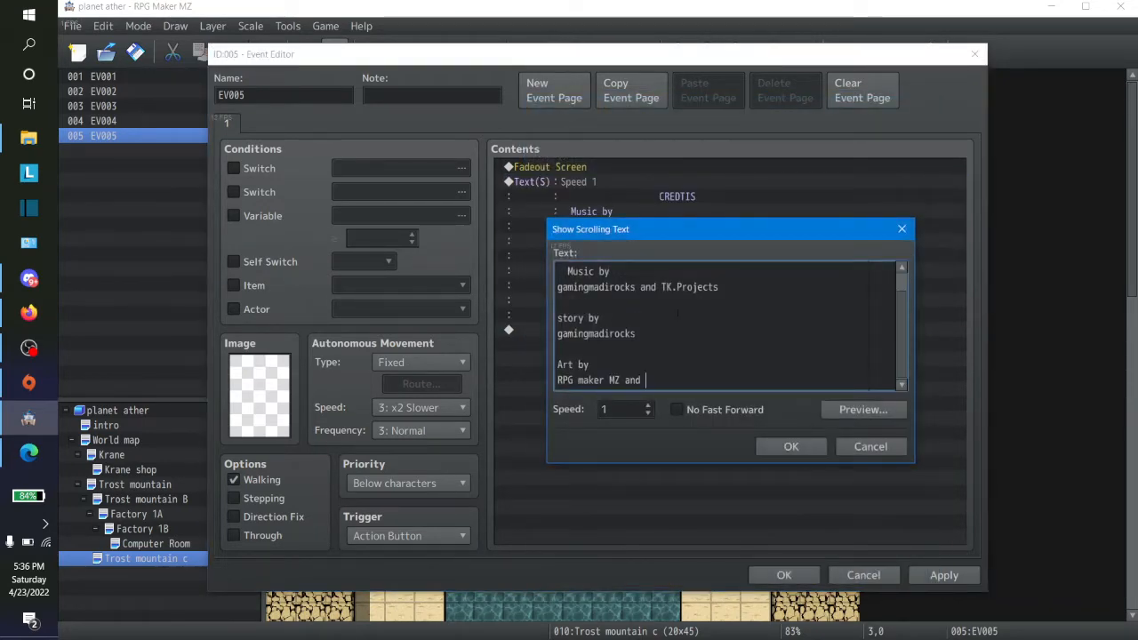
click(587, 303)
text(title)
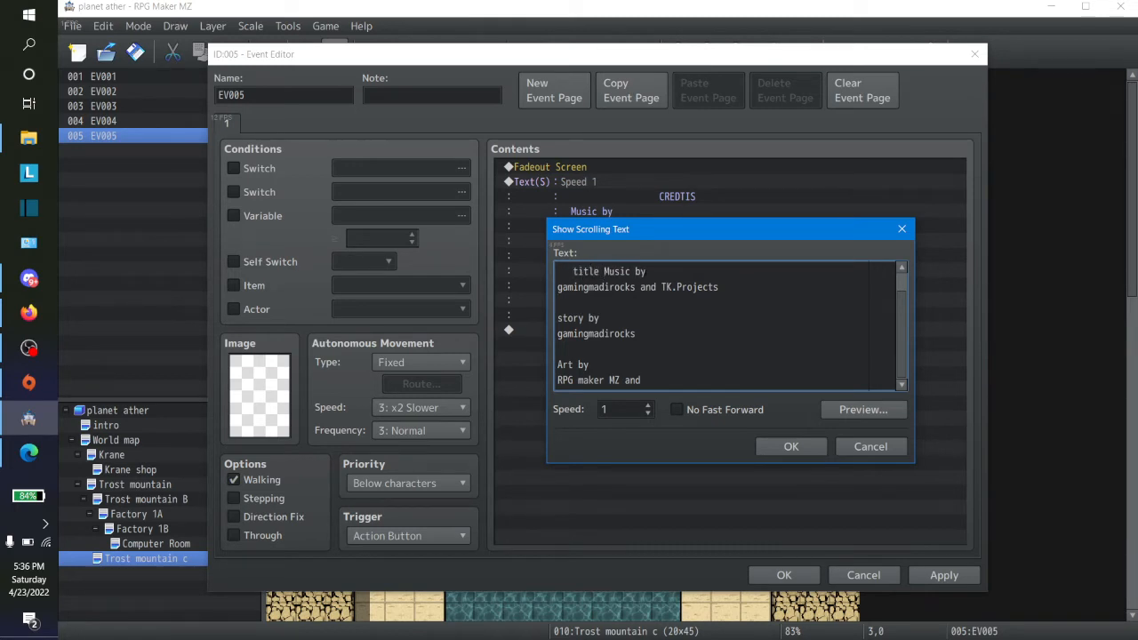
key(BackSpace)
key(BackSpace)
key(BackSpace)
text(devild)
key(BackSpace)
key(BackSpace)
key(BackSpace)
key(BackSpace)
key(BackSpace)
key(BackSpace)
key(BackSpace)
key(BackSpace)
key(BackSpace)
key(BackSpace)
key(Return)
key(Return)
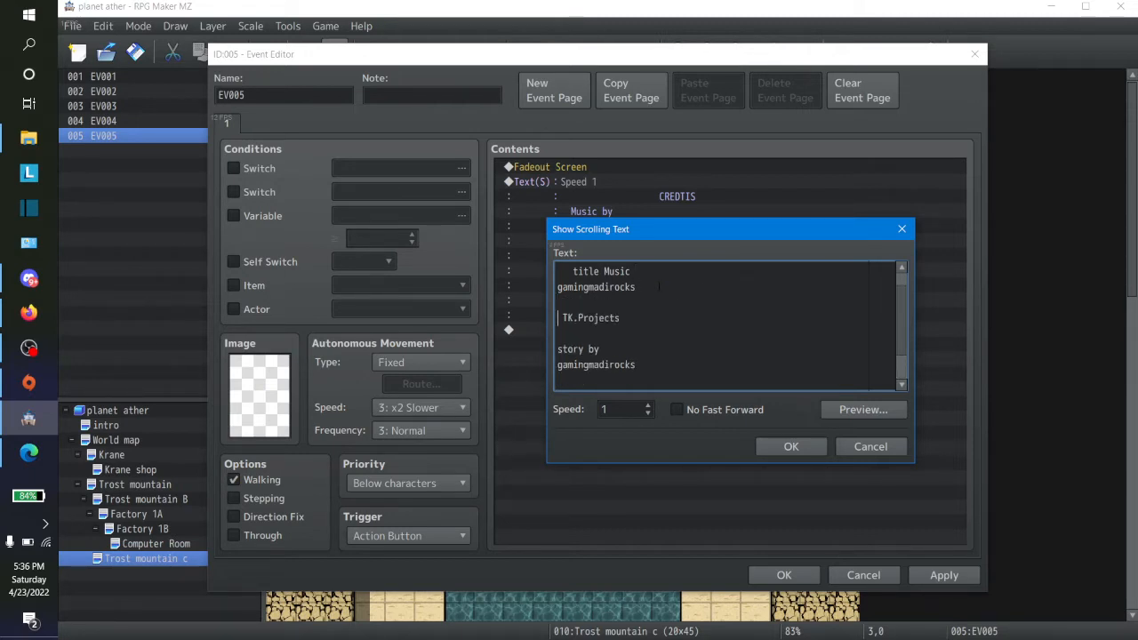
Step: Add a second music heading above TK.Projects, trying 'Game MUsic' then 'Battle MUsic'
text(G)
text(ame )
text(MUsic)
click(579, 302)
key(BackSpace)
key(BackSpace)
key(BackSpace)
key(BackSpace)
text(Battle)
key(Return)
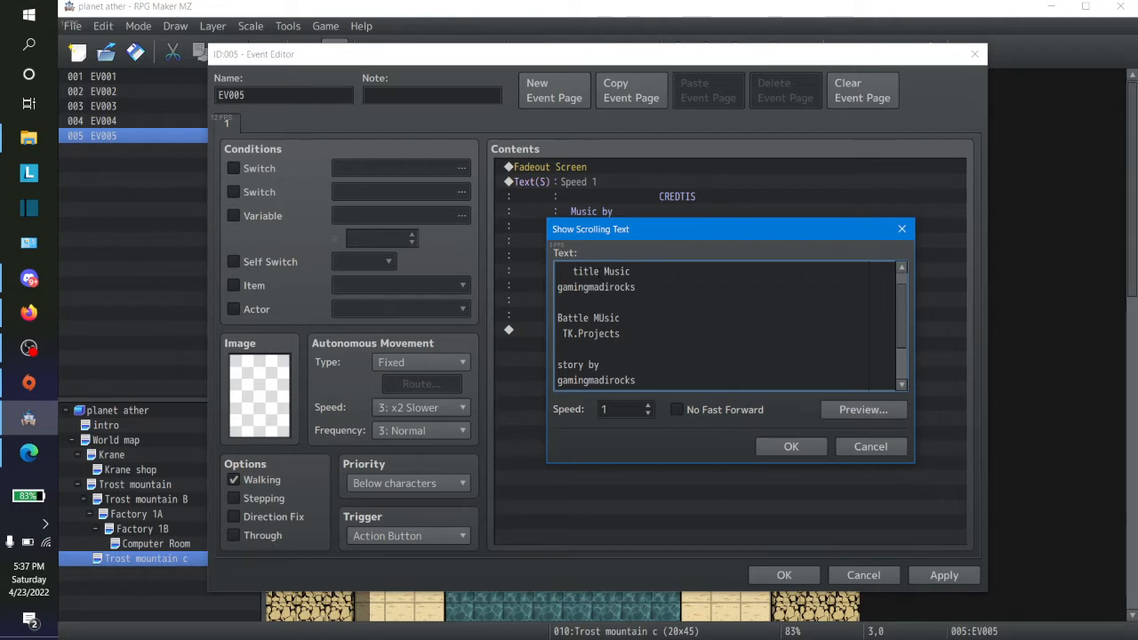
key(BackSpace)
key(BackSpace)
key(BackSpace)
key(BackSpace)
key(BackSpace)
key(BackSpace)
Step: Add 'by' to the title Music heading and retype the second heading as 'Other MUsic by'
text(O)
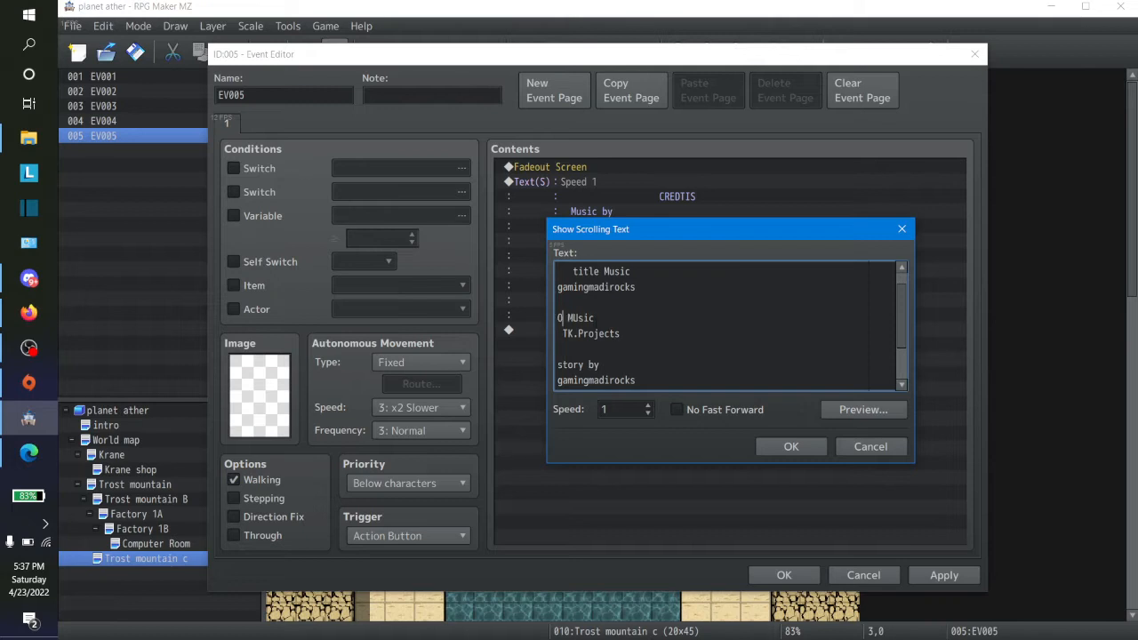
text(VH)
key(BackSpace)
key(BackSpace)
key(BackSpace)
click(642, 272)
text(by)
text(mus)
key(BackSpace)
key(BackSpace)
key(BackSpace)
text(Other MUsic )
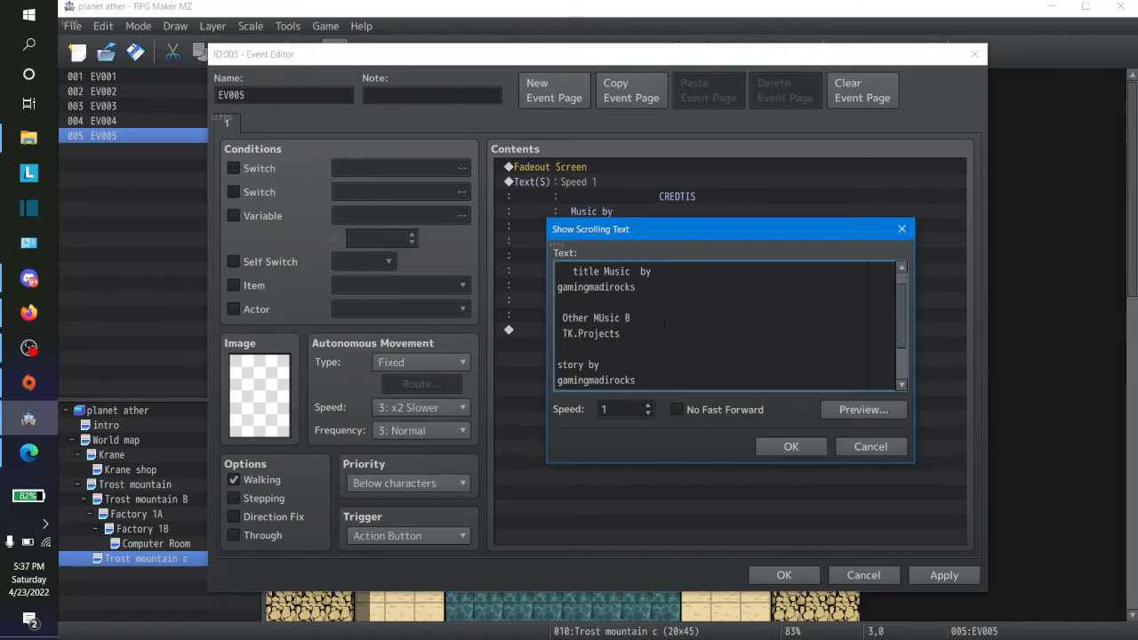
text(by)
Step: Fix the spacing before TK.Projects and in story by, and end the art credit at 'RPG maker MZ'
click(563, 333)
key(BackSpace)
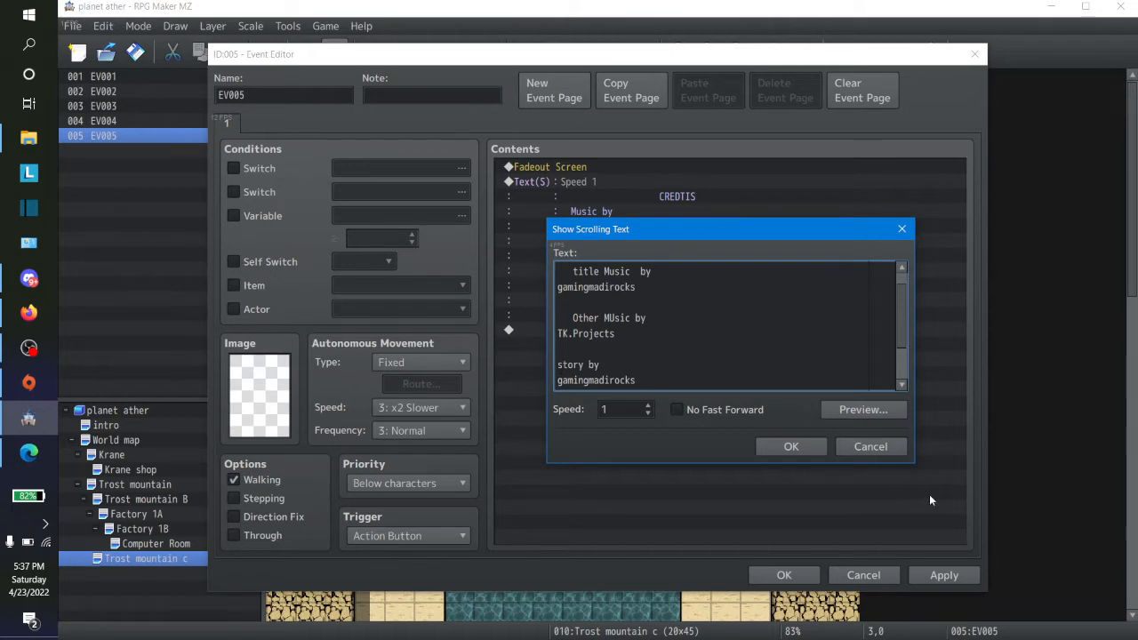
key(BackSpace)
scroll(787, 385, down, 1)
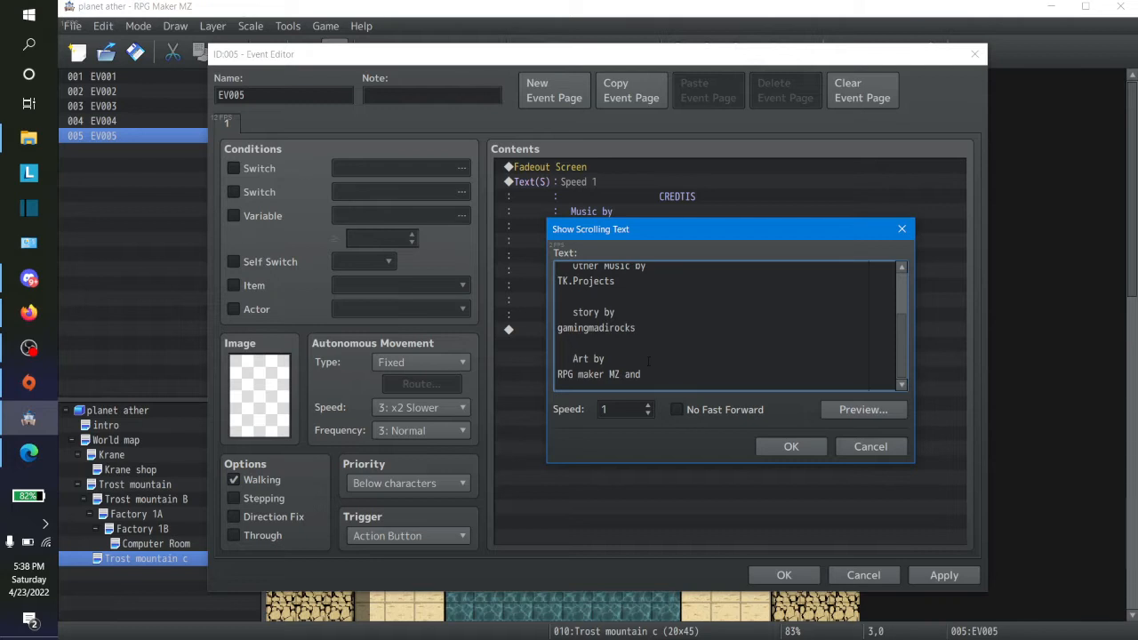
click(654, 371)
key(BackSpace)
key(BackSpace)
key(BackSpace)
key(BackSpace)
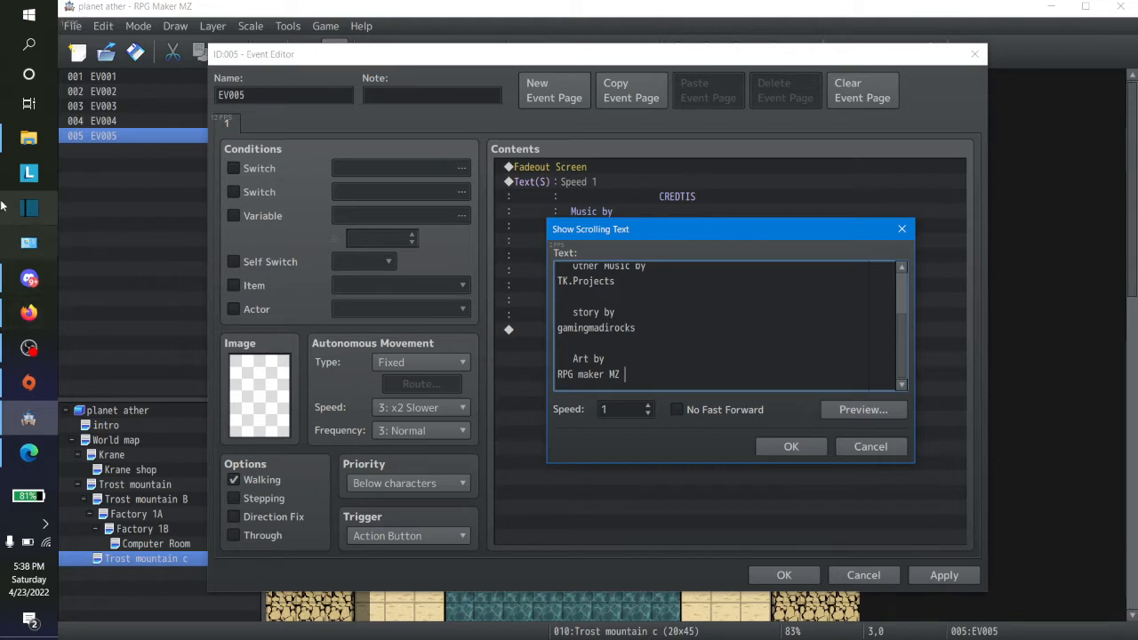
click(29, 138)
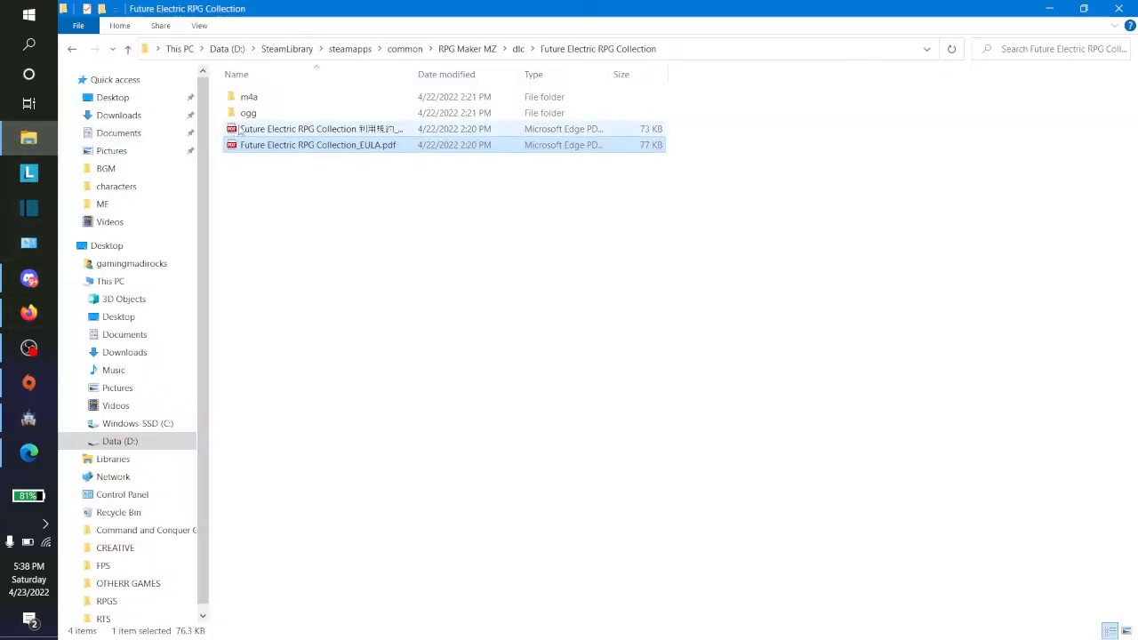
Step: Open the Sci-Fi Battler Pack folder from dlc and view its readme PDF
click(518, 50)
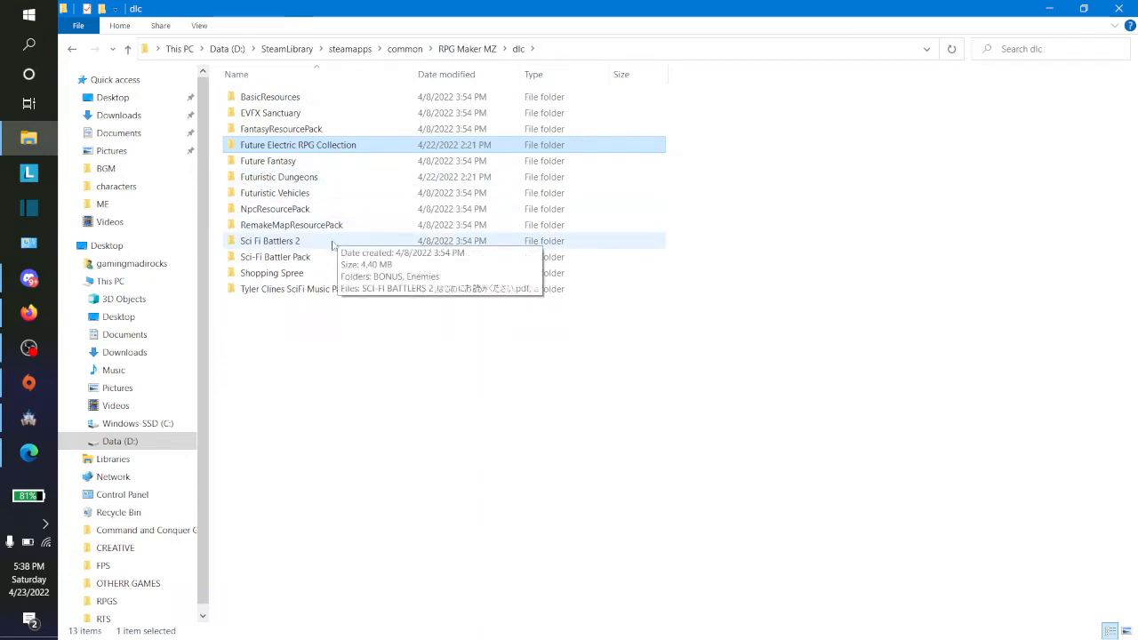
double_click(322, 257)
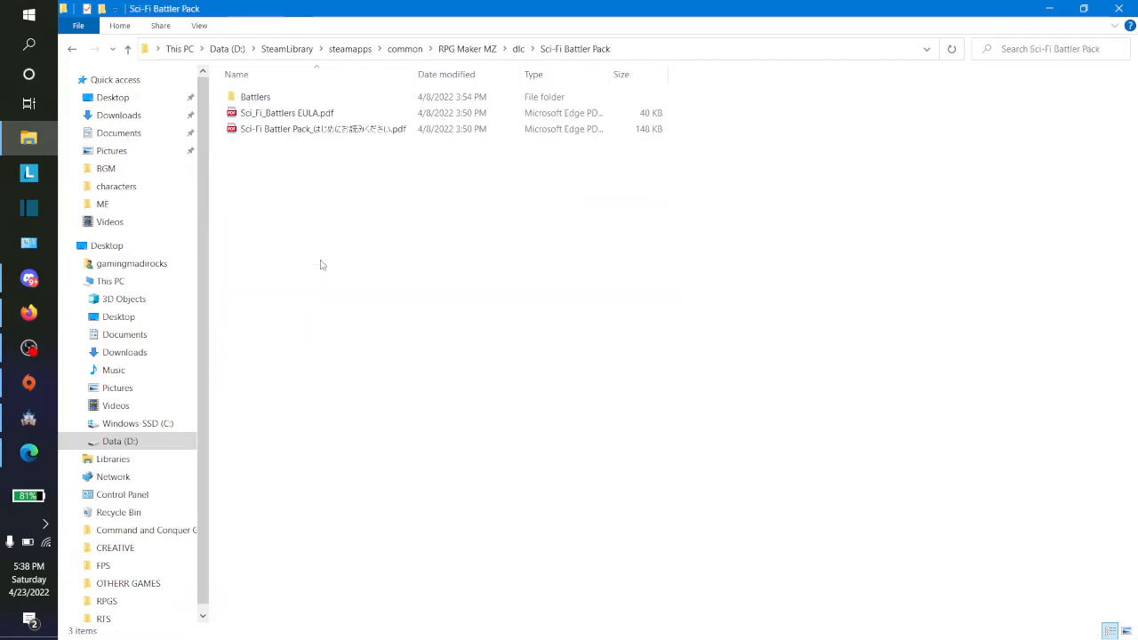
double_click(348, 130)
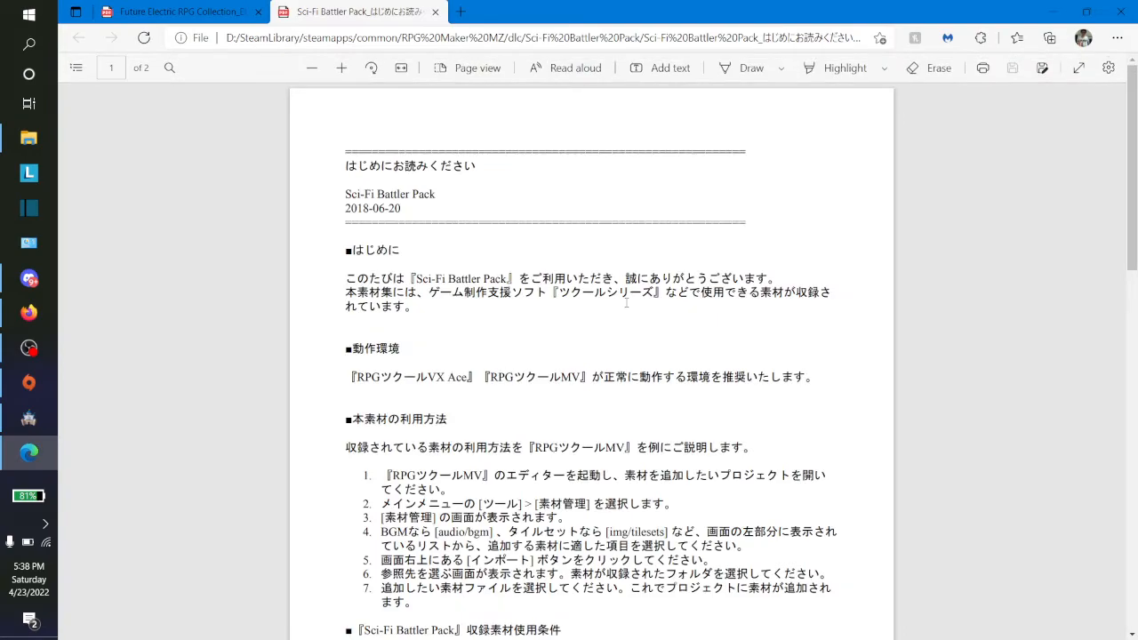
scroll(626, 302, down, 15)
scroll(628, 307, up, 20)
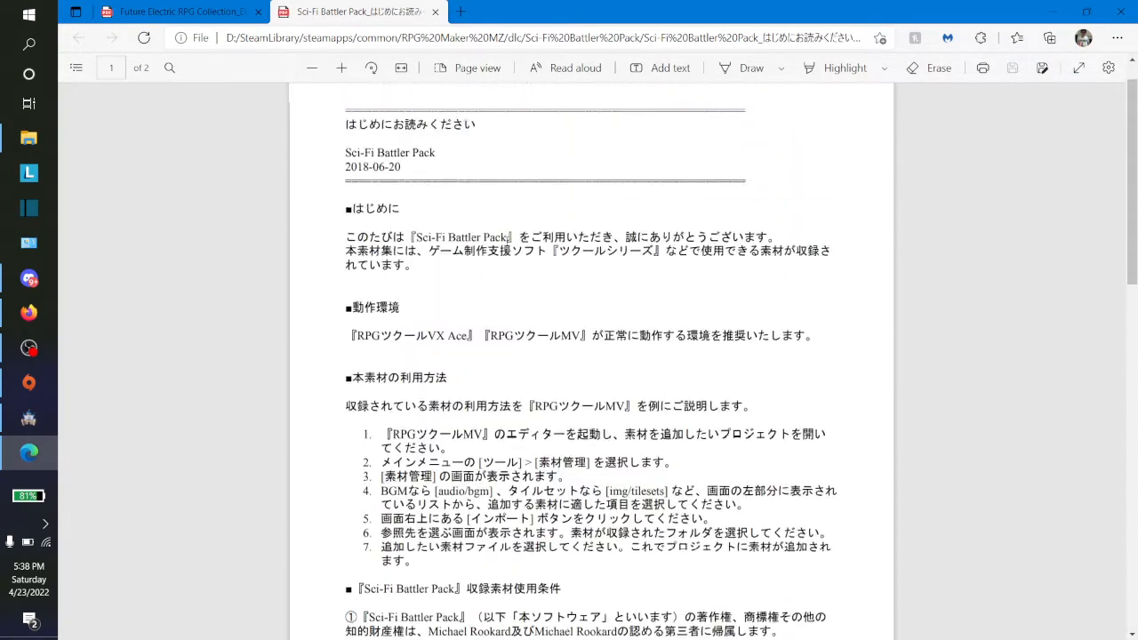
Step: Close the open PDFs and open Sci_Fi_Battlers EULA.pdf
click(258, 12)
click(272, 12)
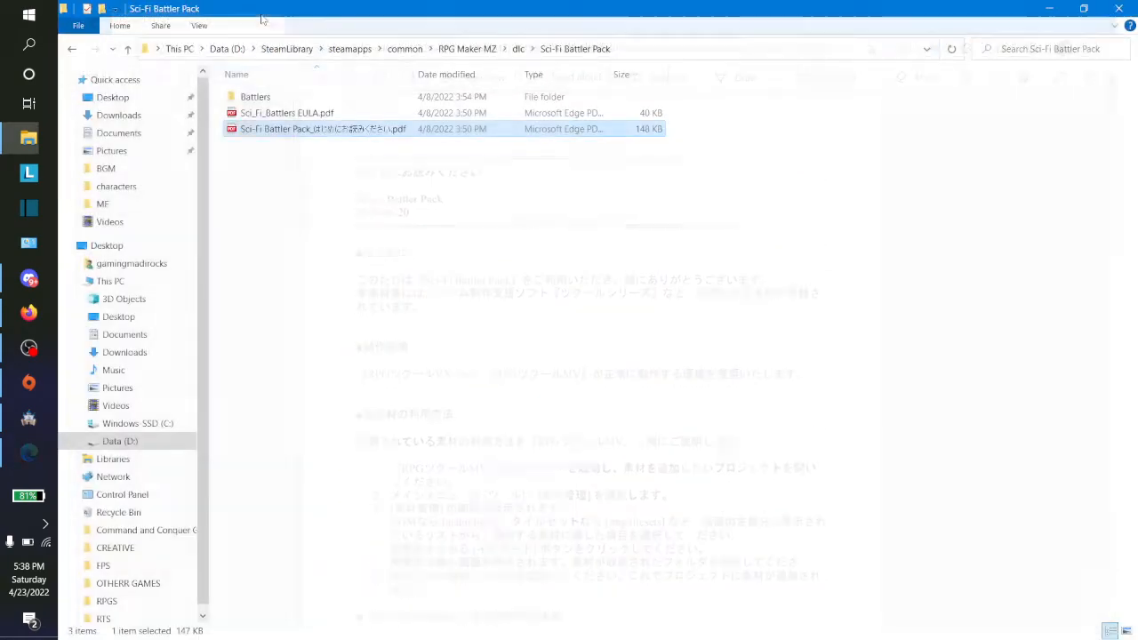
click(287, 113)
double_click(287, 113)
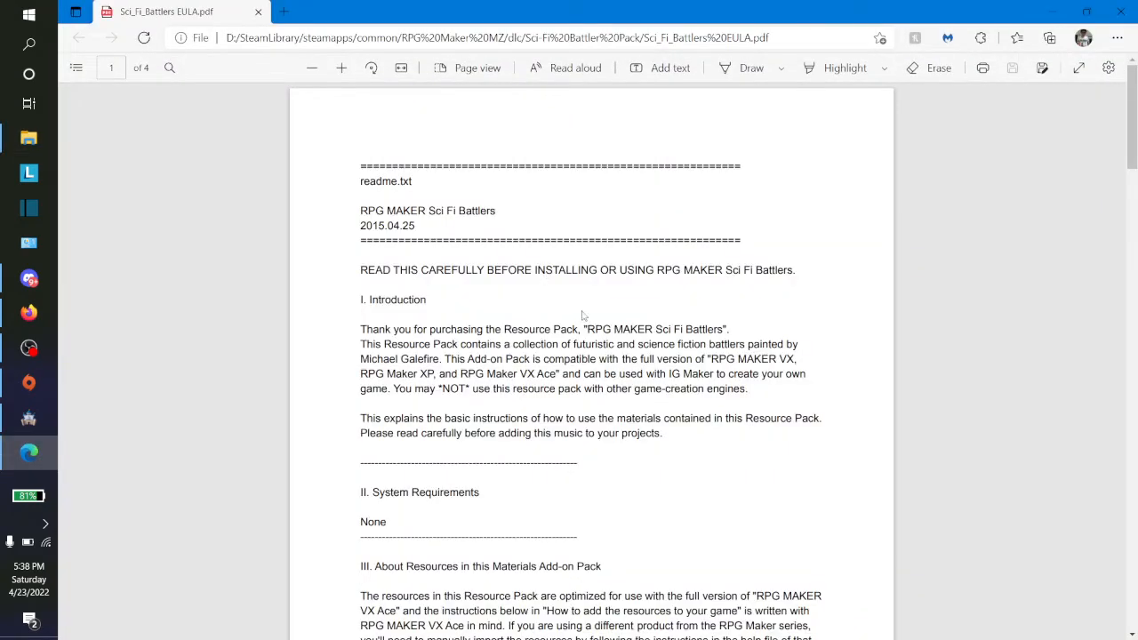
Step: Scroll to the Artist credit in the Sci_Fi_Battlers EULA and copy the artist's name
scroll(588, 315, down, 6)
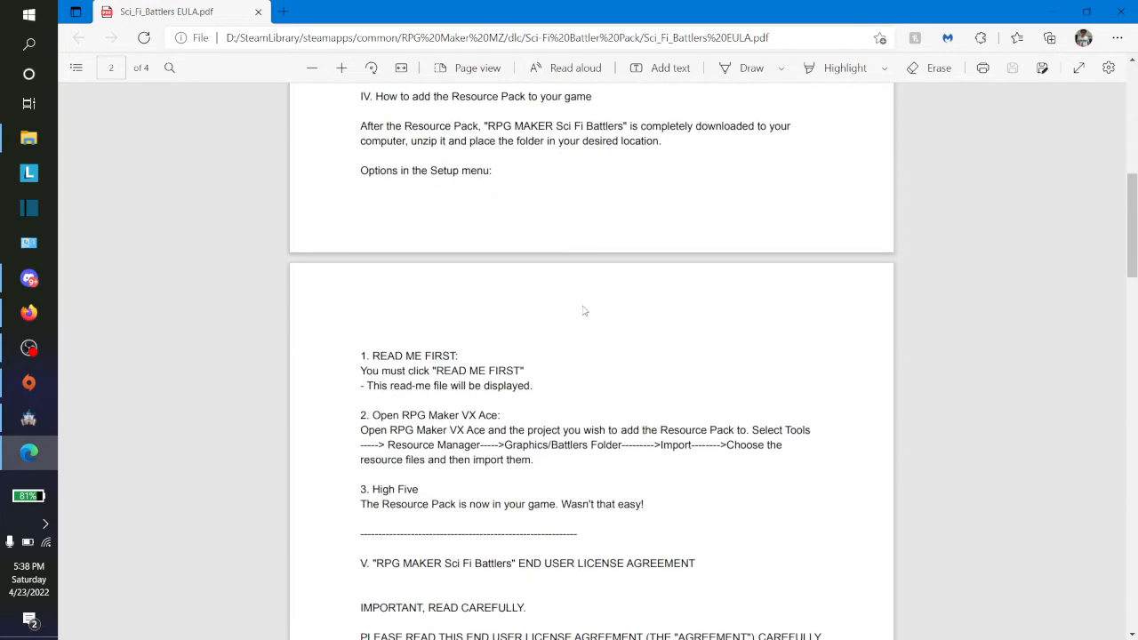
scroll(585, 311, down, 3)
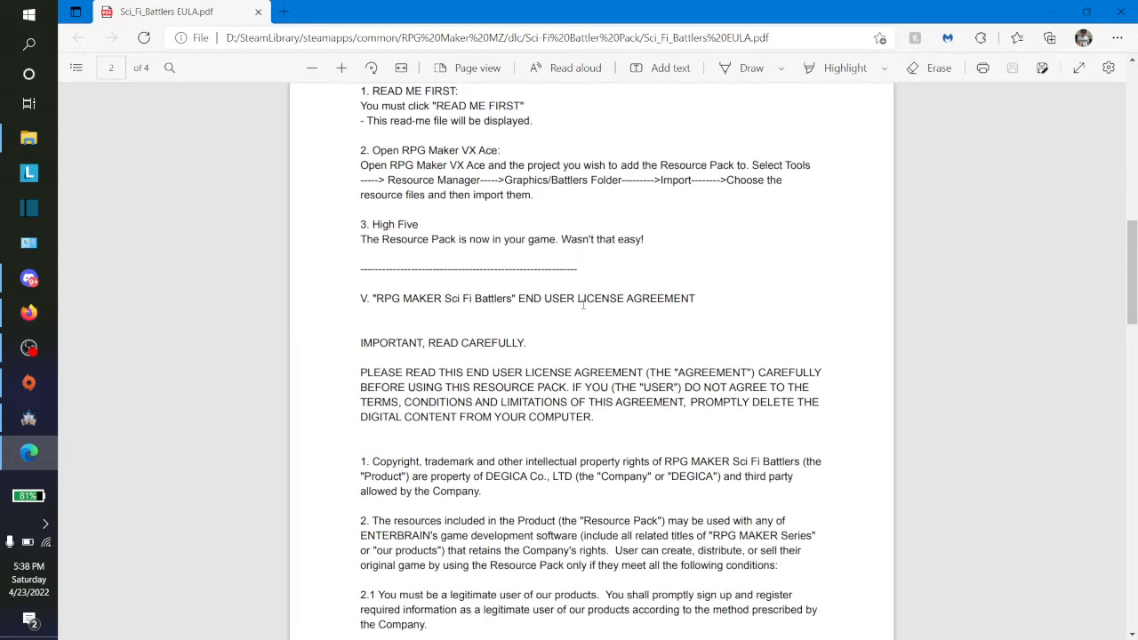
scroll(583, 303, down, 3)
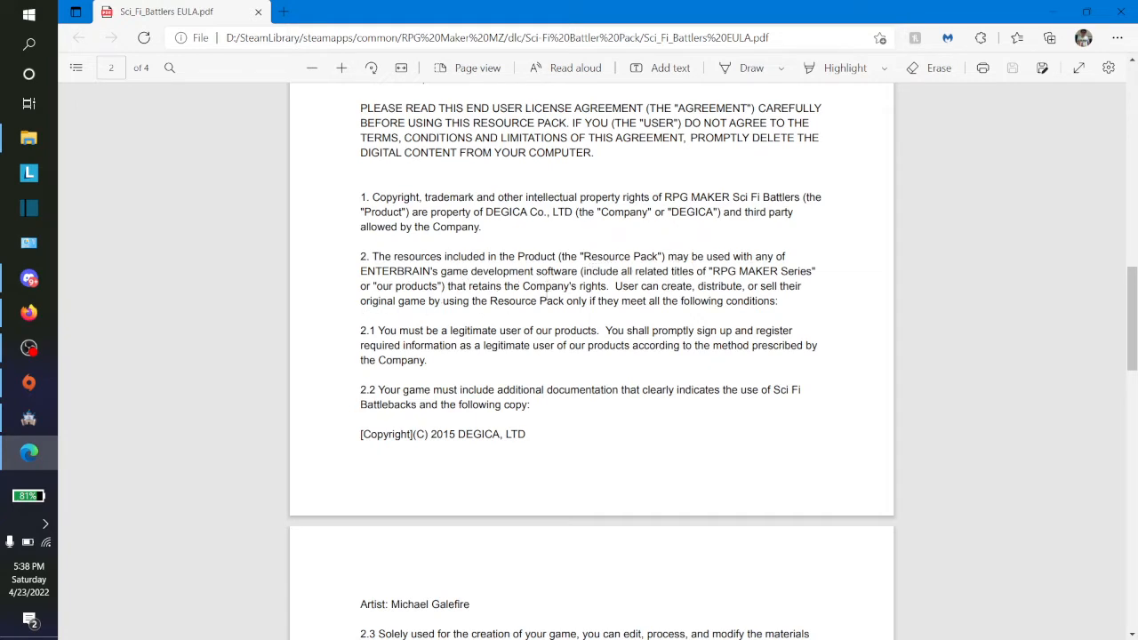
scroll(365, 329, down, 3)
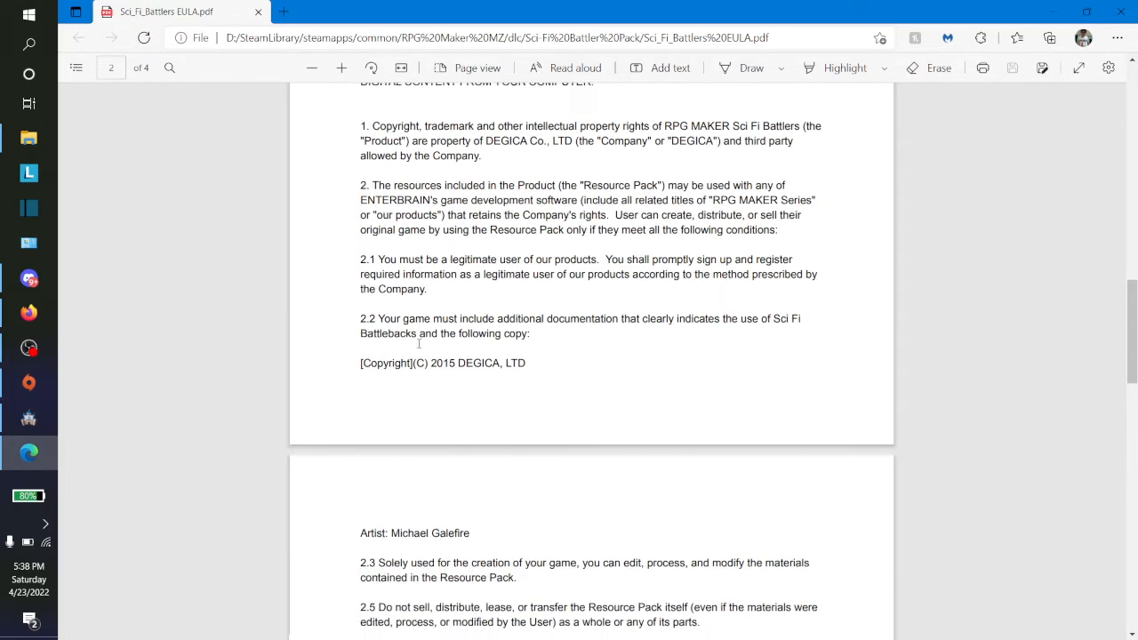
scroll(444, 351, down, 2)
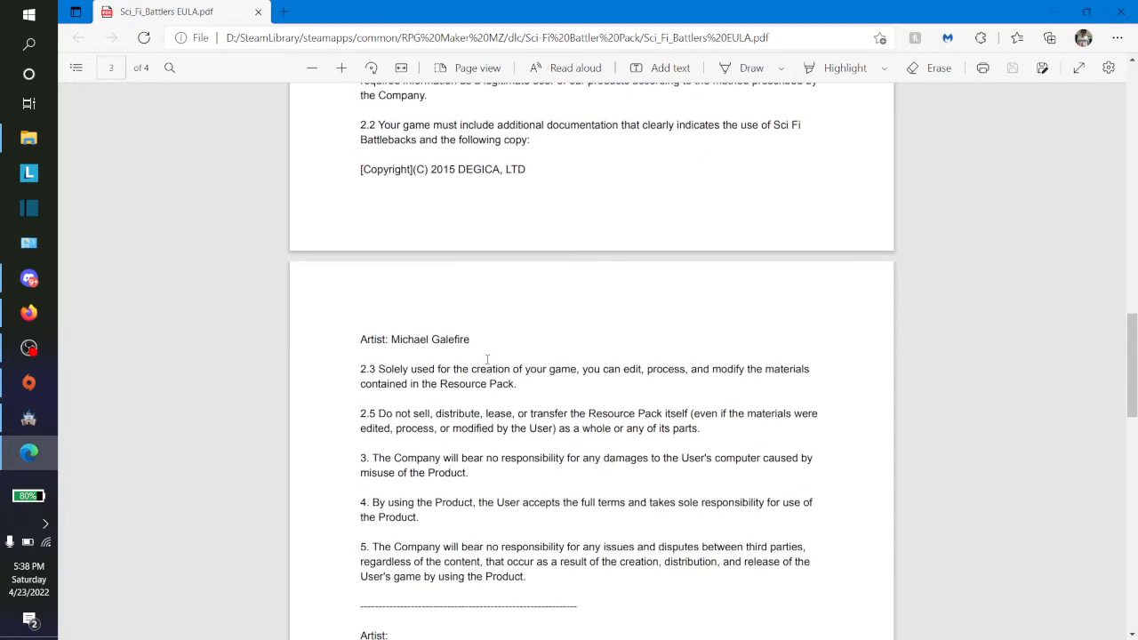
drag(478, 344, 389, 343)
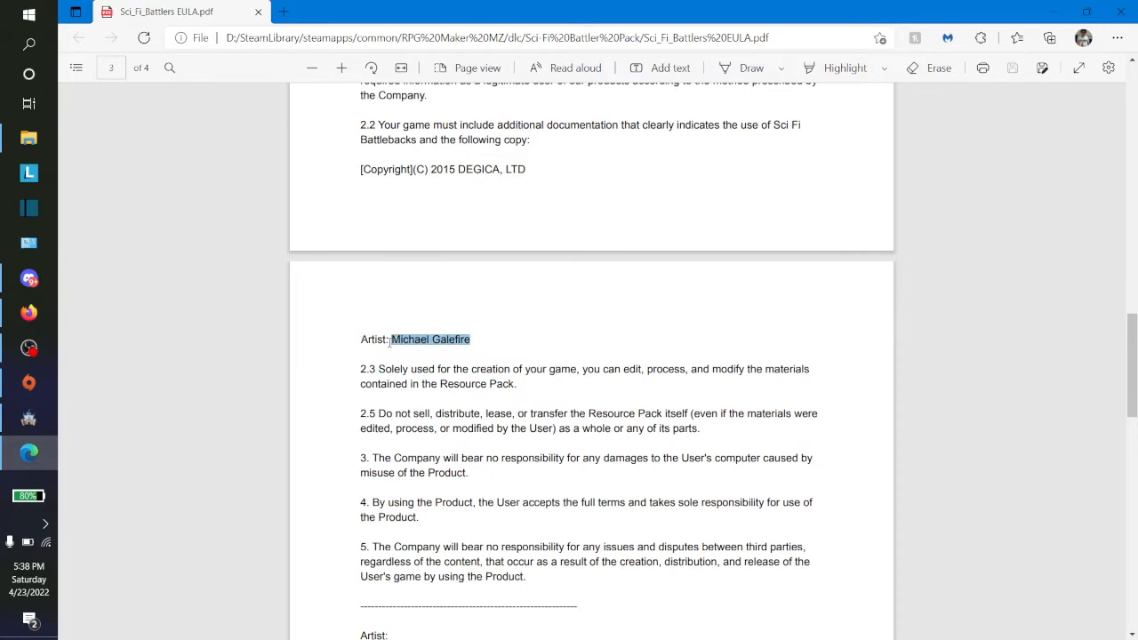
scroll(374, 340, down, 8)
scroll(463, 361, up, 1)
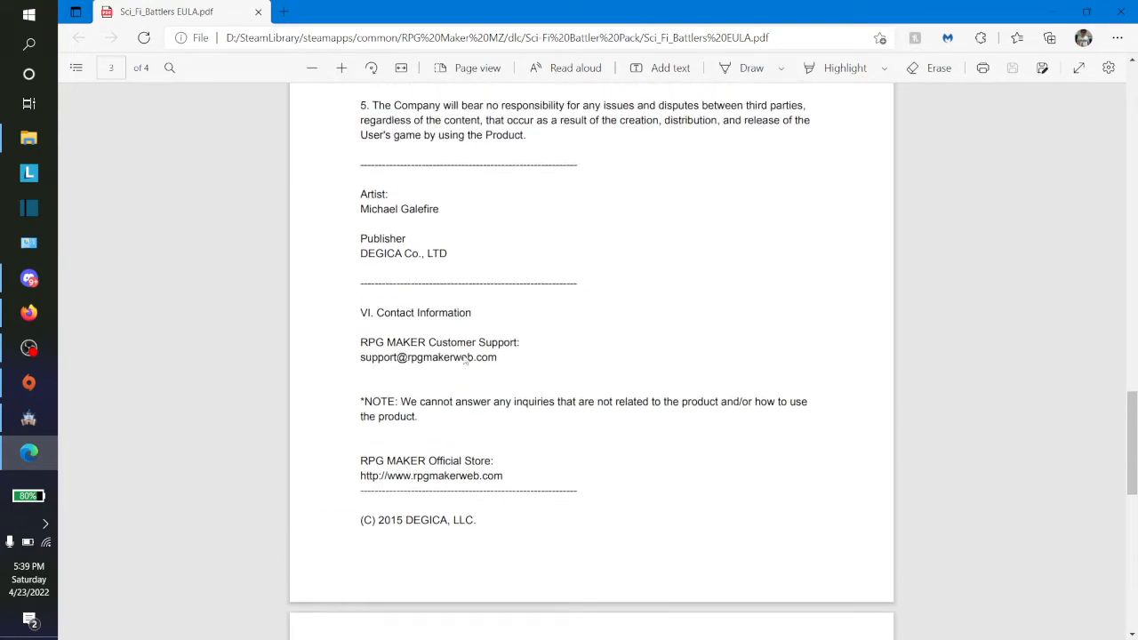
drag(444, 209, 339, 208)
key(ctrl+c)
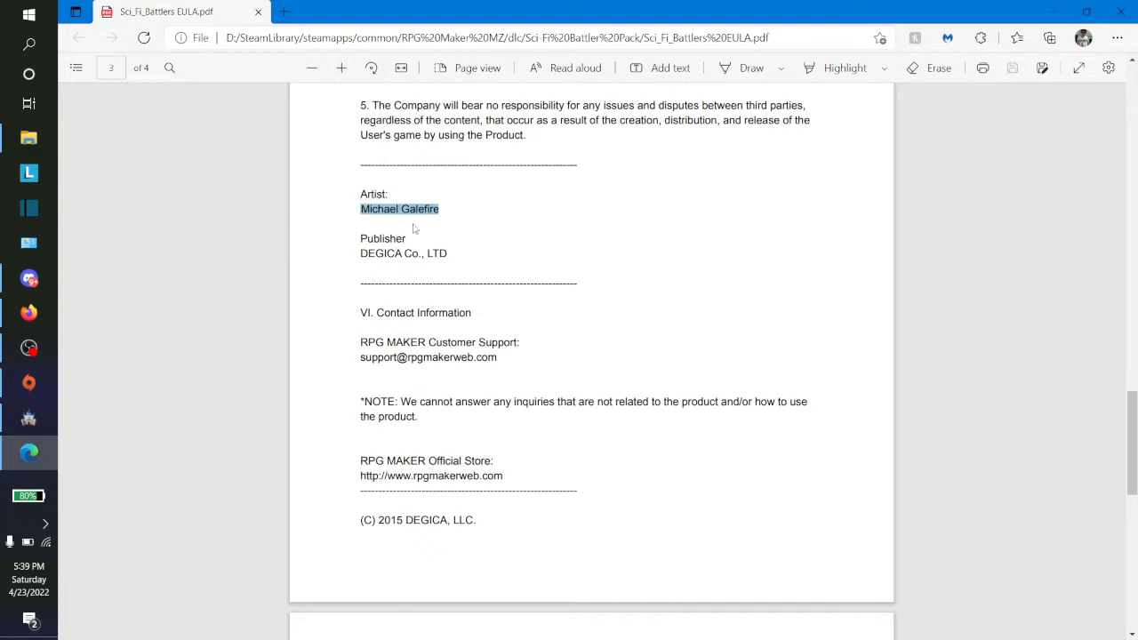
click(29, 418)
Step: Paste the artist's name after 'RPG maker MZ' on its own line, followed by a blank line
key(ctrl+v)
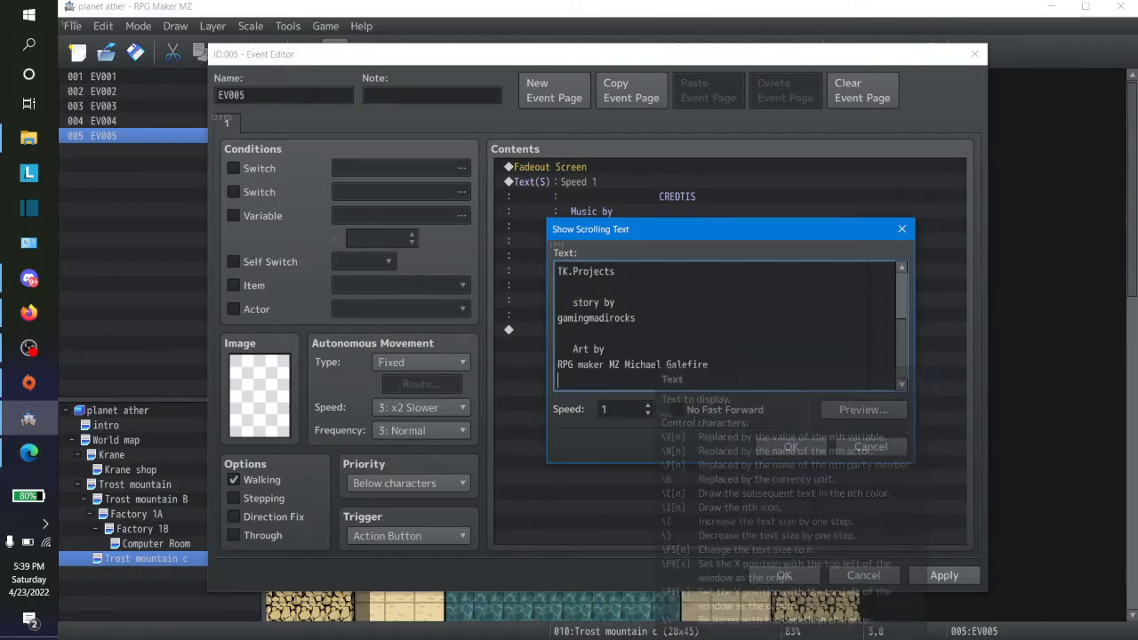
click(625, 365)
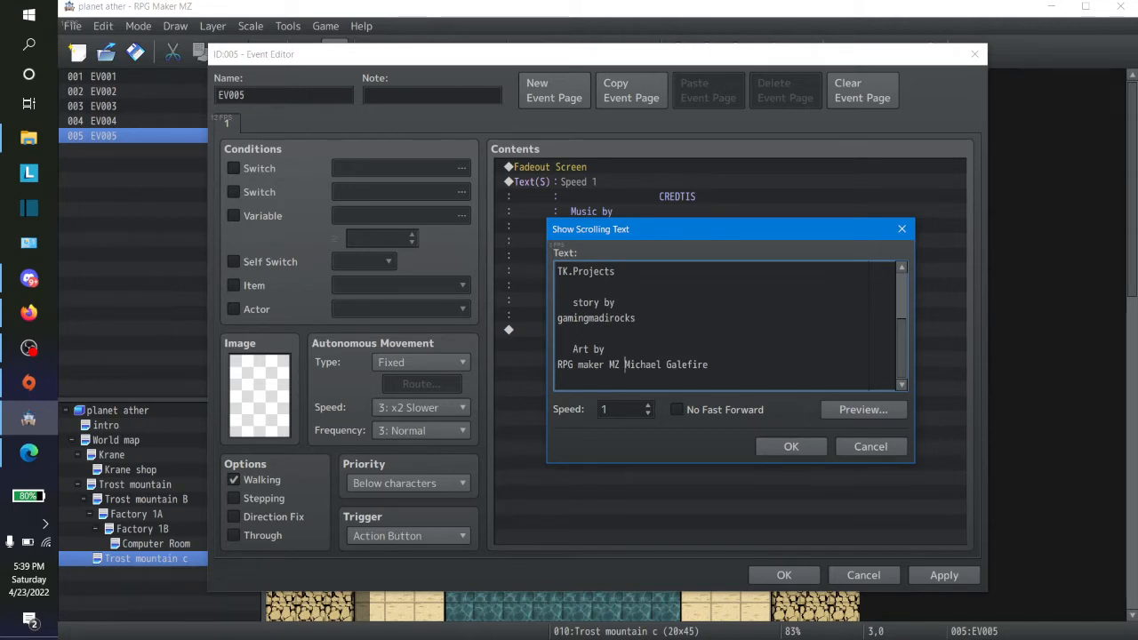
key(Return)
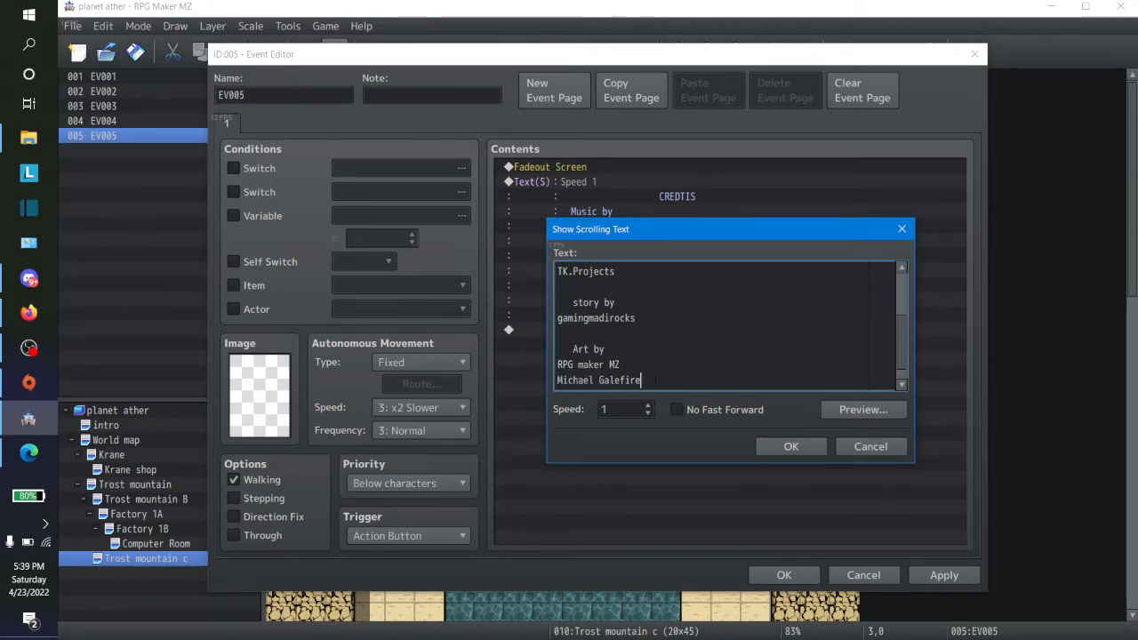
key(Return)
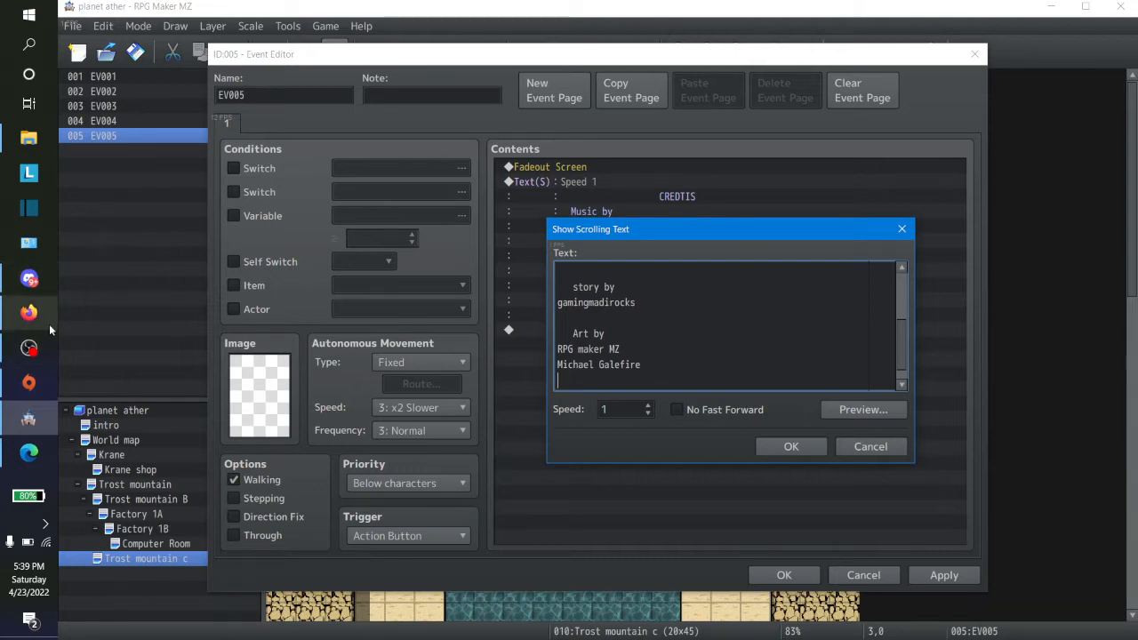
mouse_move(49, 324)
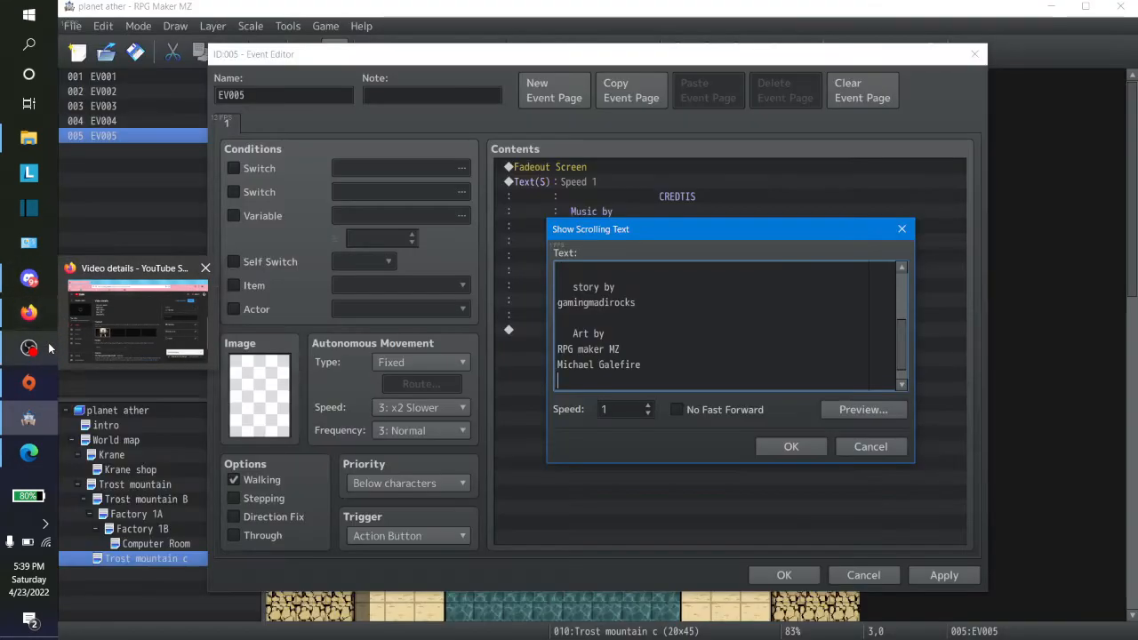
mouse_move(53, 142)
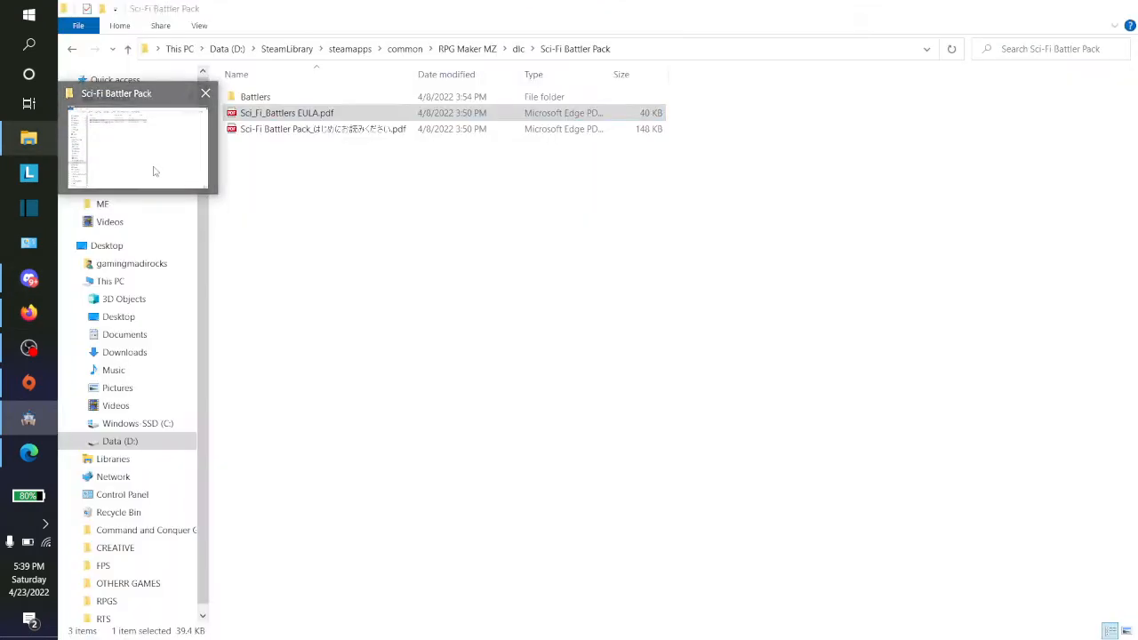
click(154, 170)
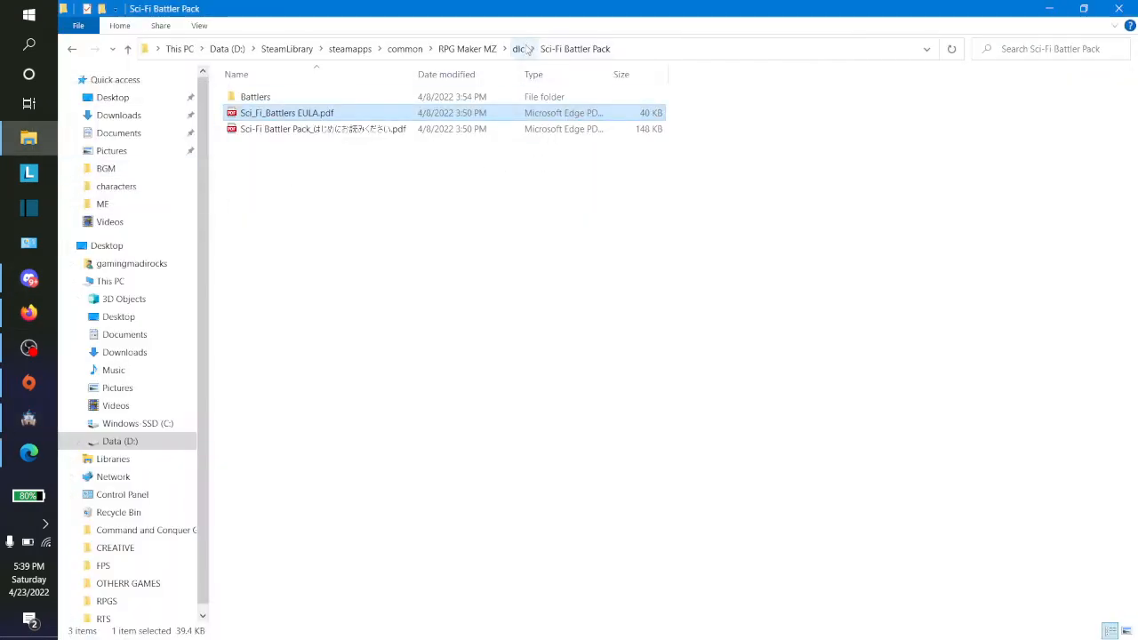
Step: Go back to dlc, open the EVFX Sanctuary folder and its EVFX Sanctuary_EULA.pdf
click(518, 49)
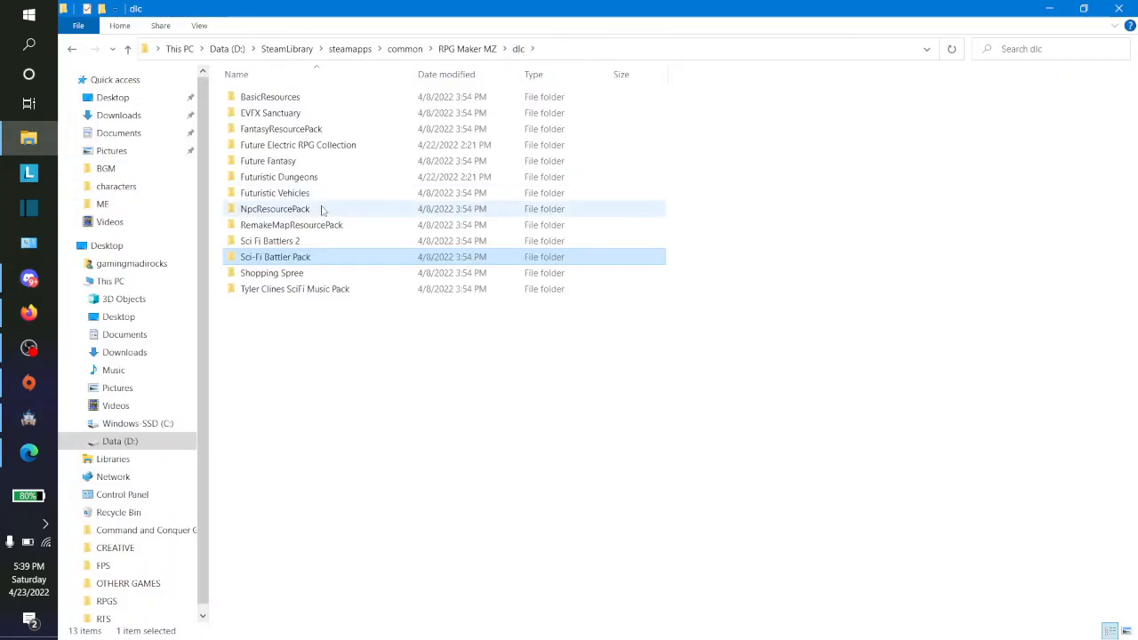
double_click(320, 114)
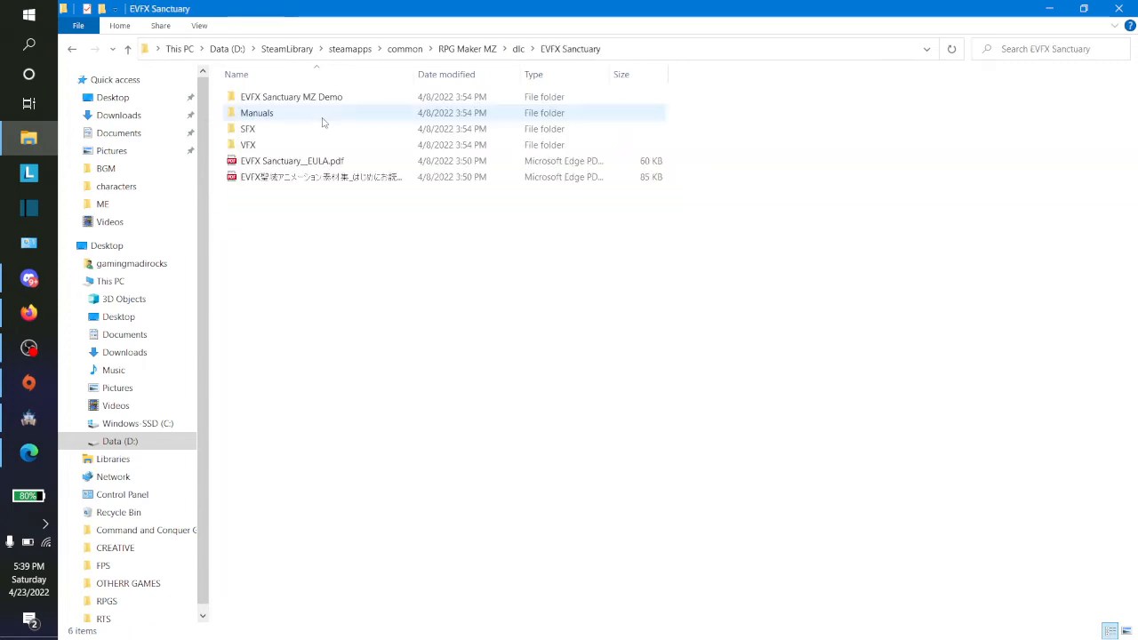
double_click(326, 164)
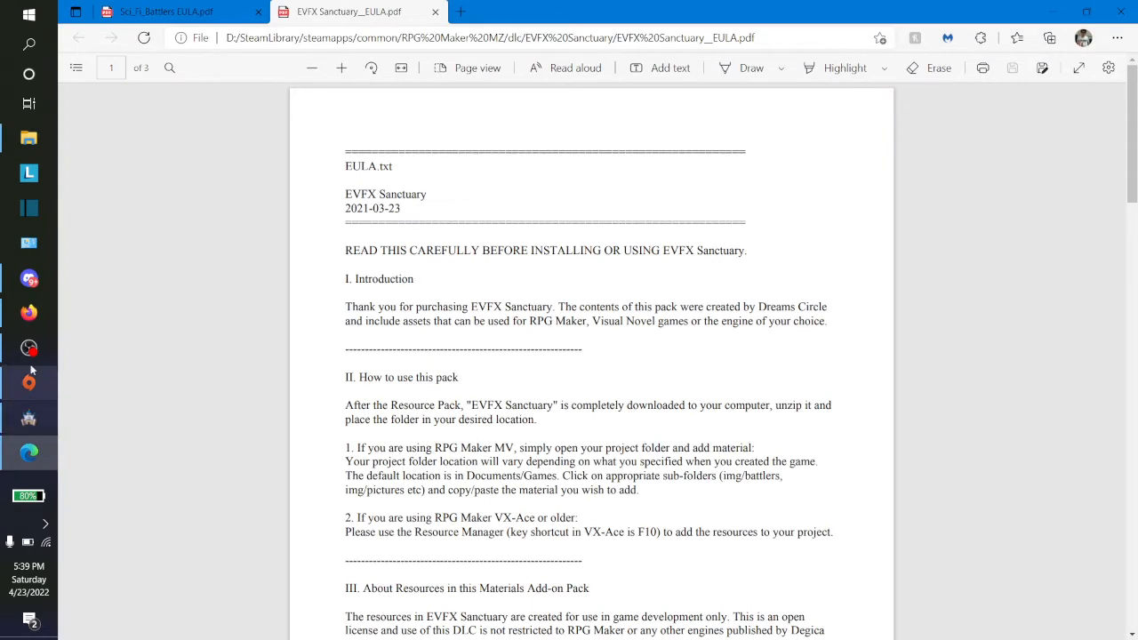
Step: Copy the EVFX Sanctuary pack creator 'Dreams Circle' from the EULA and return to RPG Maker MZ
mouse_move(34, 318)
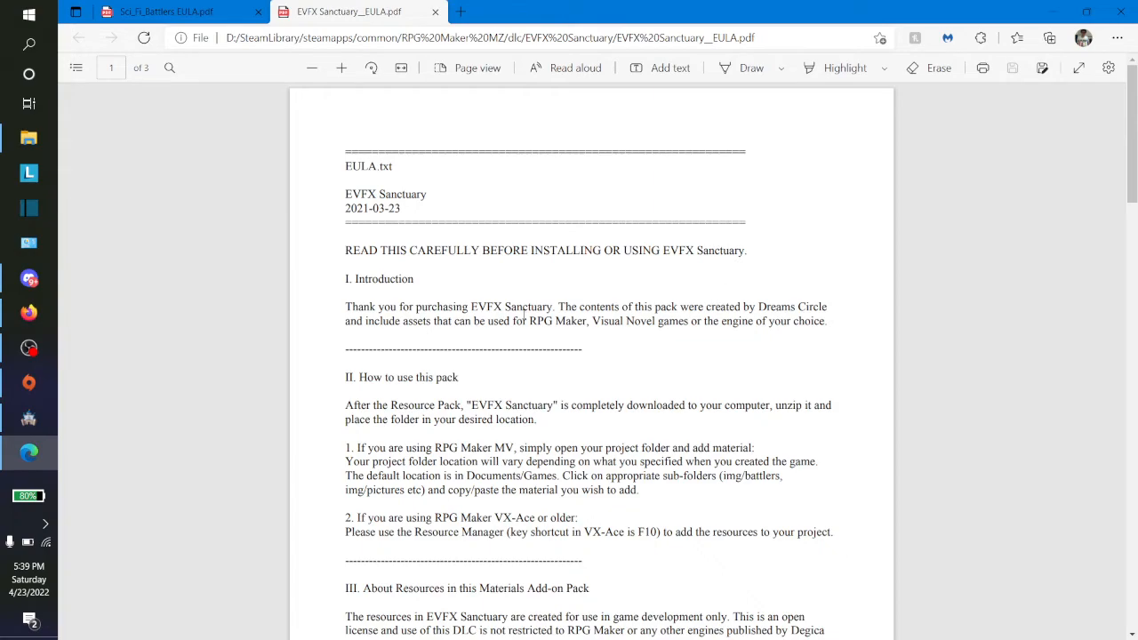
scroll(524, 313, down, 10)
scroll(526, 313, down, 12)
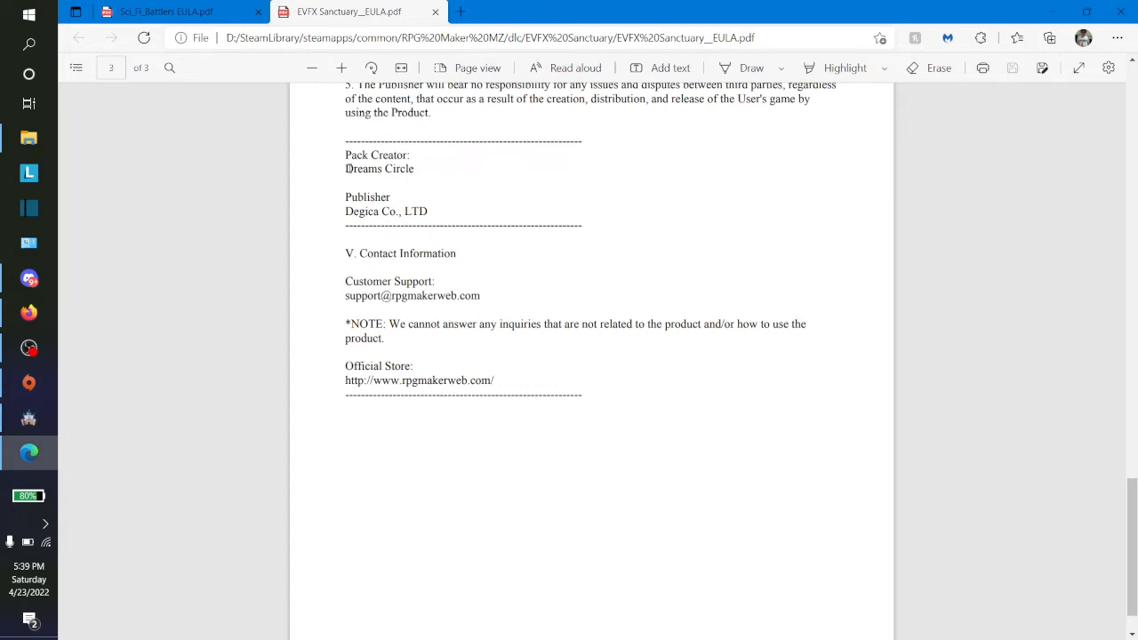
drag(422, 165, 347, 169)
key(ctrl+c)
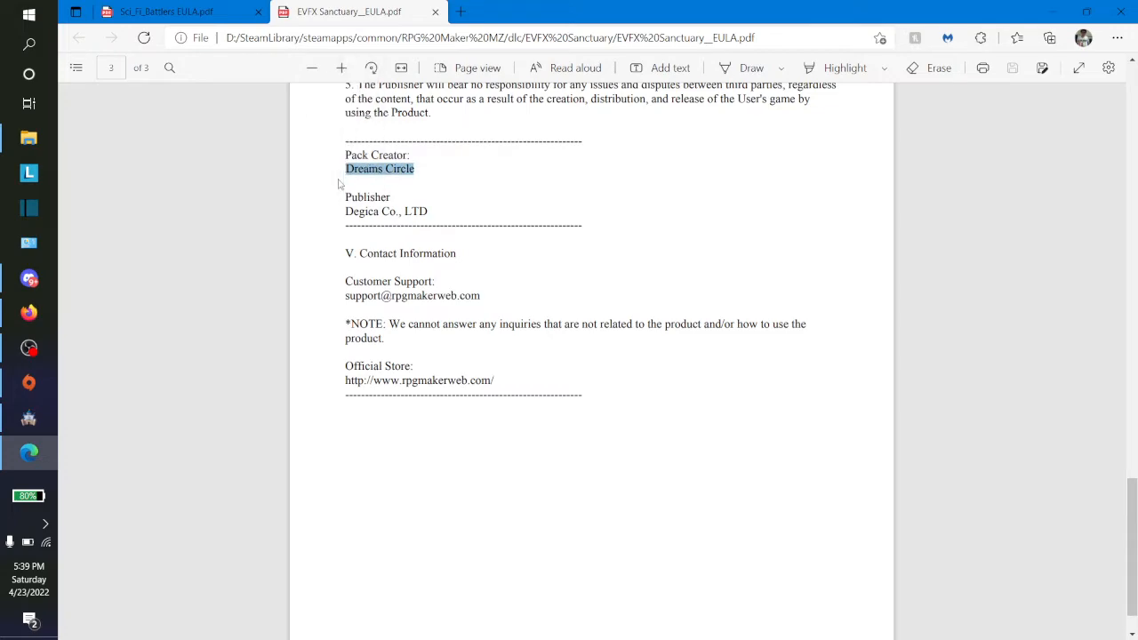
click(28, 418)
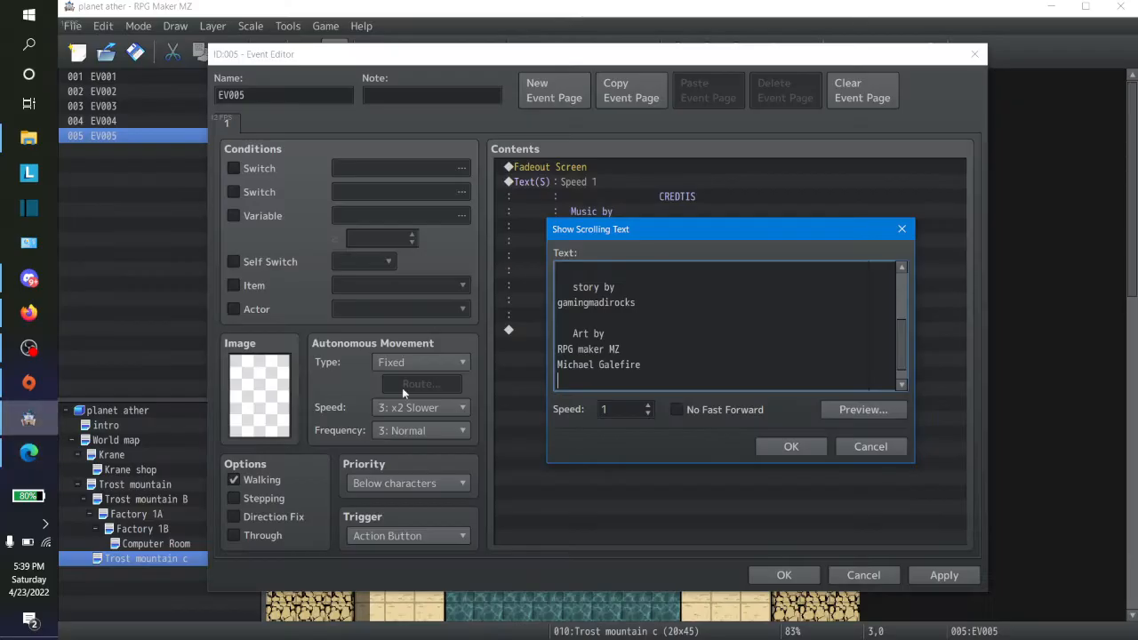
Step: Add an 'EVFX by' credit with Dreams Circle and RPGmaker MZ listed beneath it
key(Return)
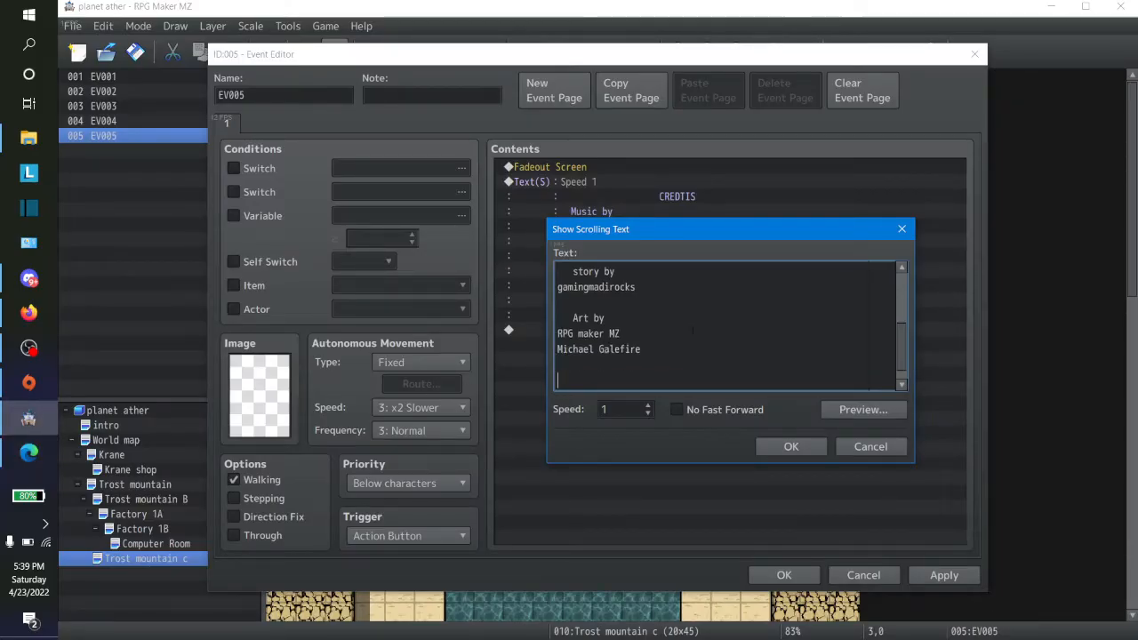
text(VF)
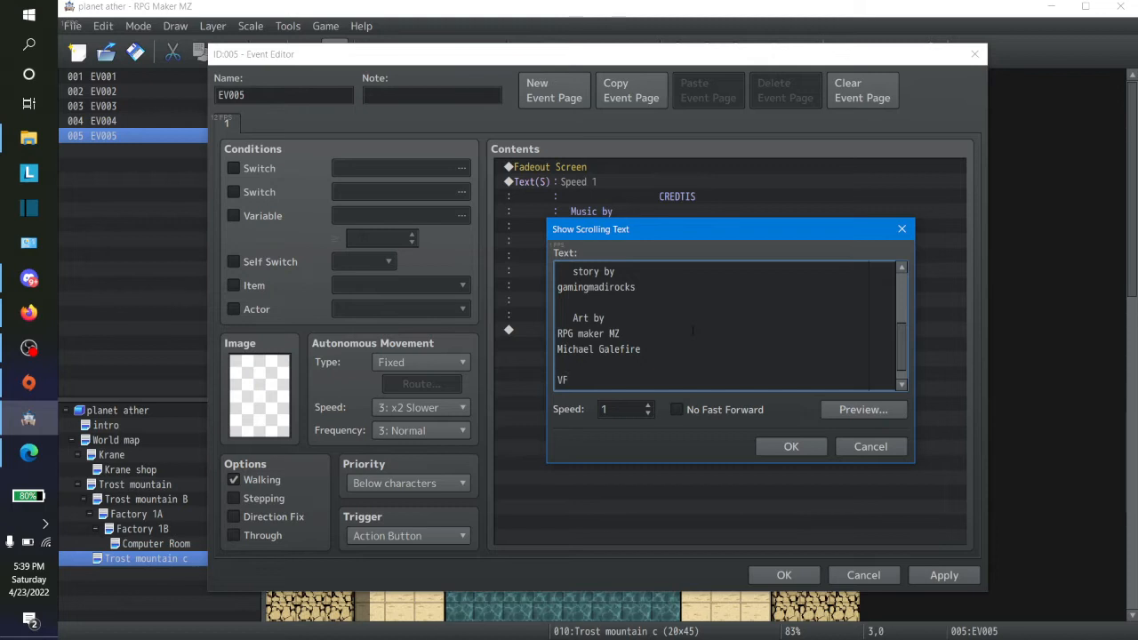
text(X)
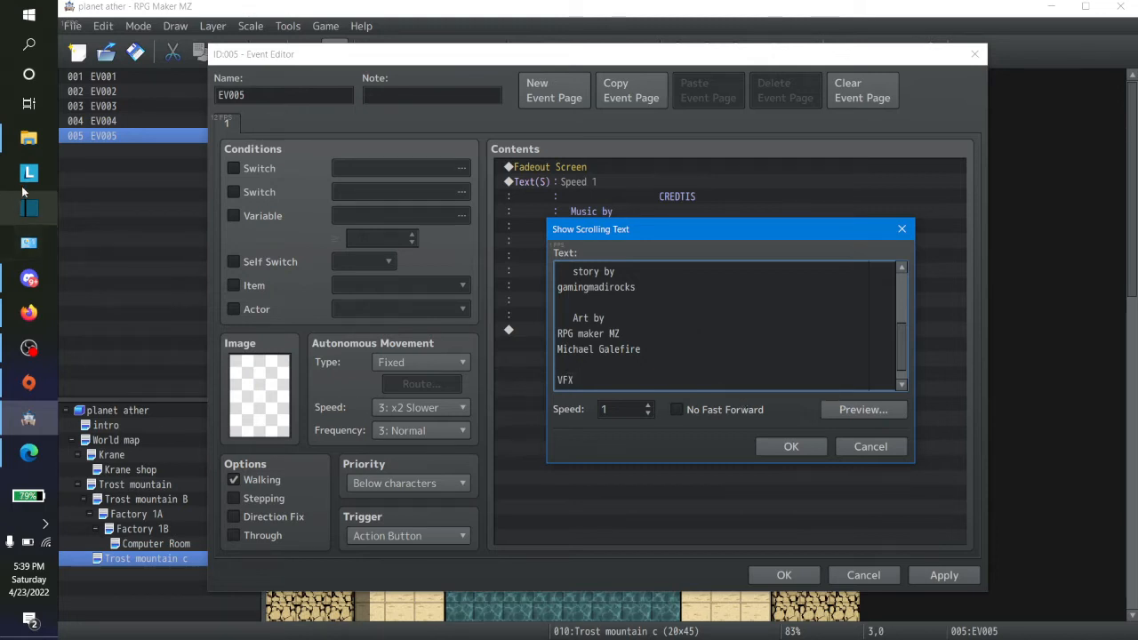
mouse_move(27, 151)
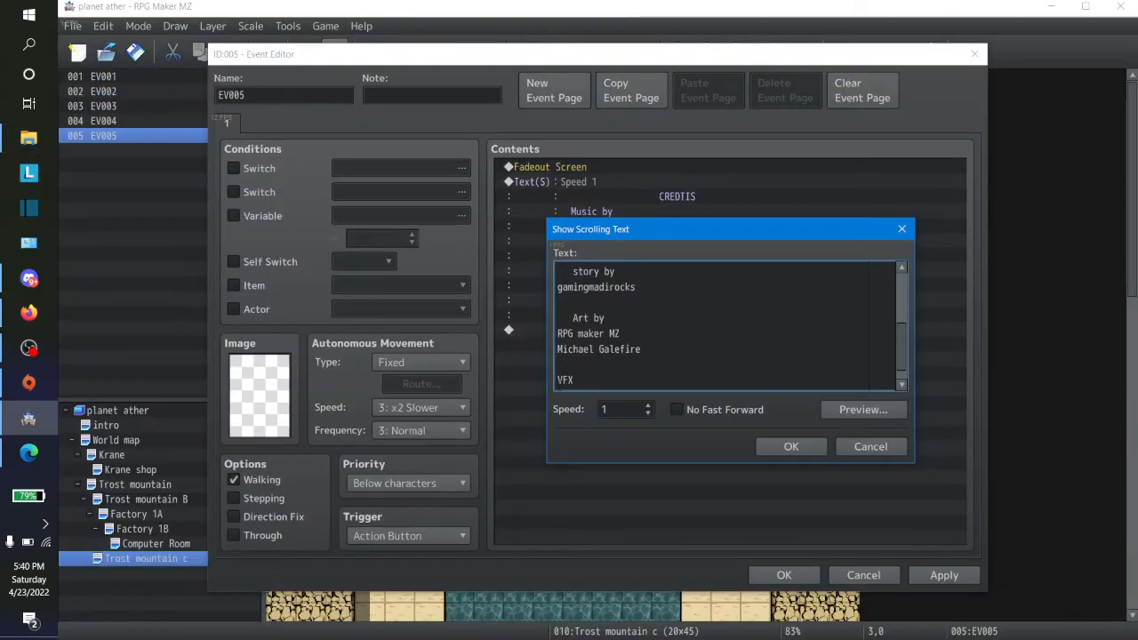
text(EVFX)
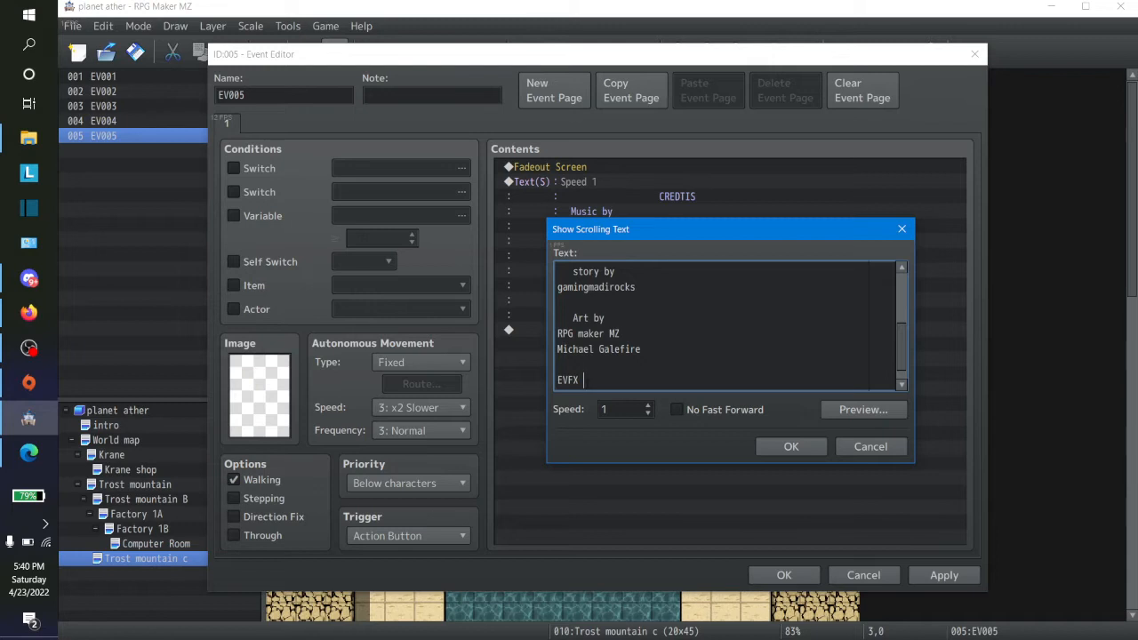
text( by)
key(Return)
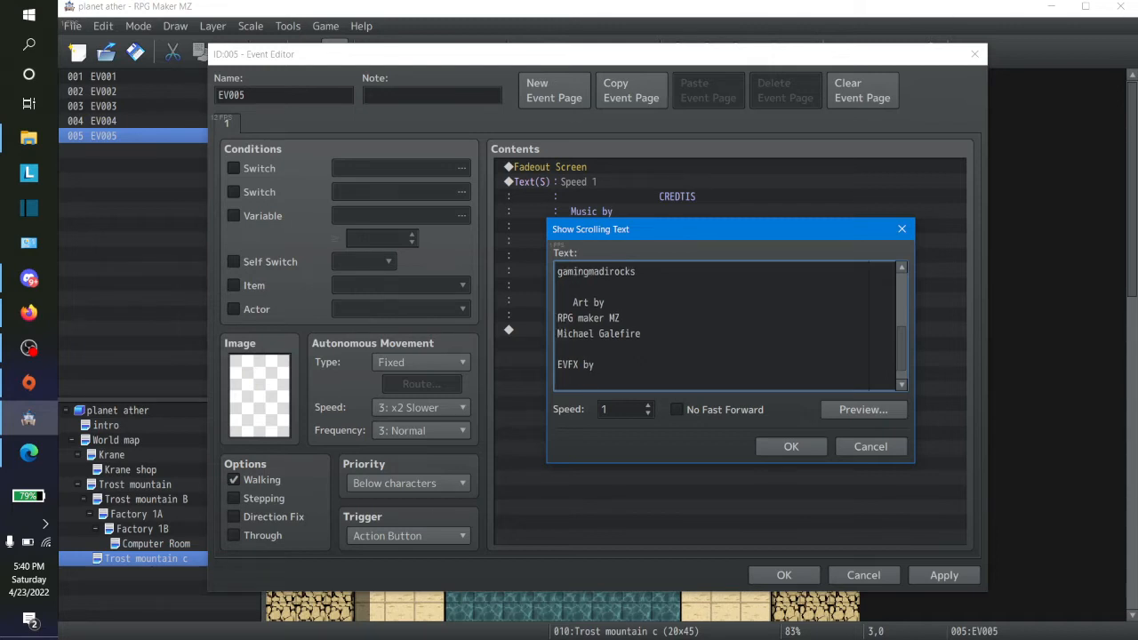
key(ctrl+v)
key(Return)
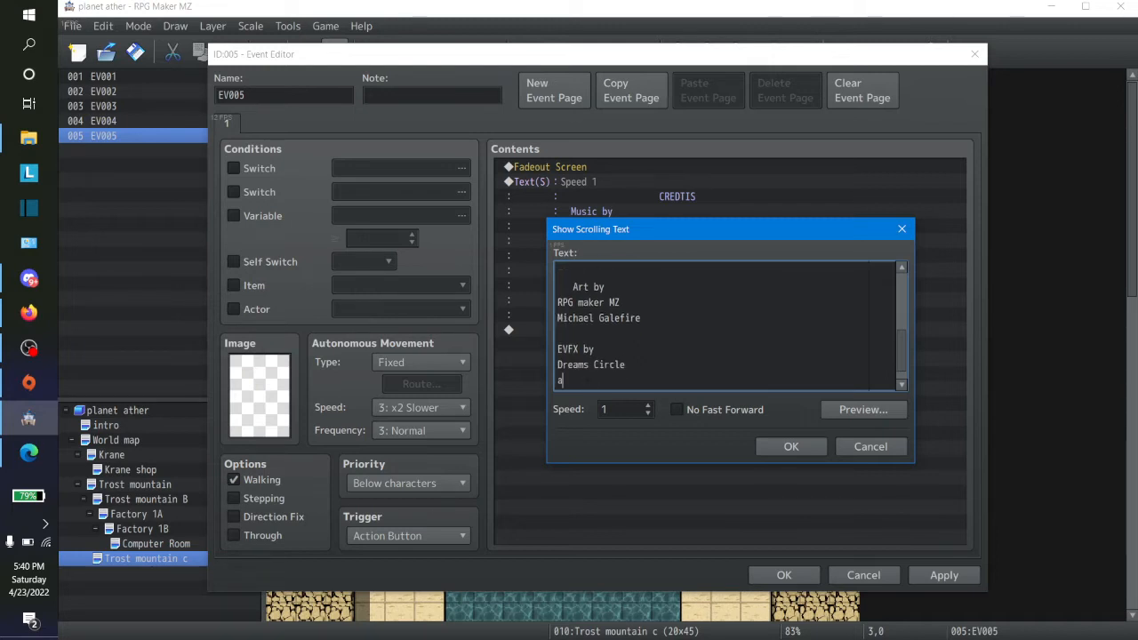
text(RPGmaker MZ)
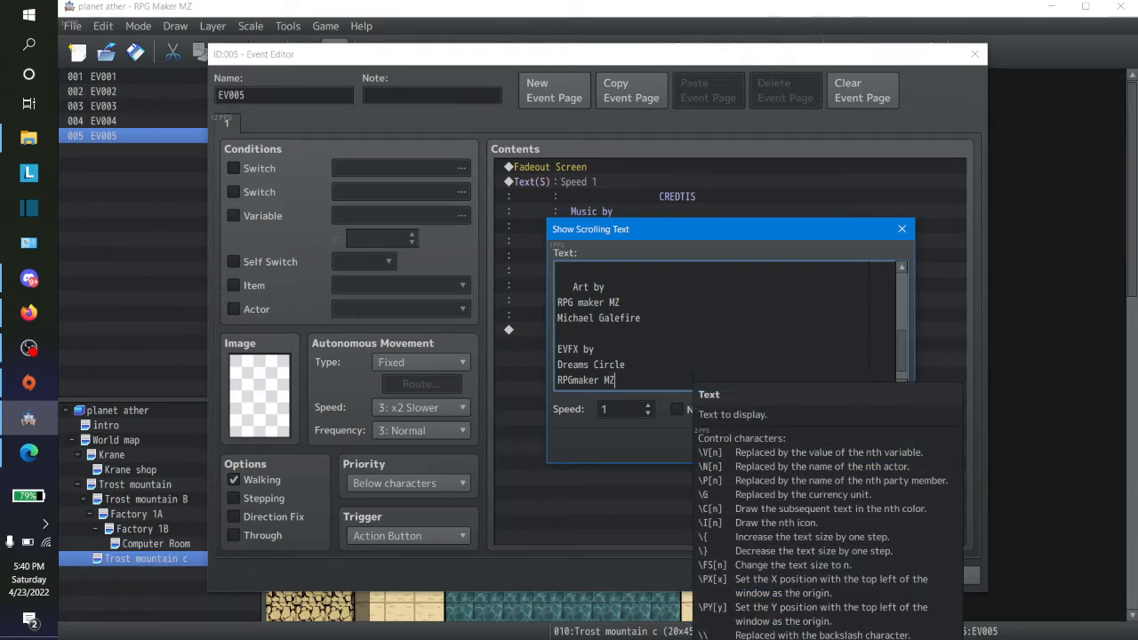
key(Return)
key(Return)
text(E)
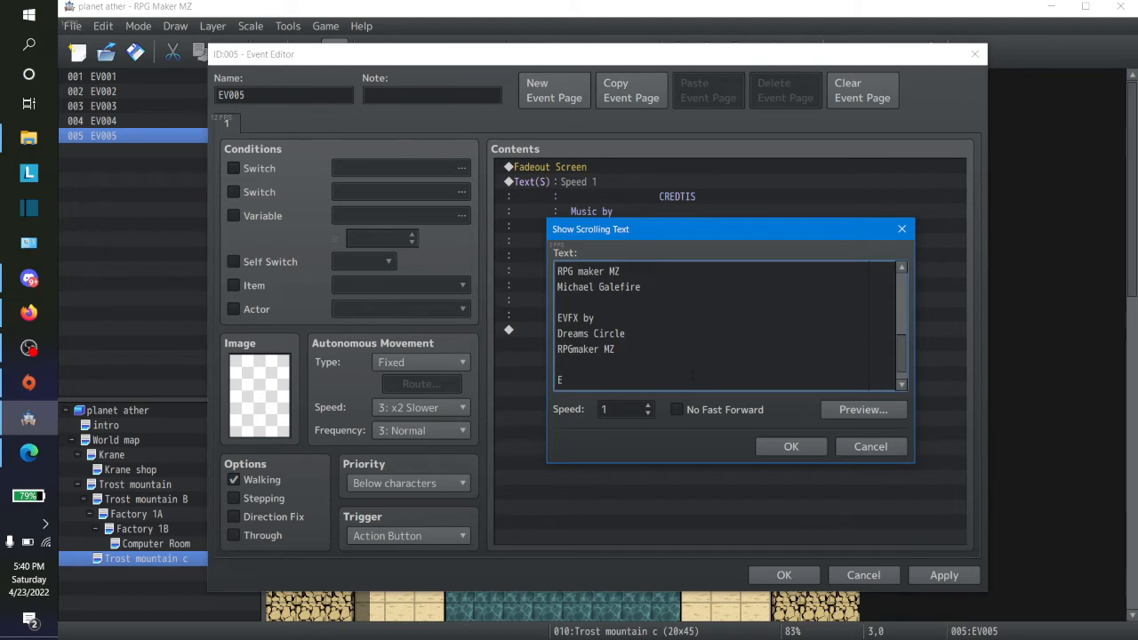
Step: Insert an 'Engien' heading below CREDTIS with 'rpgmaker MZ' on the next line
scroll(712, 373, up, 4)
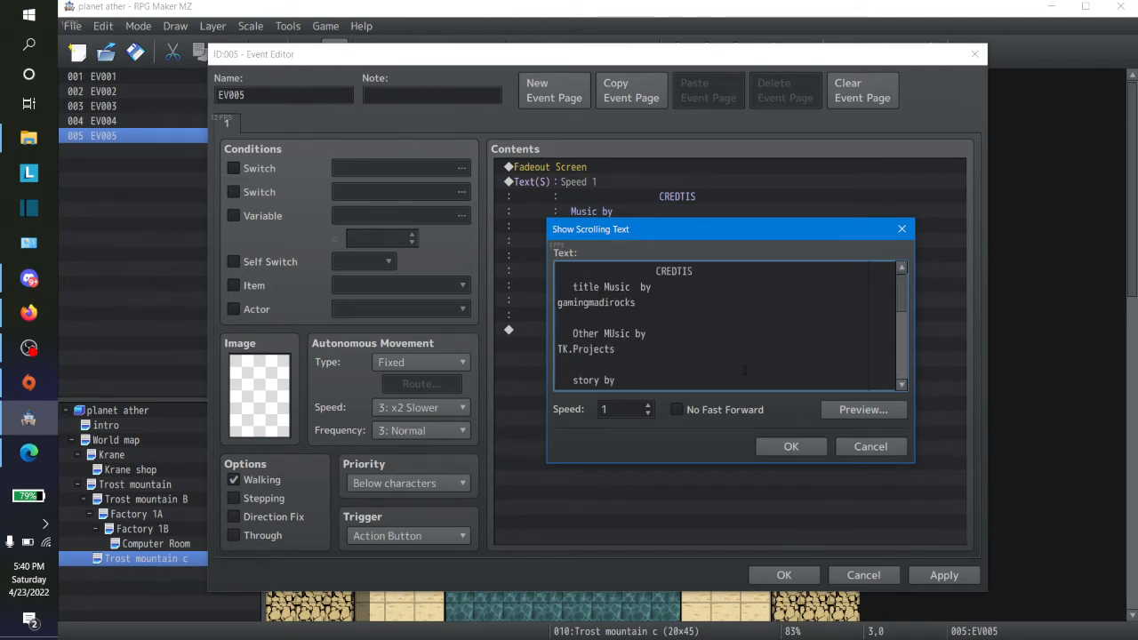
key(Return)
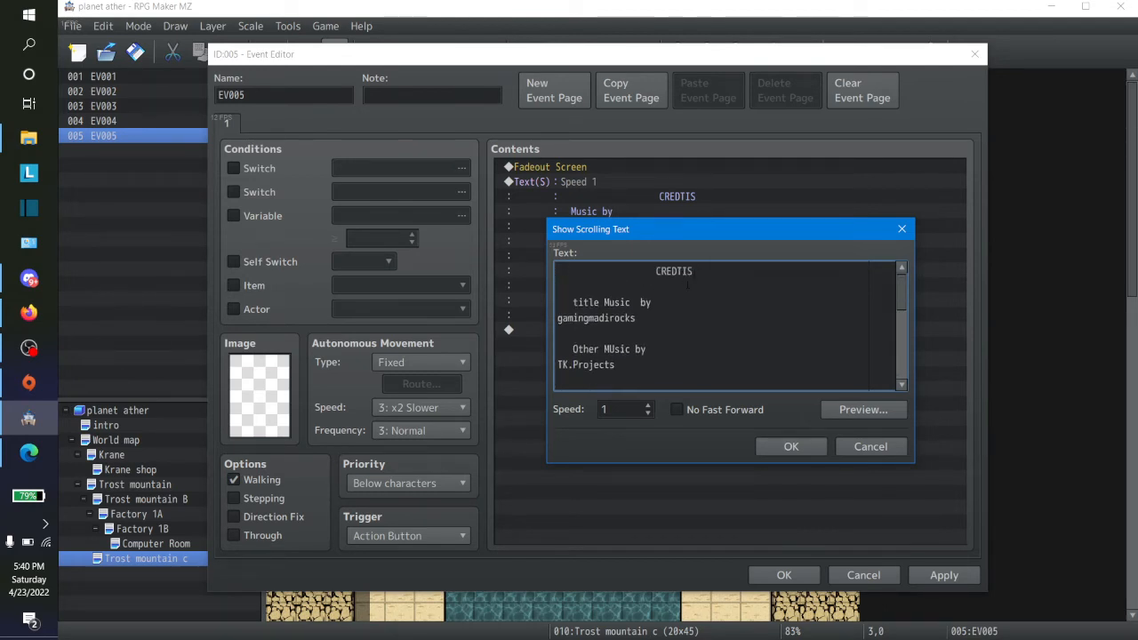
text(Engien)
key(Return)
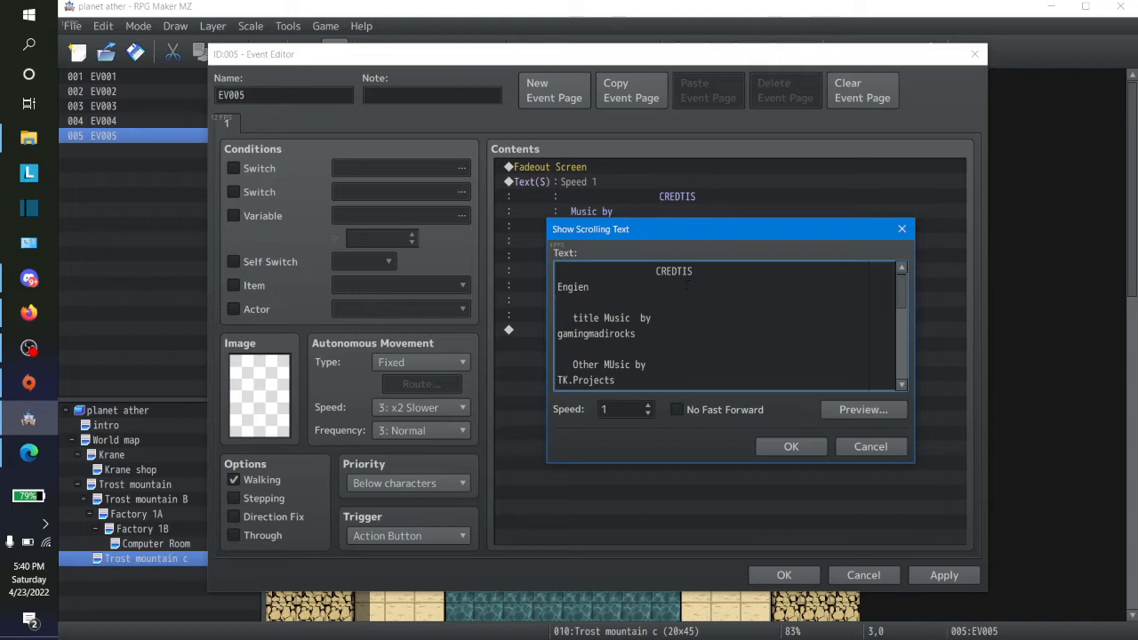
text(rpgmaker MZ)
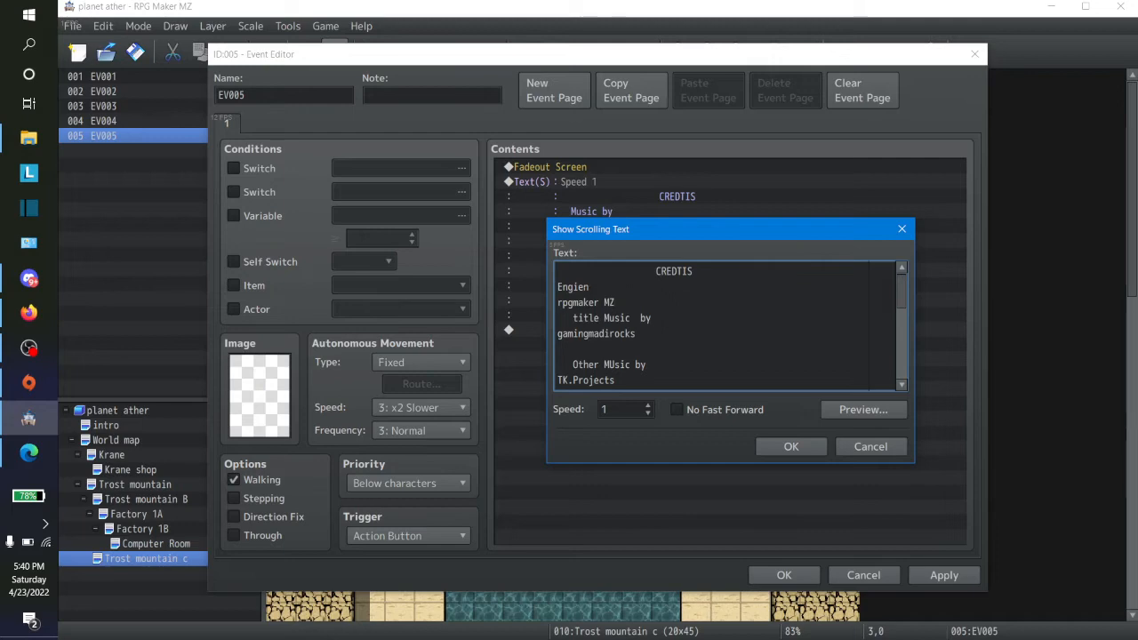
key(BackSpace)
key(BackSpace)
key(BackSpace)
key(BackSpace)
Step: In Firefox, search 'engin' from the address bar while staying on YouTube Studio
click(42, 320)
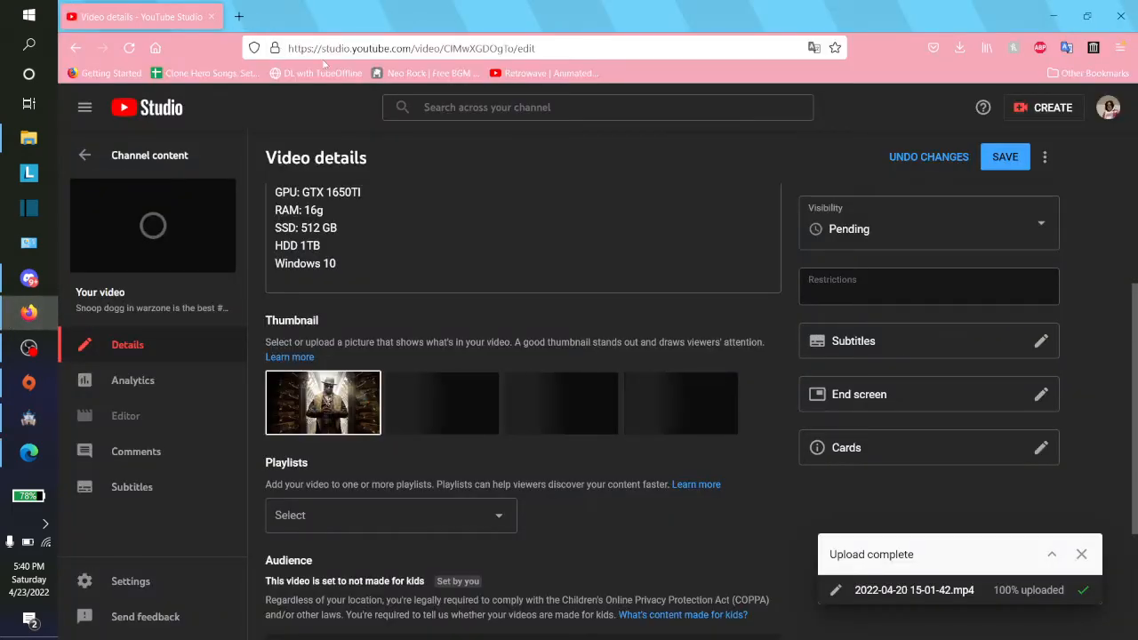
key(ctrl+l)
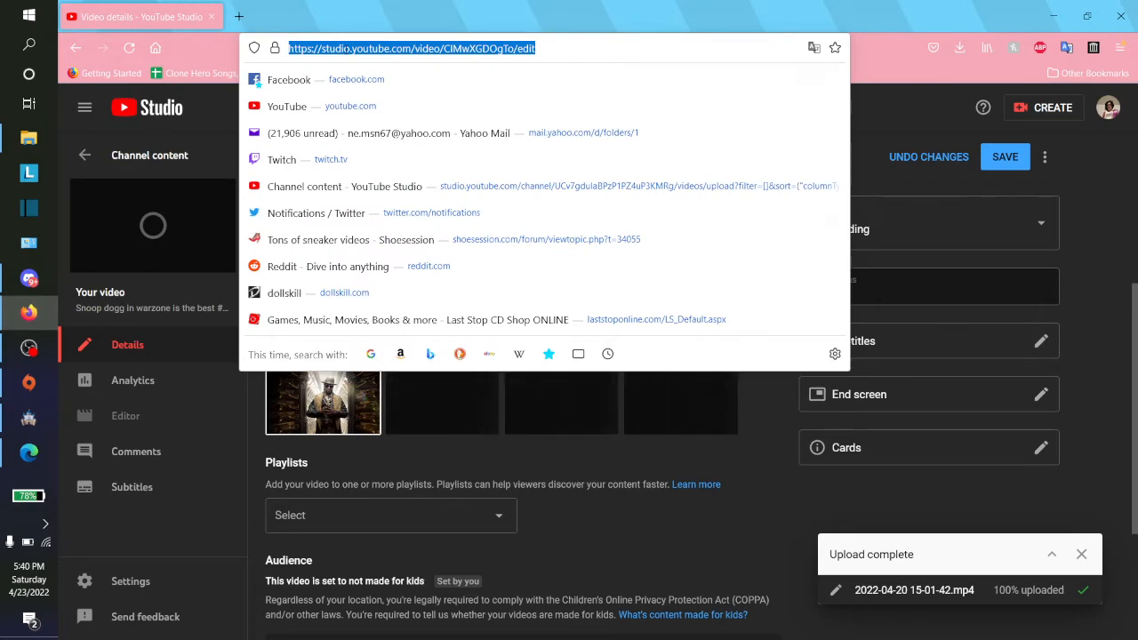
text(engin)
key(Return)
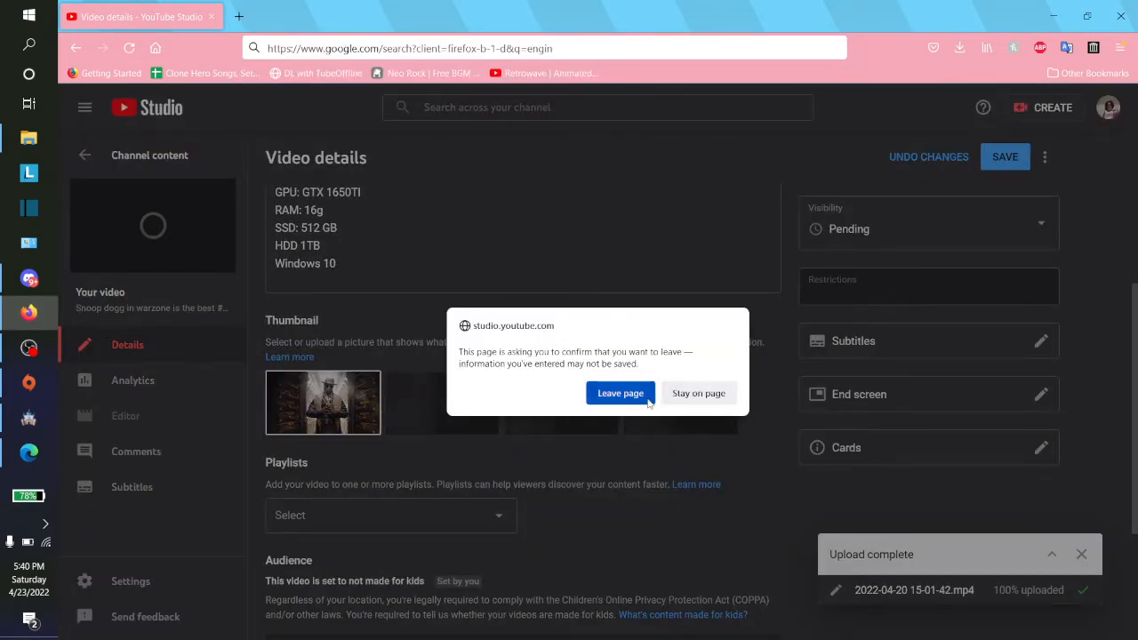
click(698, 393)
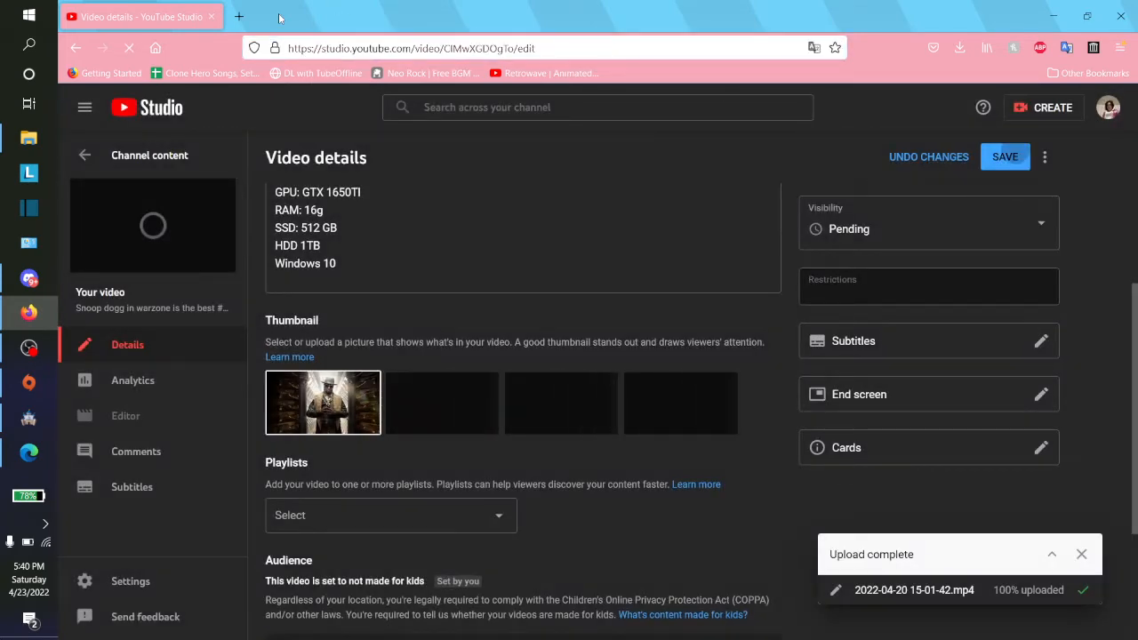
Step: Search Google for 'engine' in a new tab to confirm the spelling, then close it and return to RPG Maker MZ
click(238, 16)
click(294, 50)
text(e)
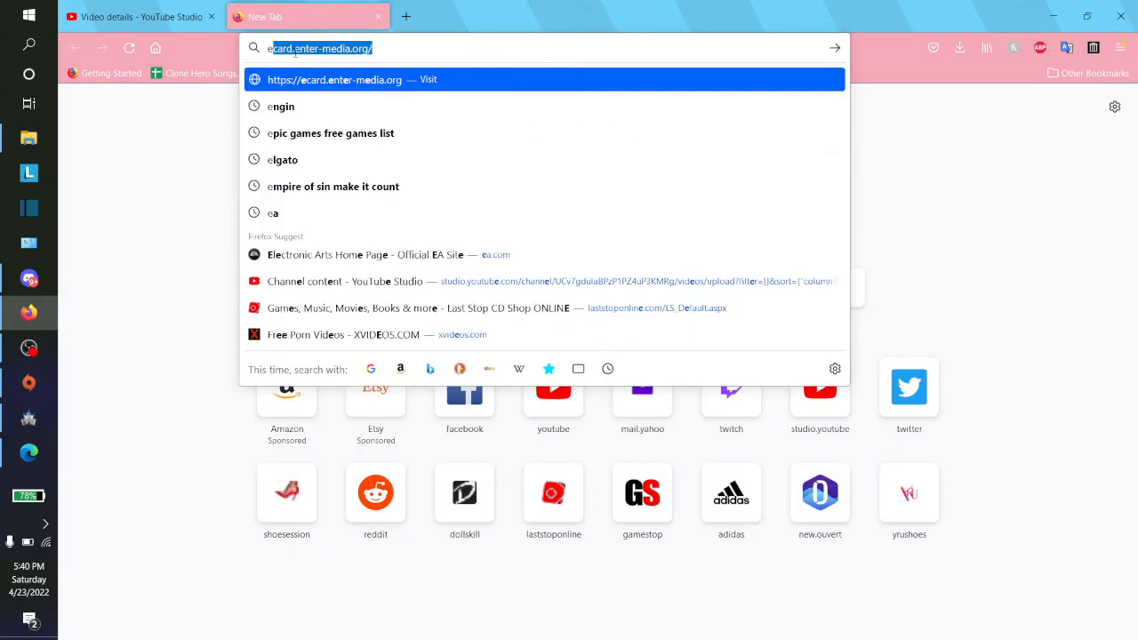
text(gi)
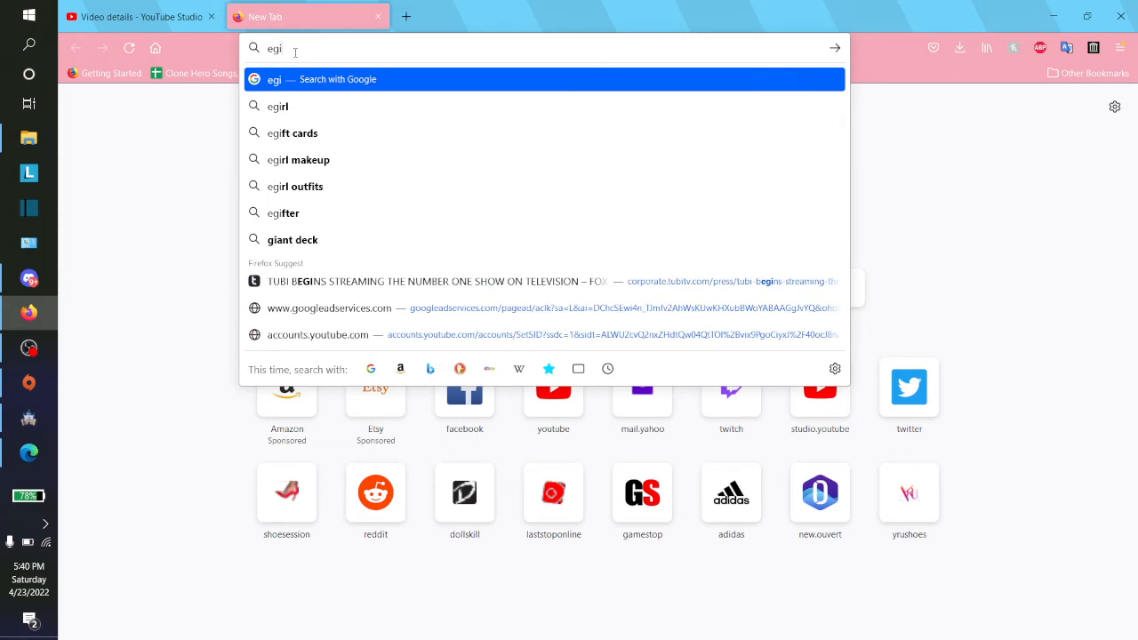
text(en)
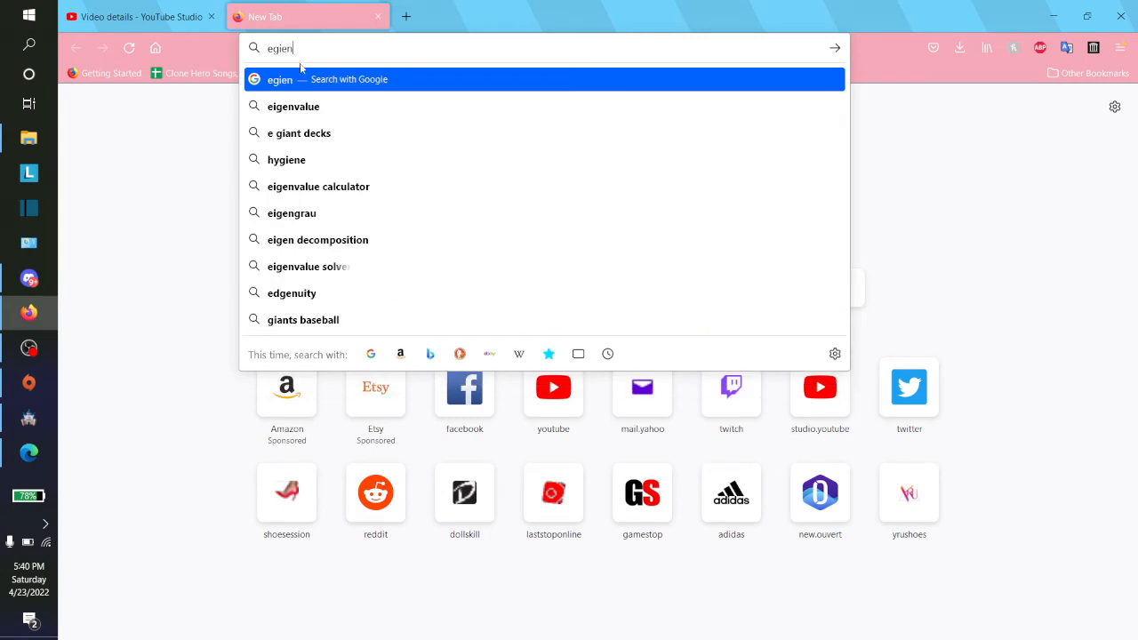
key(BackSpace)
key(BackSpace)
key(BackSpace)
key(BackSpace)
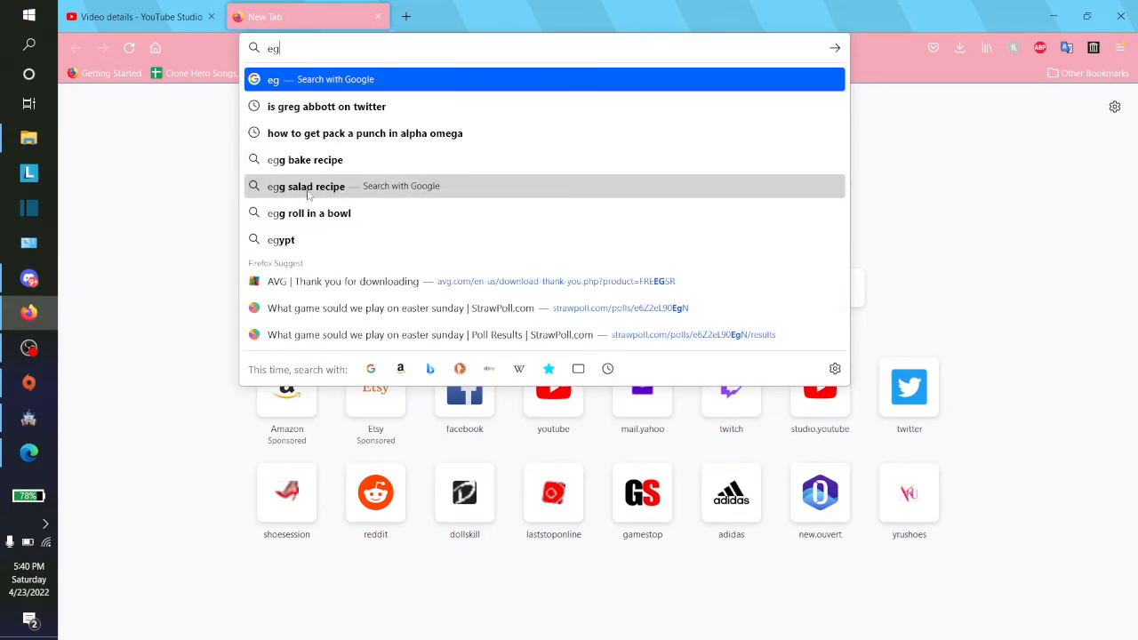
text(ng)
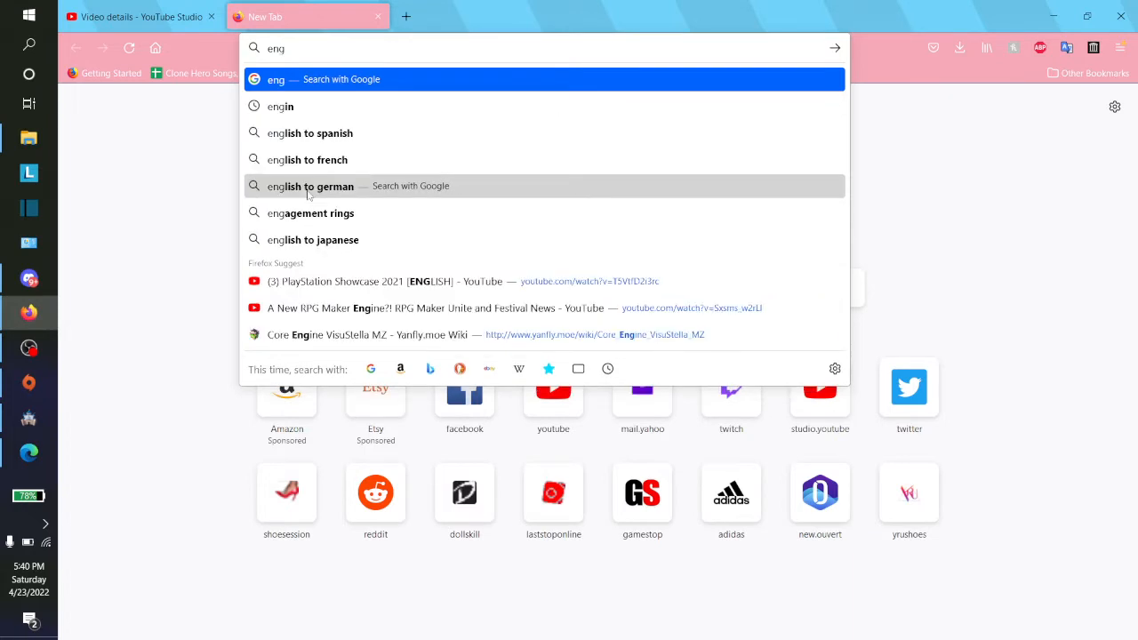
text(in)
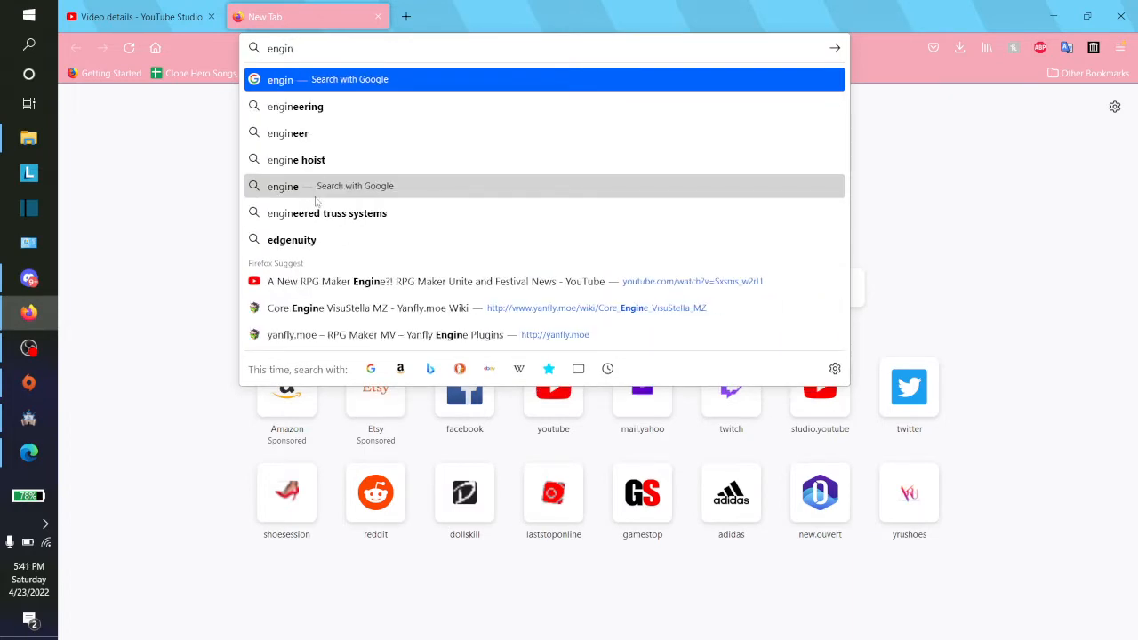
click(325, 187)
drag(246, 113, 122, 119)
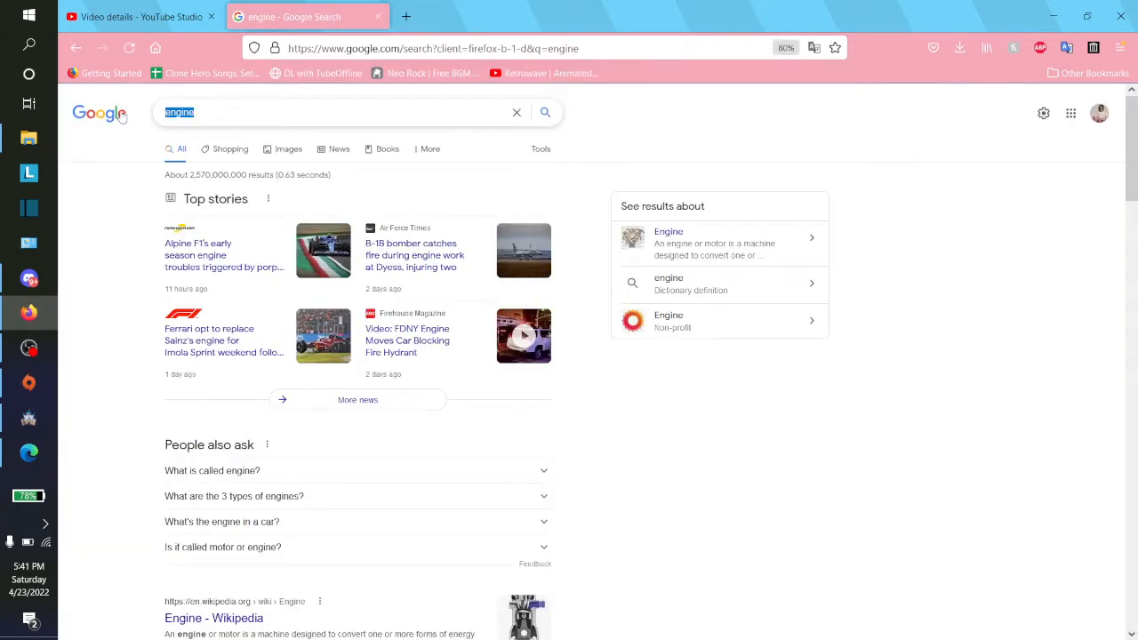
click(377, 16)
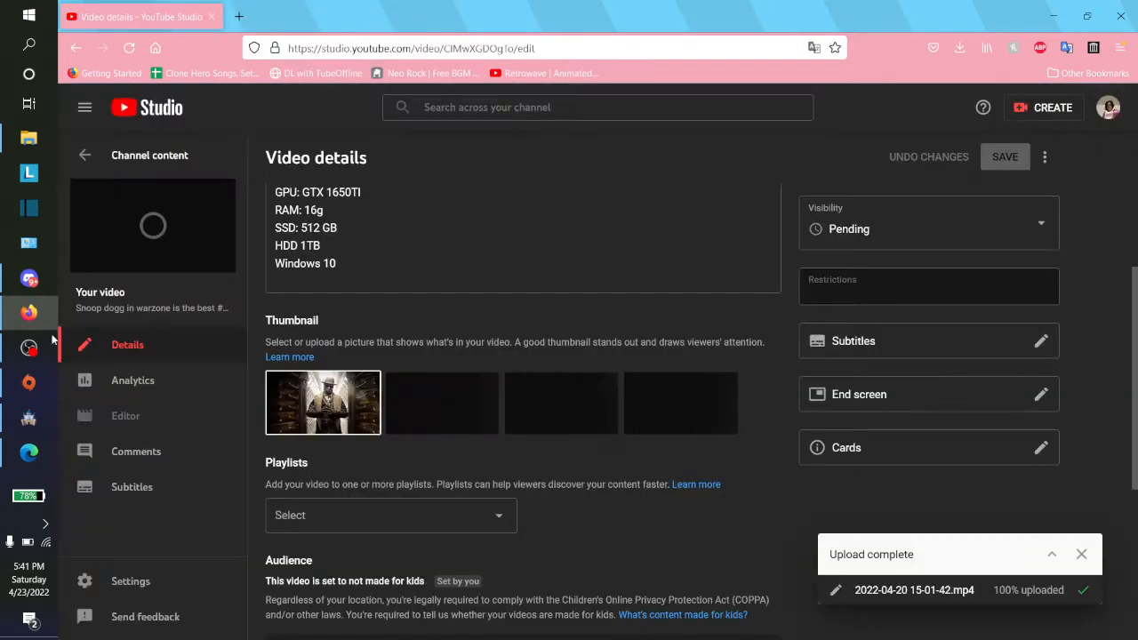
click(29, 138)
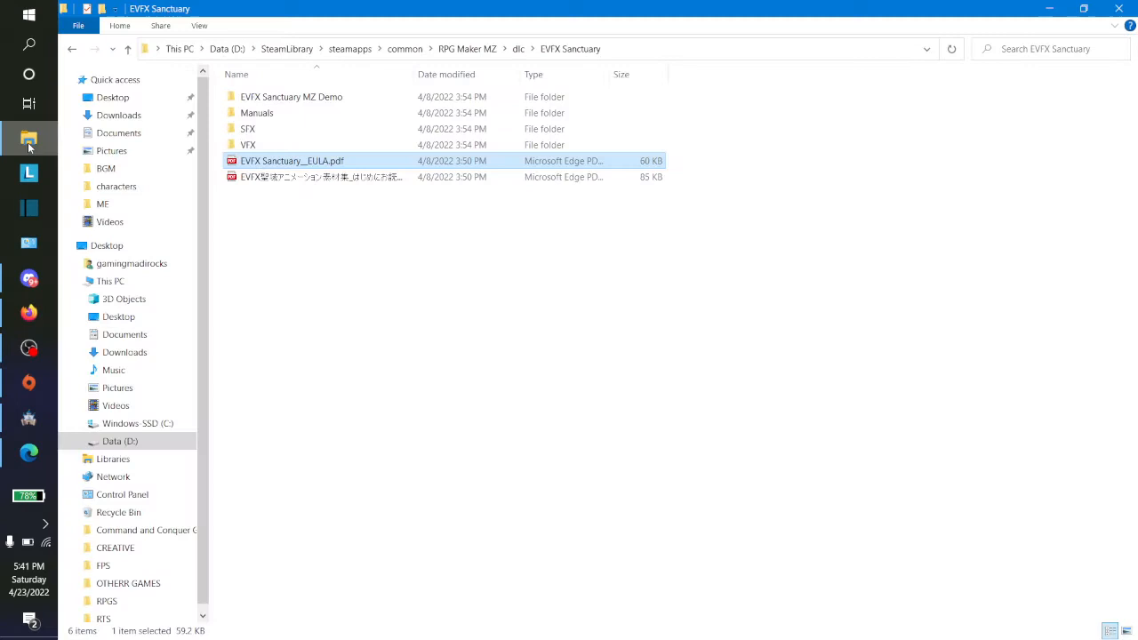
click(29, 418)
Step: Replace the partial 'Eng' with an indented, capitalised 'Engine' heading
click(662, 295)
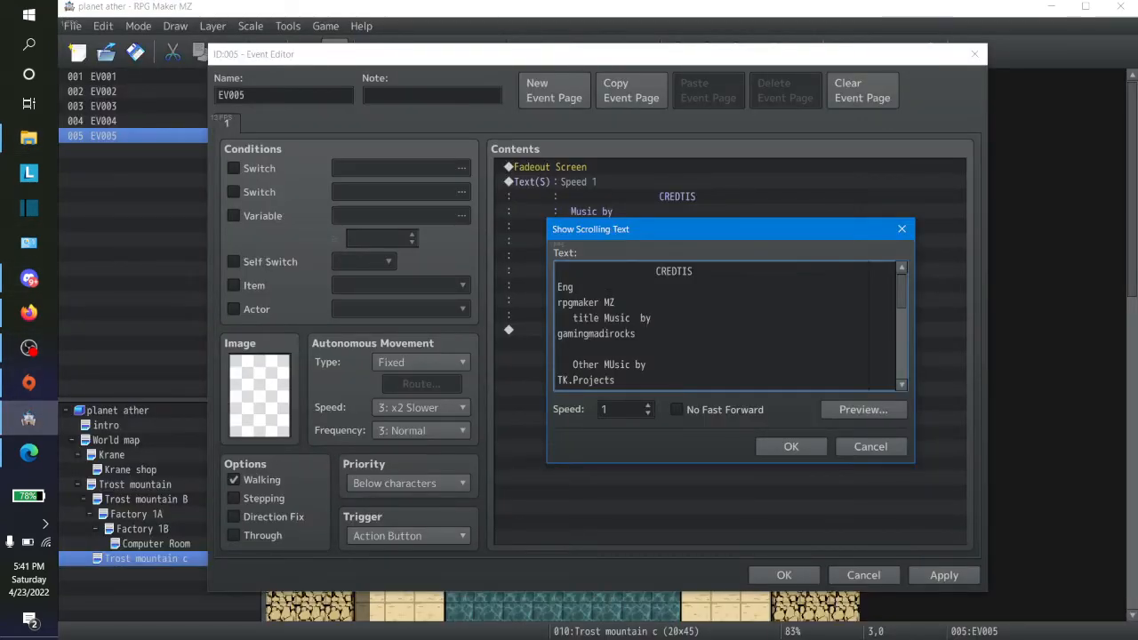
key(BackSpace)
key(BackSpace)
key(BackSpace)
text(engine)
key(BackSpace)
text(E)
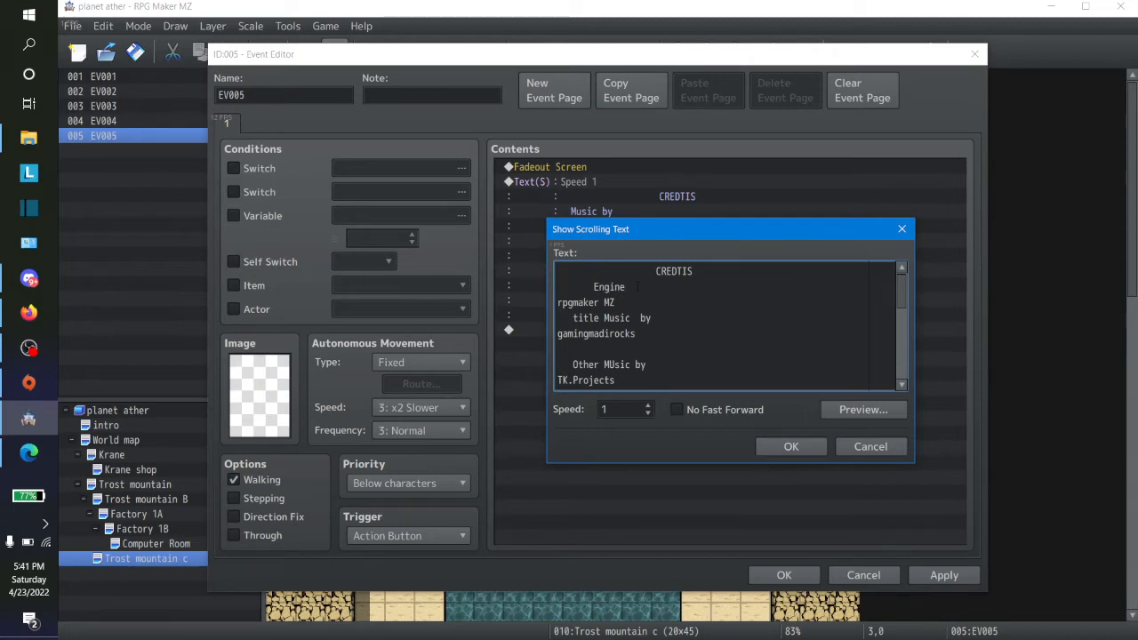
text(       come)
key(BackSpace)
key(BackSpace)
key(BackSpace)
key(BackSpace)
Step: Put 'RPGmaker MZ' under Engine and delete the old rpgmaker MZ line
key(Return)
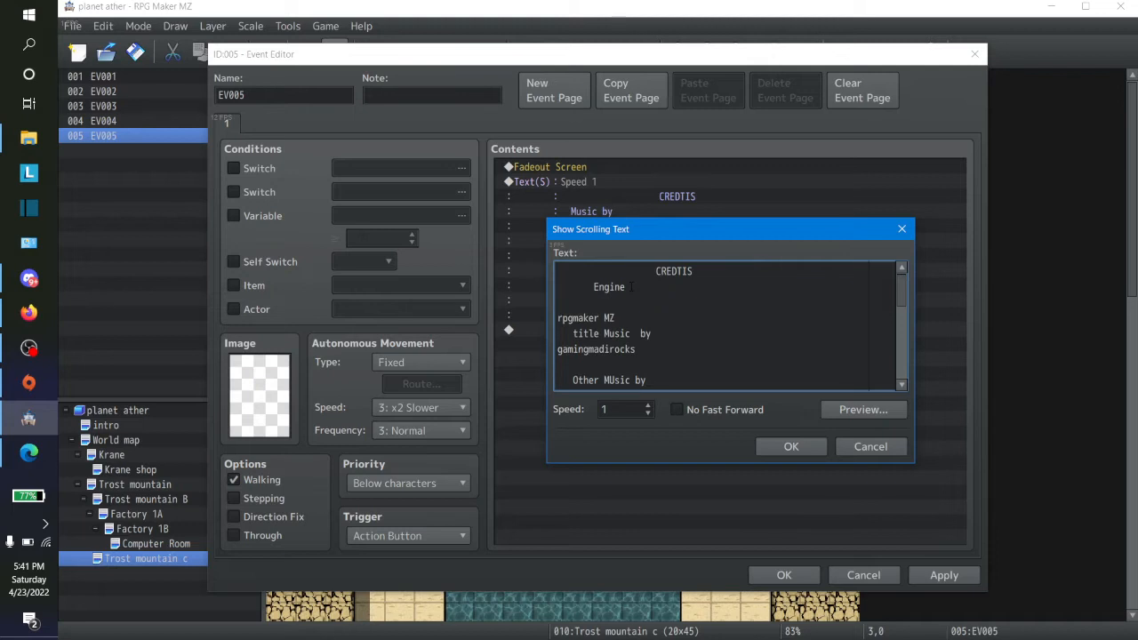
text(RPG maker MZ)
drag(615, 318, 521, 318)
key(BackSpace)
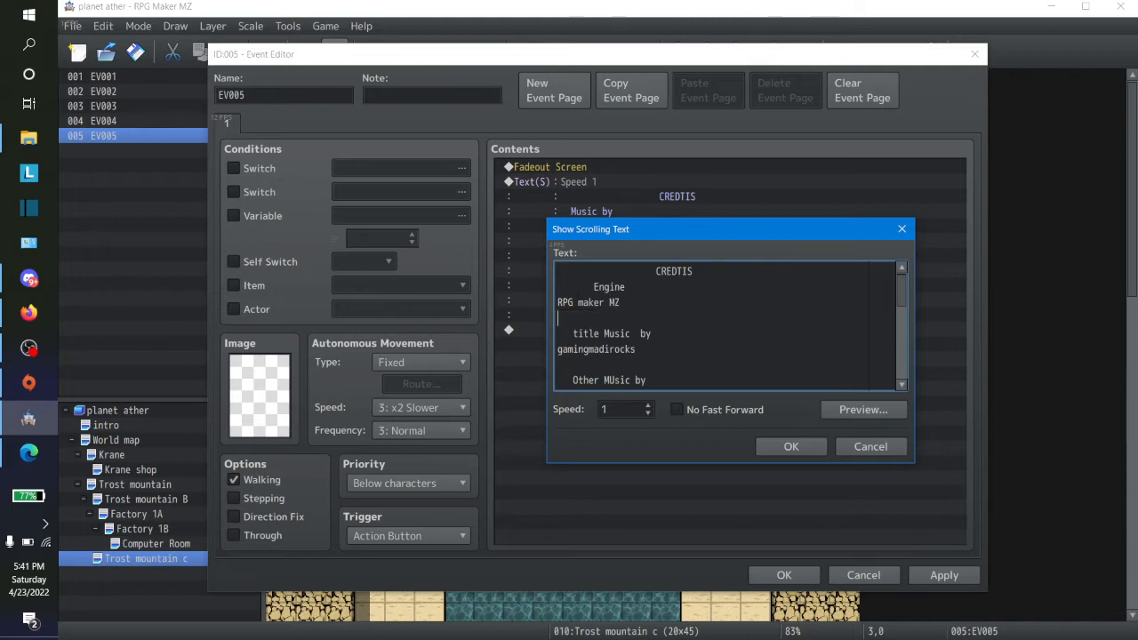
click(573, 303)
key(Delete)
scroll(695, 355, down, 5)
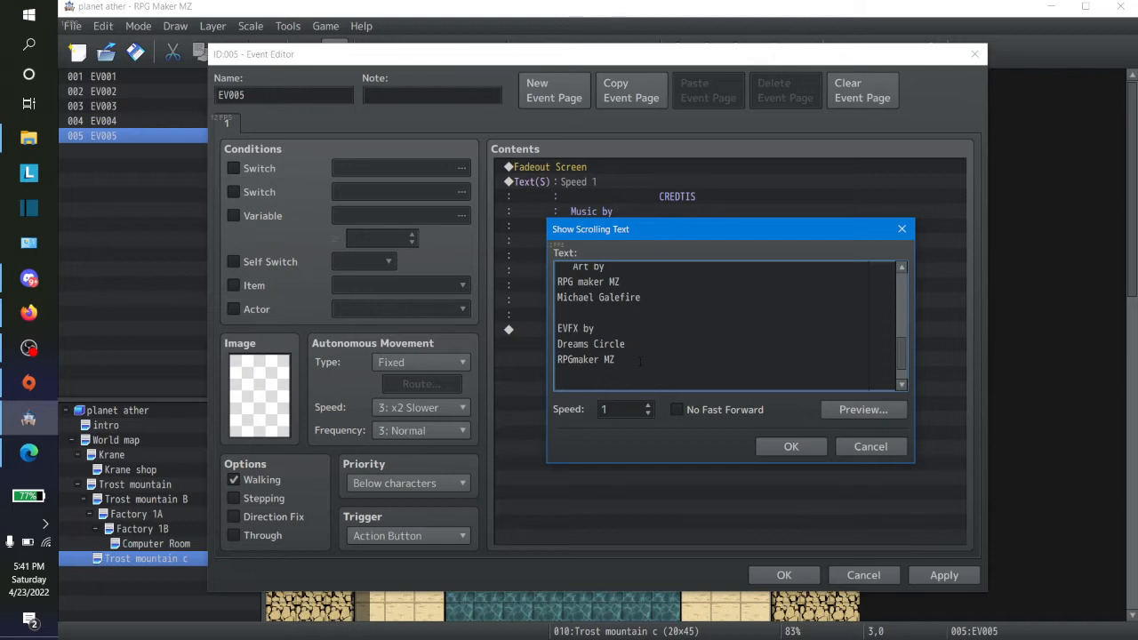
scroll(640, 361, up, 3)
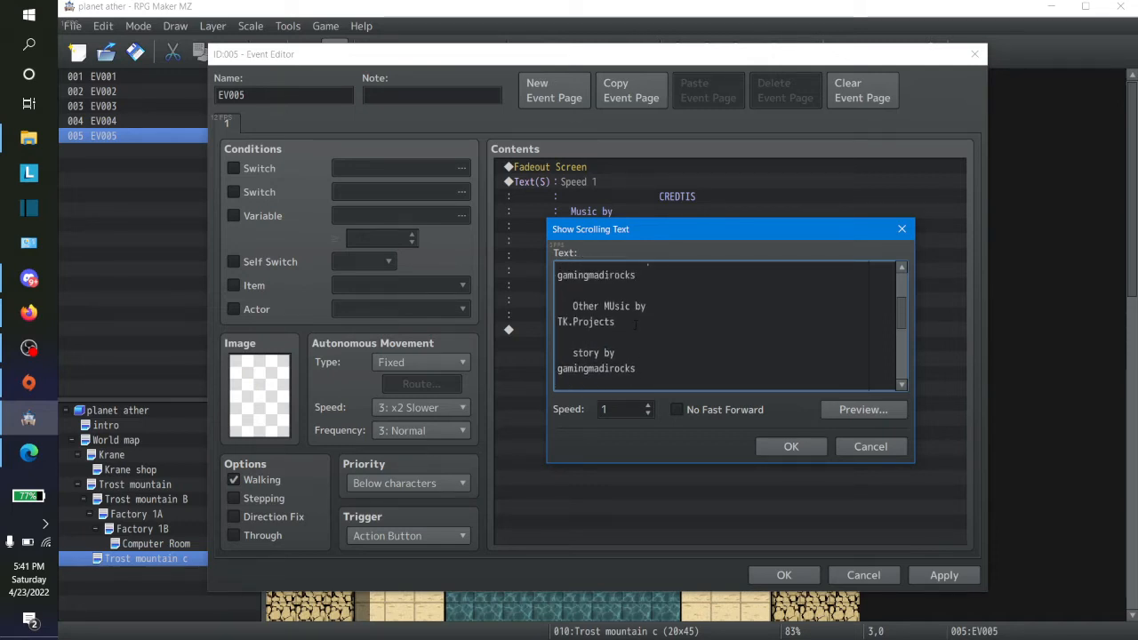
Step: Add a new 'RPGmaker MZ' line right after TK.Projects in the Other MUsic credits
click(635, 325)
key(Return)
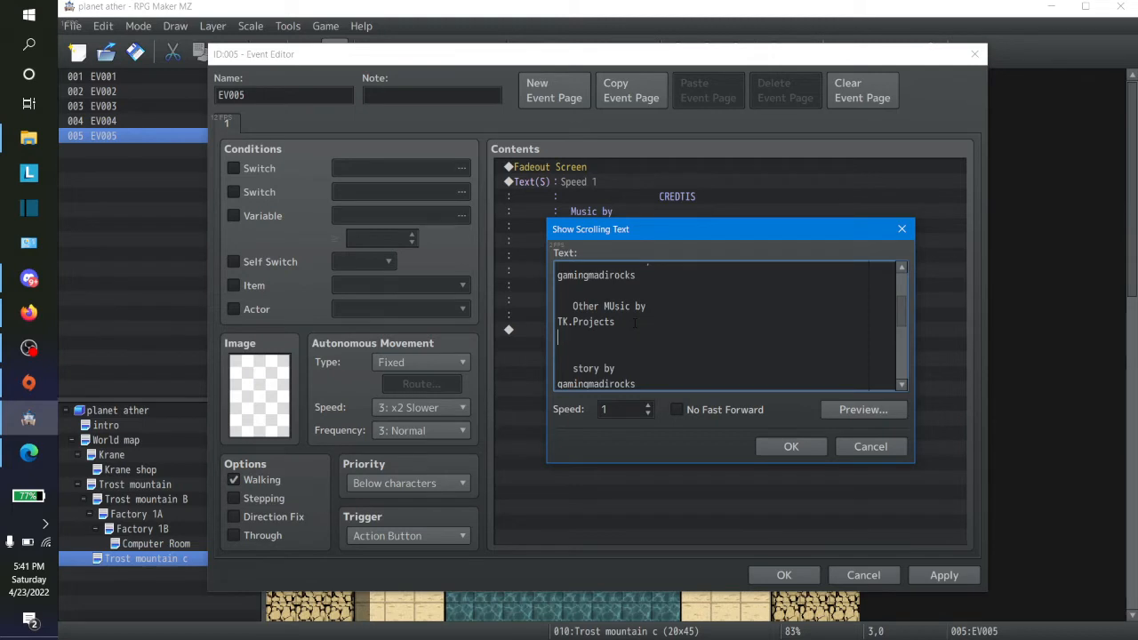
text(RP)
key(BackSpace)
key(BackSpace)
key(BackSpace)
text(engine)
key(BackSpace)
key(BackSpace)
key(BackSpace)
key(BackSpace)
key(BackSpace)
key(BackSpace)
text(RPGMAKE)
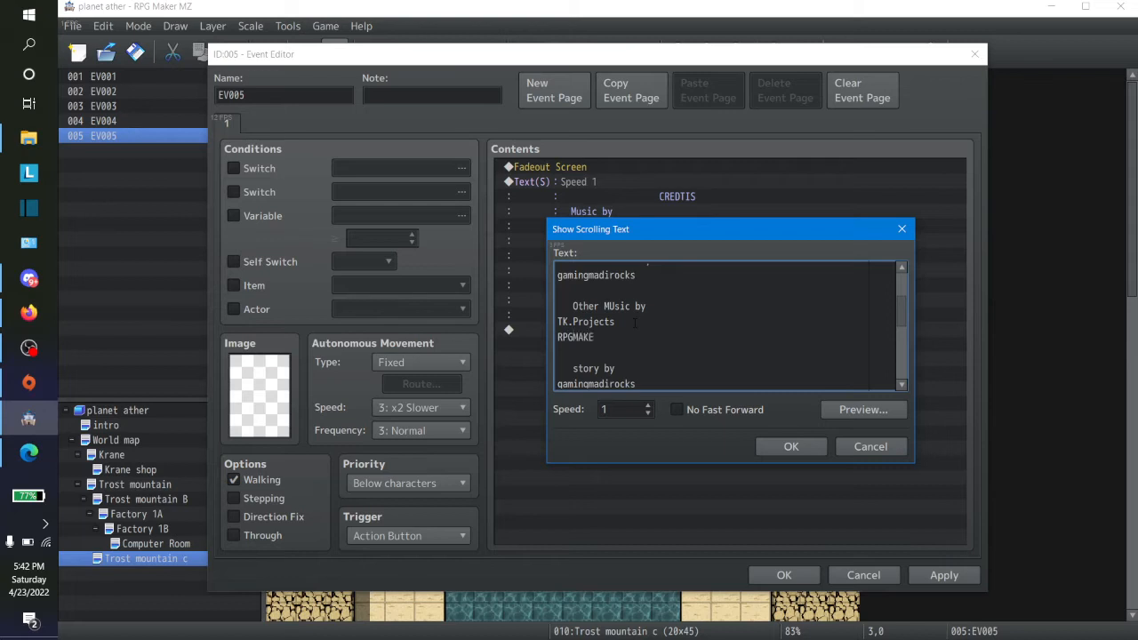
key(BackSpace)
key(BackSpace)
key(BackSpace)
key(BackSpace)
text(maker nMZ)
key(BackSpace)
scroll(612, 345, up, 5)
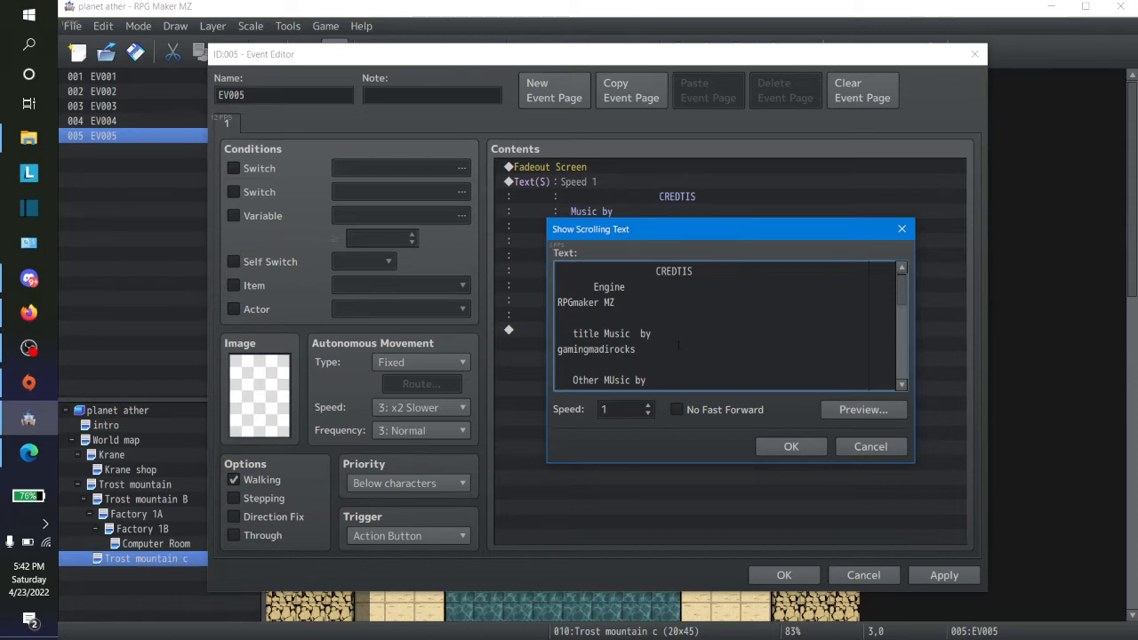
scroll(678, 345, down, 3)
scroll(608, 307, down, 1)
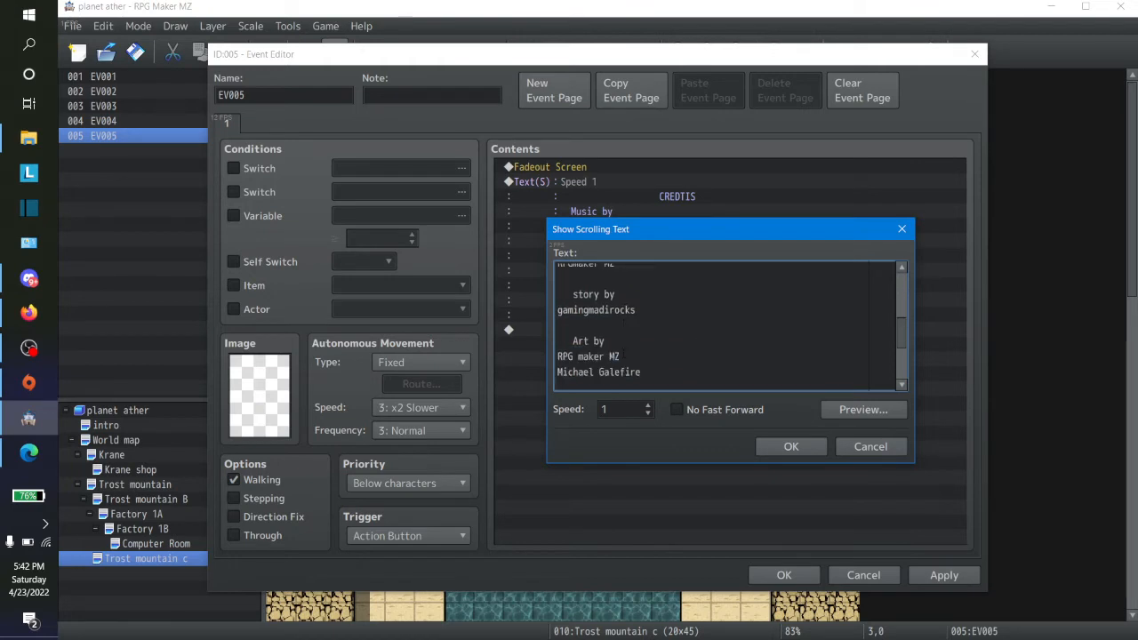
scroll(683, 341, down, 1)
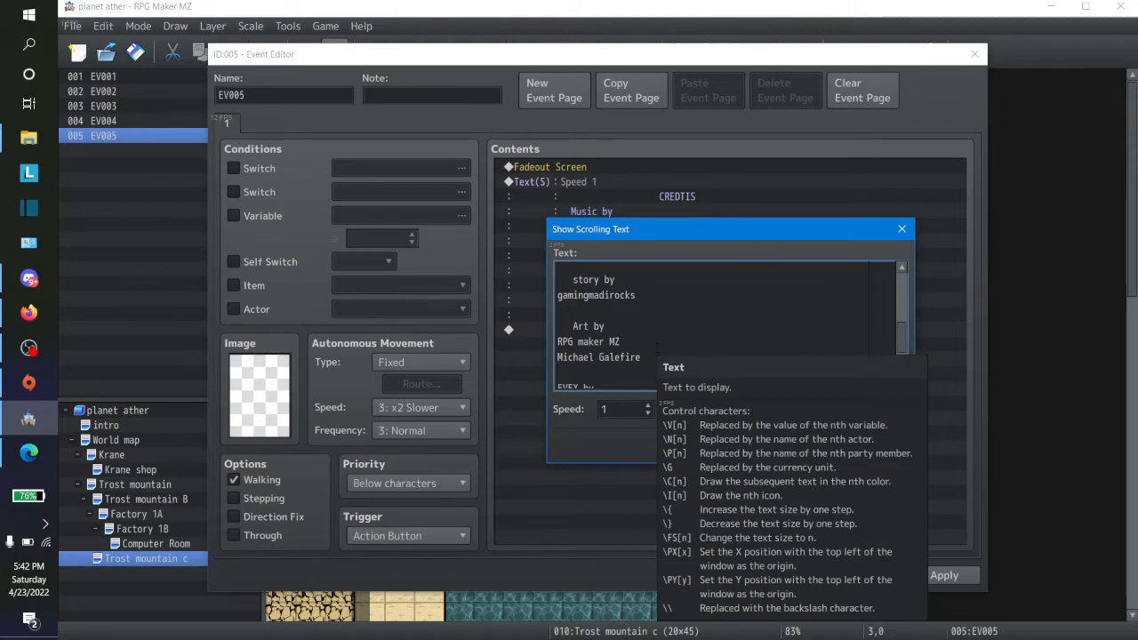
click(29, 312)
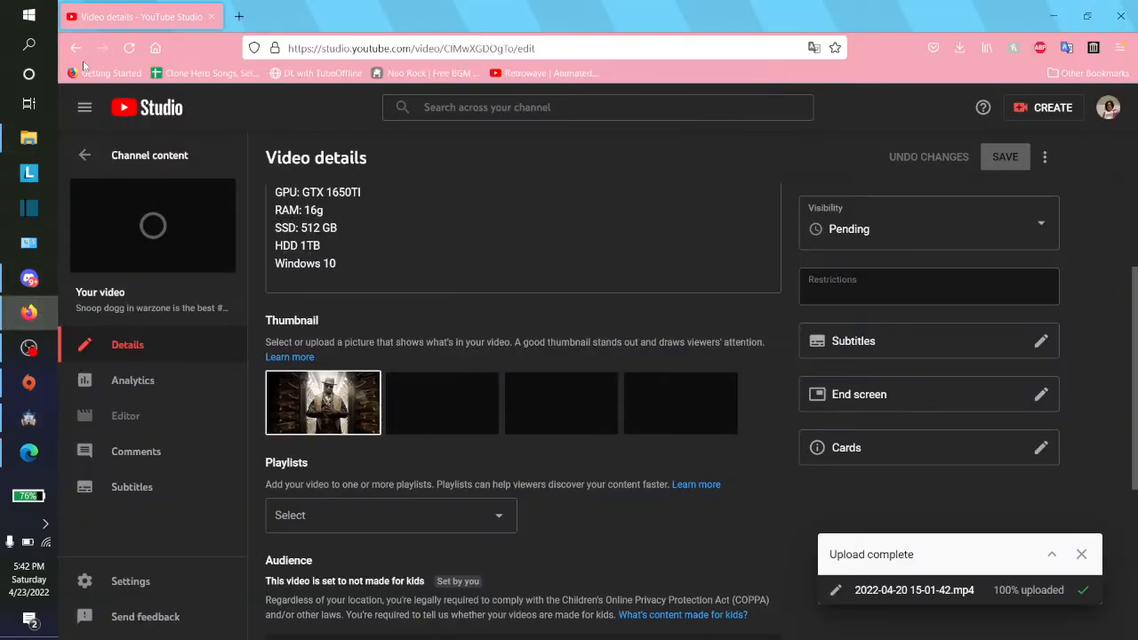
click(28, 138)
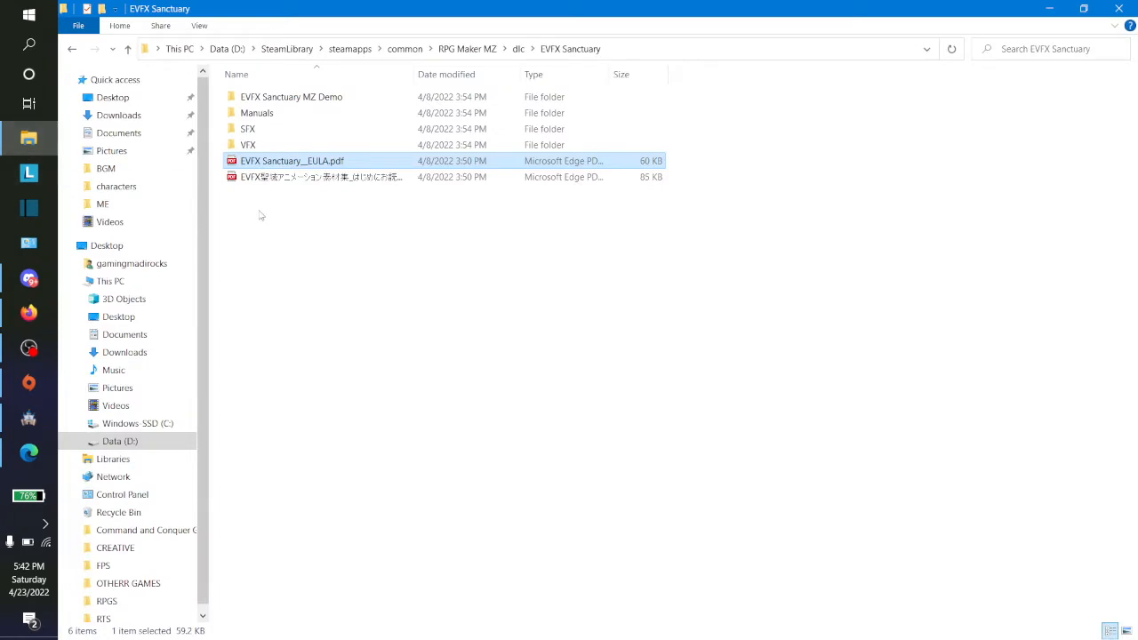
click(519, 49)
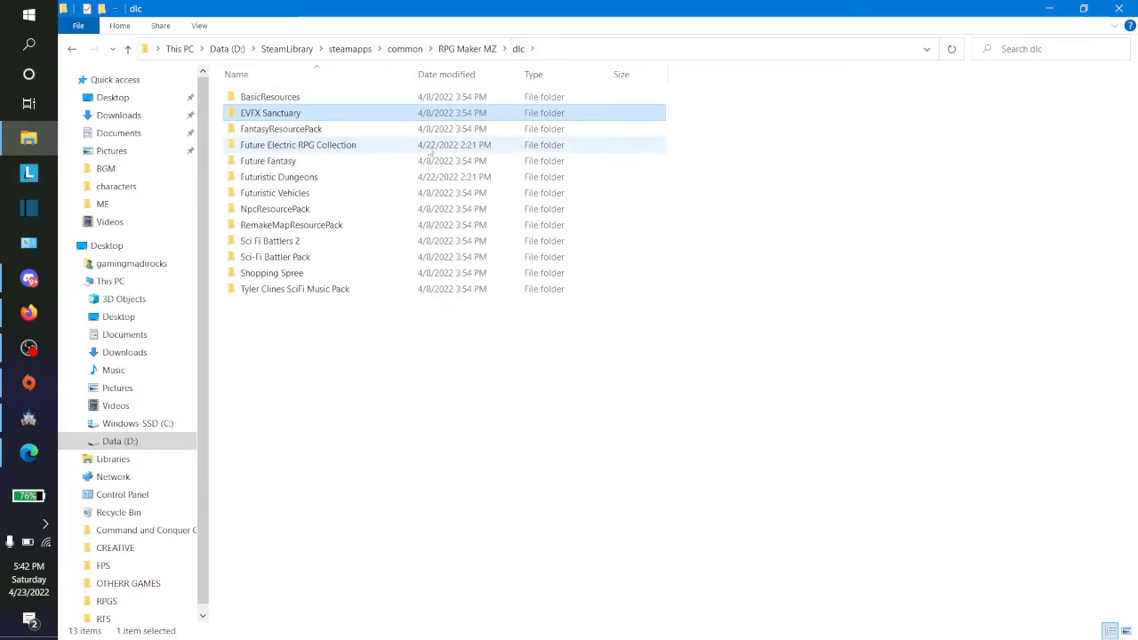
double_click(345, 182)
click(322, 163)
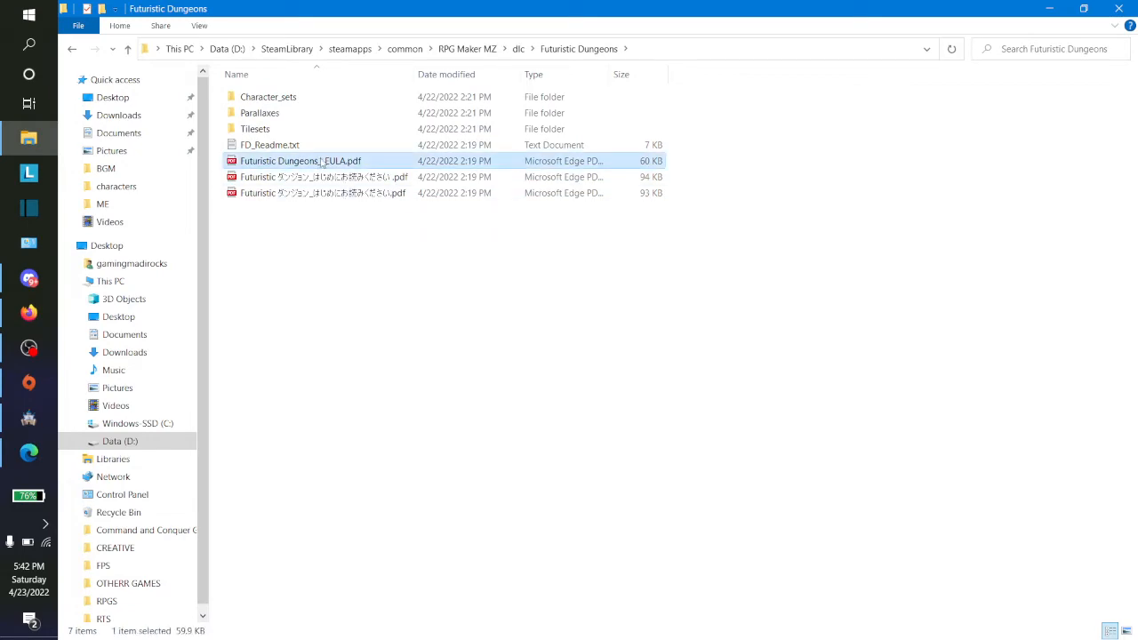
double_click(322, 161)
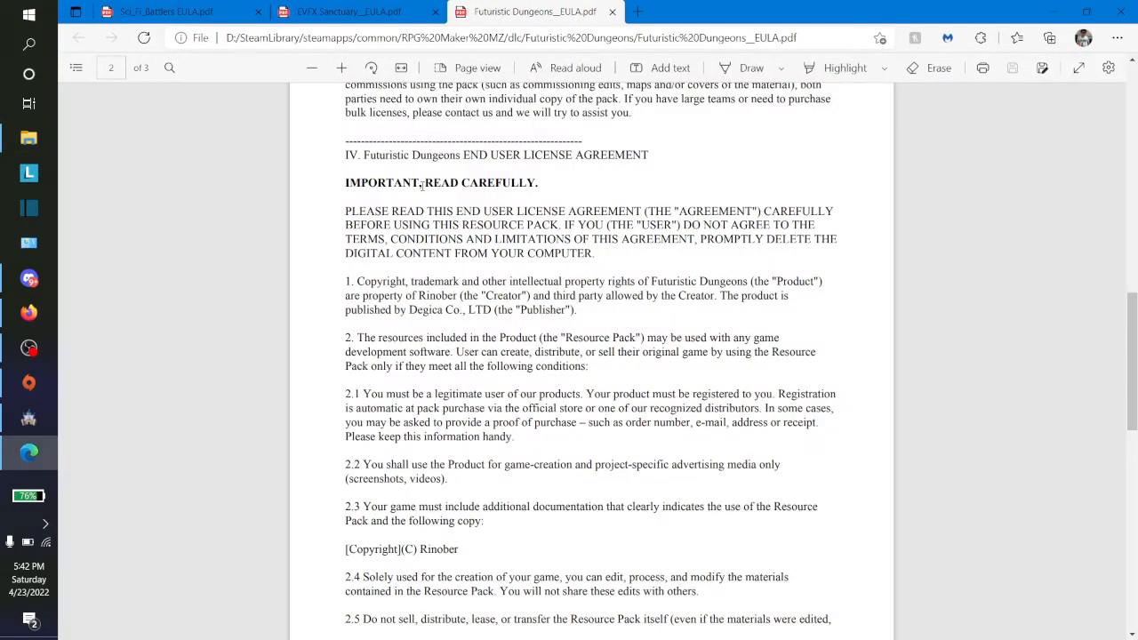
scroll(421, 184, down, 5)
drag(419, 432, 339, 442)
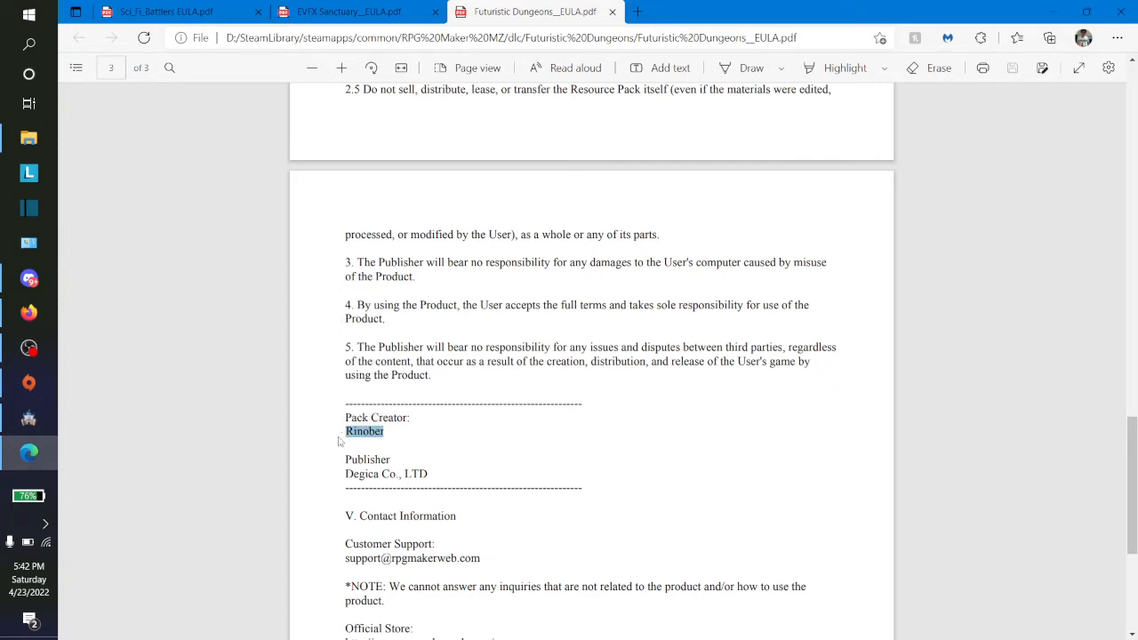
click(28, 313)
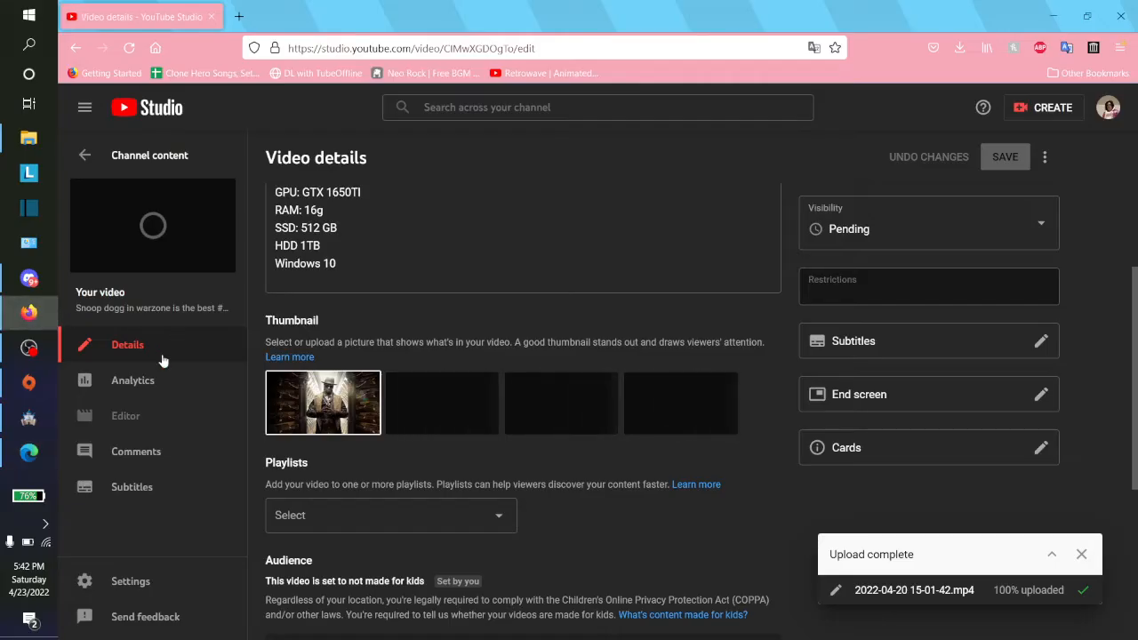
click(37, 430)
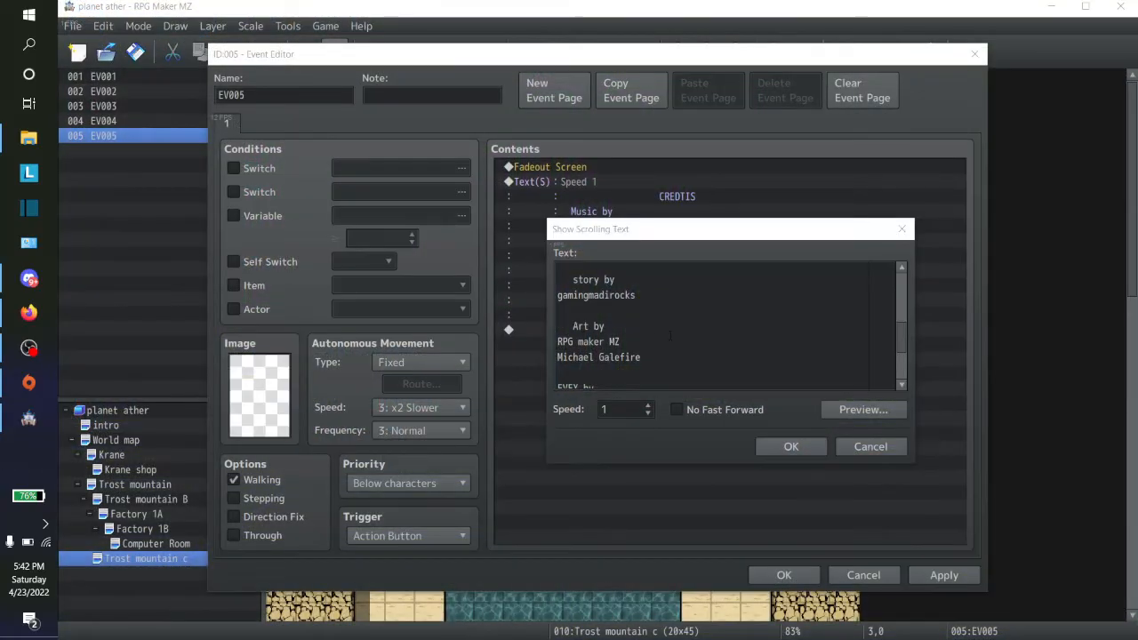
Step: Add the Futuristic Dungeons pack creator's name on a new line under the Art credits
scroll(651, 304, down, 1)
click(643, 354)
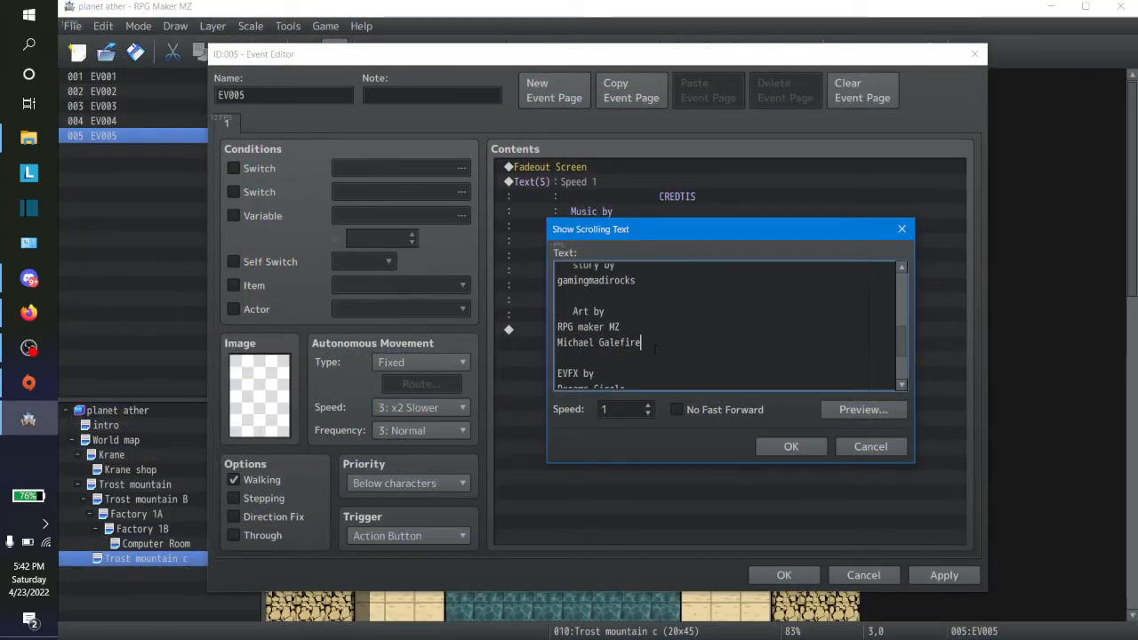
key(Return)
text(Rinober)
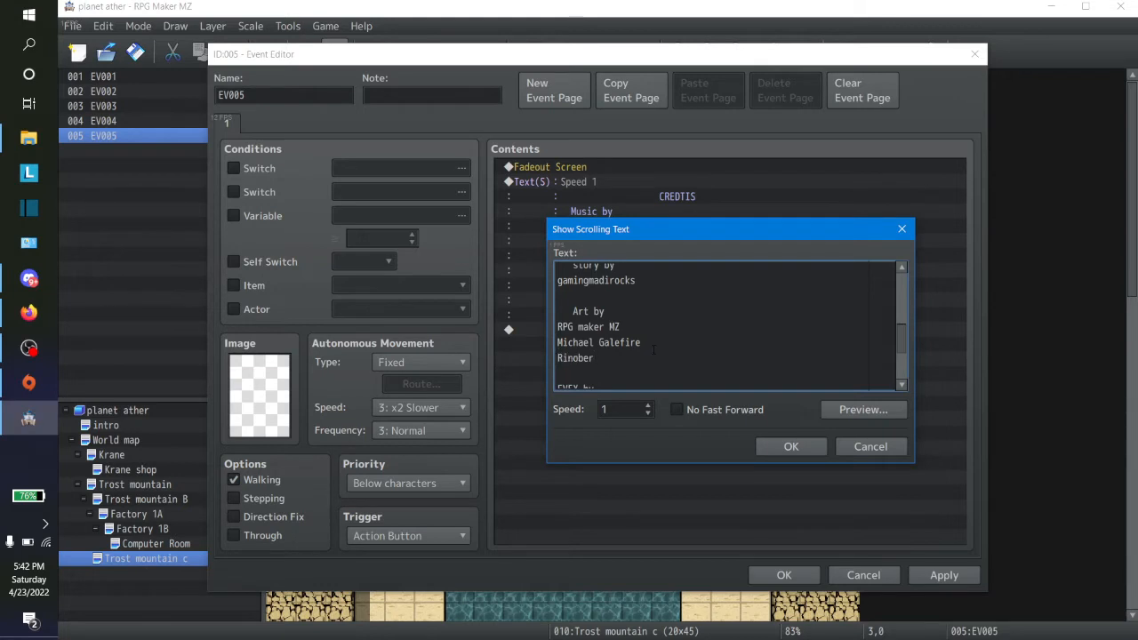
scroll(636, 338, down, 6)
scroll(635, 337, up, 6)
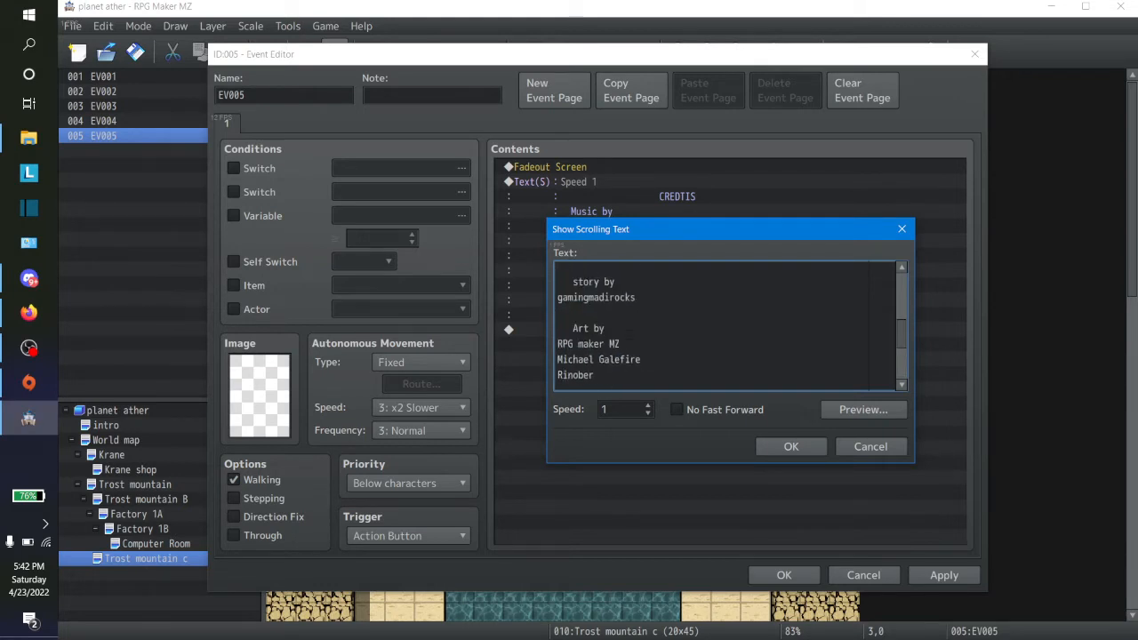
scroll(631, 334, down, 5)
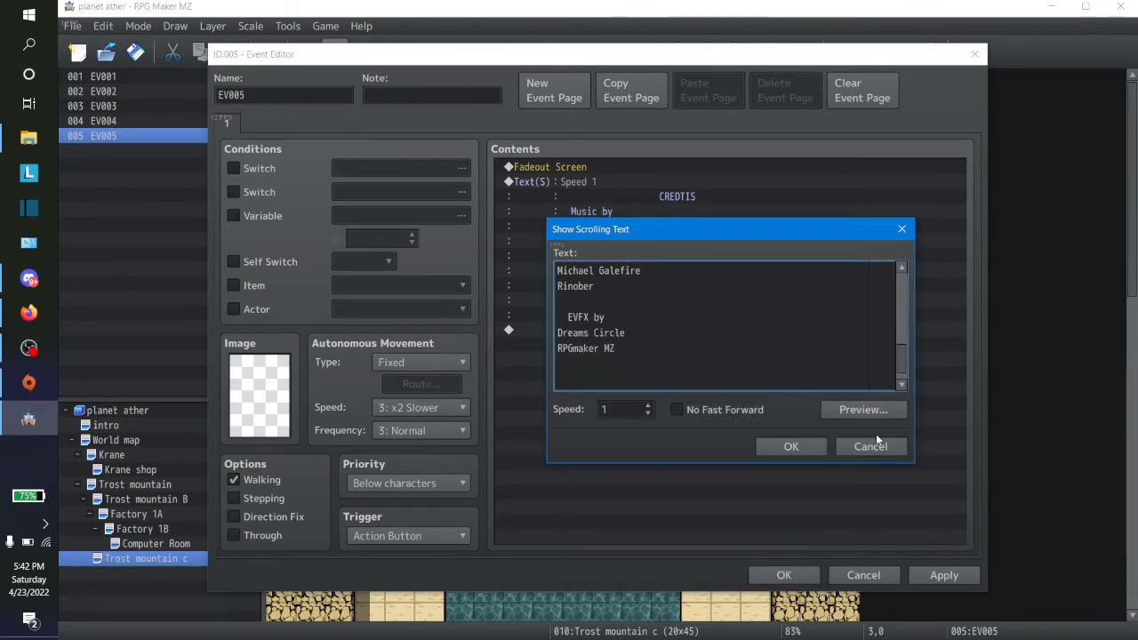
scroll(772, 356, up, 6)
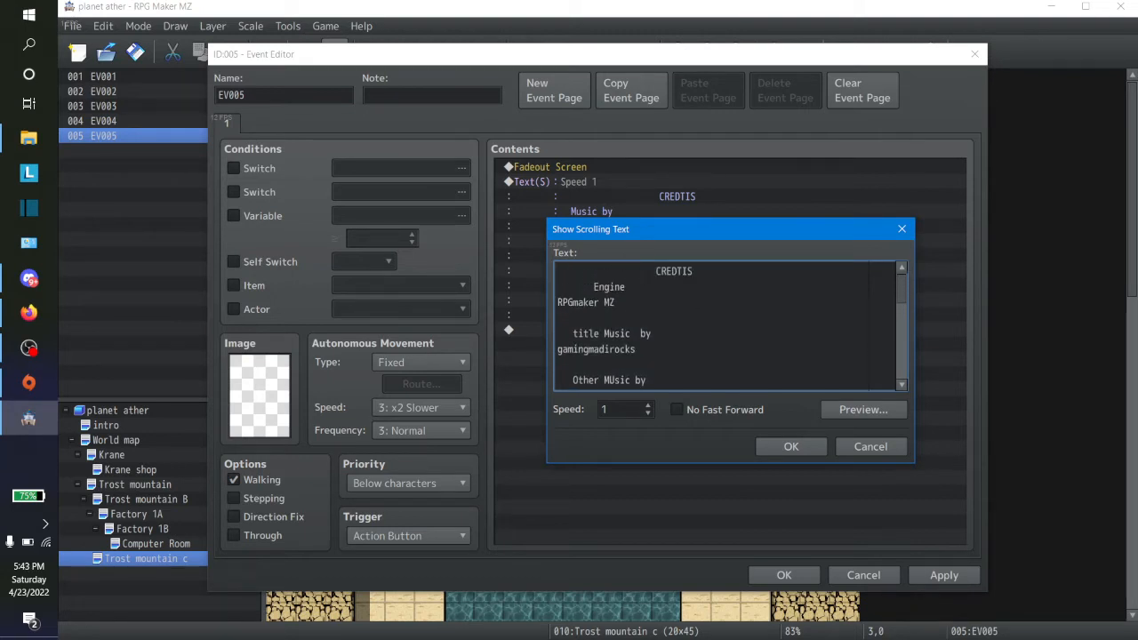
Step: Select the leading spaces before the CREDTIS heading to check its indent
right_click(654, 278)
drag(657, 274, 509, 273)
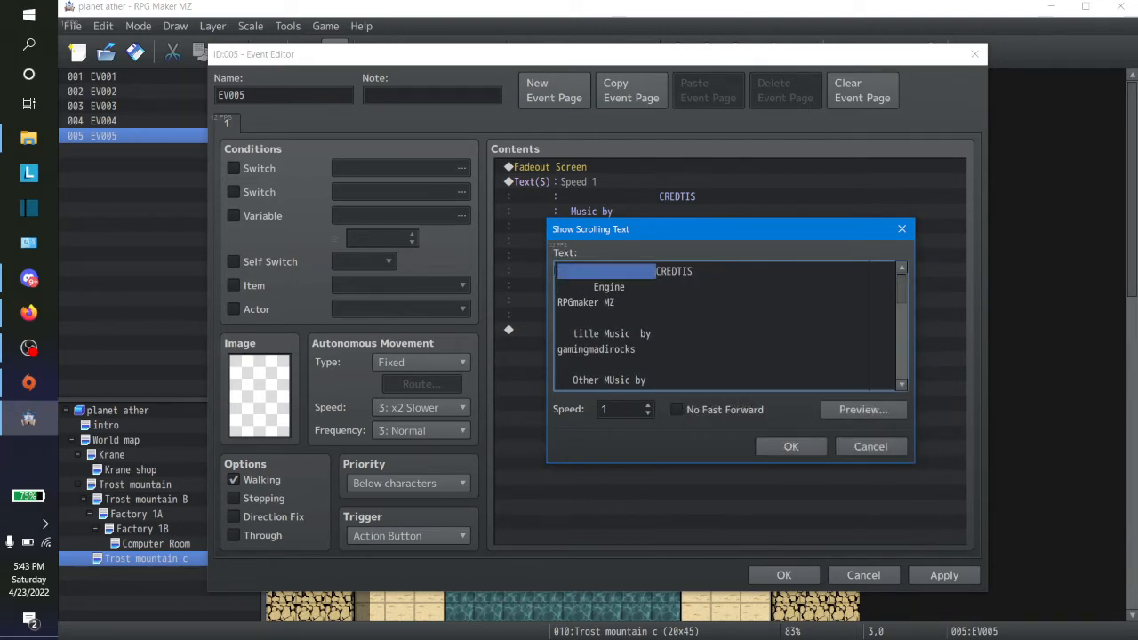
click(657, 317)
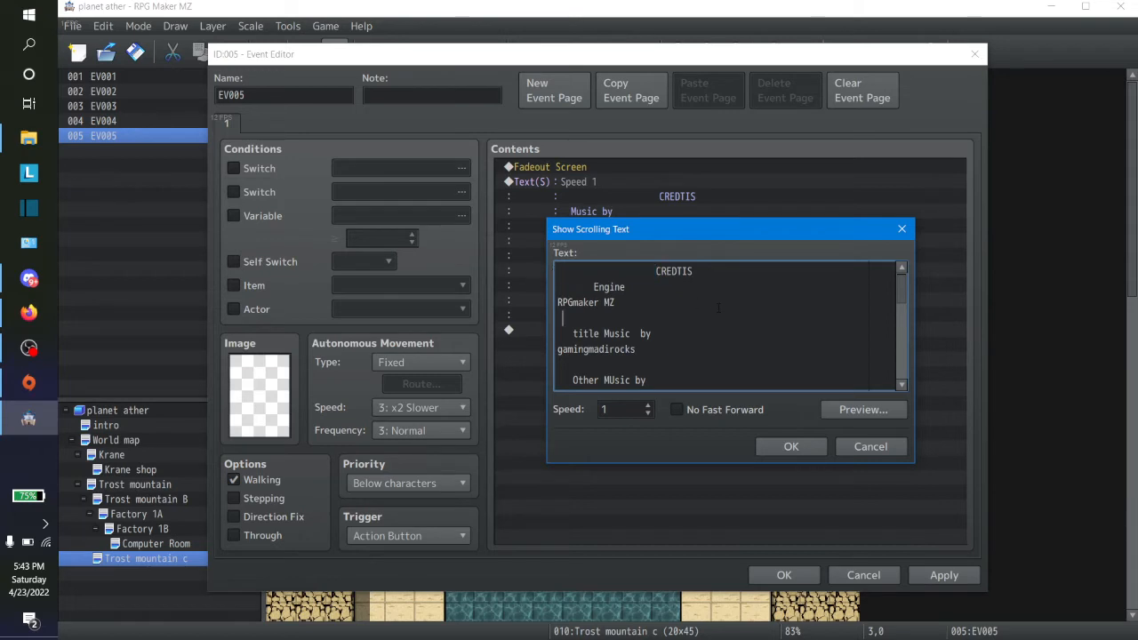
scroll(711, 306, down, 7)
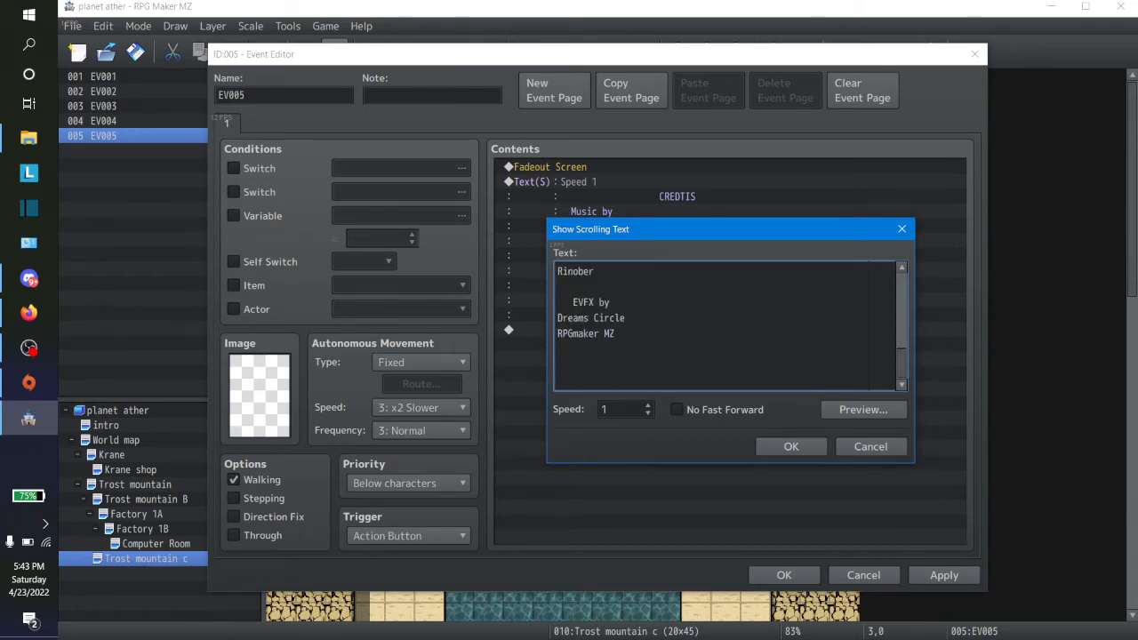
click(861, 410)
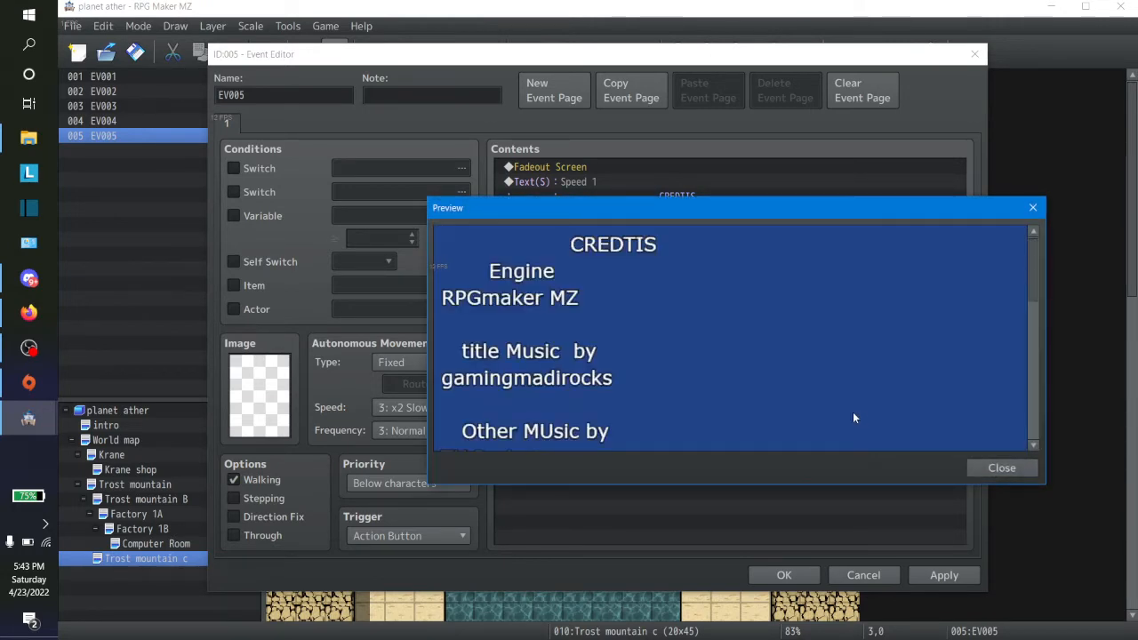
drag(1033, 264, 1027, 237)
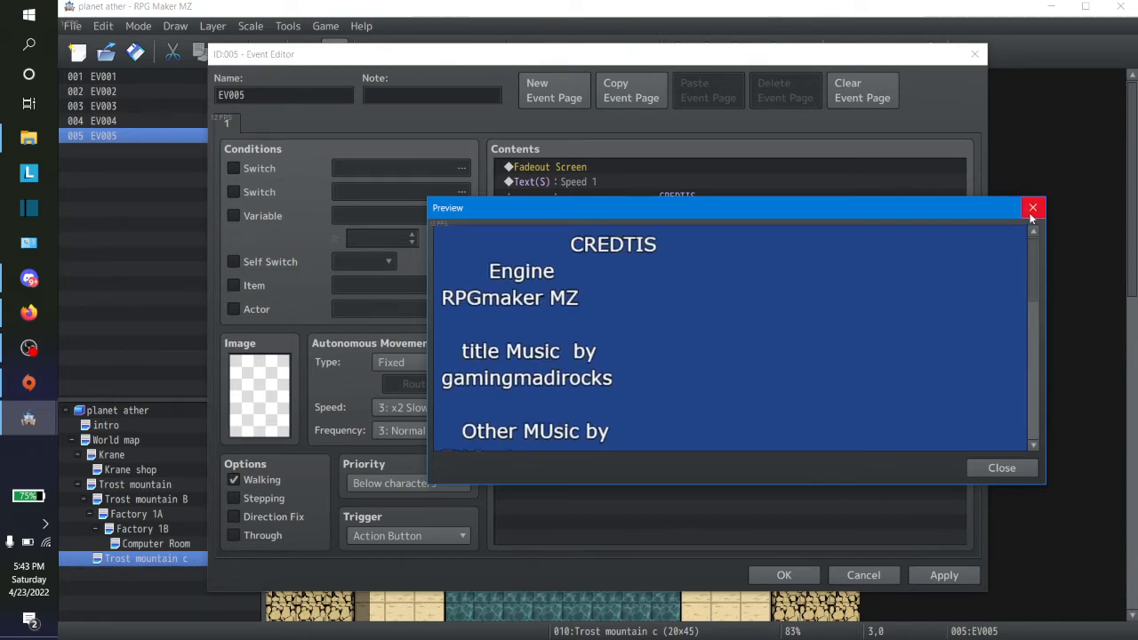
click(1032, 208)
scroll(759, 342, down, 3)
scroll(758, 342, up, 3)
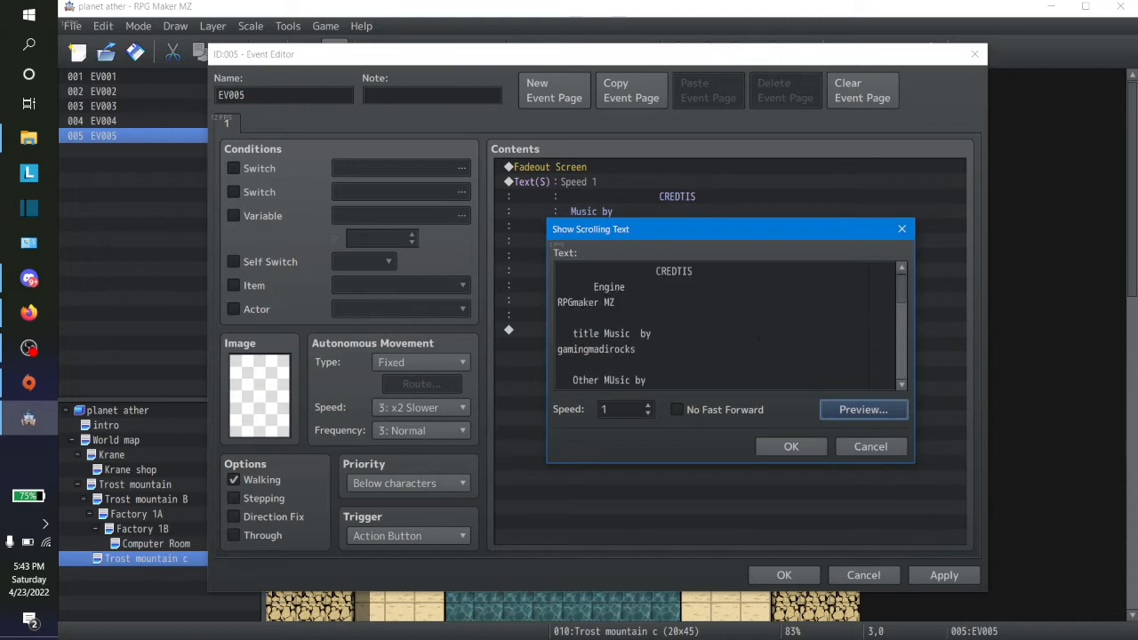
Step: Centre the Engine and RPGmaker MZ lines under the CREDTIS heading using matching leading spaces
click(646, 271)
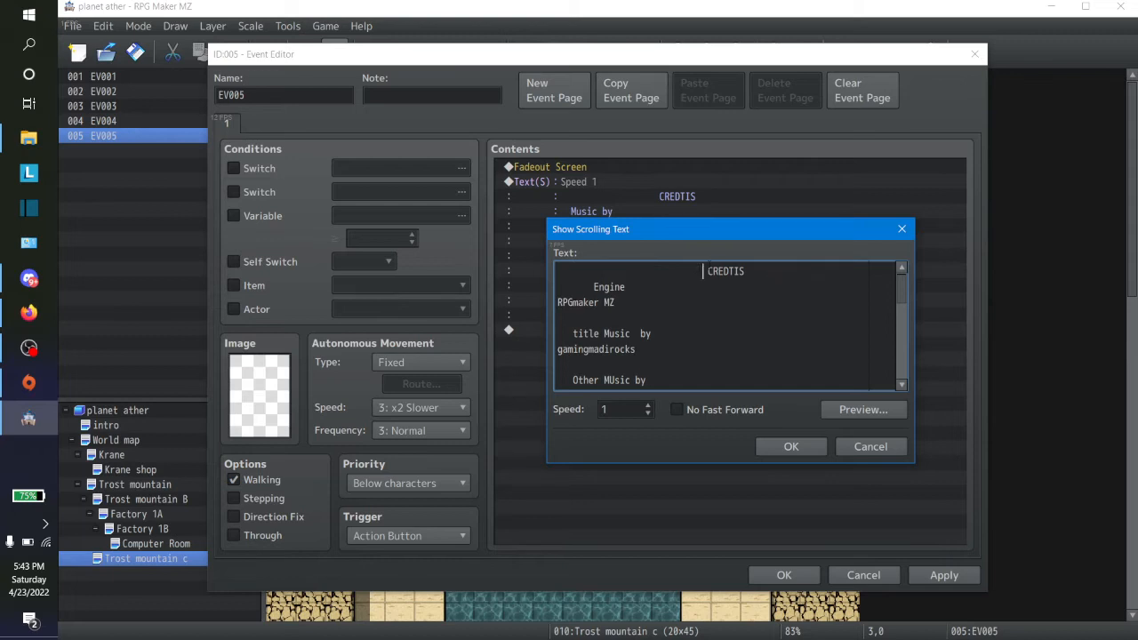
drag(708, 271, 502, 274)
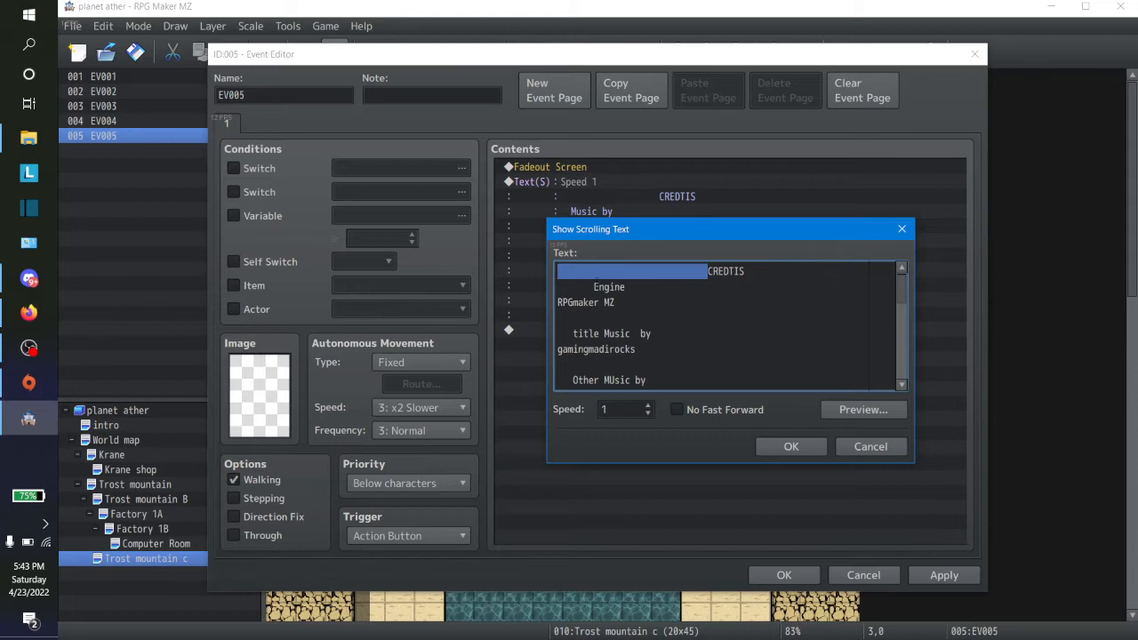
drag(589, 288, 546, 281)
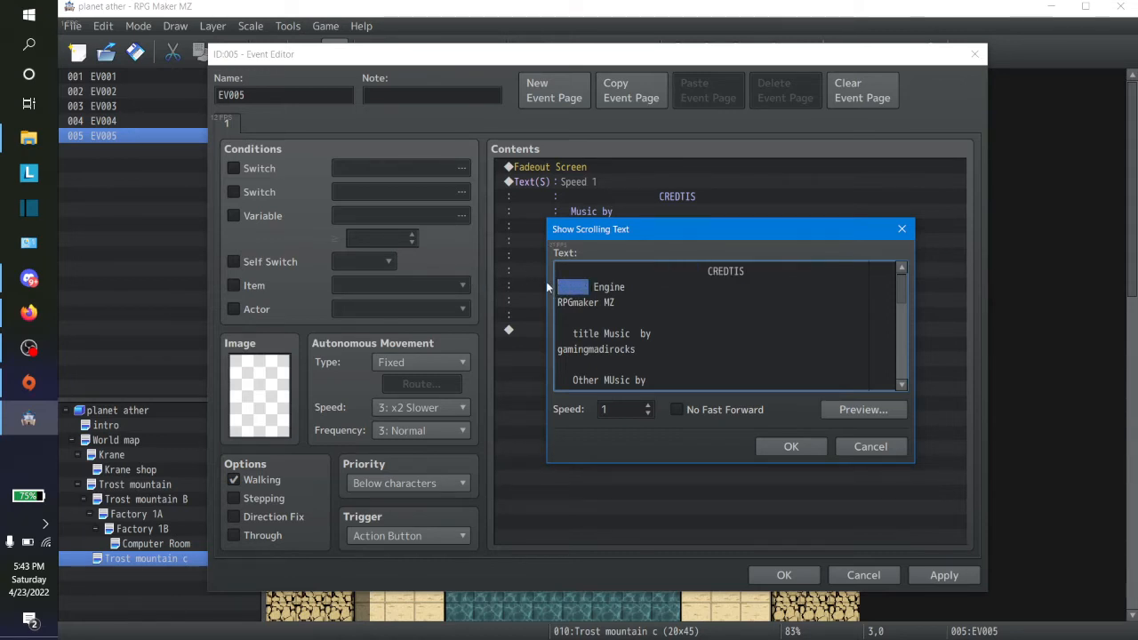
key(ctrl+v)
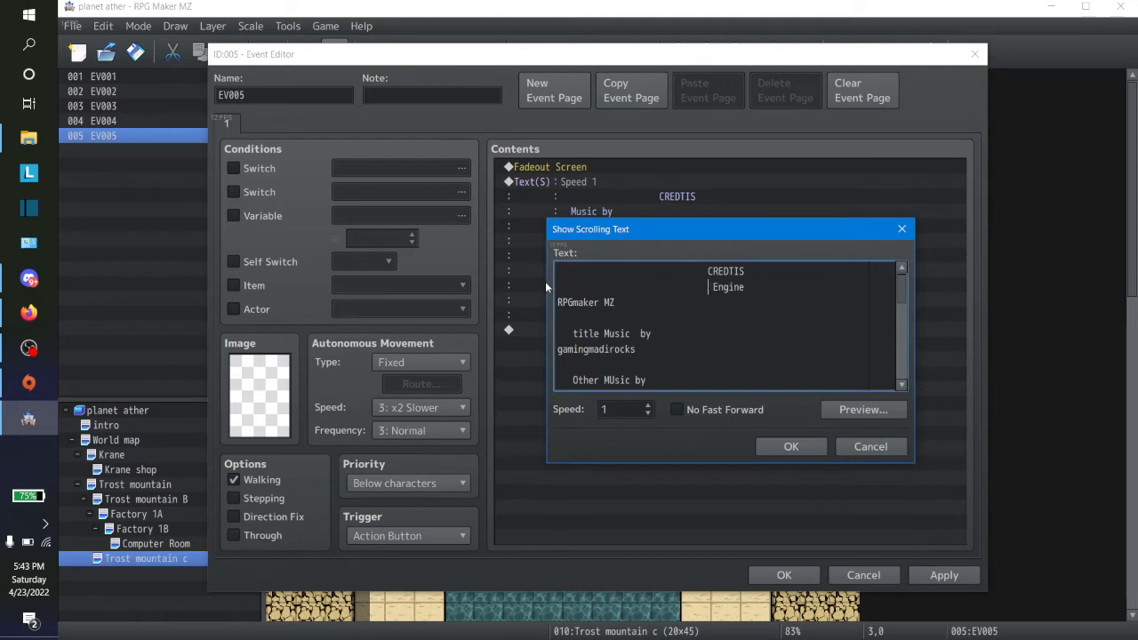
double_click(578, 302)
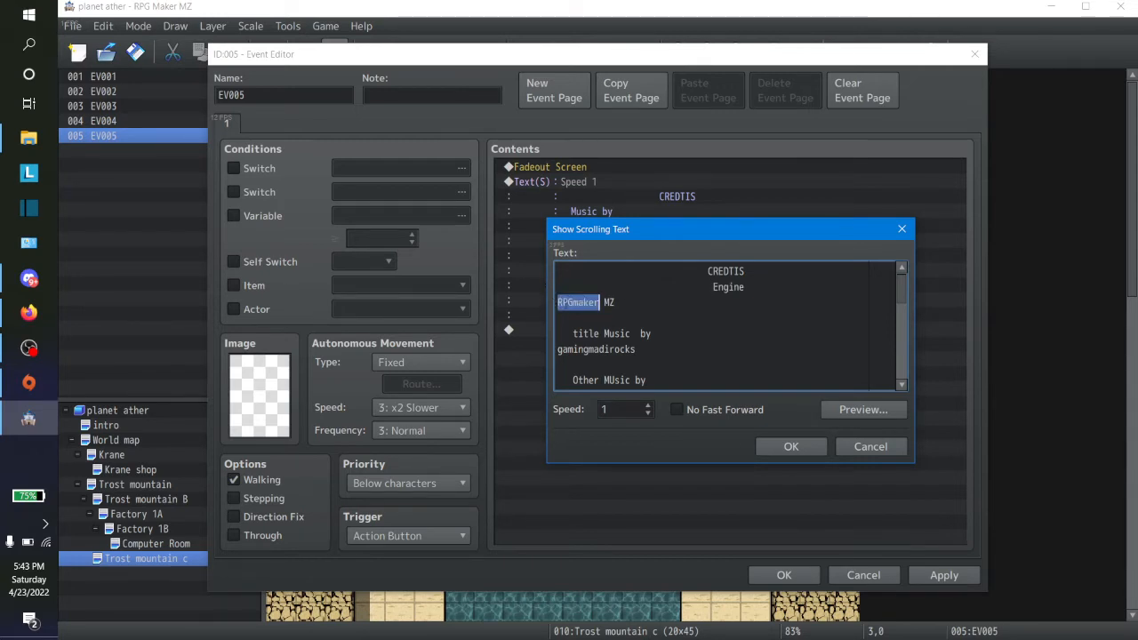
click(563, 302)
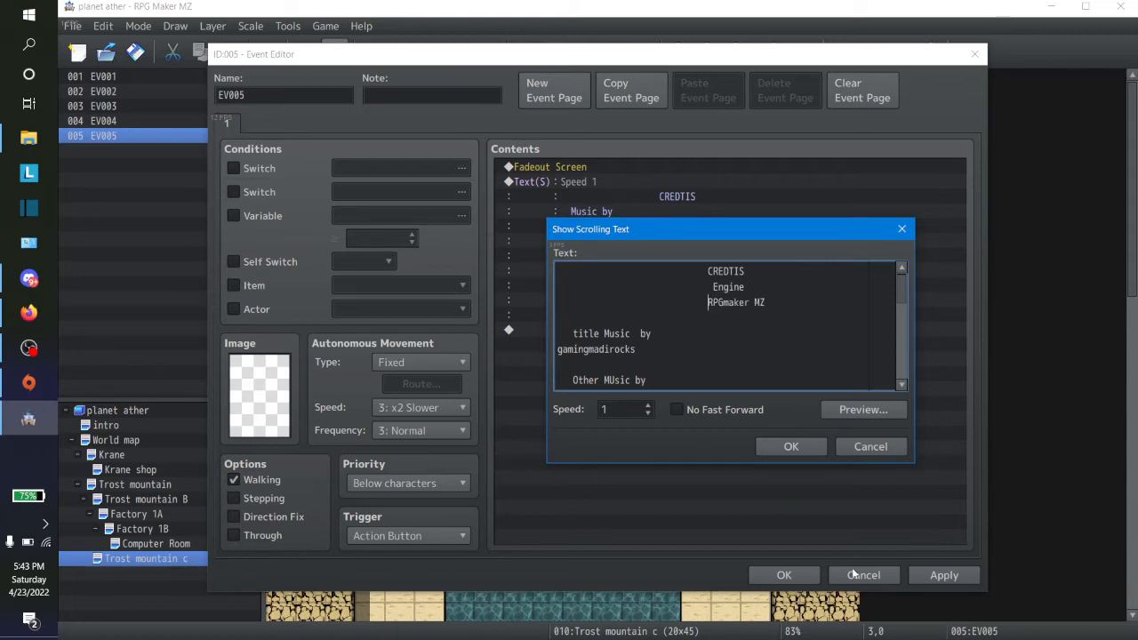
key(BackSpace)
key(BackSpace)
Step: Fix the indent of the title Music line and keep a blank line above it
drag(568, 334, 512, 334)
key(BackSpace)
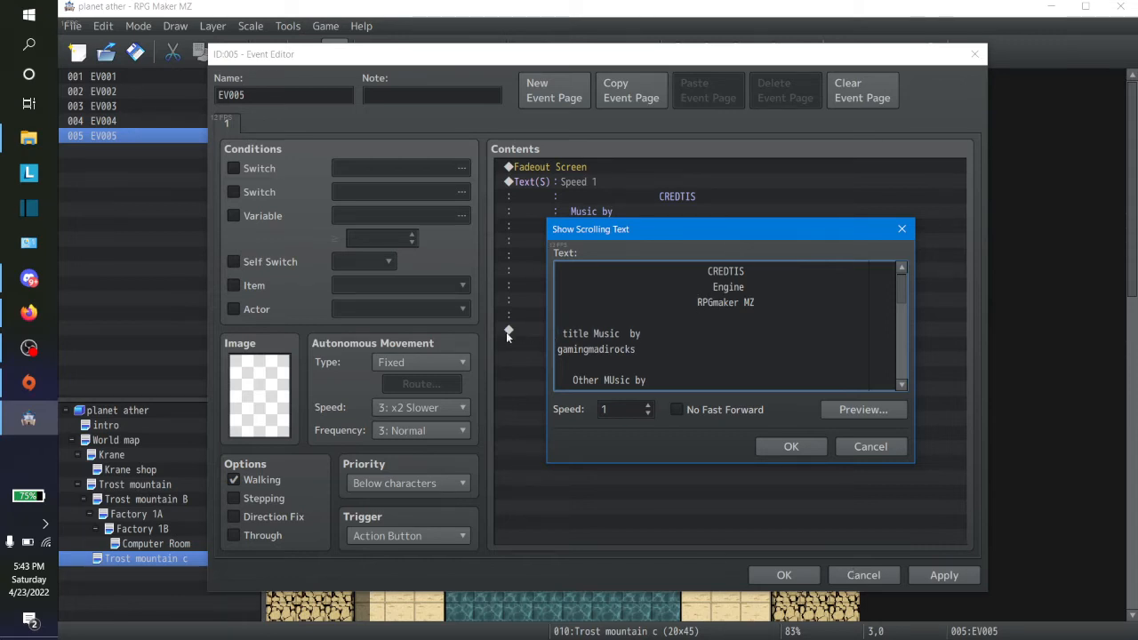
key(BackSpace)
key(Return)
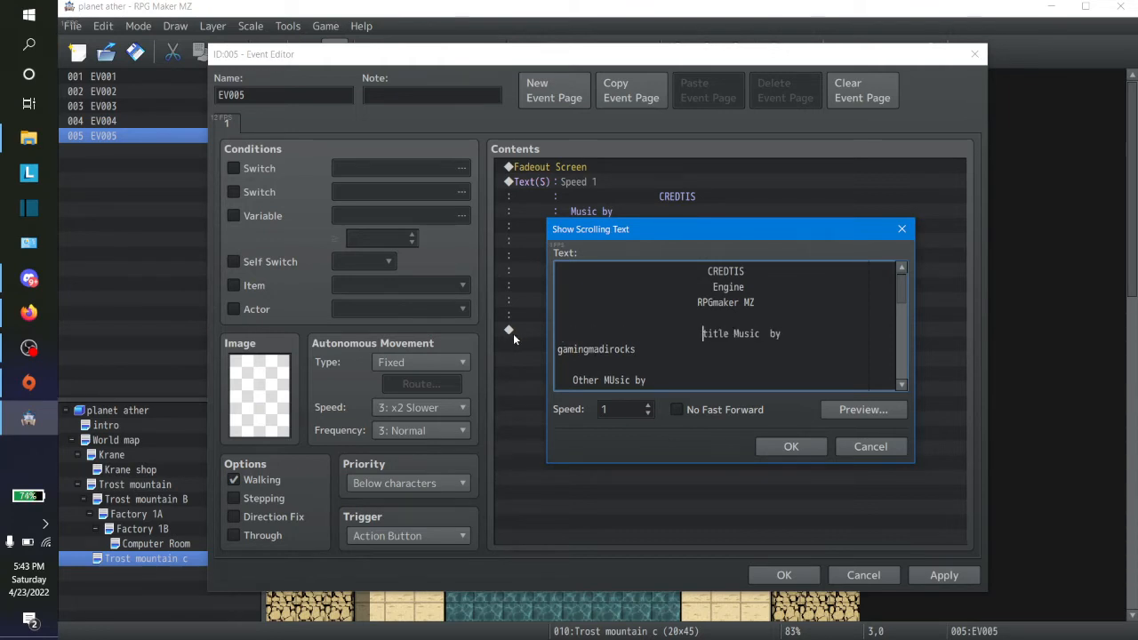
key(BackSpace)
key(BackSpace)
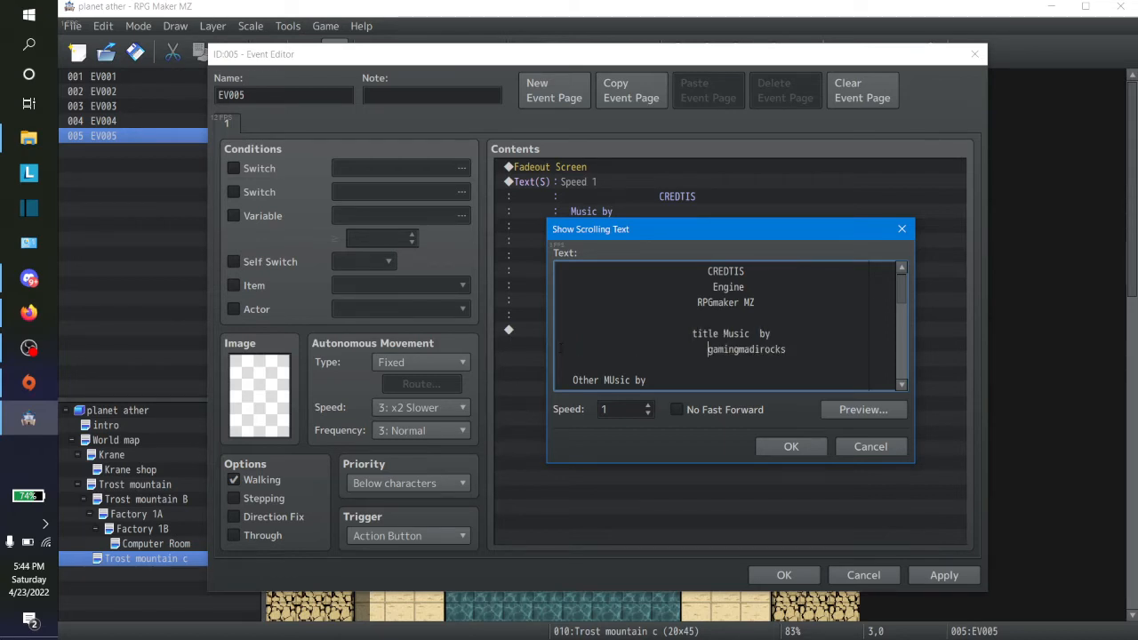
key(BackSpace)
key(BackSpace)
Step: Delete 'by' after title Music and move the author's name onto its own centred line
click(760, 333)
drag(778, 335, 761, 334)
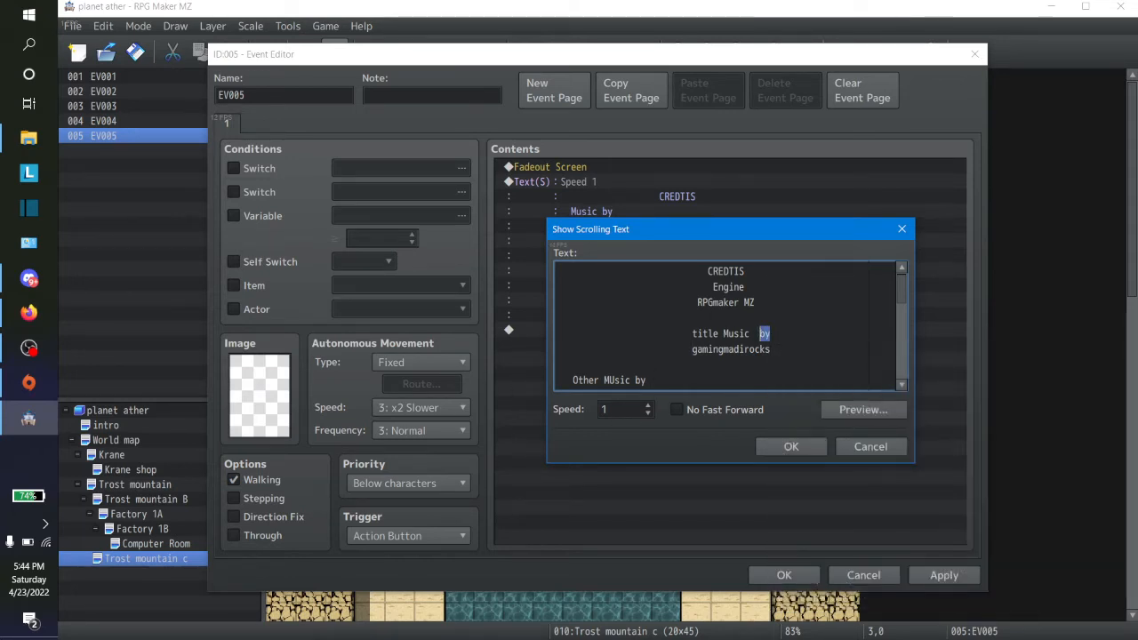
key(Delete)
key(Delete)
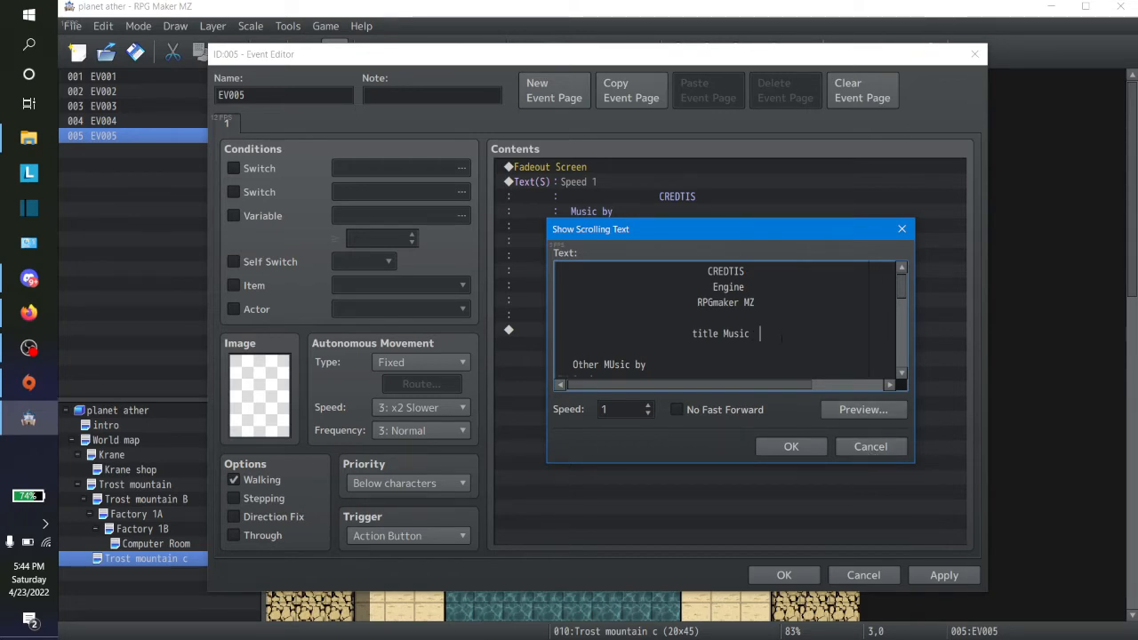
key(BackSpace)
key(BackSpace)
key(Return)
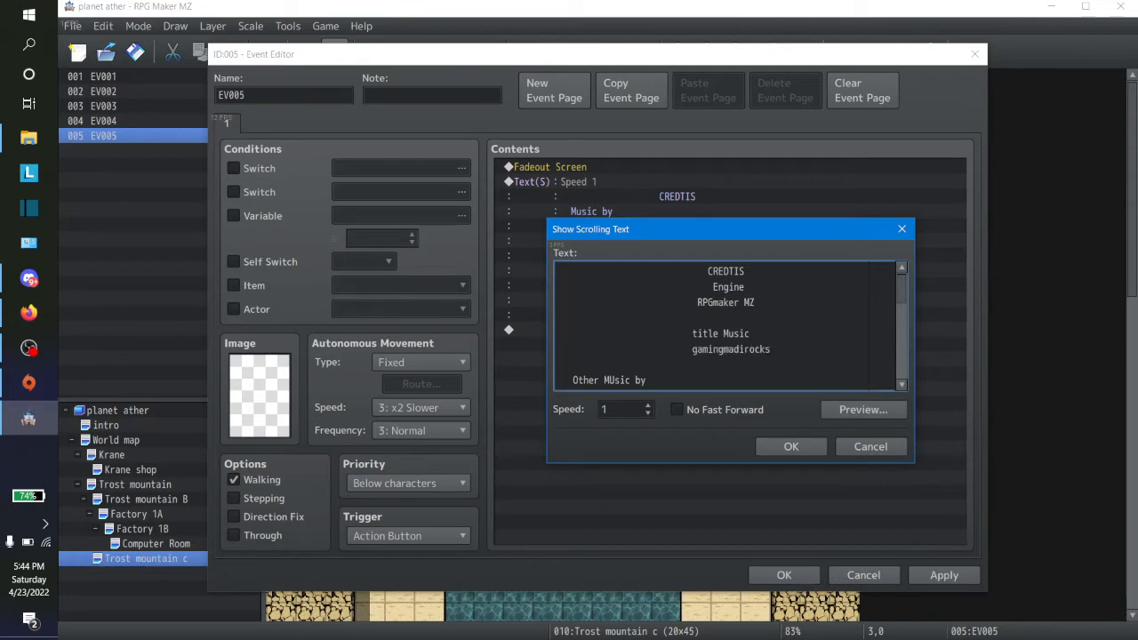
key(BackSpace)
key(BackSpace)
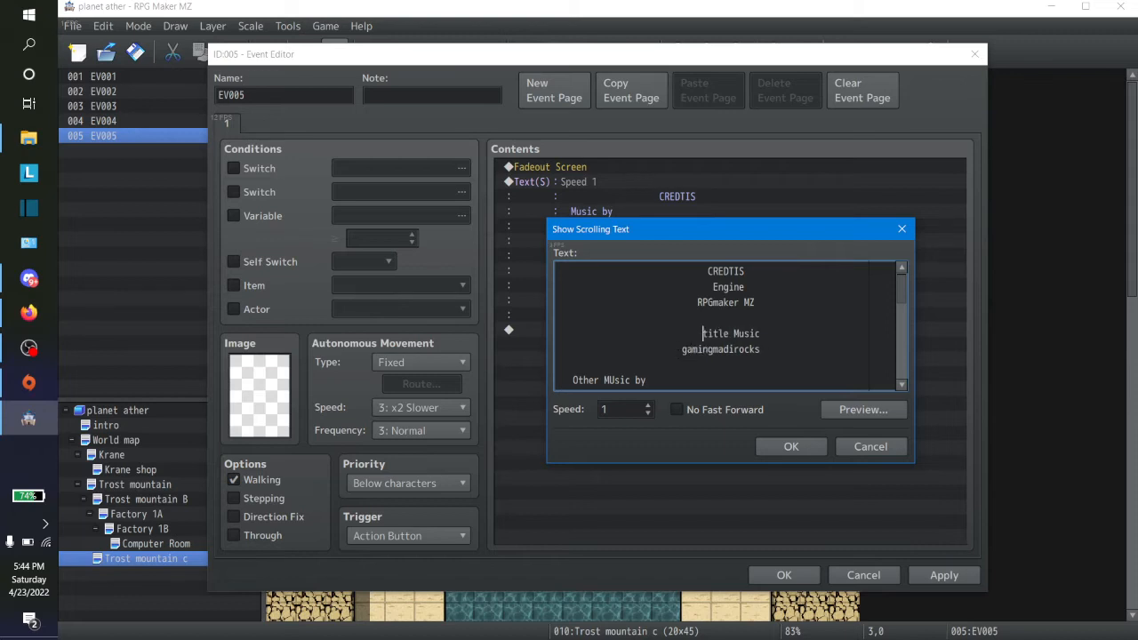
click(682, 349)
Step: Centre the Other MUsic by heading and indent the author's name beneath story by
scroll(659, 357, down, 1)
drag(574, 336, 472, 325)
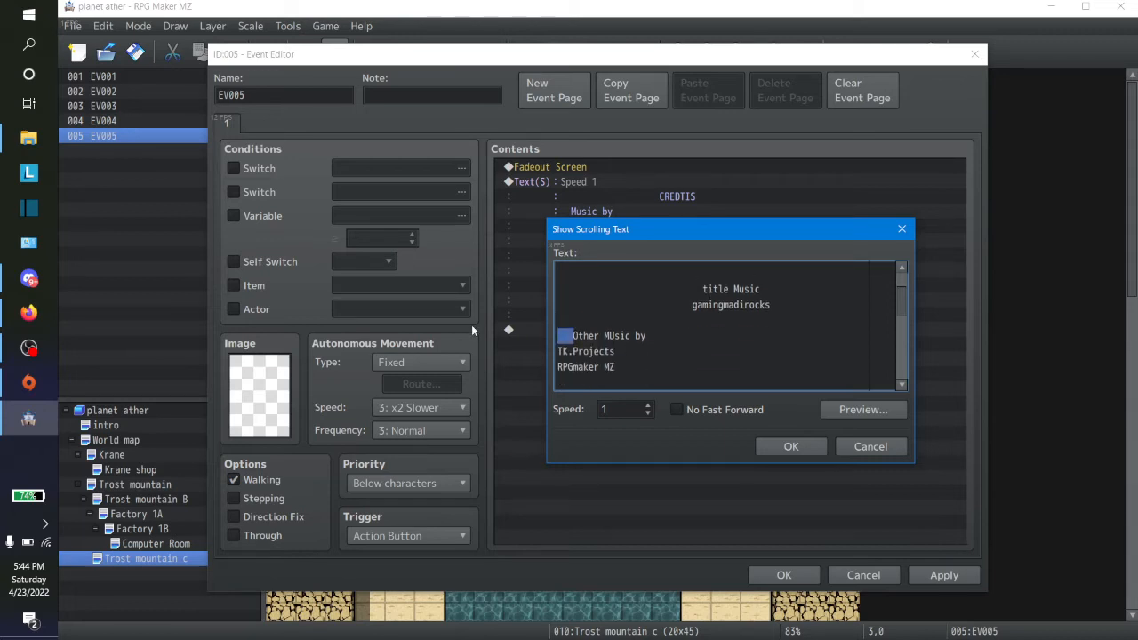
key(BackSpace)
key(Return)
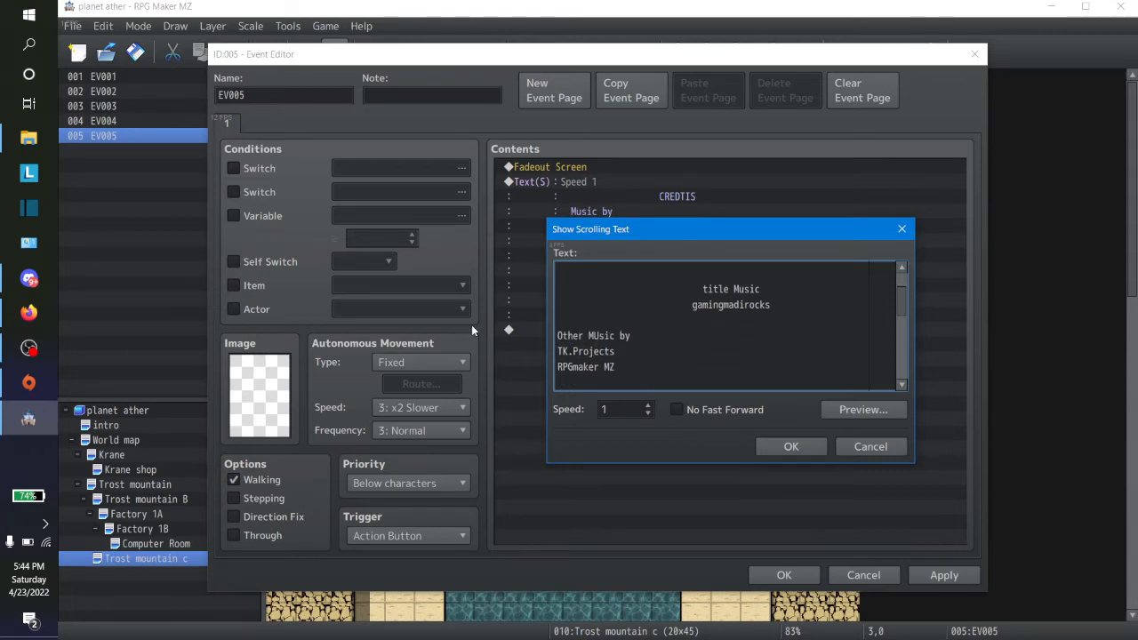
key(BackSpace)
key(BackSpace)
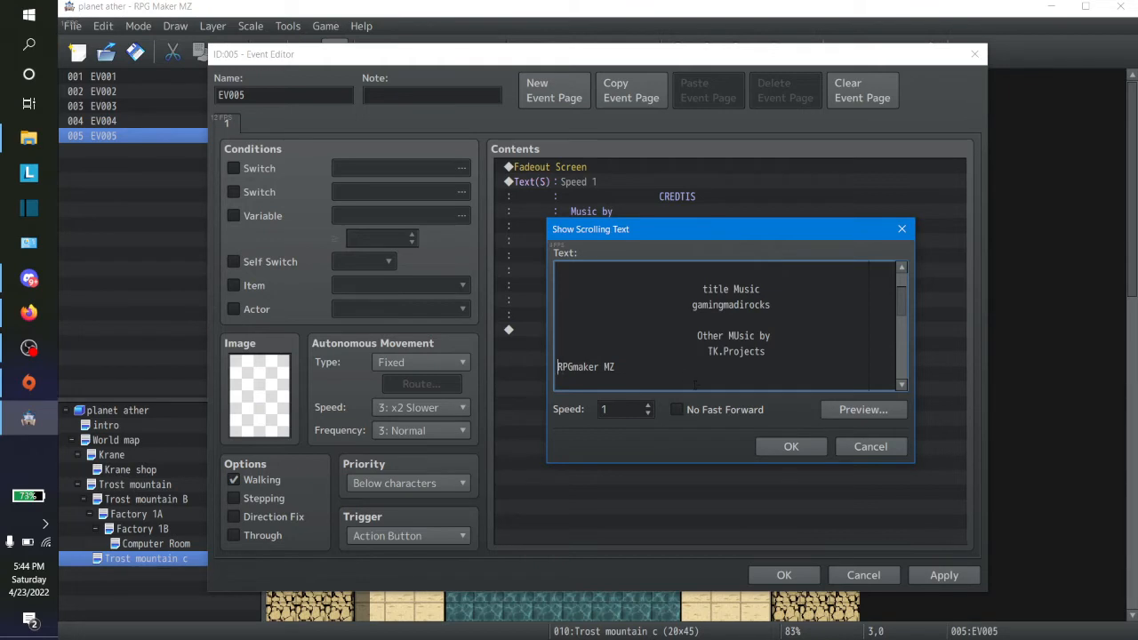
scroll(637, 318, down, 2)
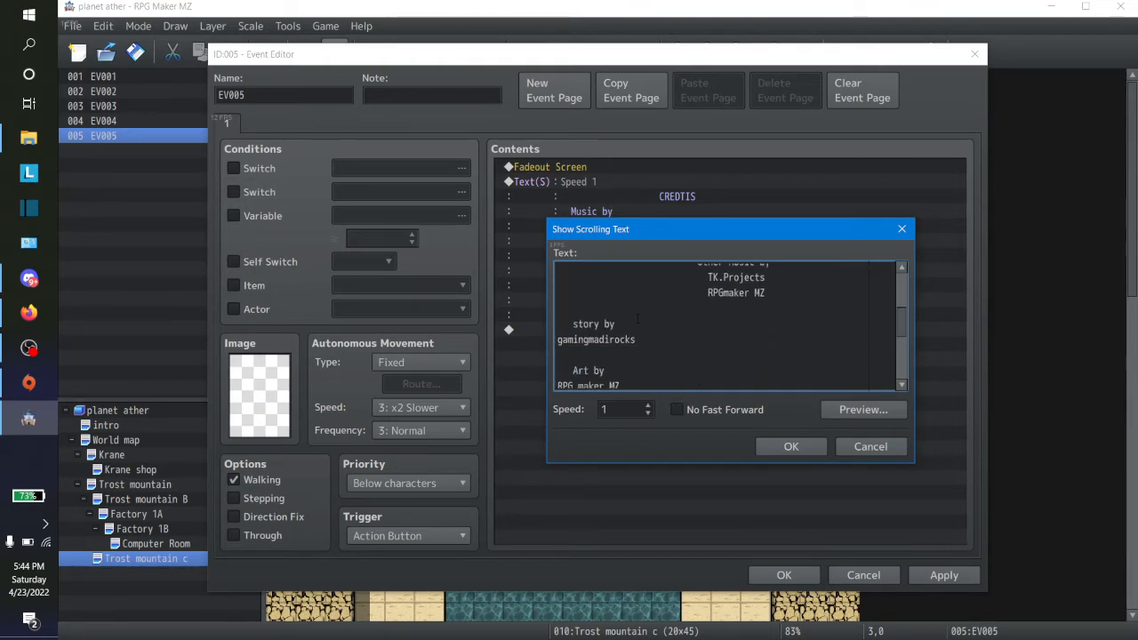
click(567, 324)
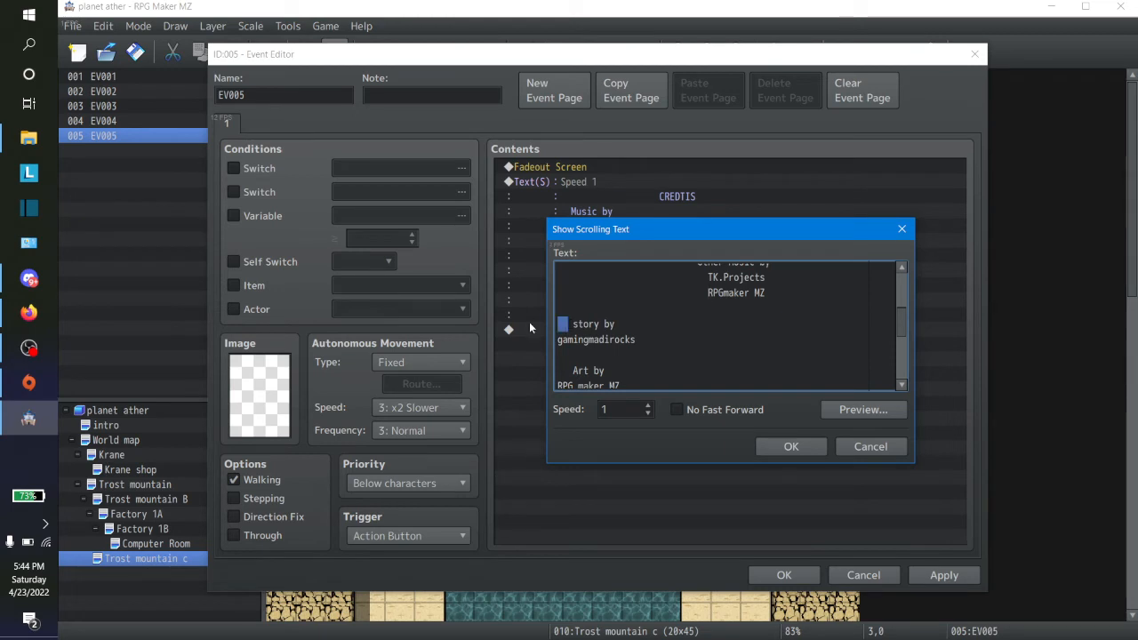
key(BackSpace)
key(BackSpace)
key(BackSpace)
key(BackSpace)
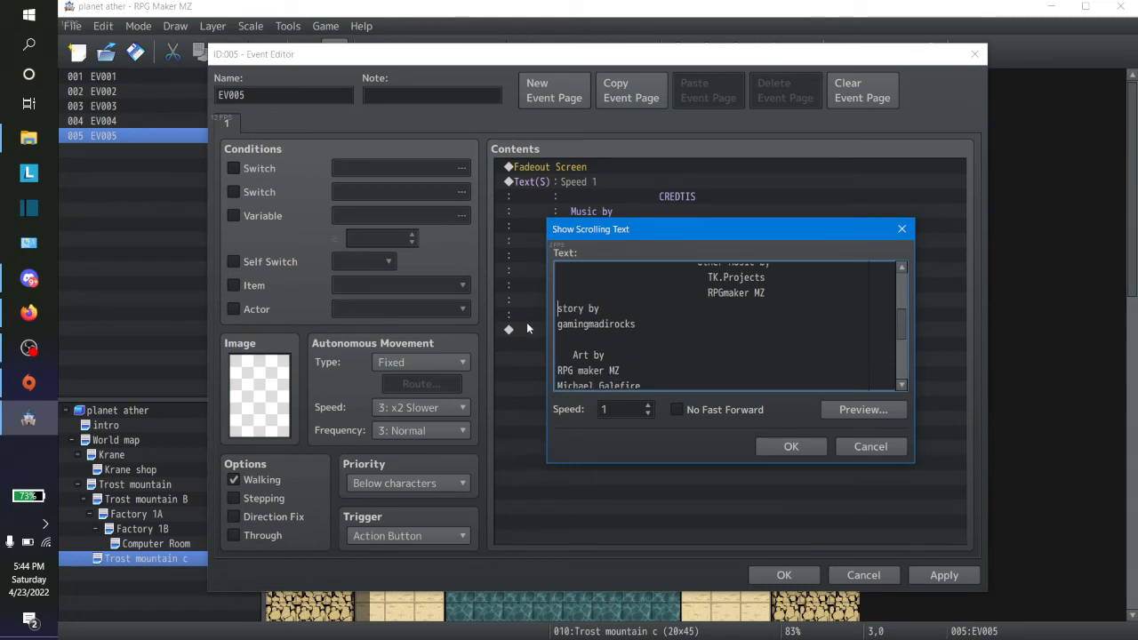
key(ctrl+z)
key(ctrl+z)
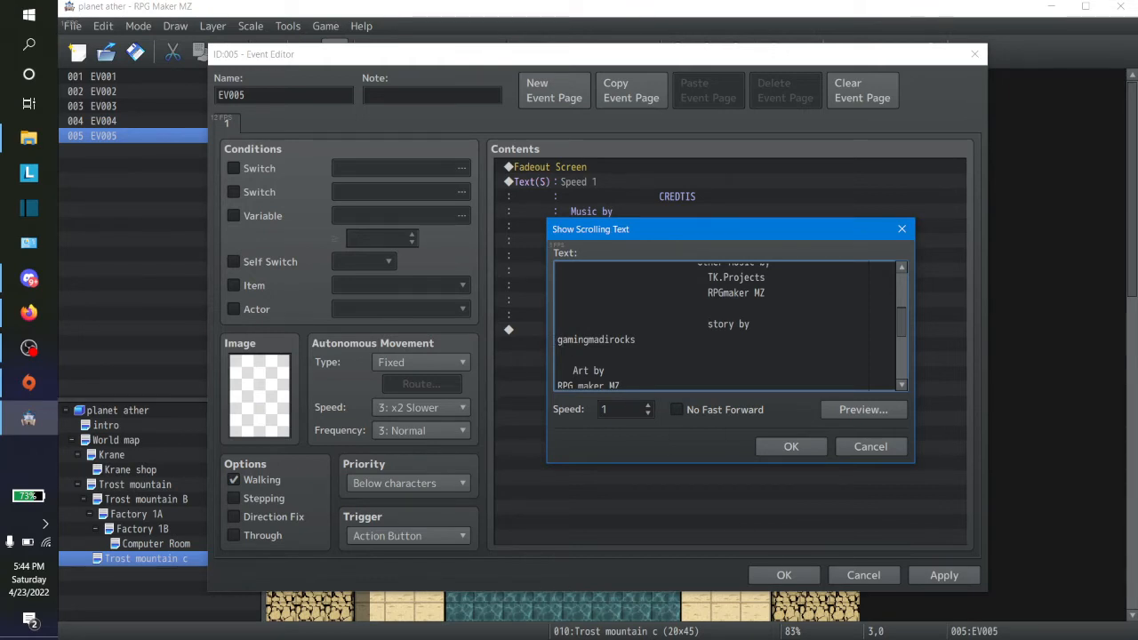
key(ctrl+v)
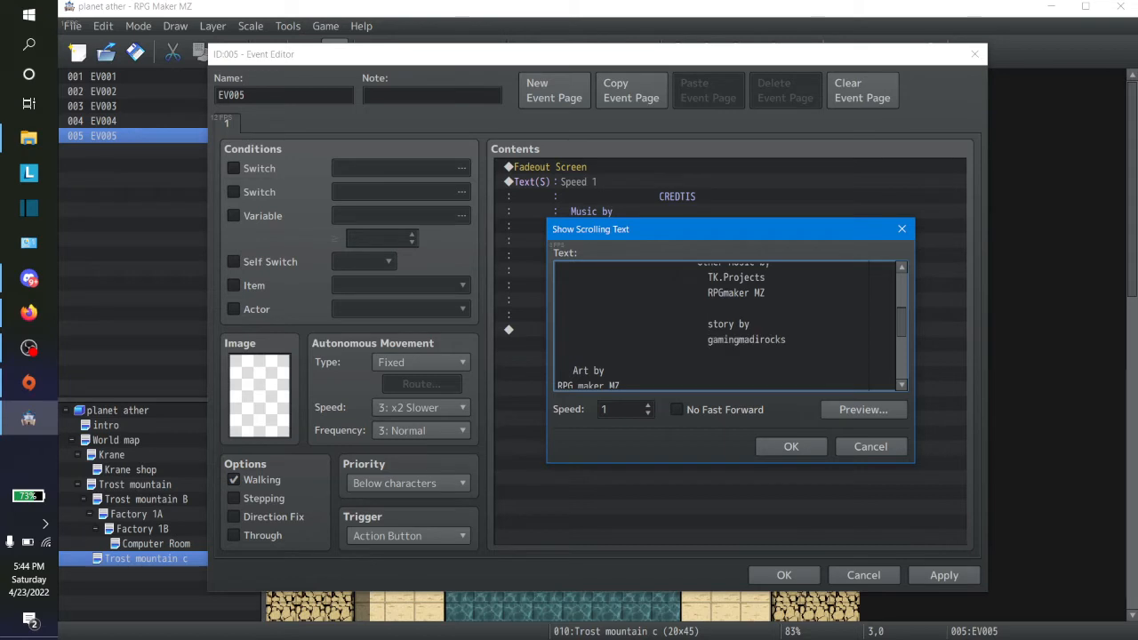
key(BackSpace)
key(BackSpace)
key(BackSpace)
Step: Clean the blank line above Art by and centre RPG maker MZ and the artist's name beneath it
key(shift+Home)
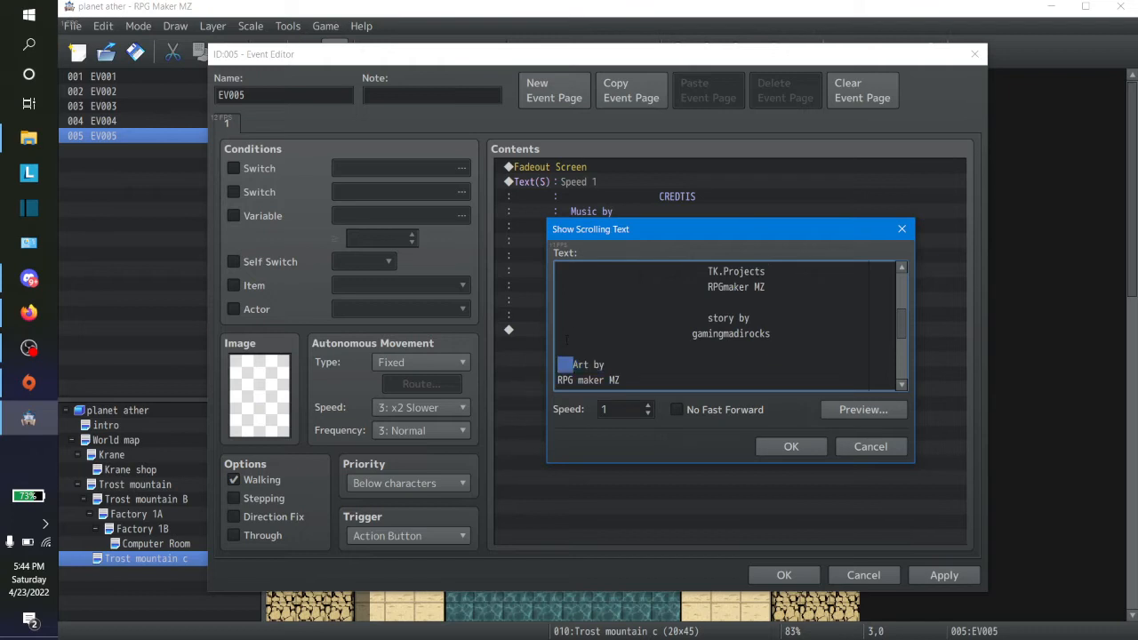
key(BackSpace)
key(BackSpace)
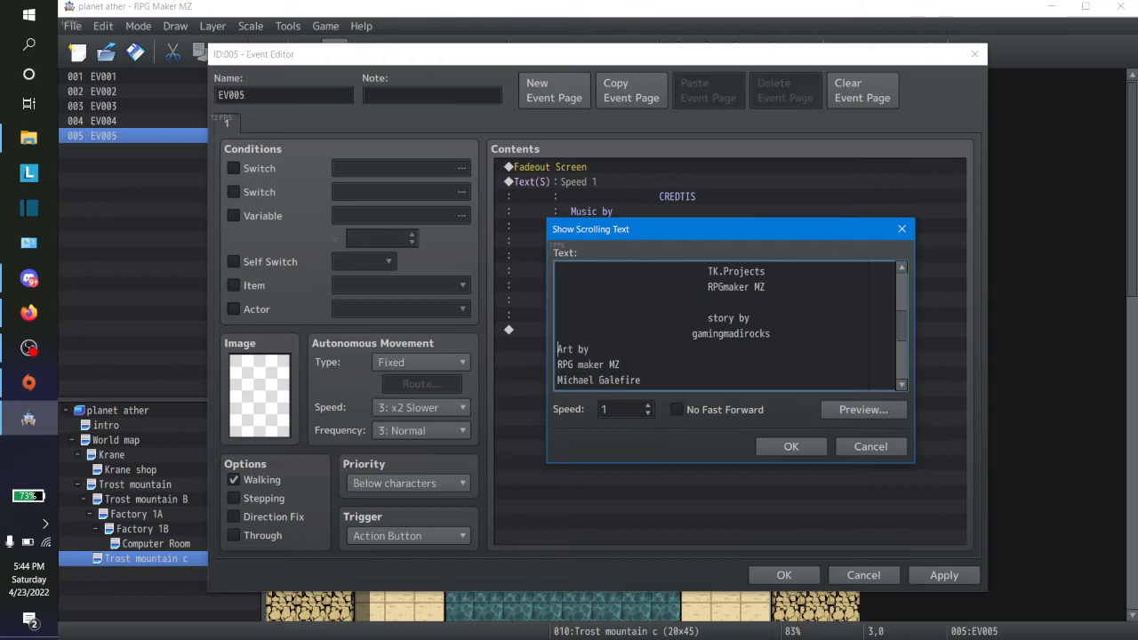
key(Return)
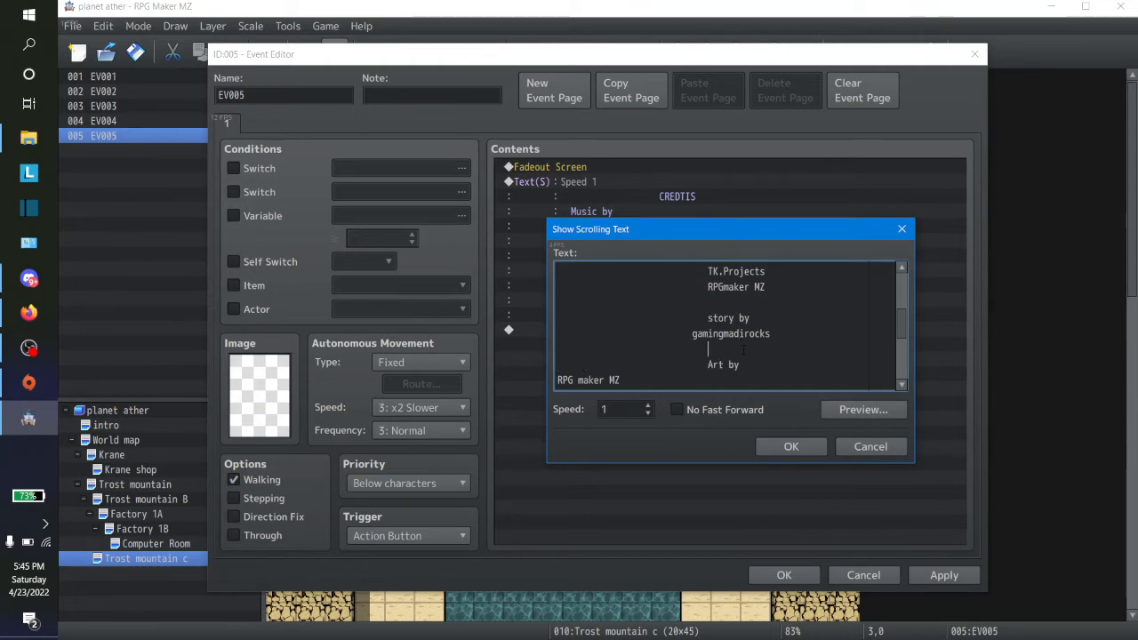
drag(744, 350, 520, 354)
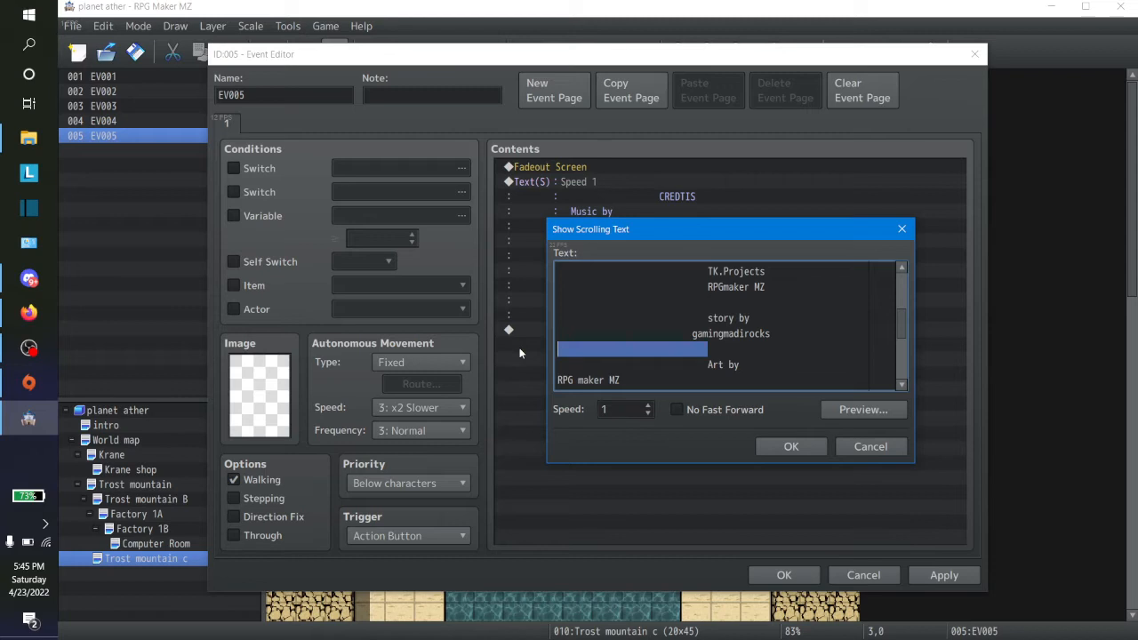
key(BackSpace)
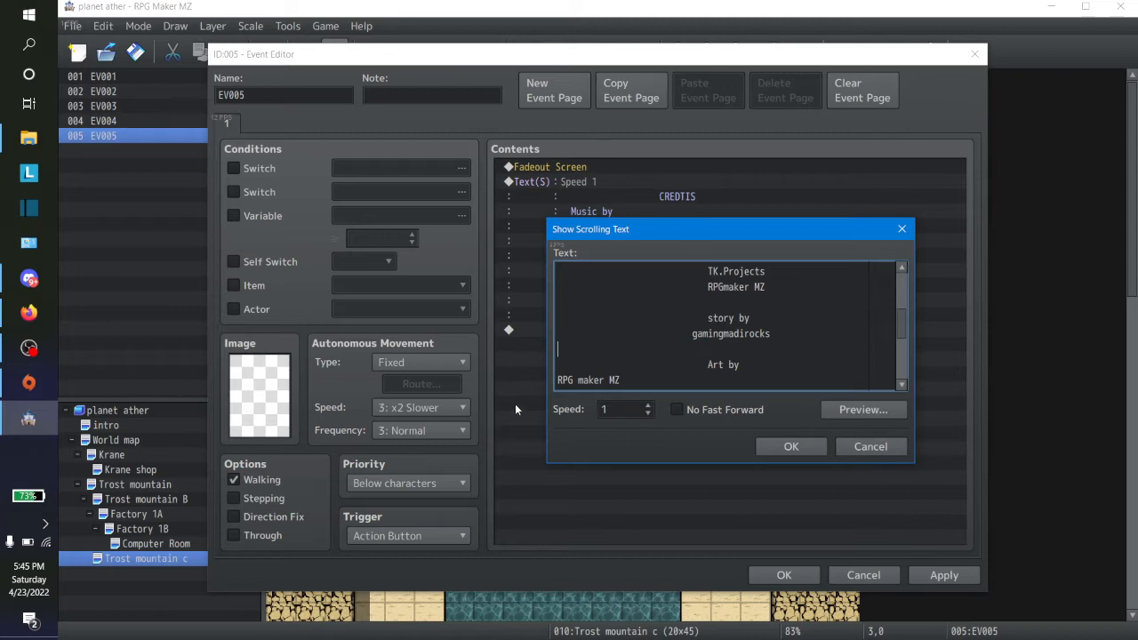
scroll(560, 333, down, 1)
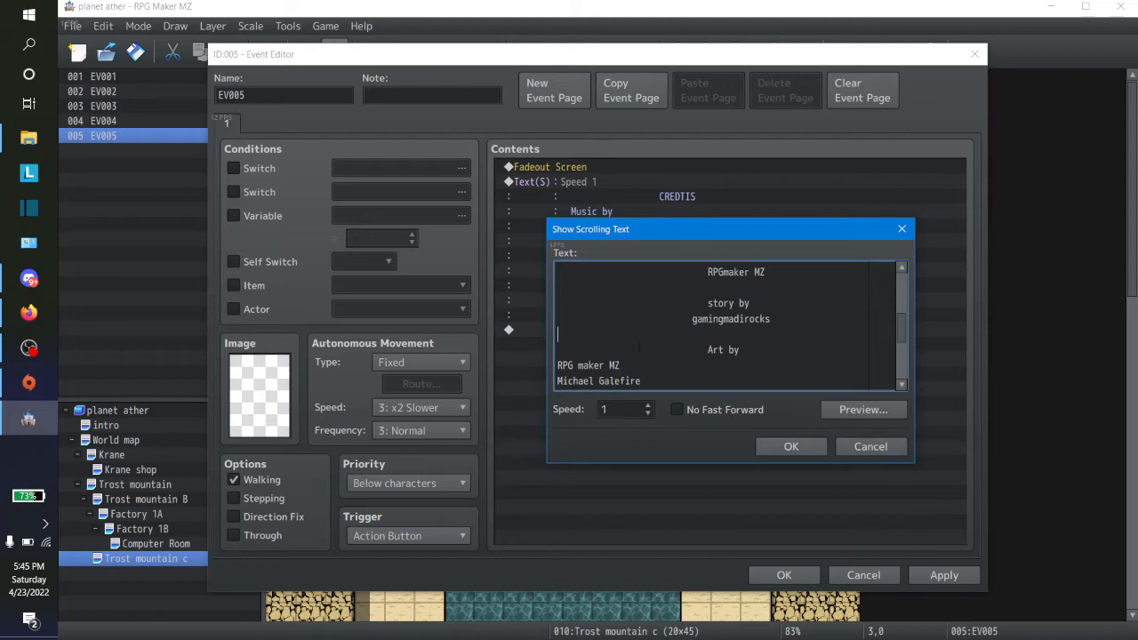
click(559, 336)
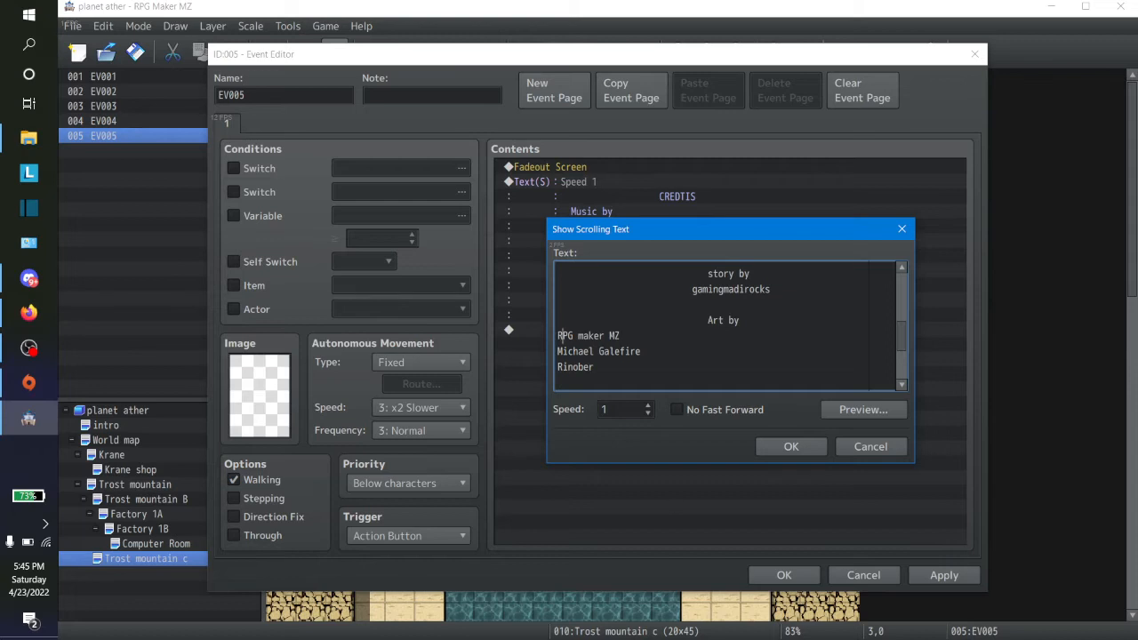
key(ctrl+v)
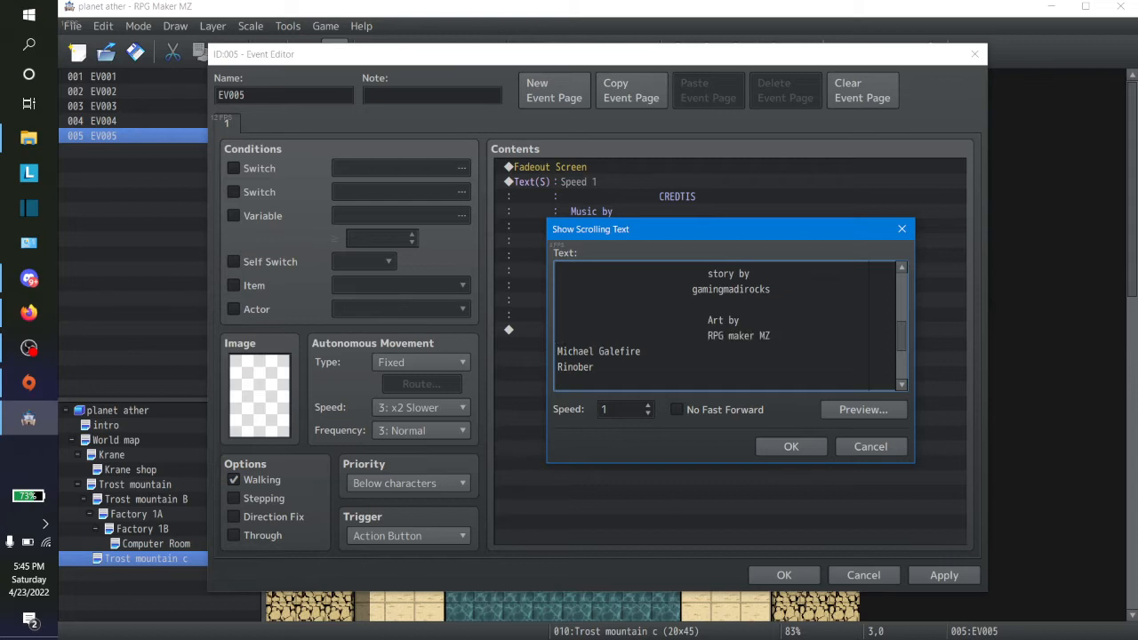
key(BackSpace)
key(BackSpace)
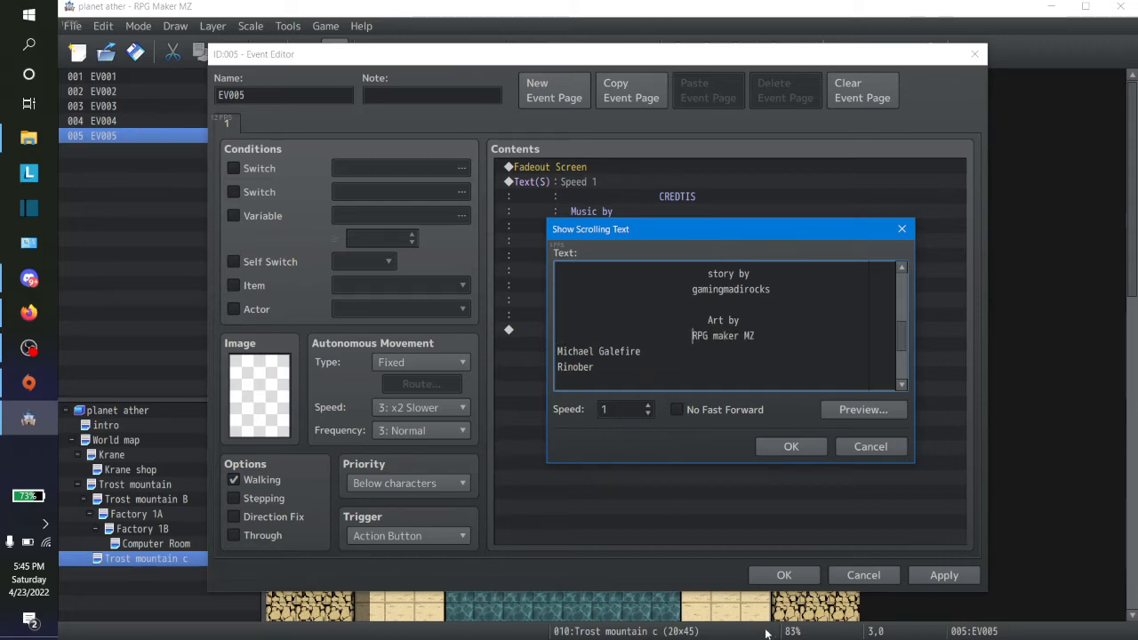
click(559, 352)
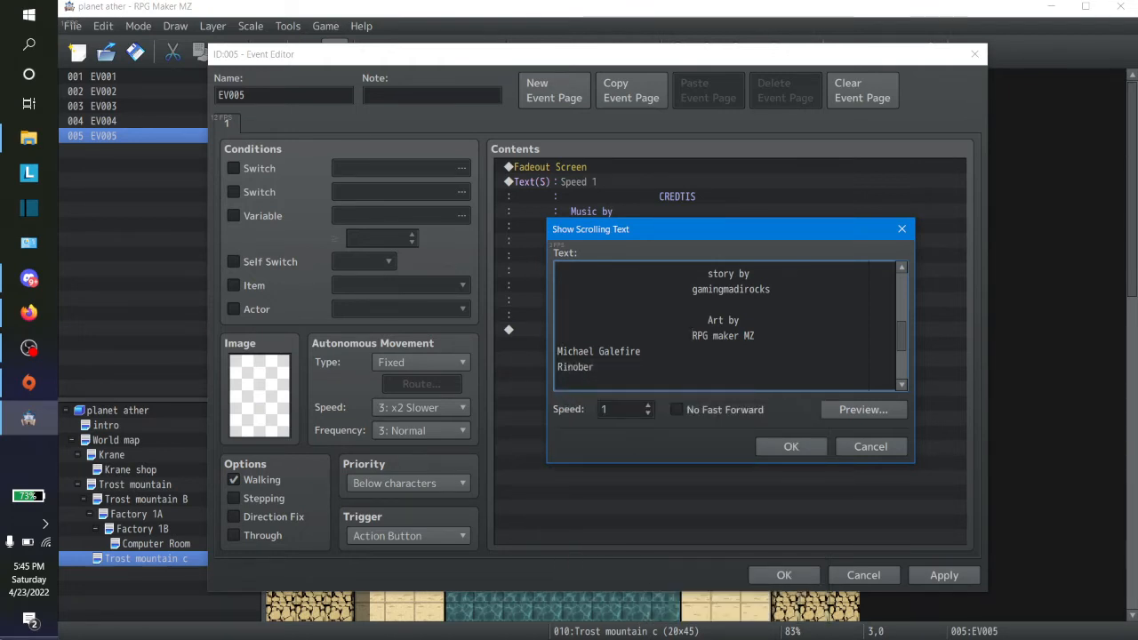
key(ctrl+v)
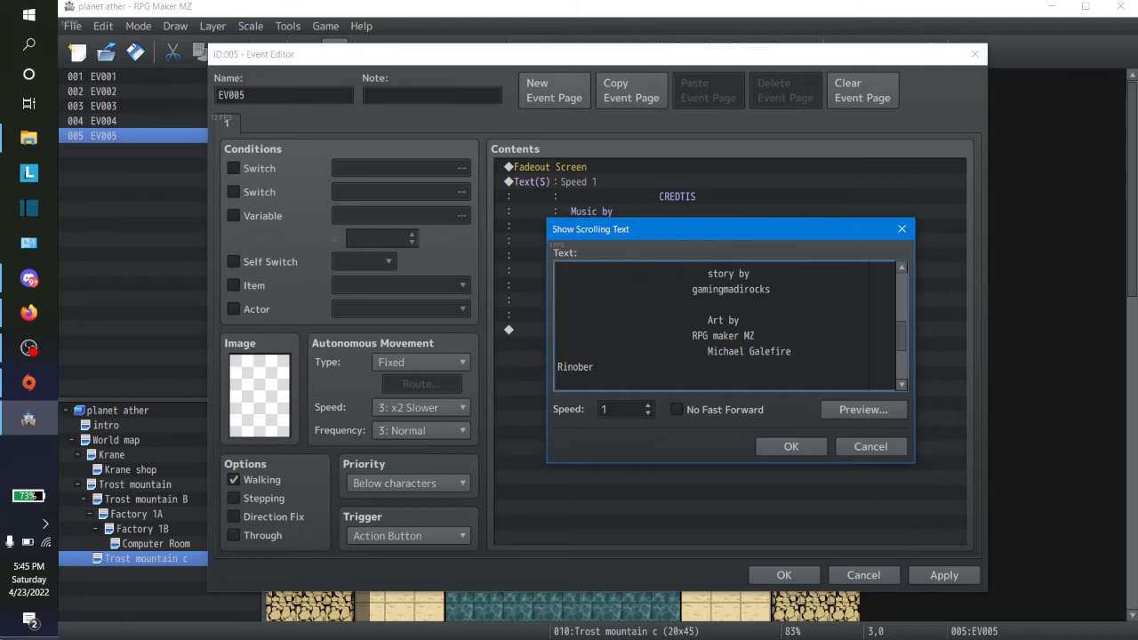
key(BackSpace)
key(BackSpace)
key(BackSpace)
key(BackSpace)
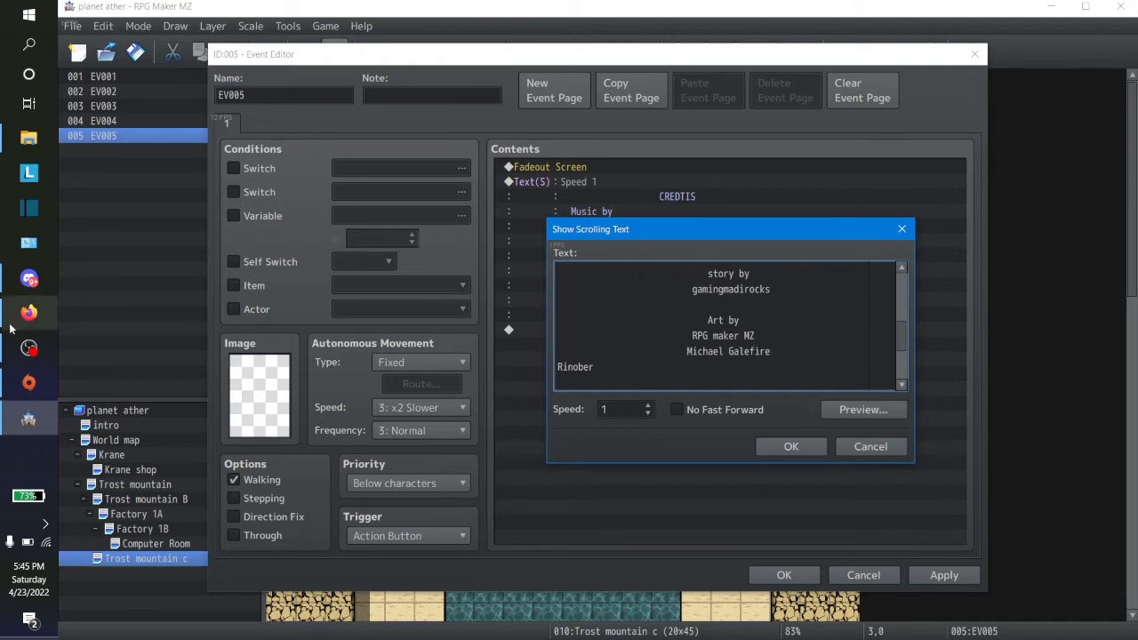
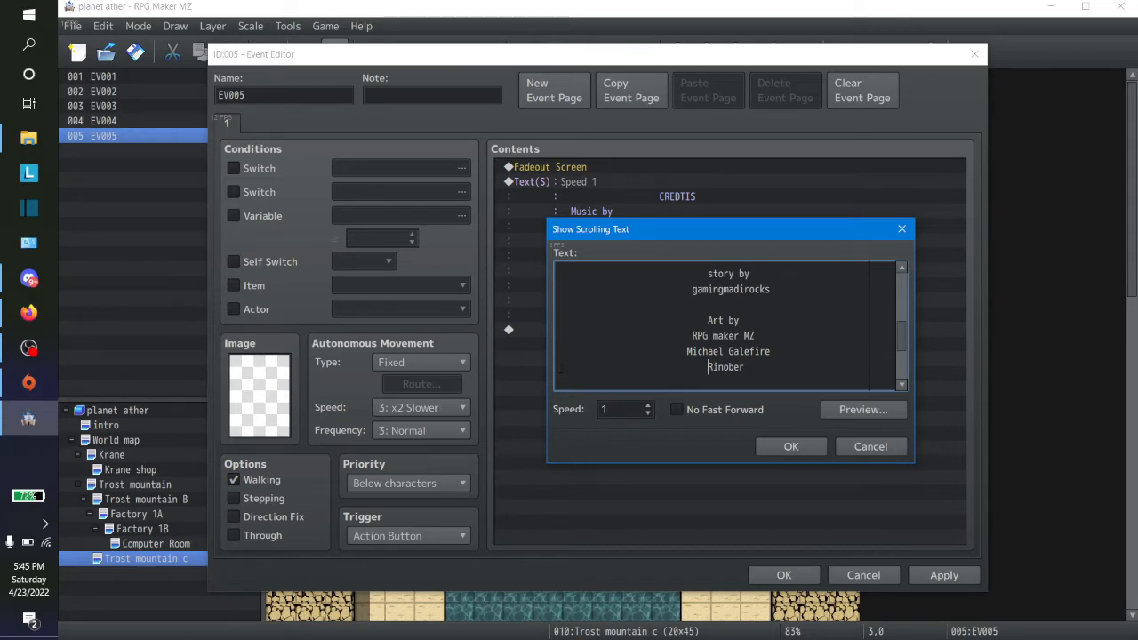
Step: Centre the 'EVFX by', 'Dreams Circle' and 'RPGmaker MZ' credit lines under the Art credits
scroll(755, 329, down, 2)
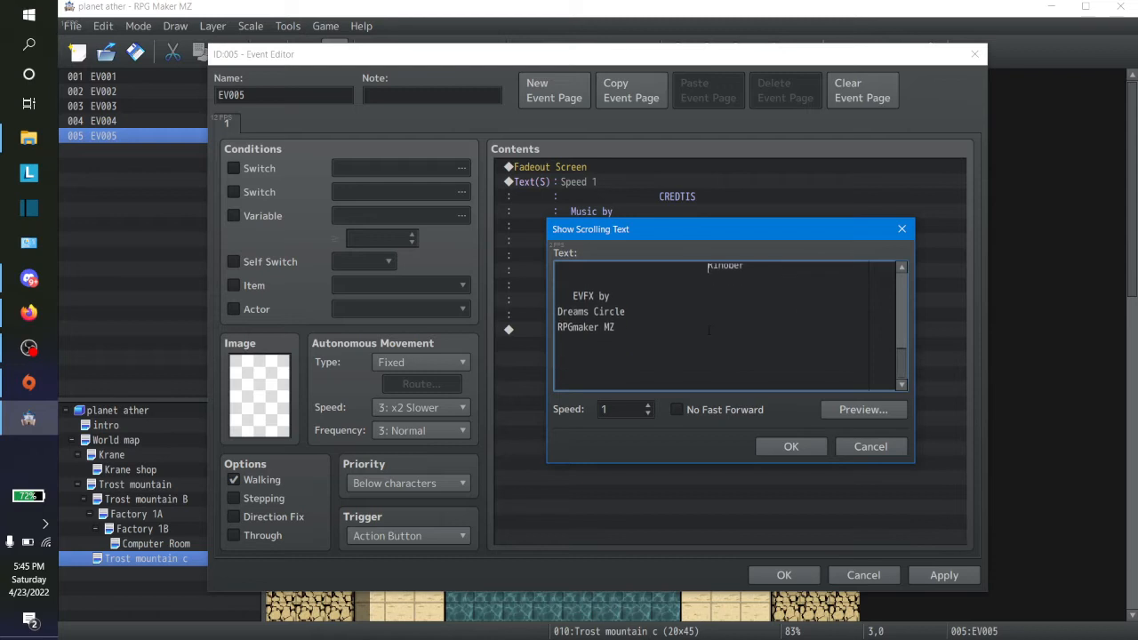
scroll(622, 329, up, 1)
scroll(560, 325, down, 1)
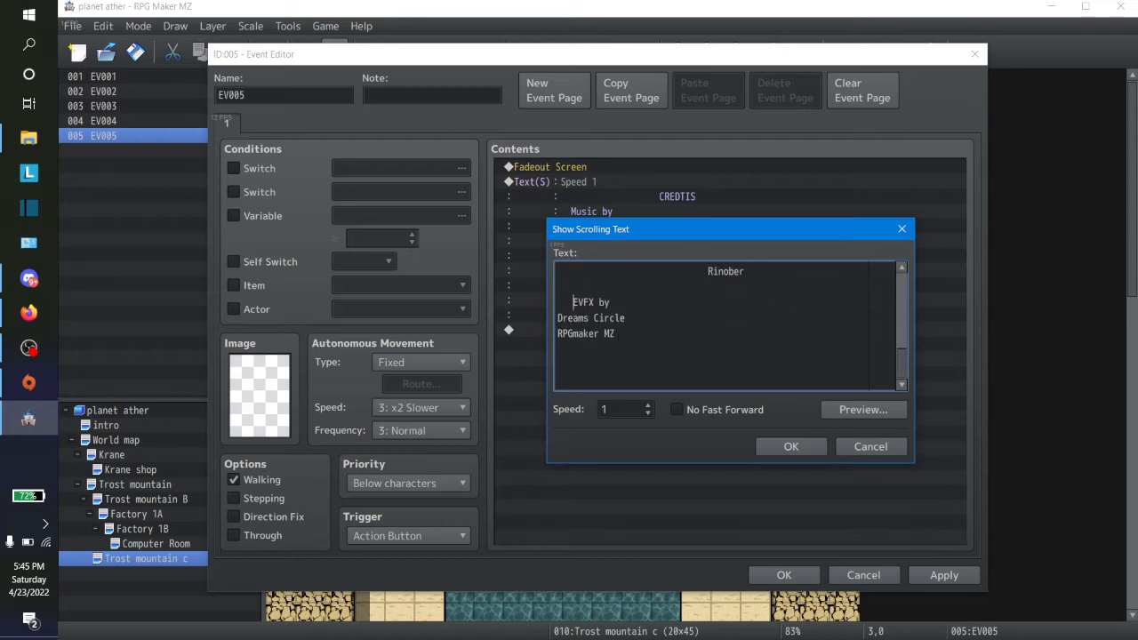
key(BackSpace)
key(BackSpace)
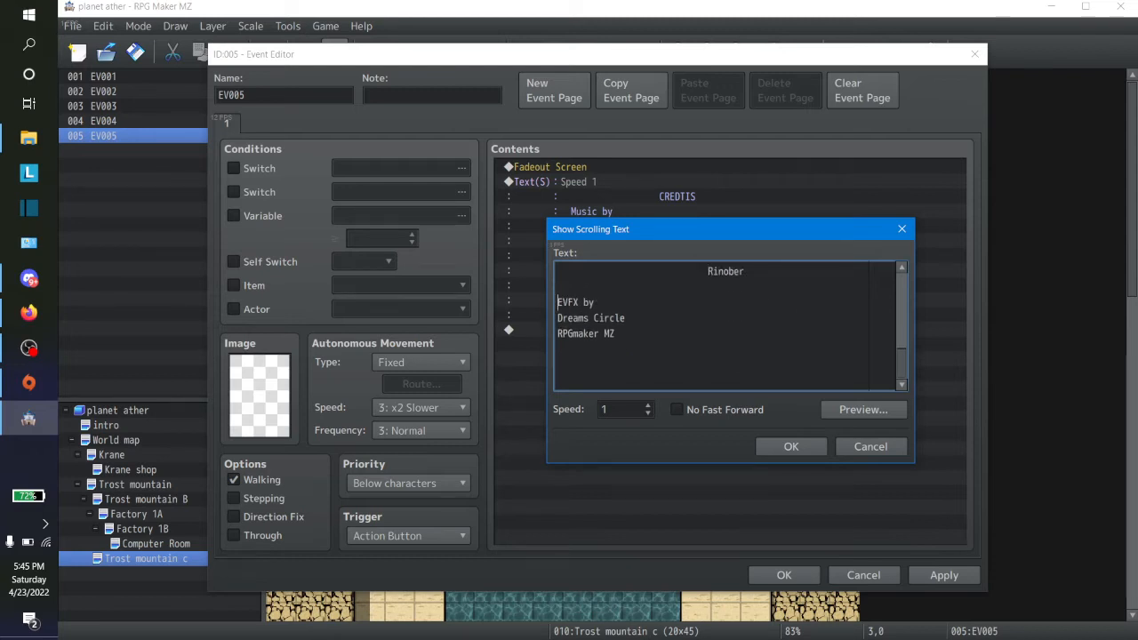
key(ctrl+v)
key(ctrl+v)
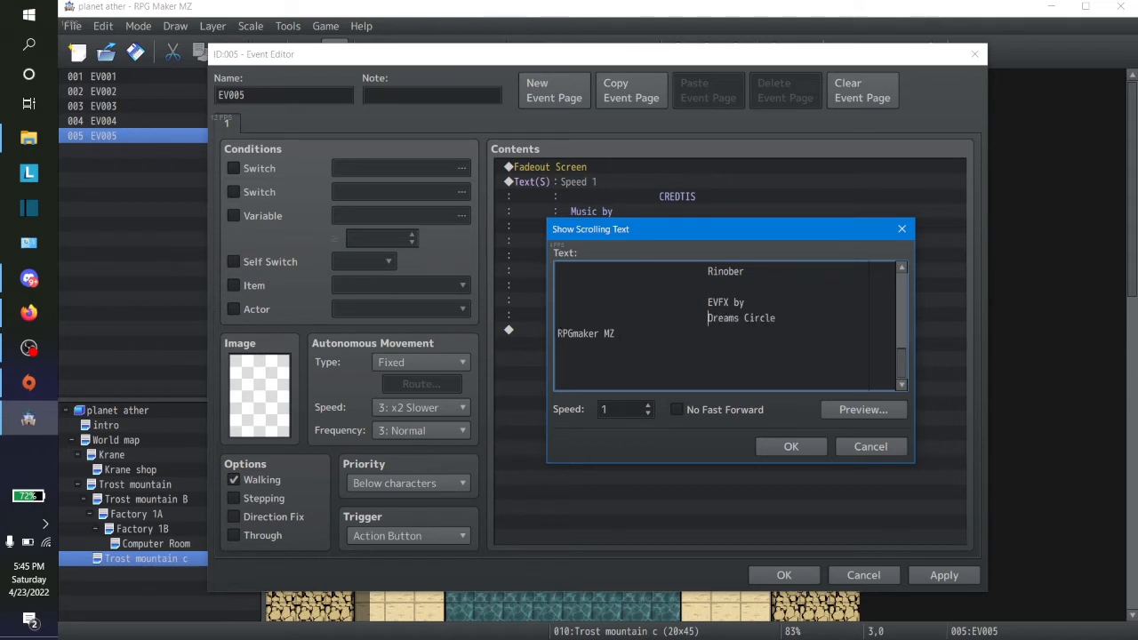
key(ctrl+v)
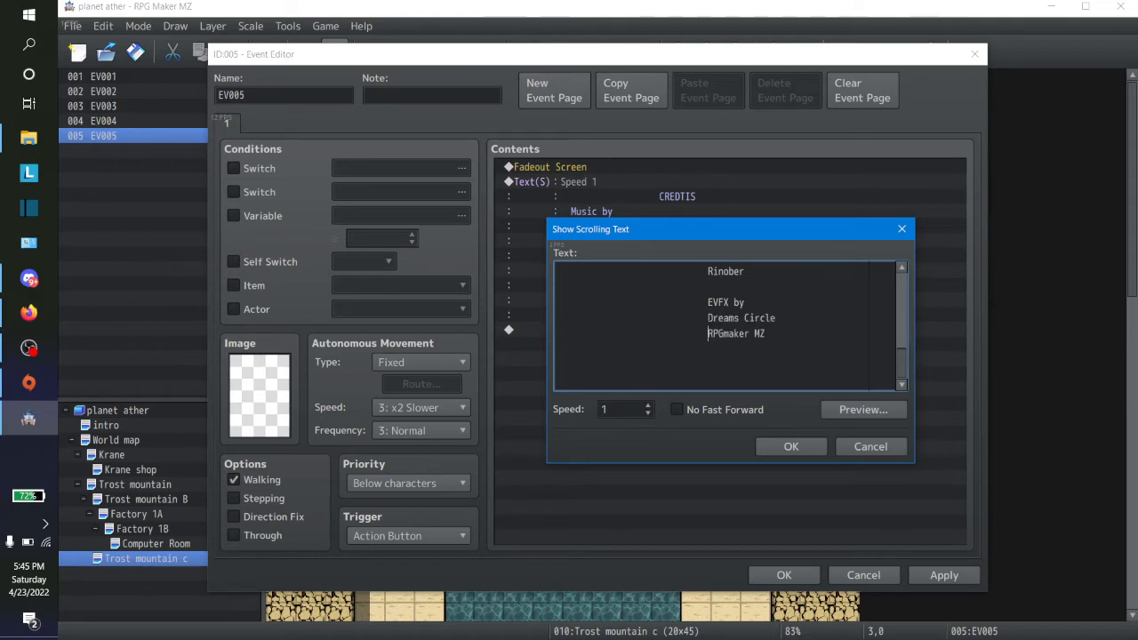
key(Up)
key(BackSpace)
key(BackSpace)
key(BackSpace)
key(BackSpace)
key(BackSpace)
key(BackSpace)
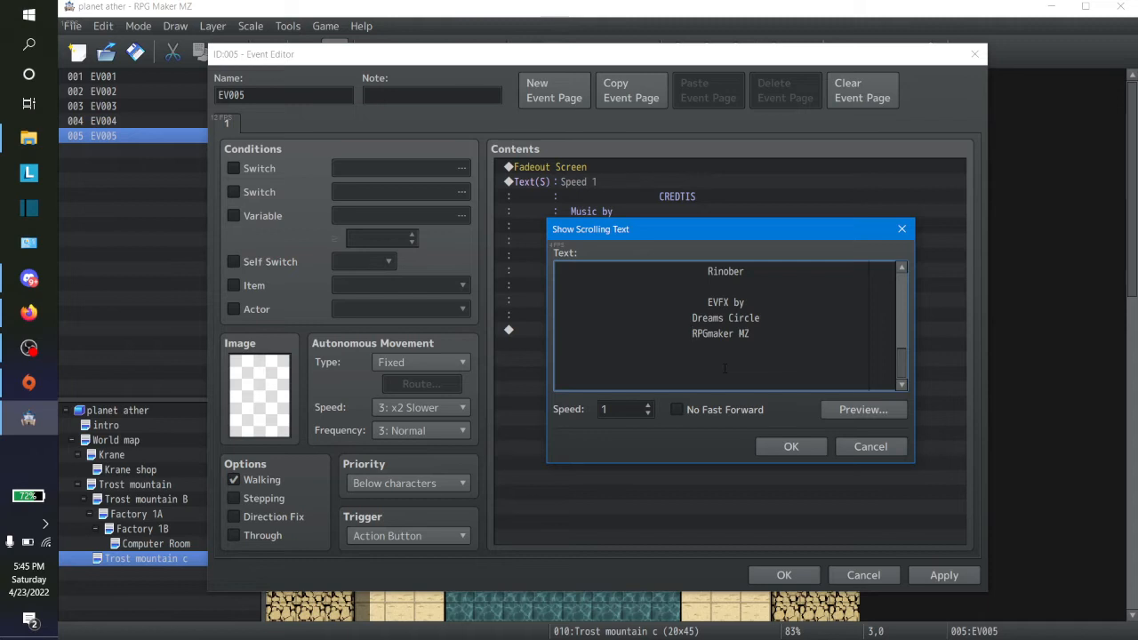
Step: Correct the start of the last Art credit name to begin with 'Ri'
scroll(725, 367, up, 3)
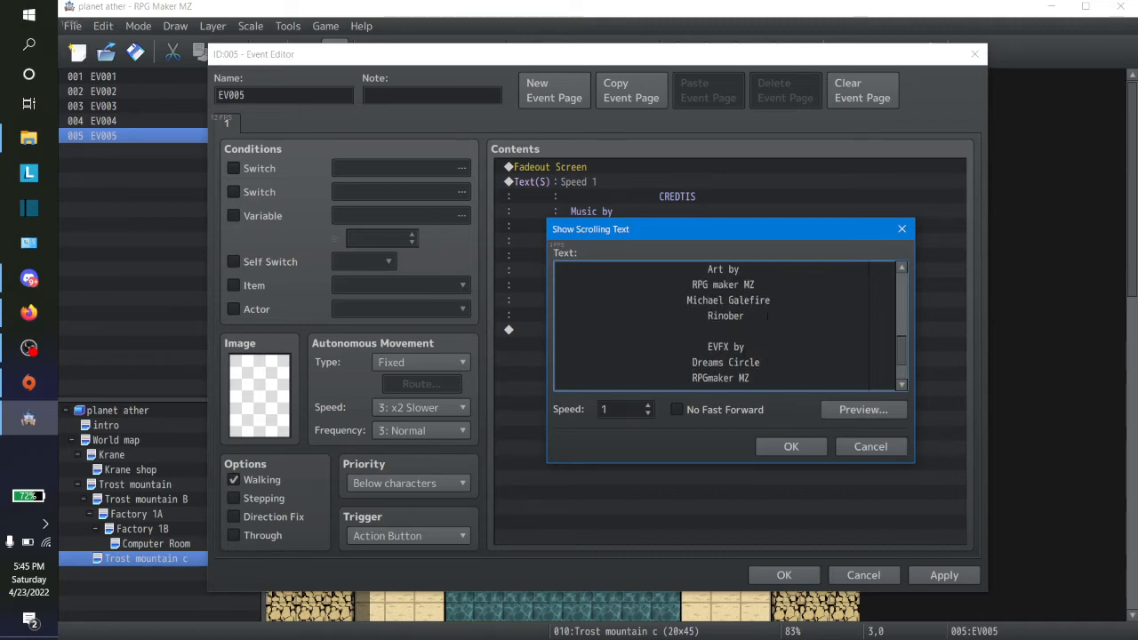
scroll(768, 314, up, 1)
scroll(767, 316, down, 1)
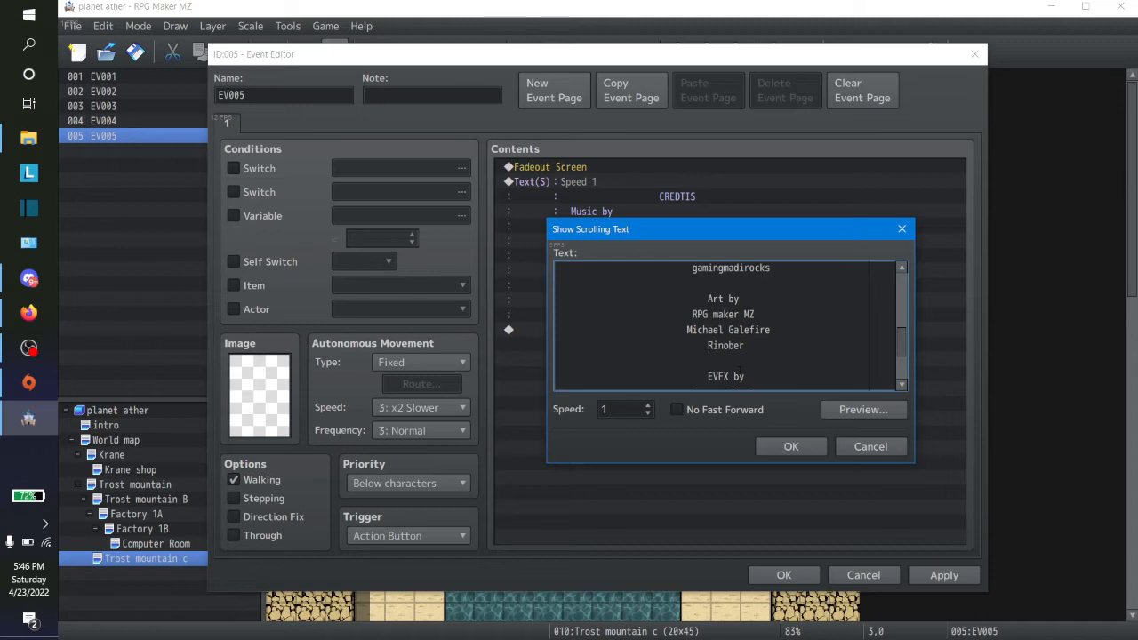
key(BackSpace)
key(BackSpace)
key(BackSpace)
text(Ri)
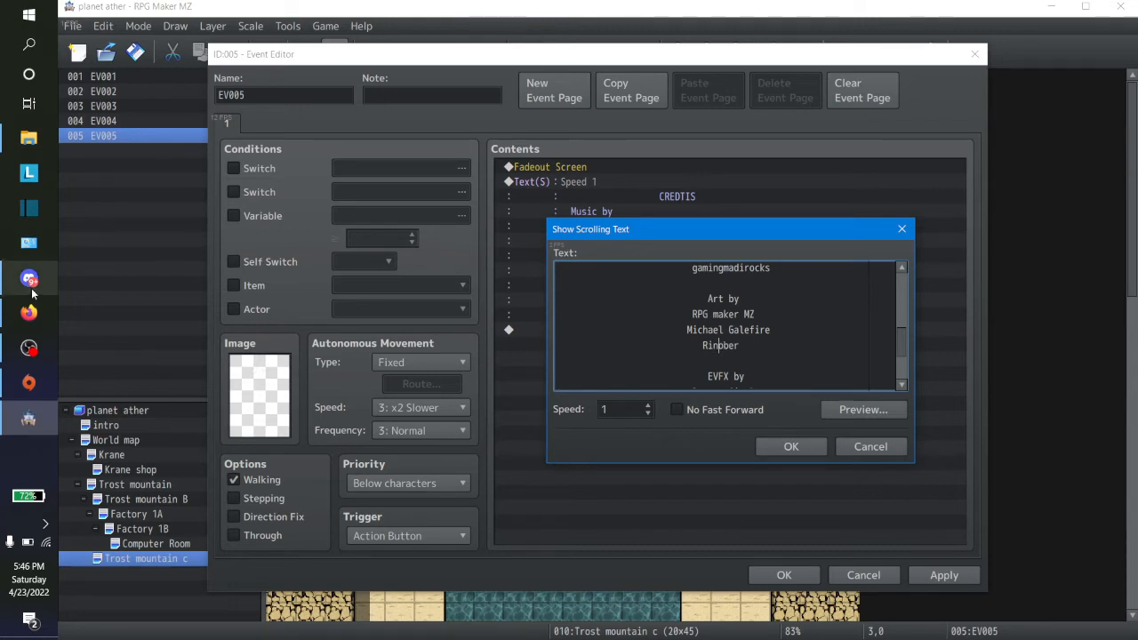
click(29, 143)
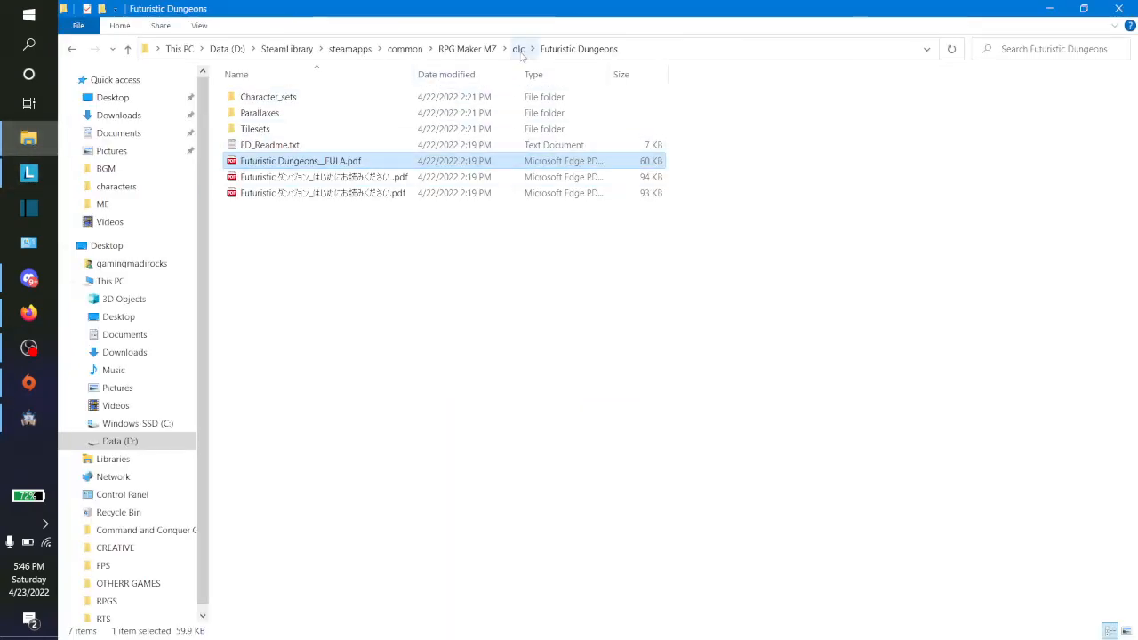
double_click(304, 163)
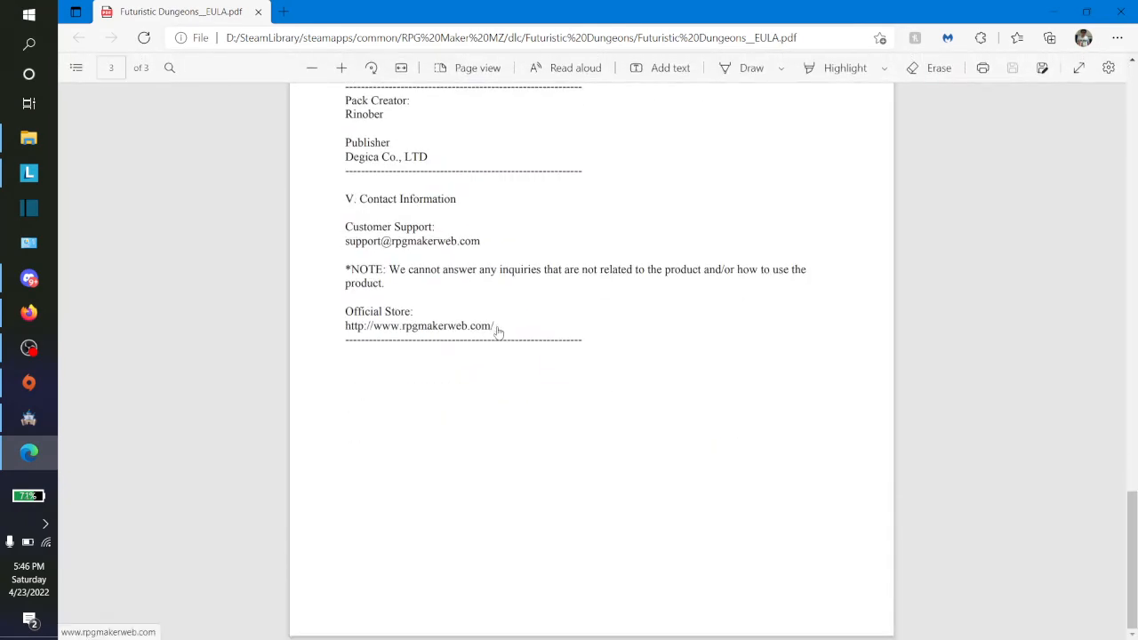
click(1128, 9)
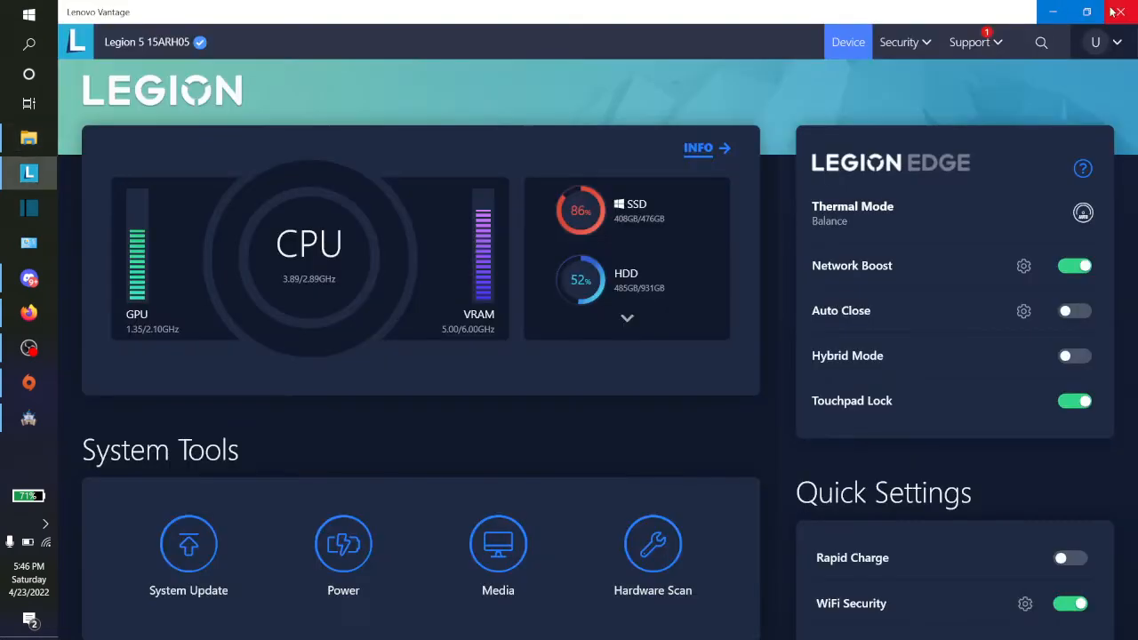
click(1123, 8)
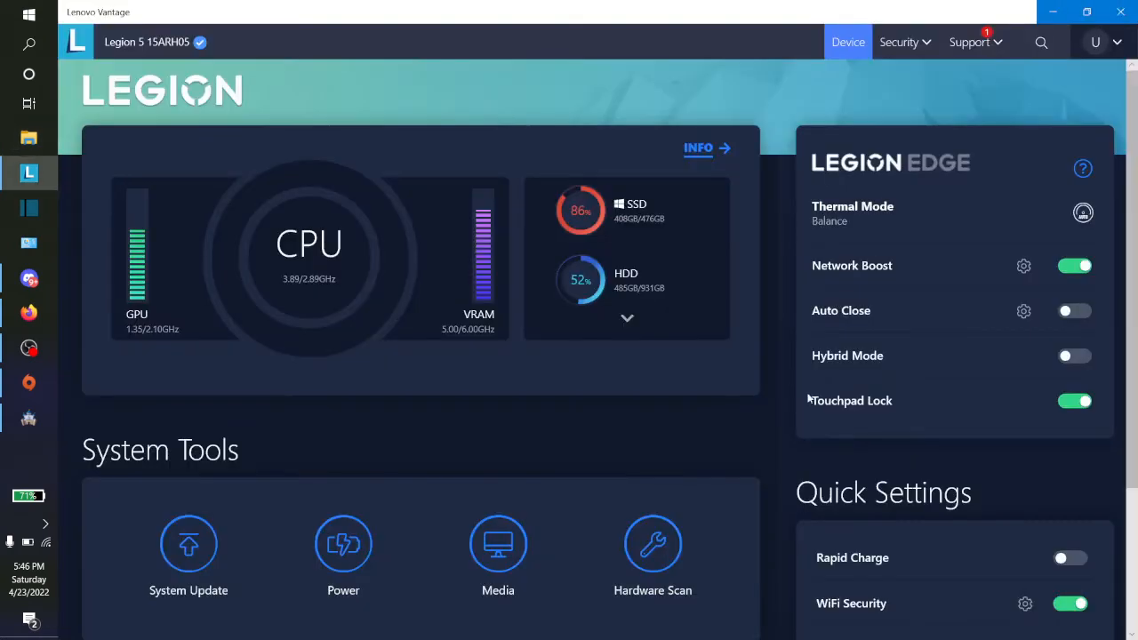
click(1119, 10)
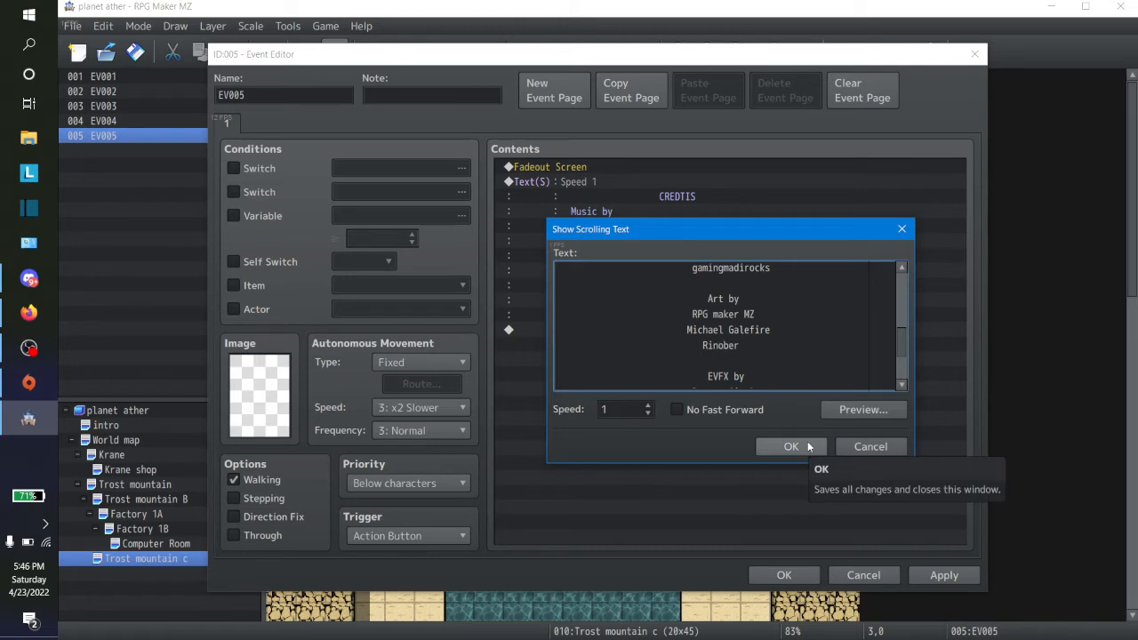
Step: Preview the scrolling credits as they will appear in game
scroll(725, 343, down, 1)
click(845, 415)
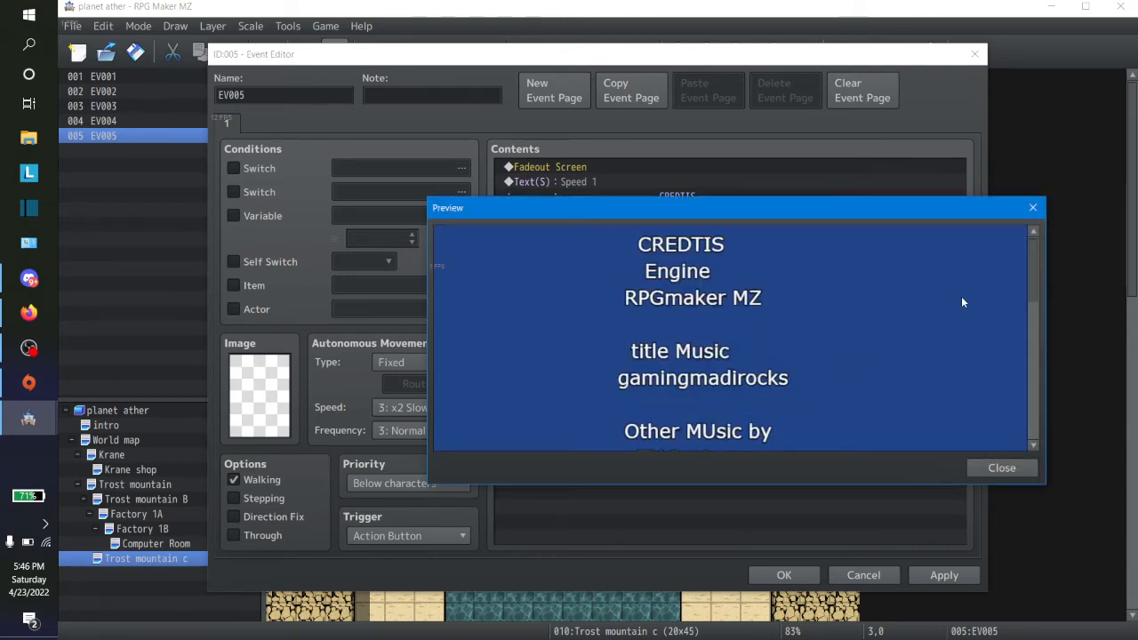
mouse_move(1037, 272)
mouse_down()
mouse_move(1027, 455)
mouse_move(1030, 269)
mouse_up()
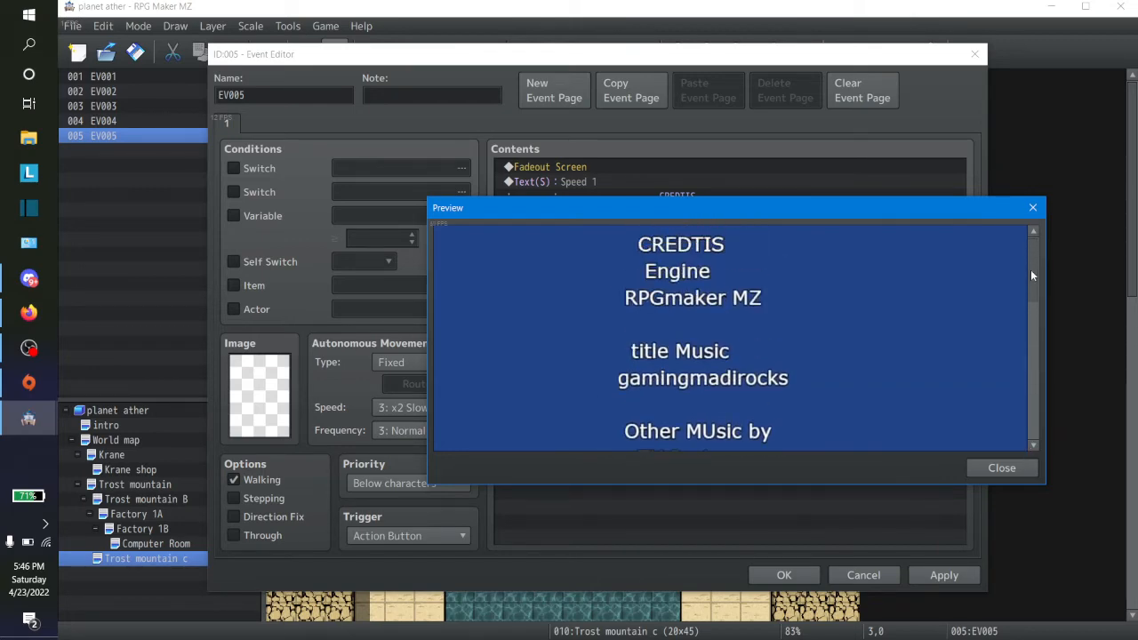
click(1032, 208)
Step: Save the edited credits text into the ending event EV005
scroll(729, 324, up, 3)
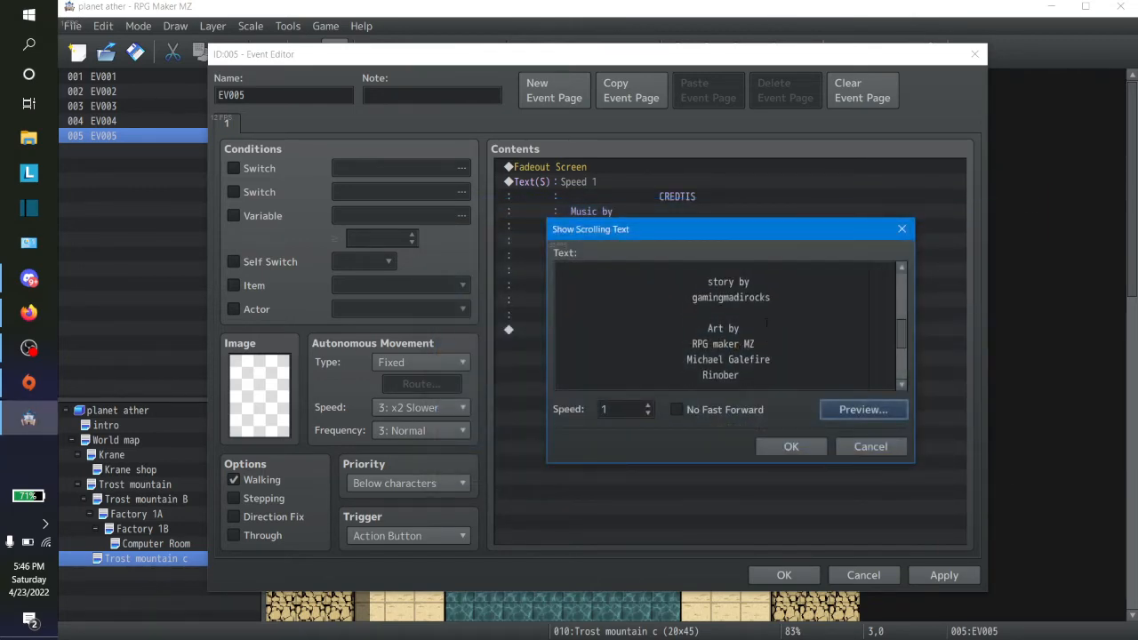
scroll(761, 317, up, 1)
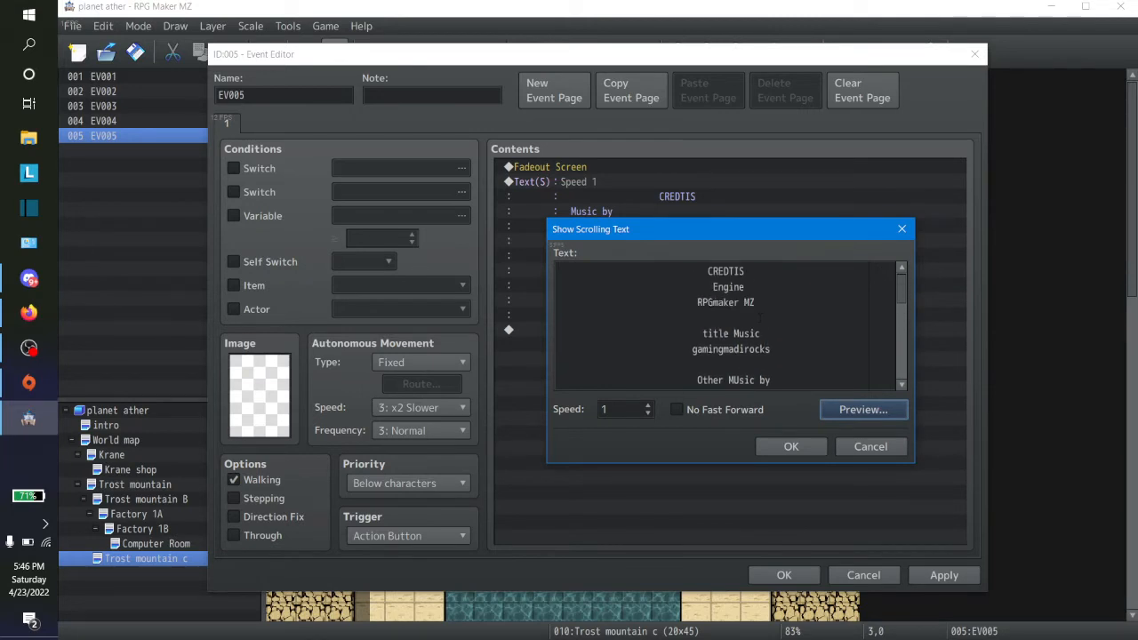
scroll(771, 288, down, 5)
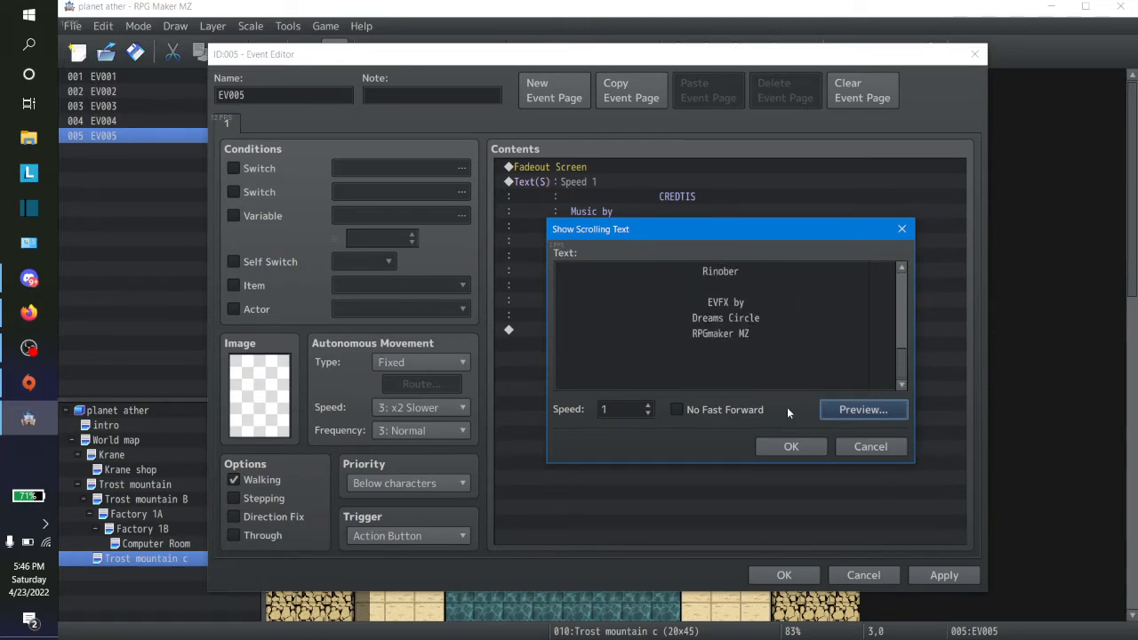
click(790, 447)
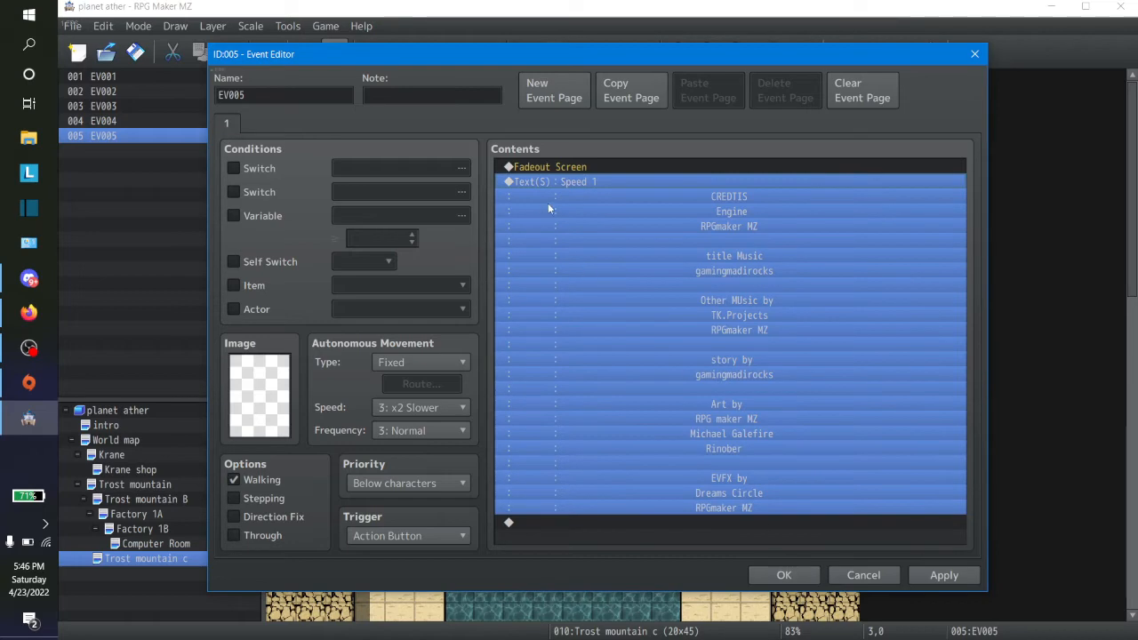
Step: Add a Return to Title Screen command after the credits text in EV005
click(736, 525)
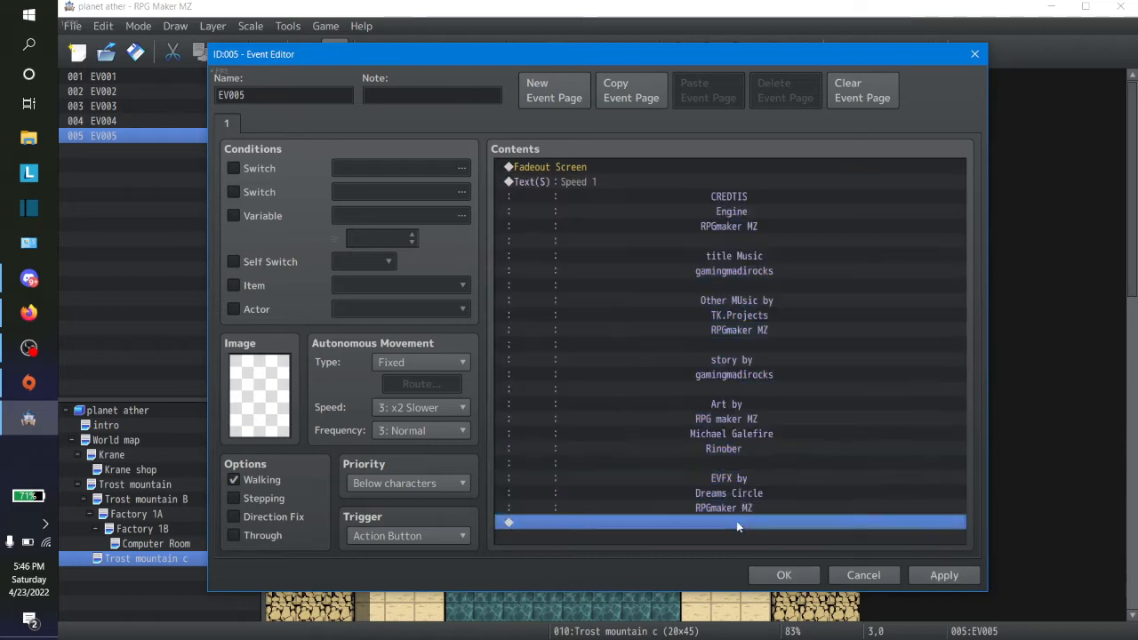
right_click(752, 525)
click(779, 436)
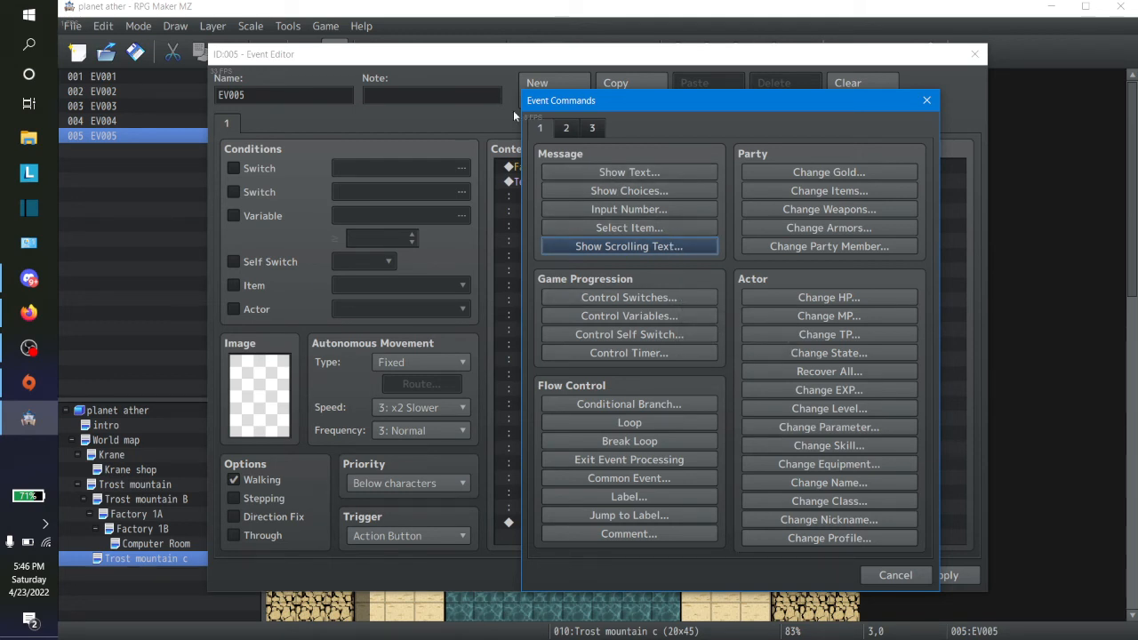
click(566, 129)
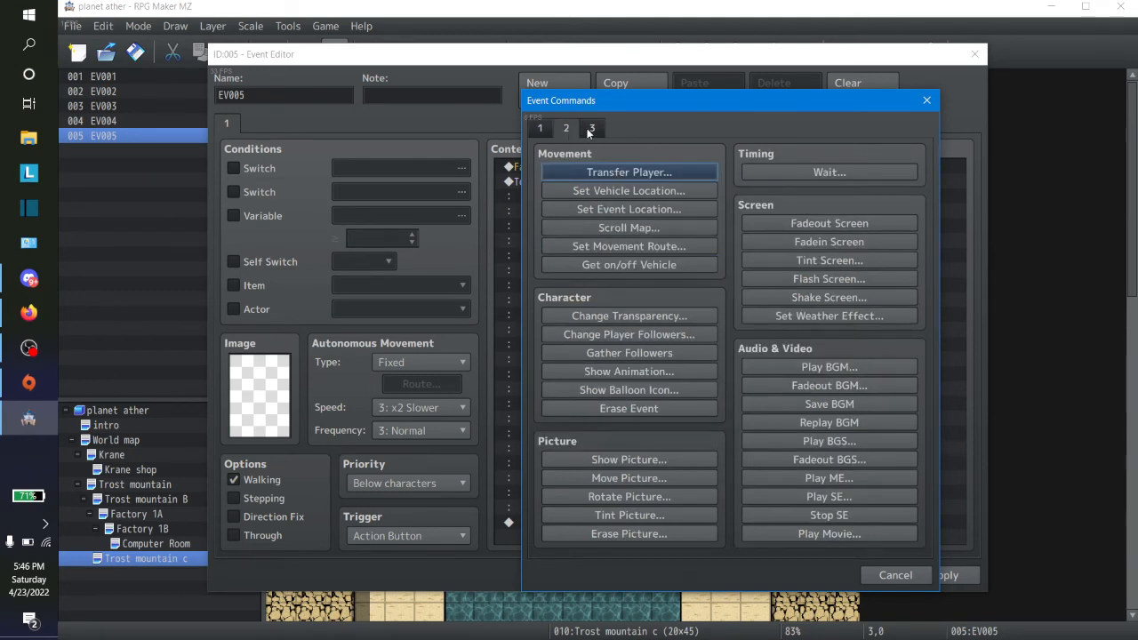
click(539, 130)
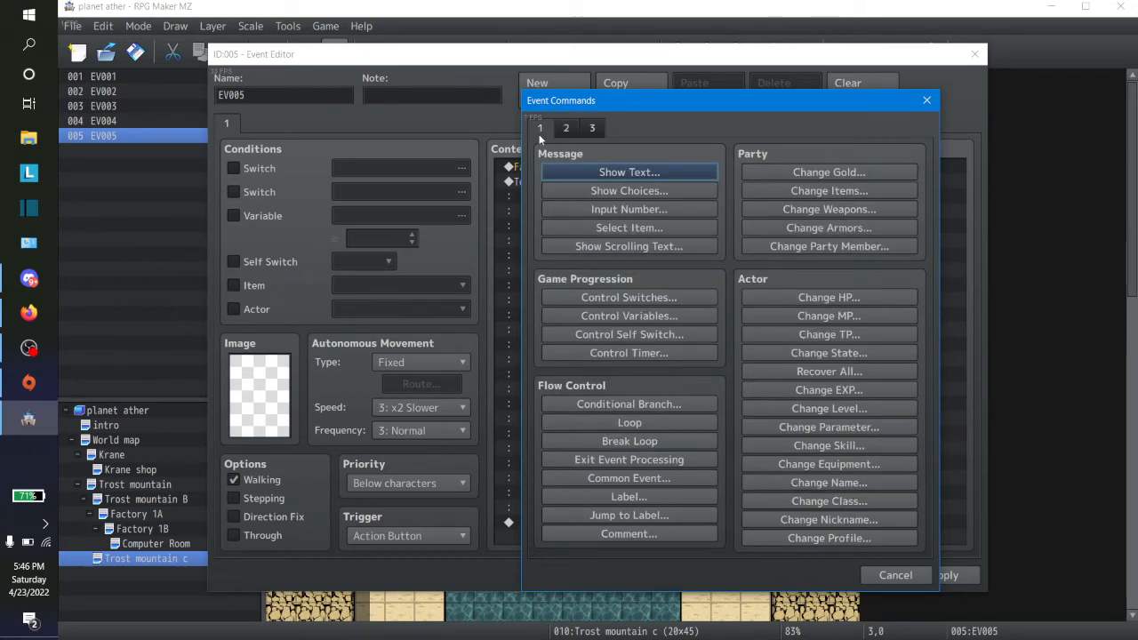
click(591, 130)
click(665, 281)
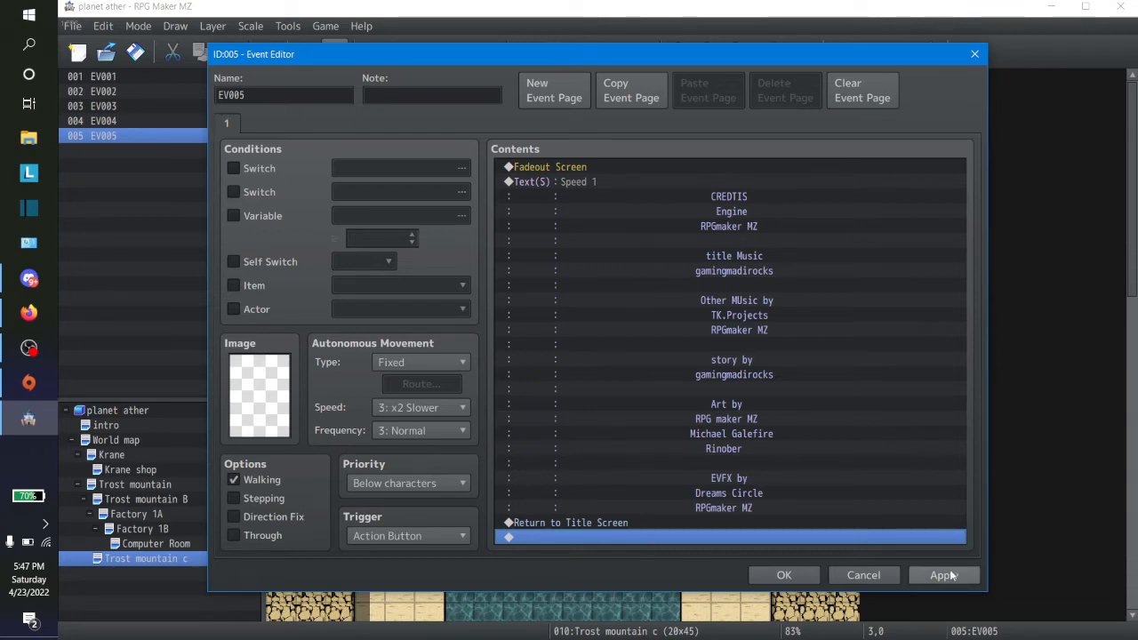
Step: Set EV005's trigger to Player Touch and priority to Same as characters
click(413, 539)
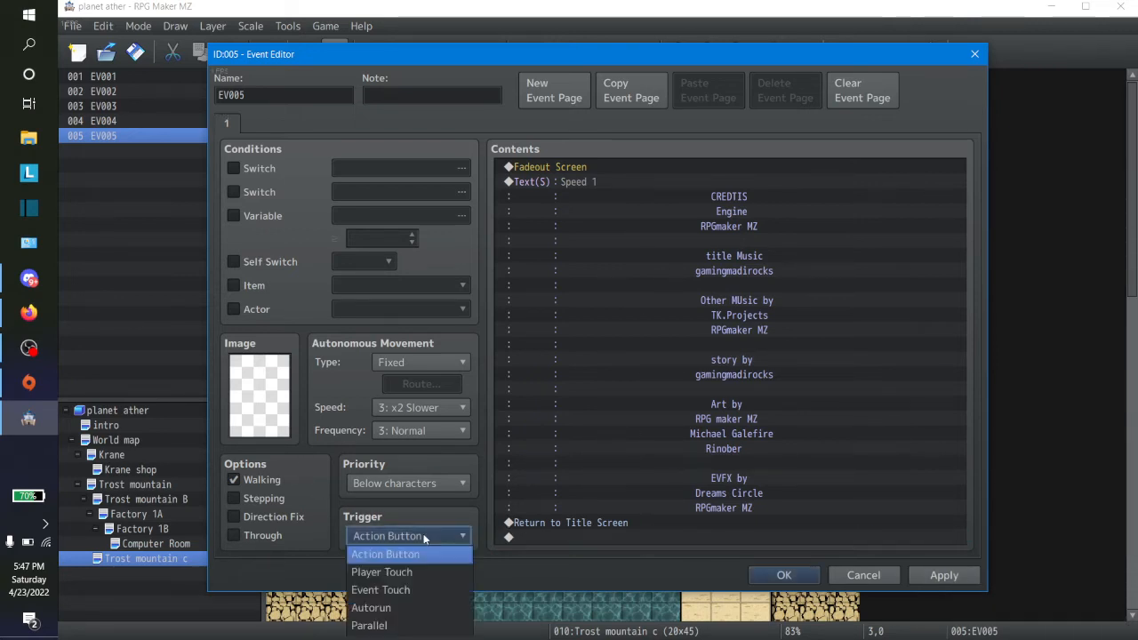
click(400, 572)
click(408, 488)
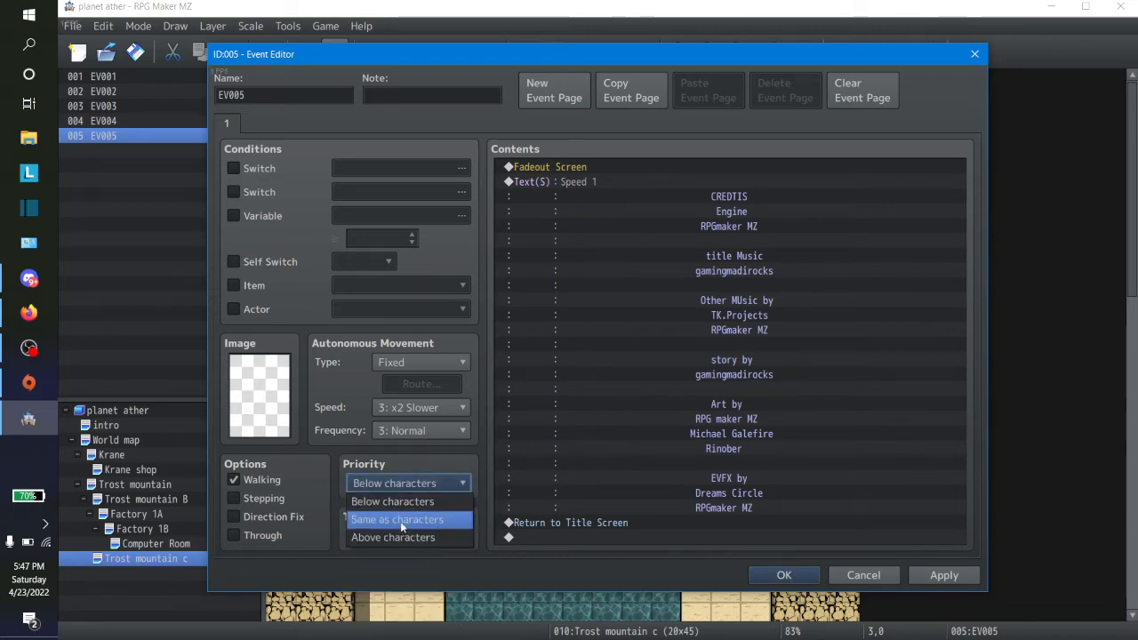
click(397, 520)
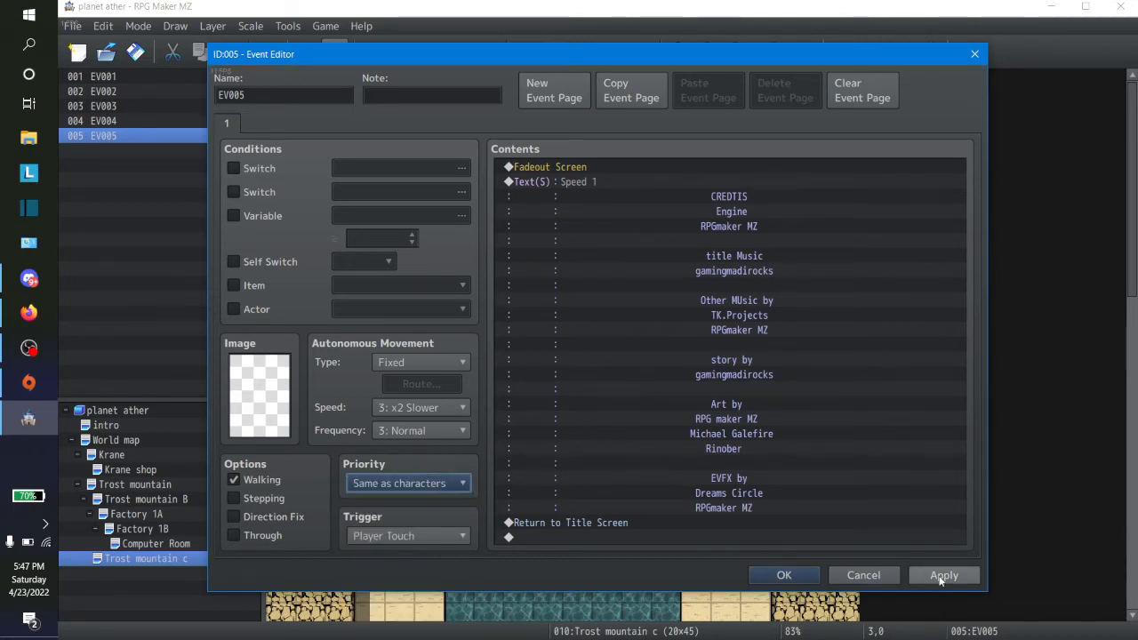
Step: Insert a new command just above the credits text in the event contents
click(587, 180)
right_click(587, 181)
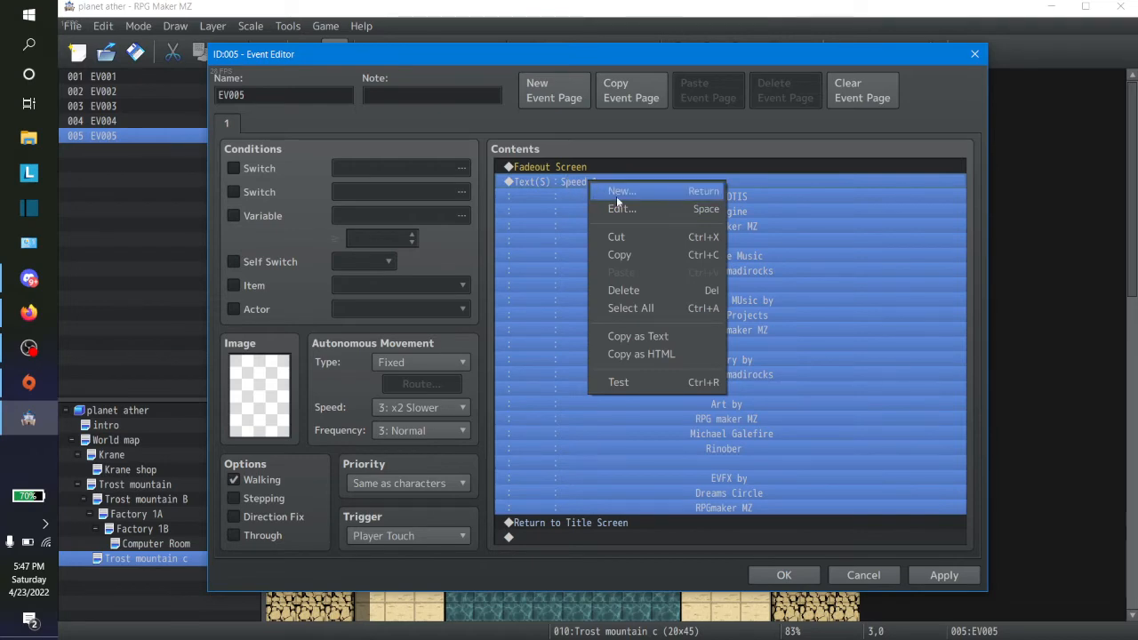
key(Escape)
click(572, 168)
click(570, 184)
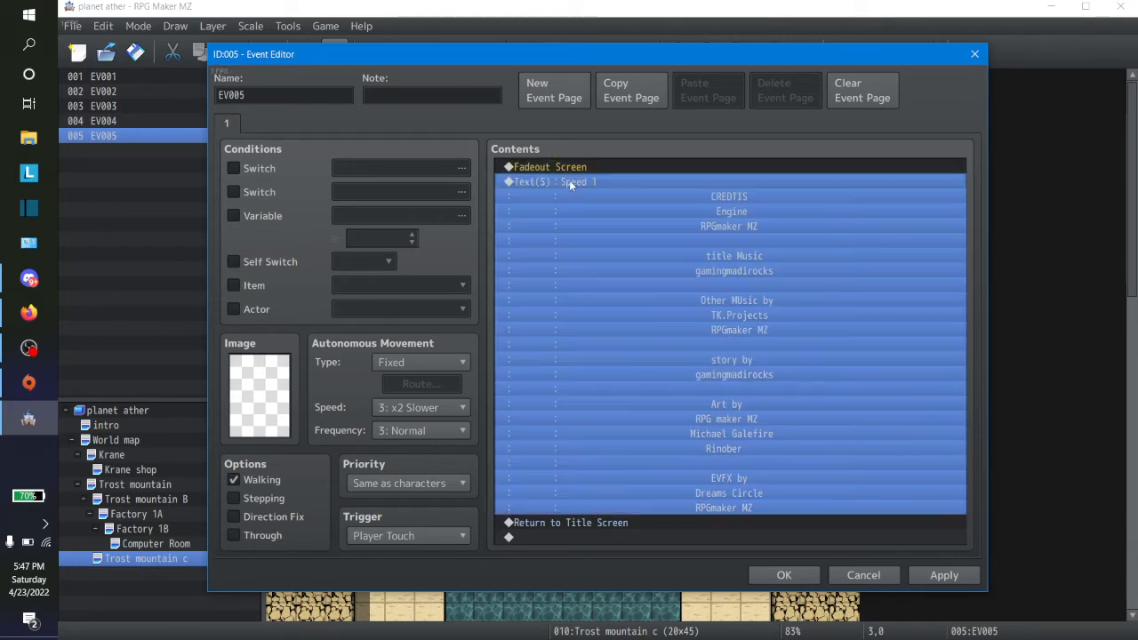
right_click(590, 186)
click(595, 192)
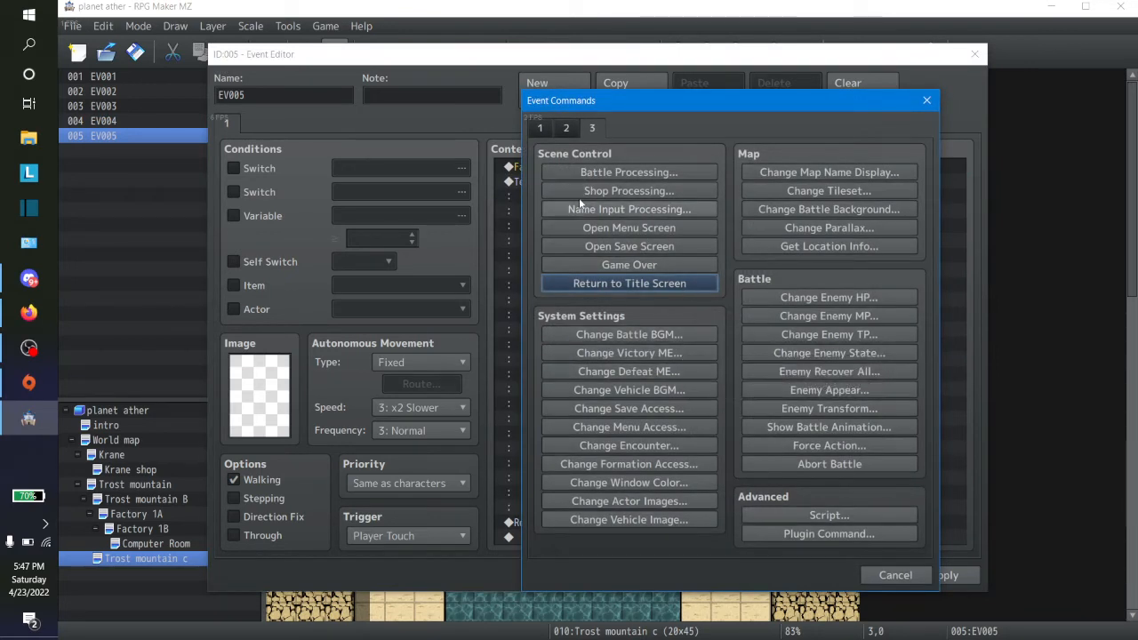
Step: Add a Play BGM command for FERC_BGM25_Ending2 at volume 90 before the credits
click(566, 128)
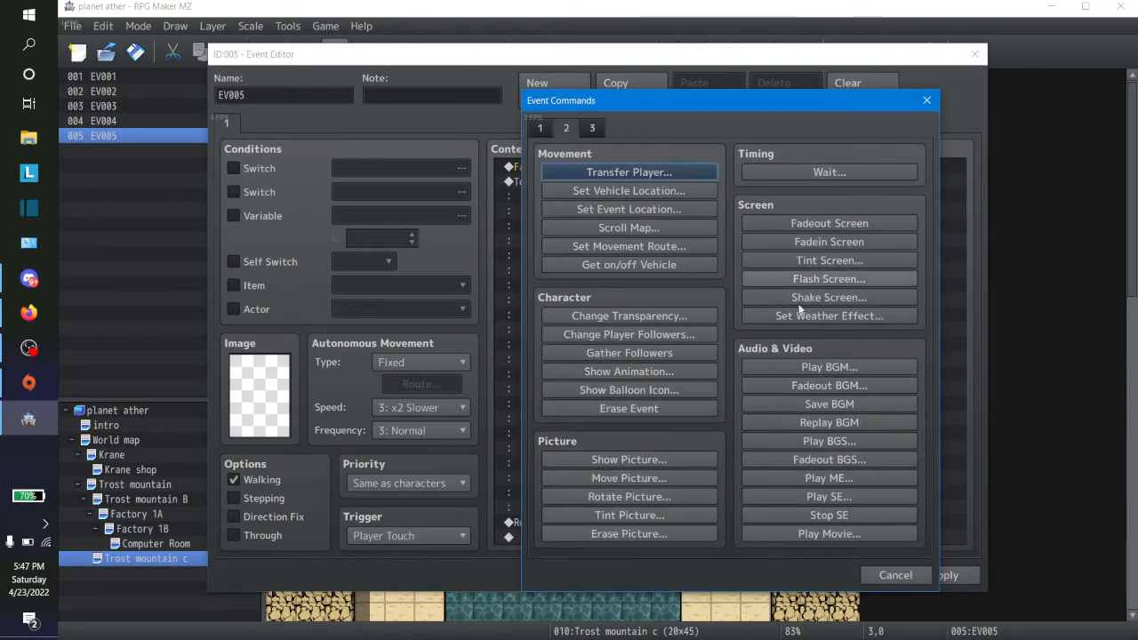
click(830, 367)
scroll(712, 331, down, 6)
scroll(712, 332, down, 5)
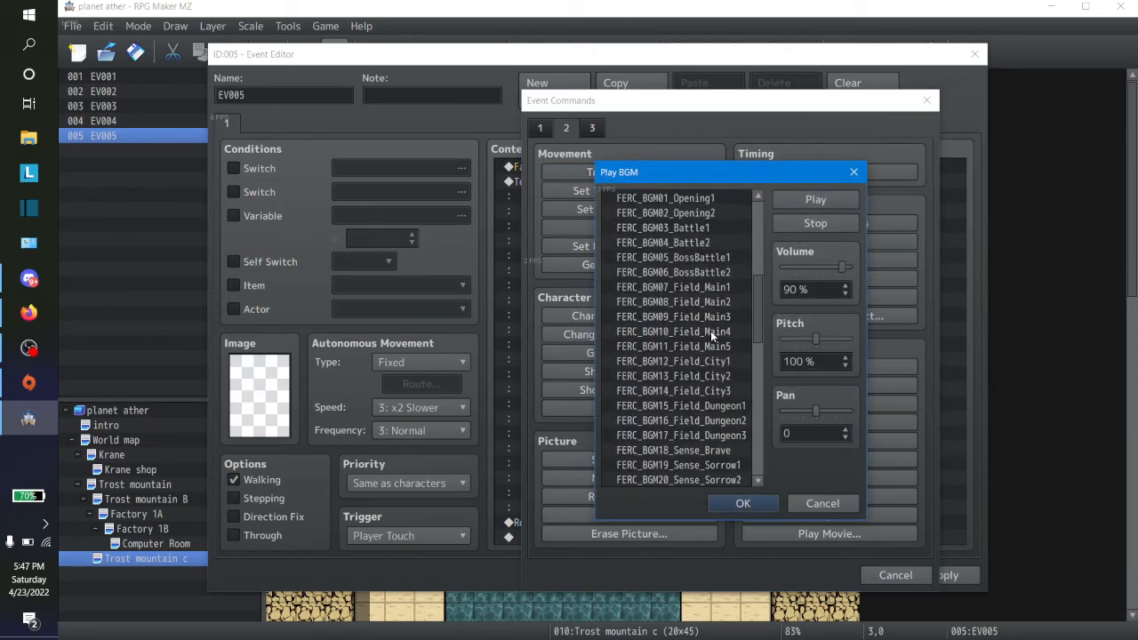
click(699, 436)
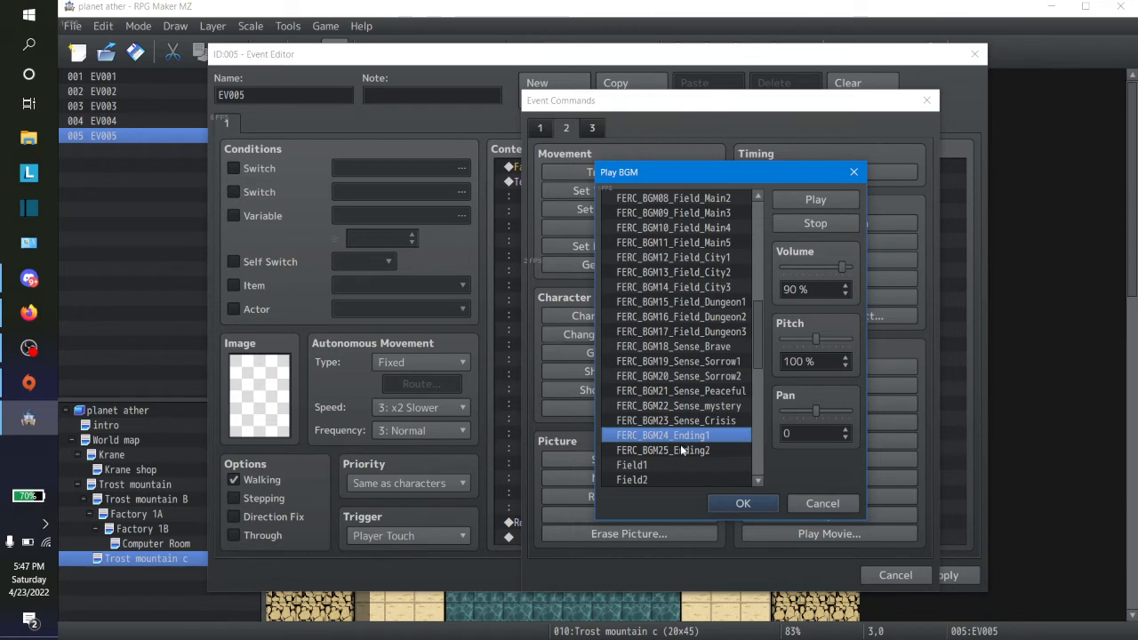
click(682, 450)
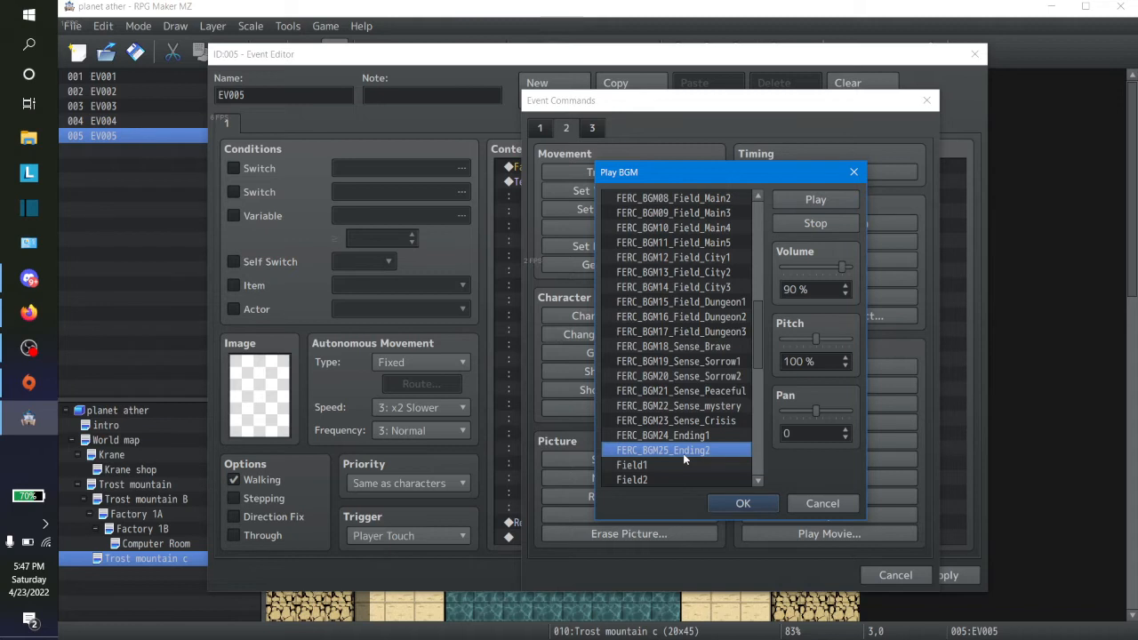
scroll(710, 405, down, 8)
scroll(713, 411, up, 5)
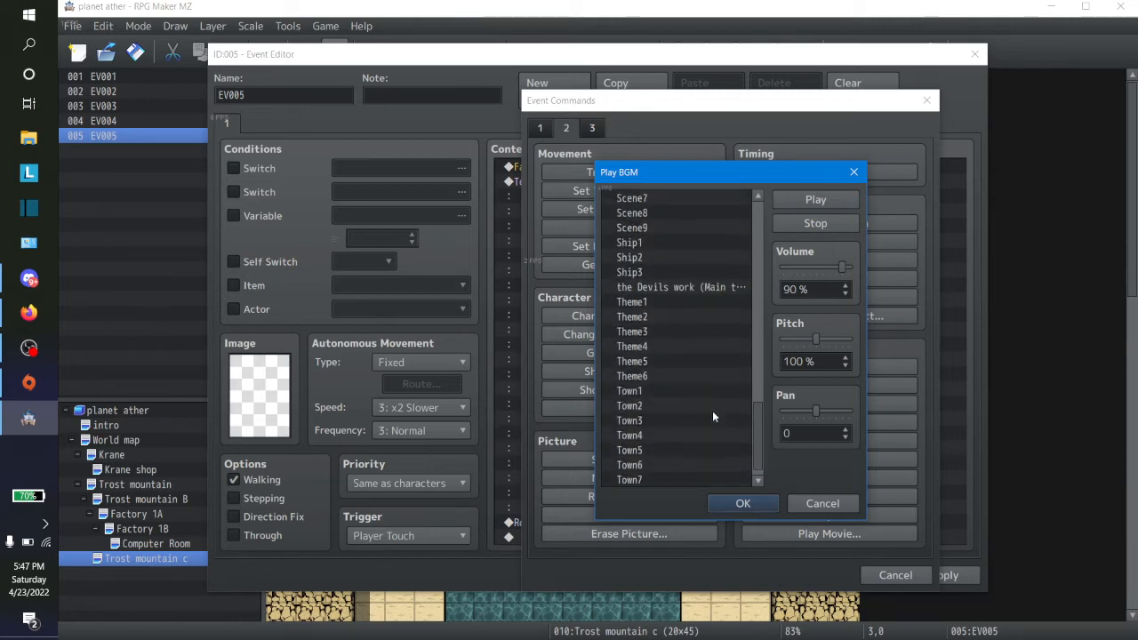
scroll(714, 432, up, 12)
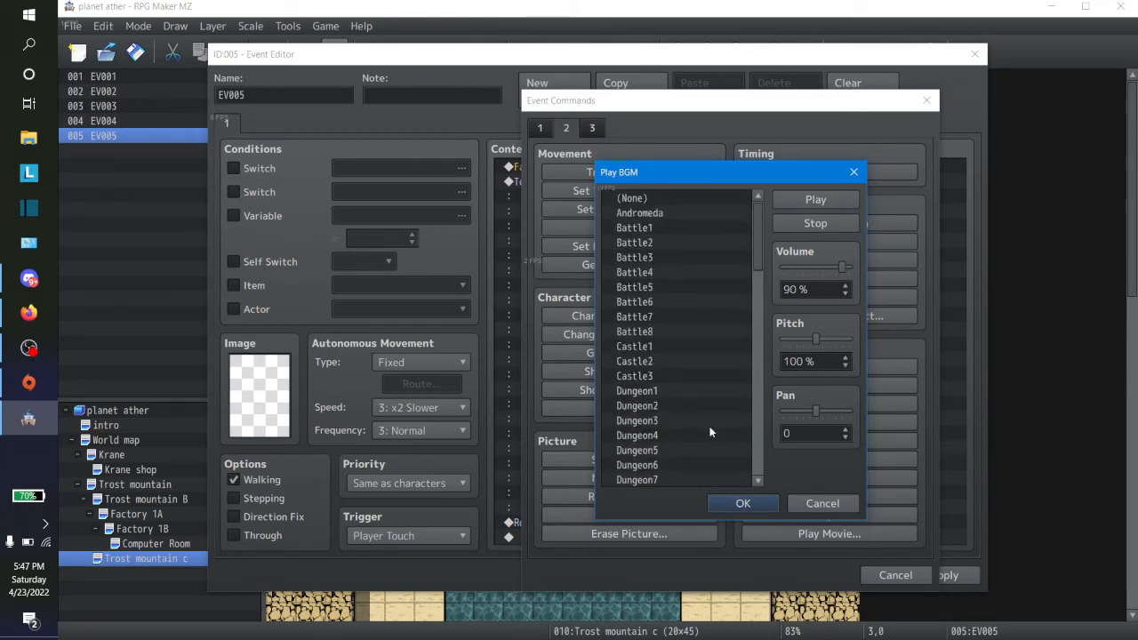
click(815, 223)
click(744, 505)
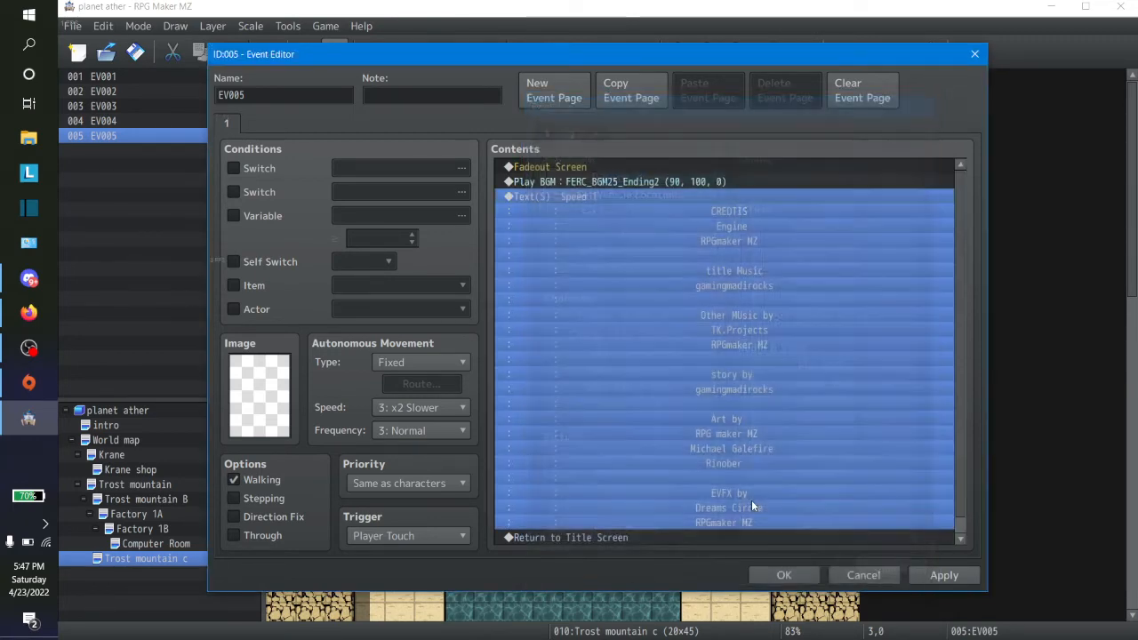
Step: Add a 10-second Fadeout BGM before Return to Title Screen and save EV005
click(655, 183)
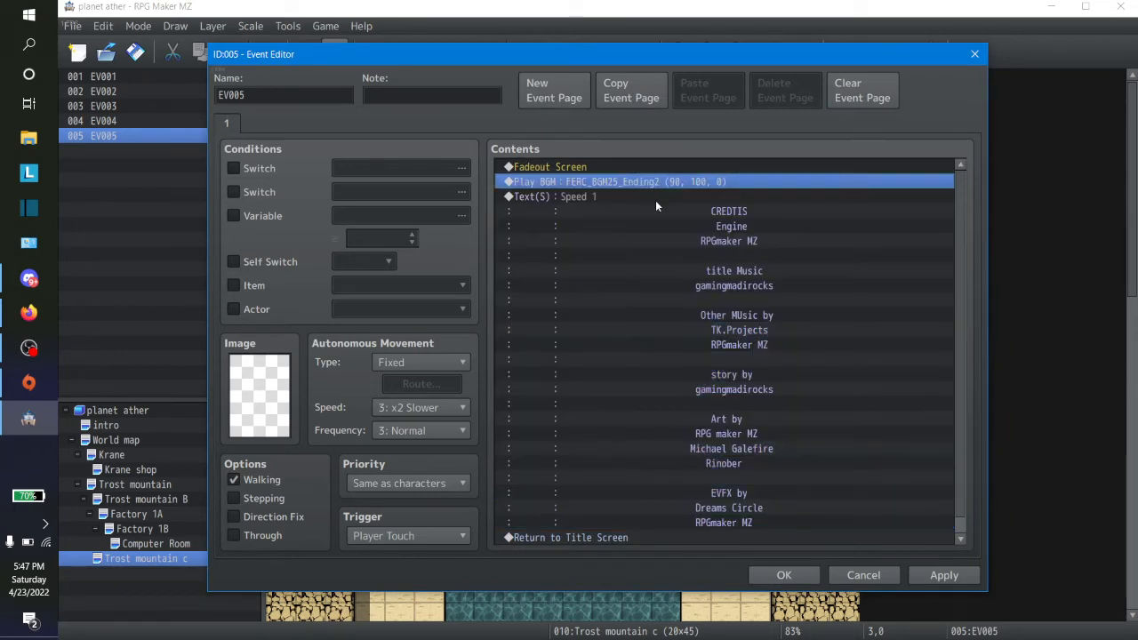
scroll(656, 200, down, 1)
click(627, 523)
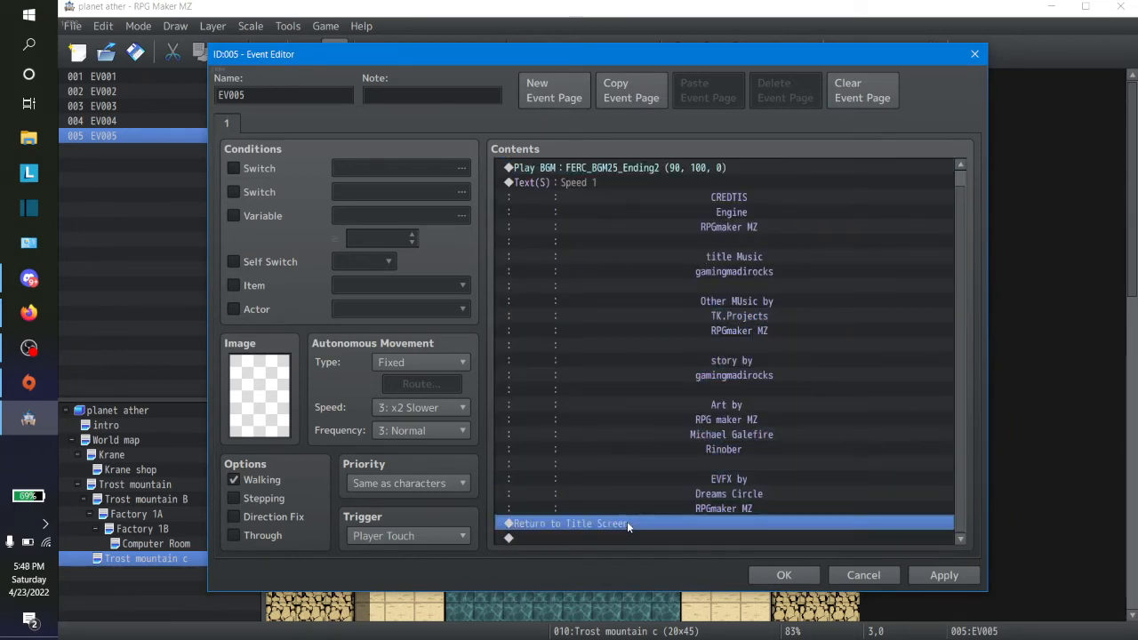
right_click(627, 524)
click(668, 435)
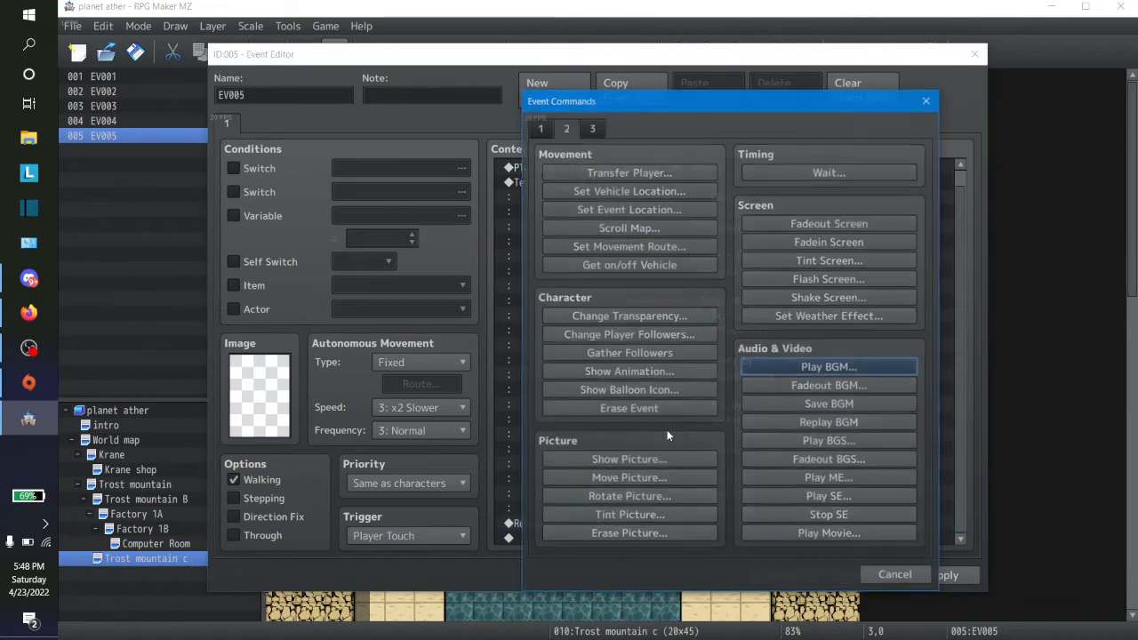
click(875, 386)
click(691, 376)
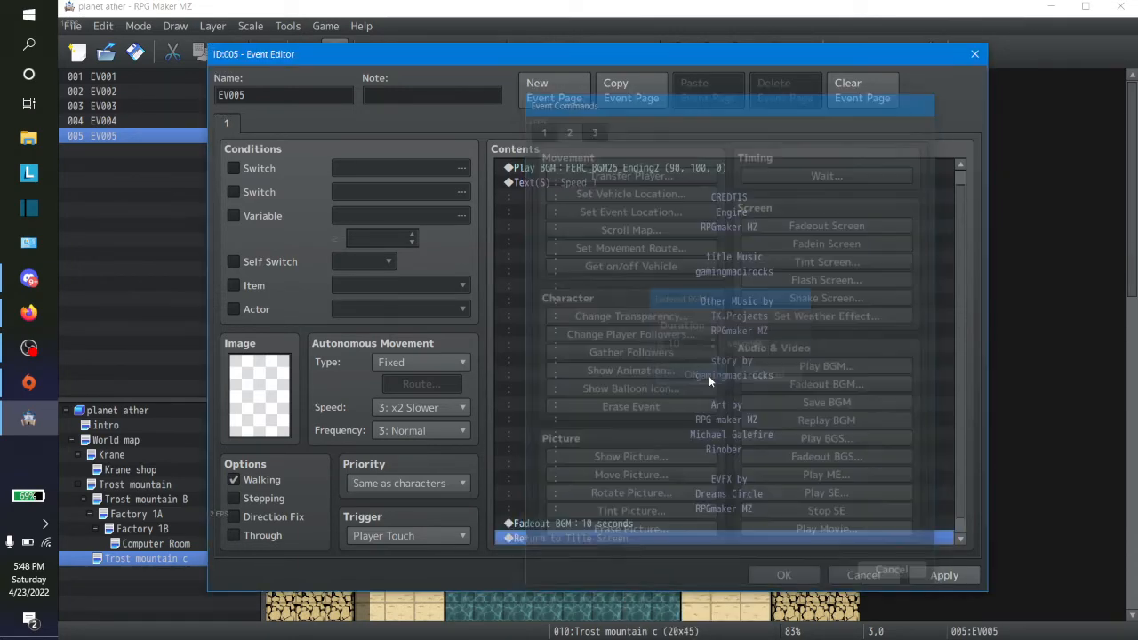
click(945, 575)
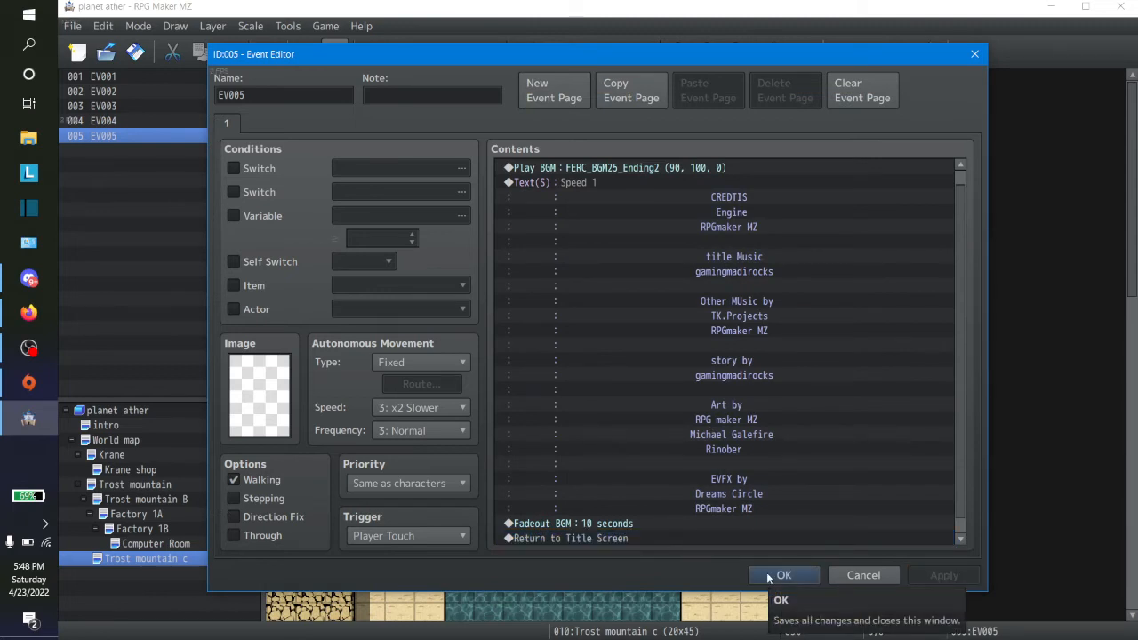
click(770, 578)
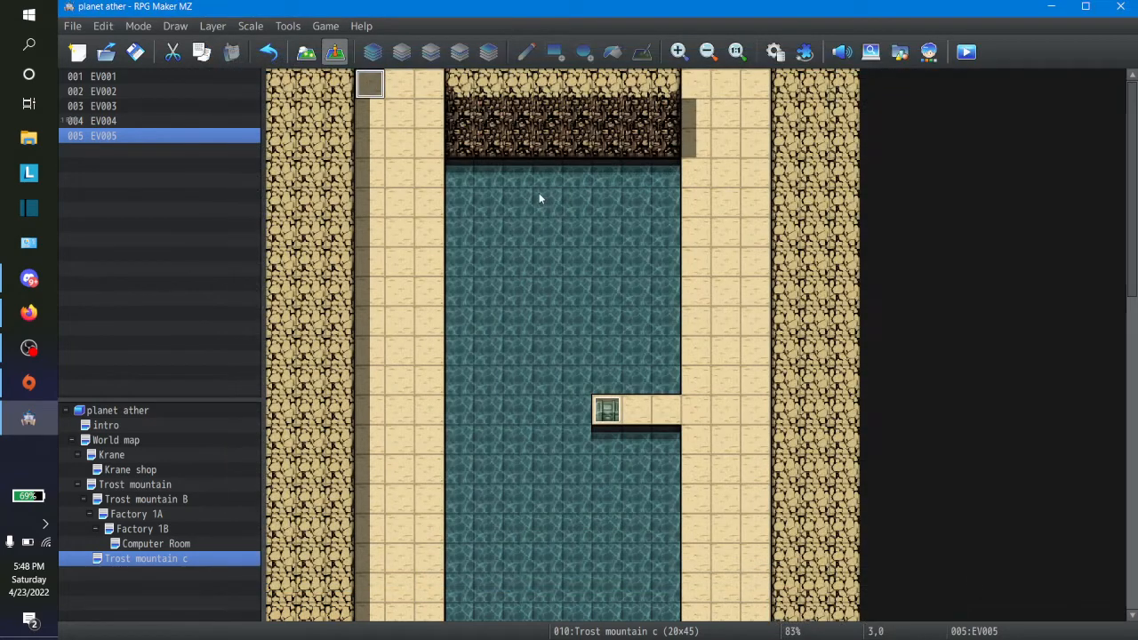
Step: Copy EV005 and paste it at top-row tiles (14,0), (15,0), (16,0), (4,0) and (5,0)
right_click(367, 89)
click(413, 162)
click(696, 95)
key(ctrl+v)
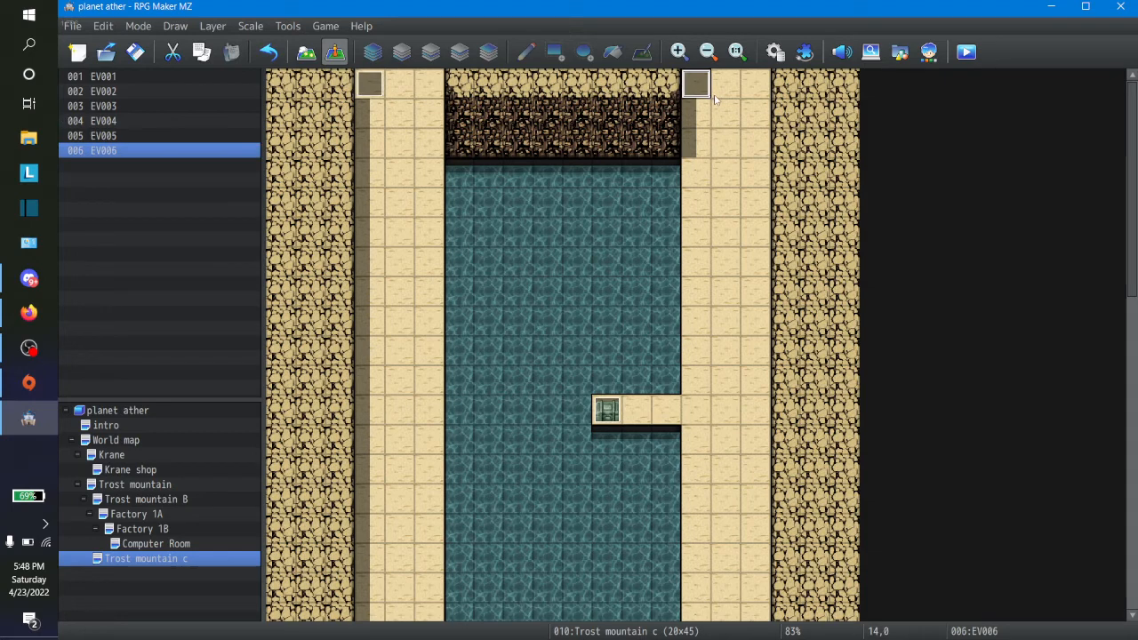
click(725, 92)
key(ctrl+v)
click(754, 89)
key(ctrl+v)
click(399, 84)
key(ctrl+v)
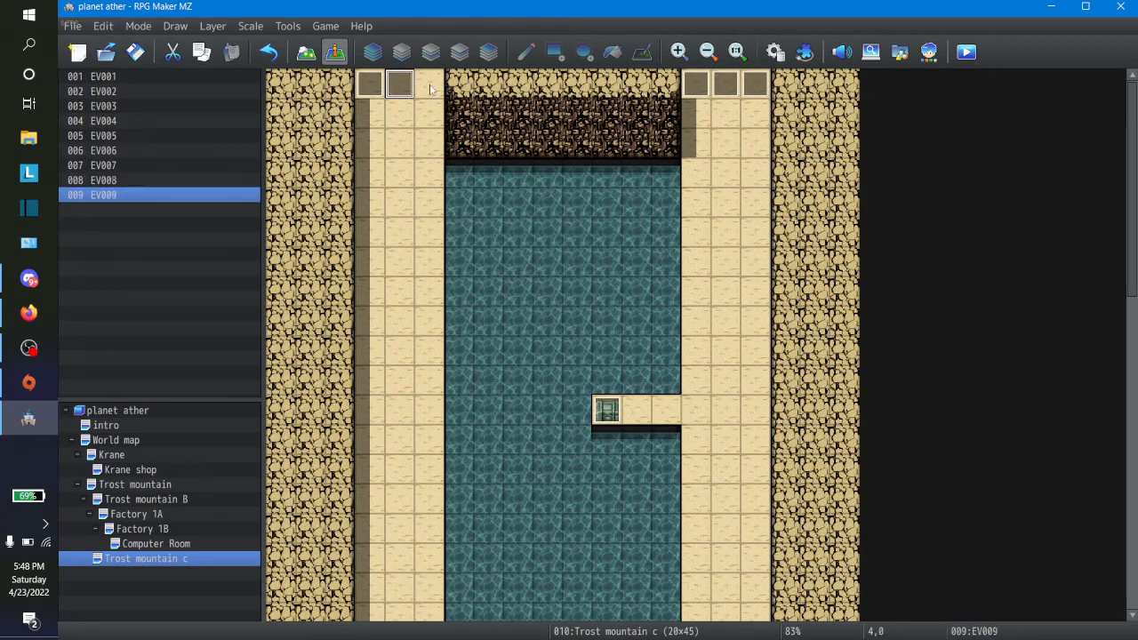
click(428, 85)
key(ctrl+v)
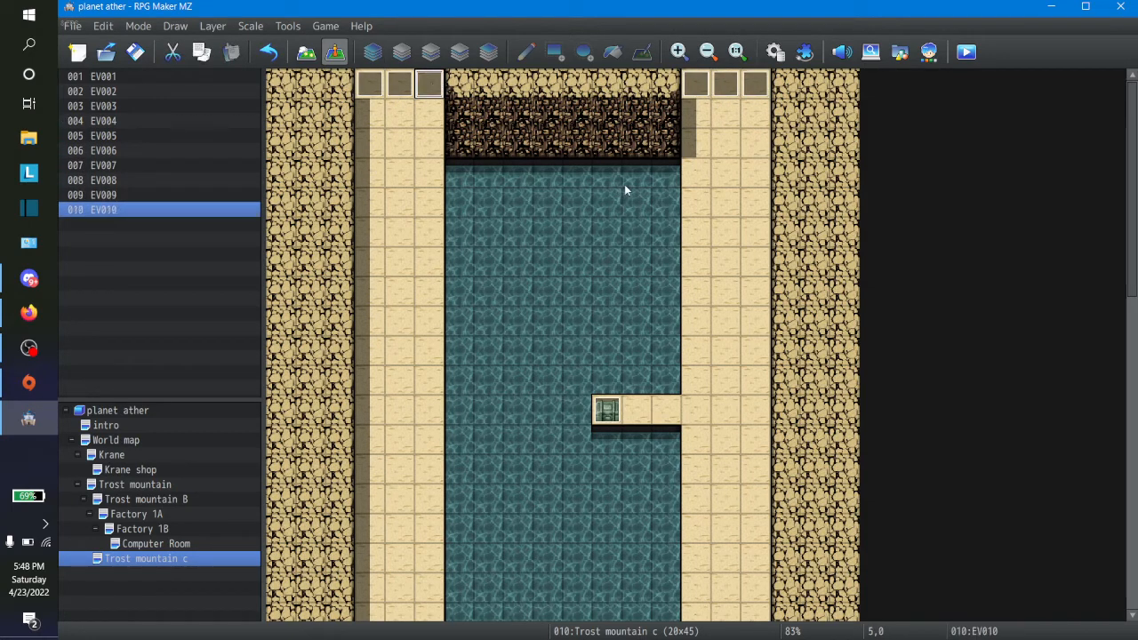
right_click(369, 86)
click(400, 96)
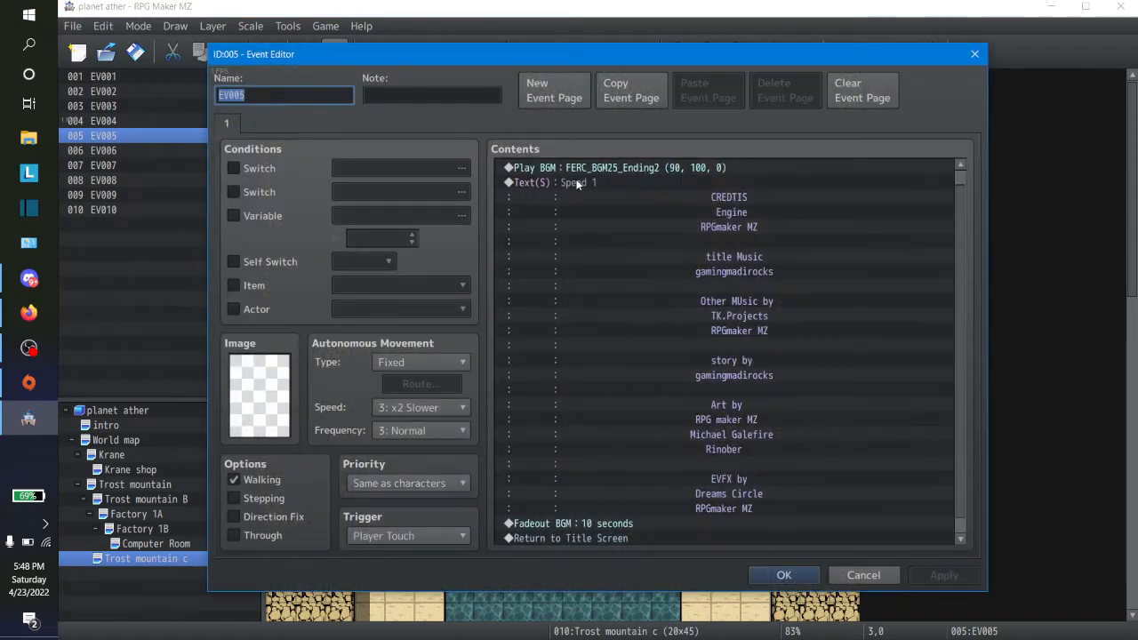
Step: Insert an 'END DEMO' Show Text message before the scrolling credits and save EV005
click(560, 183)
right_click(560, 183)
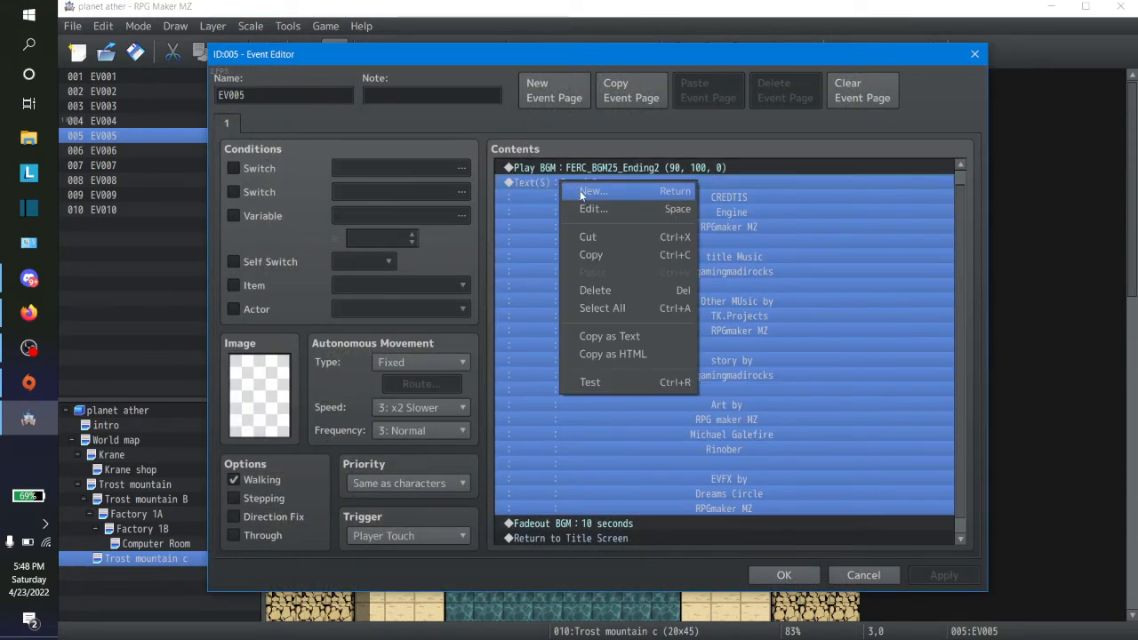
click(580, 192)
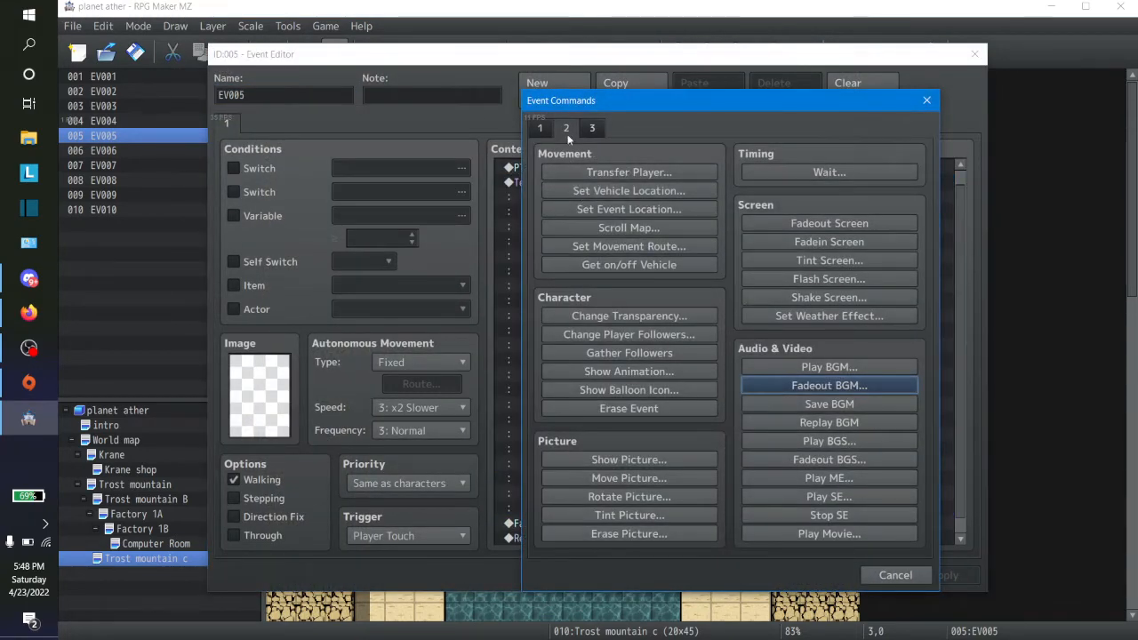
click(538, 129)
click(643, 175)
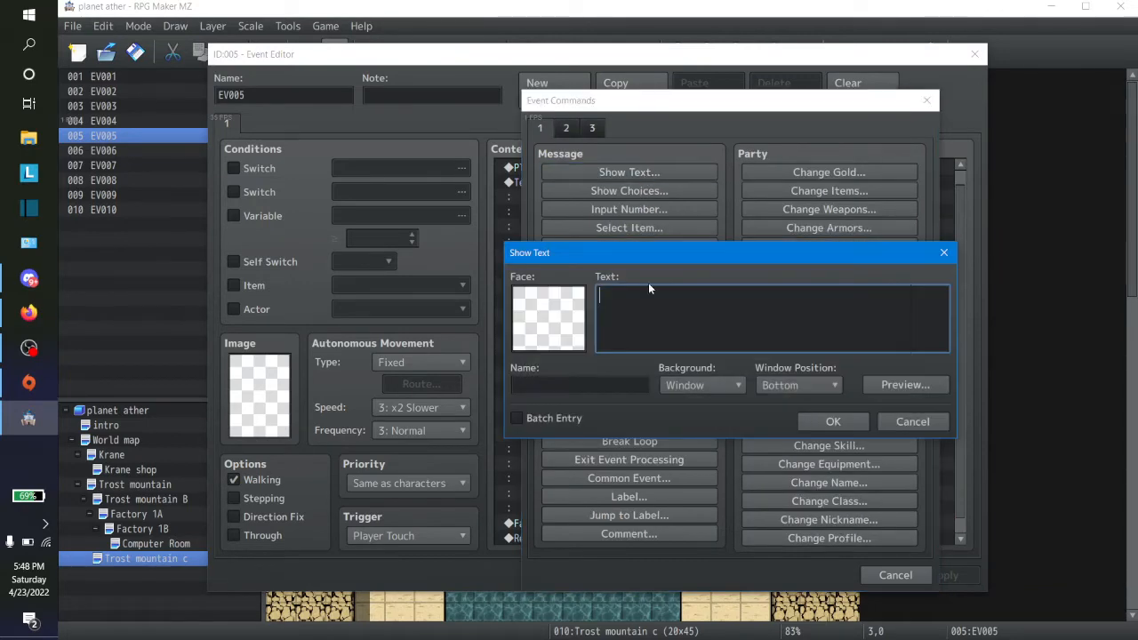
text(END DEMO)
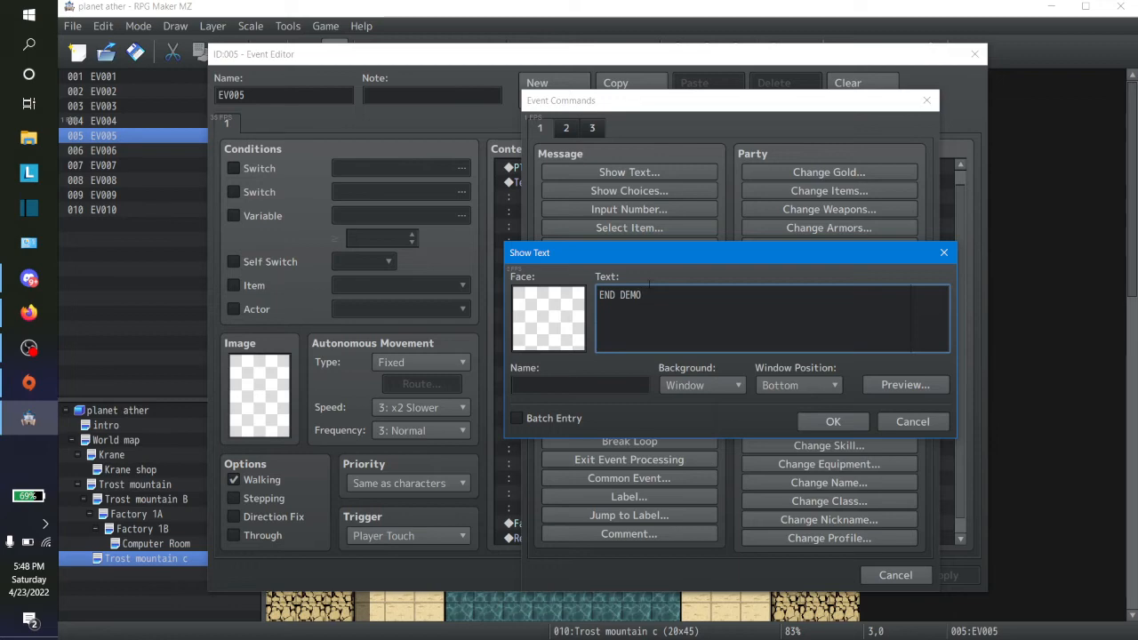
click(840, 422)
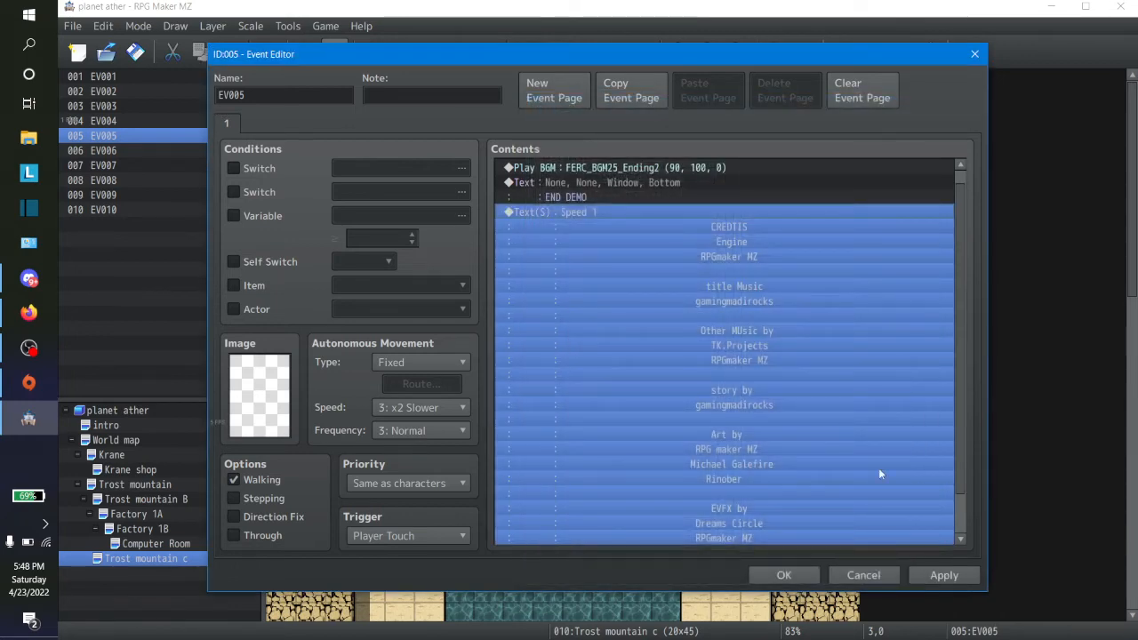
click(943, 575)
click(794, 576)
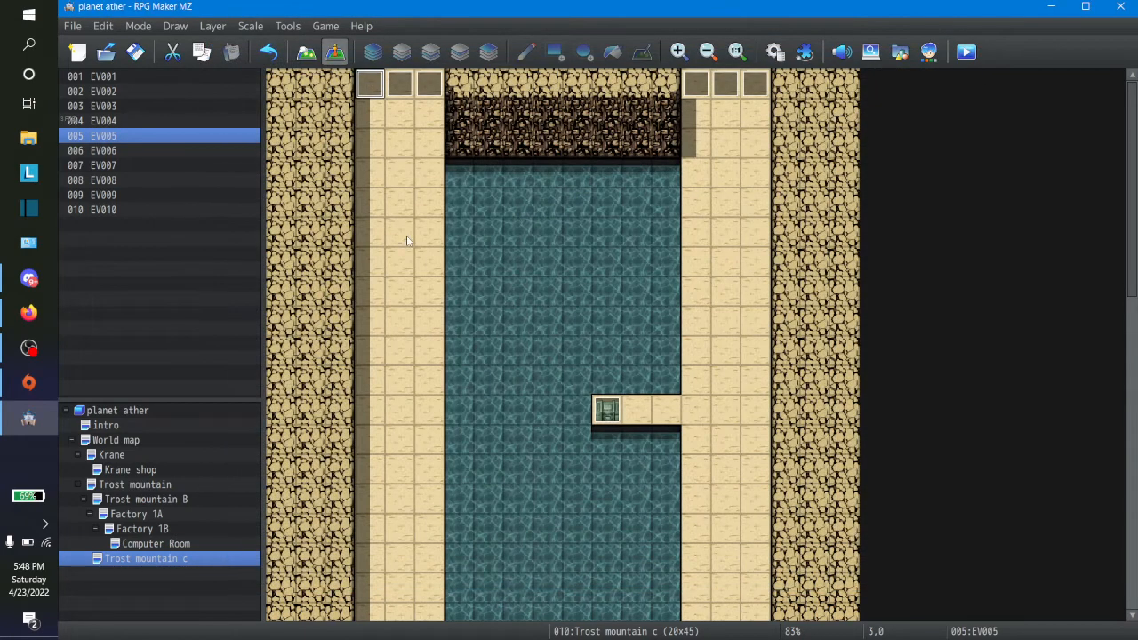
Step: Delete the outdated event copies at tiles (4,0), (5,0), (14,0), (15,0) and (16,0)
click(390, 89)
key(Delete)
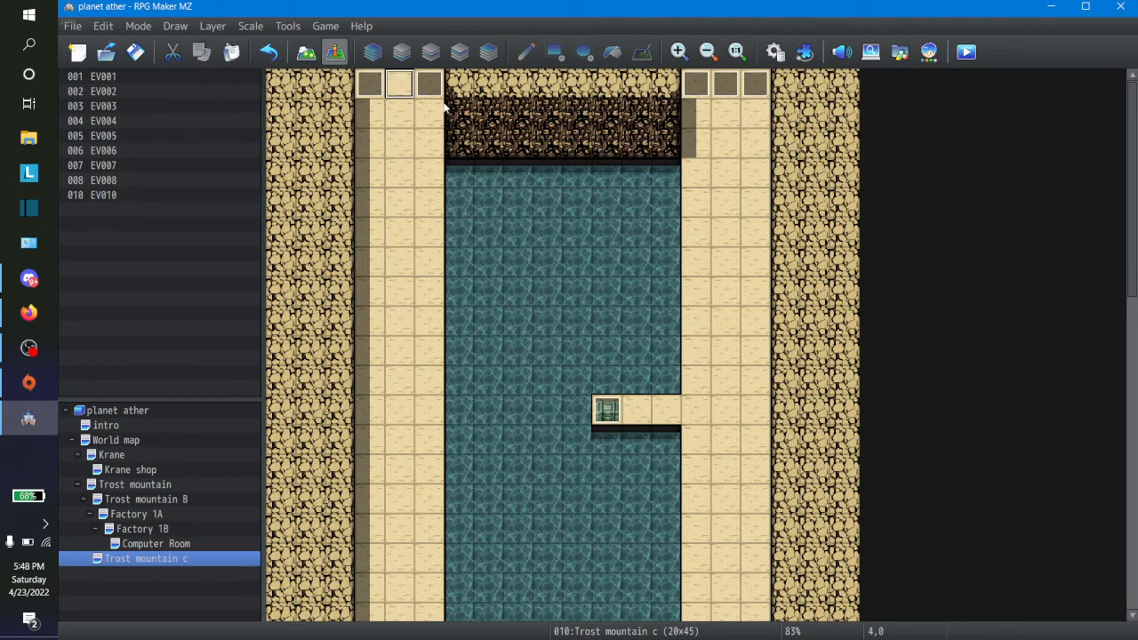
click(436, 94)
key(Delete)
click(696, 85)
key(Delete)
click(726, 84)
key(Delete)
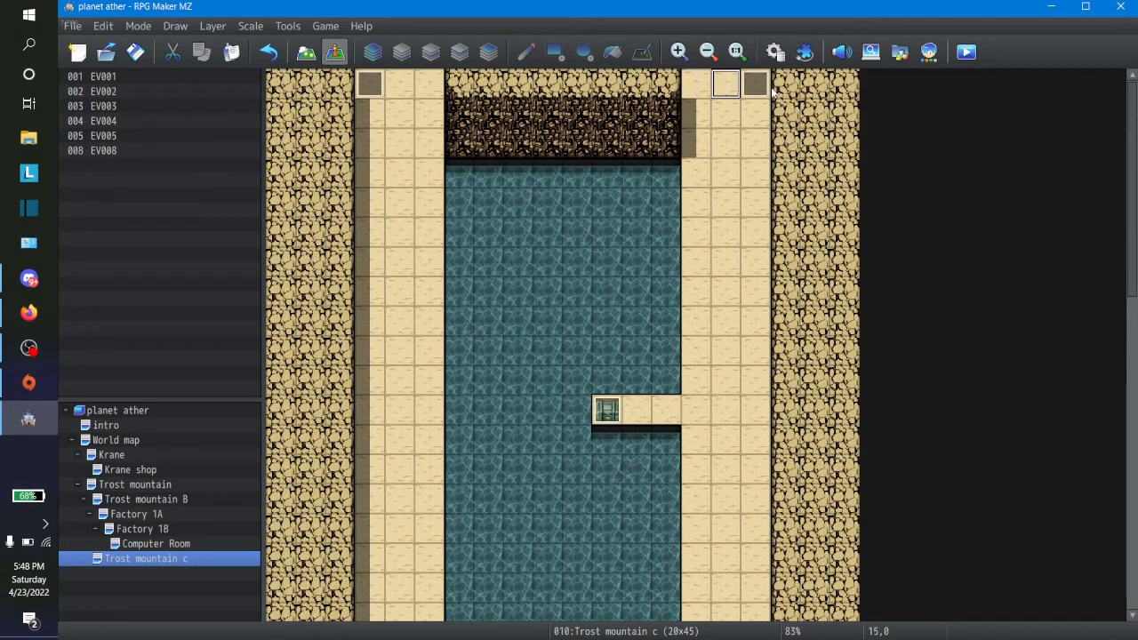
click(753, 86)
key(Delete)
Step: Paste the updated EV005 at tiles (4,0), (5,0), (14,0), (15,0) and (16,0)
click(364, 93)
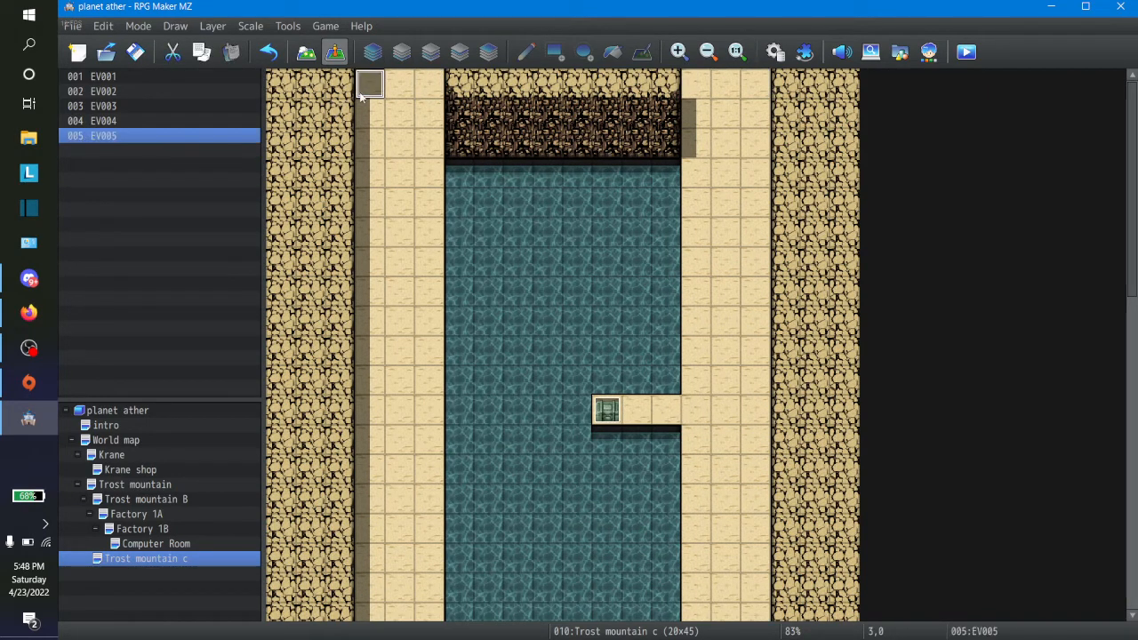
click(410, 87)
key(ctrl+v)
click(430, 87)
key(ctrl+v)
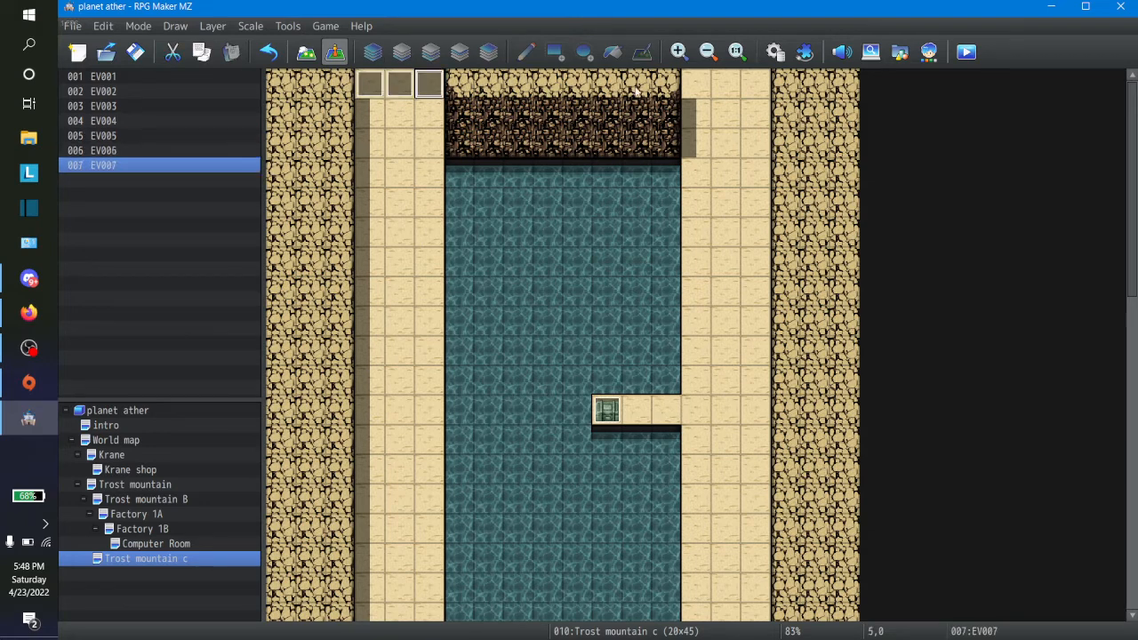
click(701, 86)
key(ctrl+v)
click(725, 87)
key(ctrl+v)
click(755, 86)
key(ctrl+v)
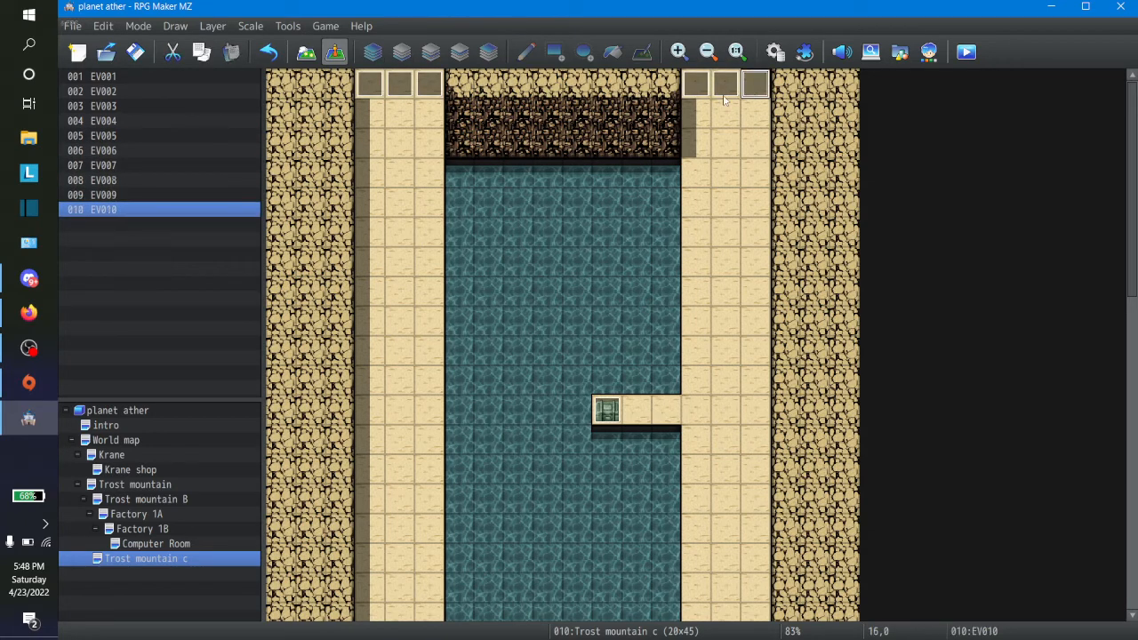
Step: Open the new copy at (4,0) to verify its contents, then close it
click(403, 83)
click(436, 88)
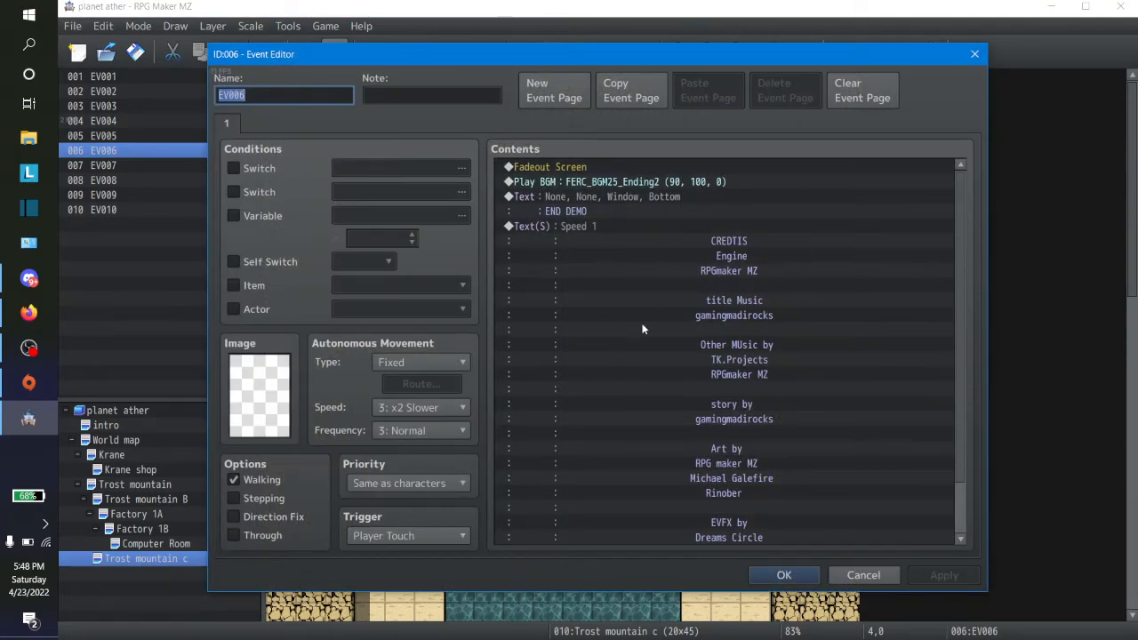
click(787, 575)
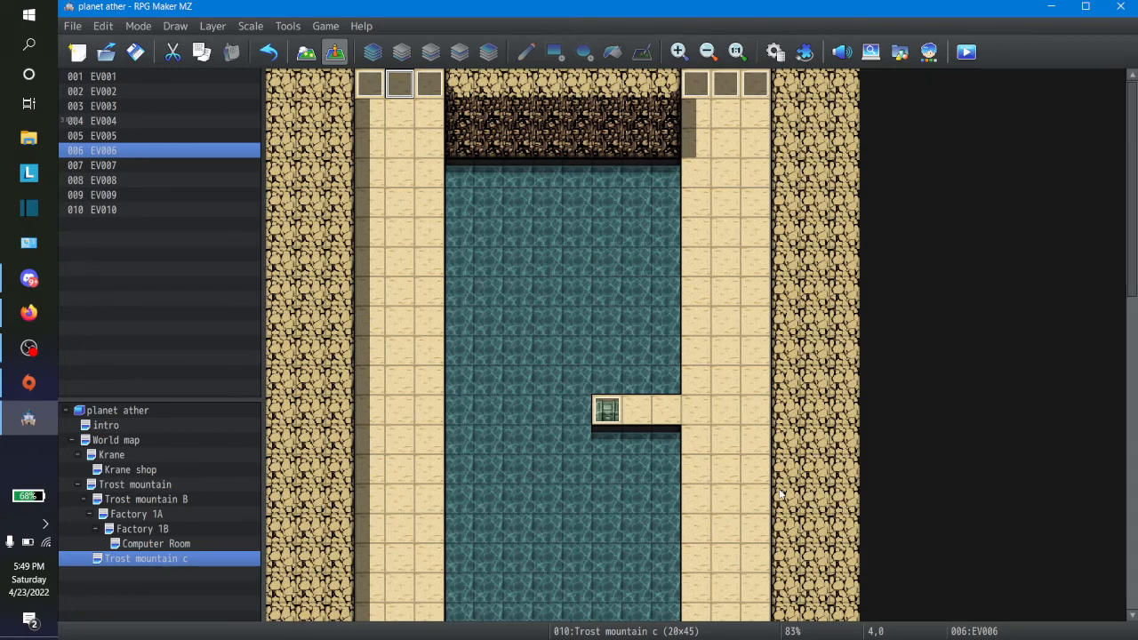
Step: Select the EV004 event on the platform in the map
scroll(658, 353, down, 10)
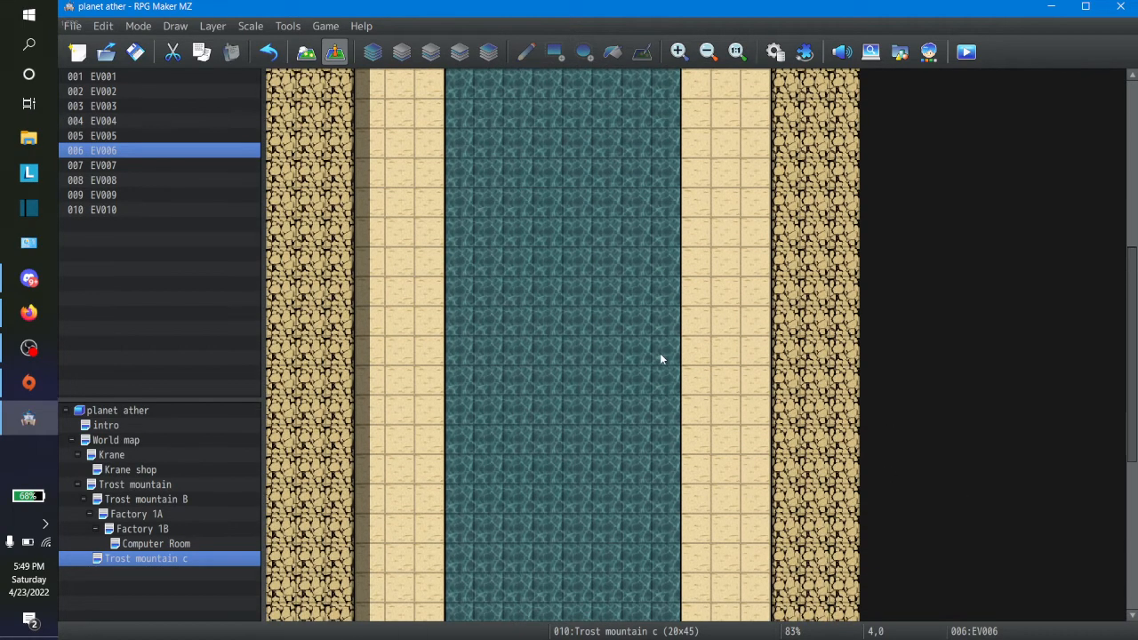
scroll(658, 351, down, 3)
scroll(660, 348, up, 8)
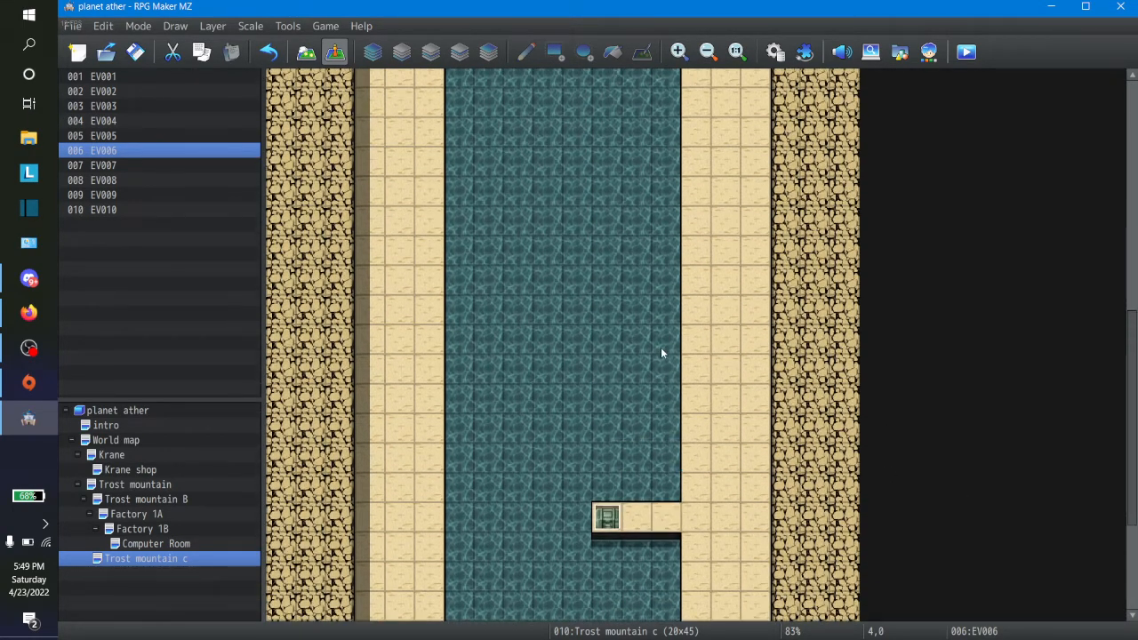
scroll(651, 338, up, 8)
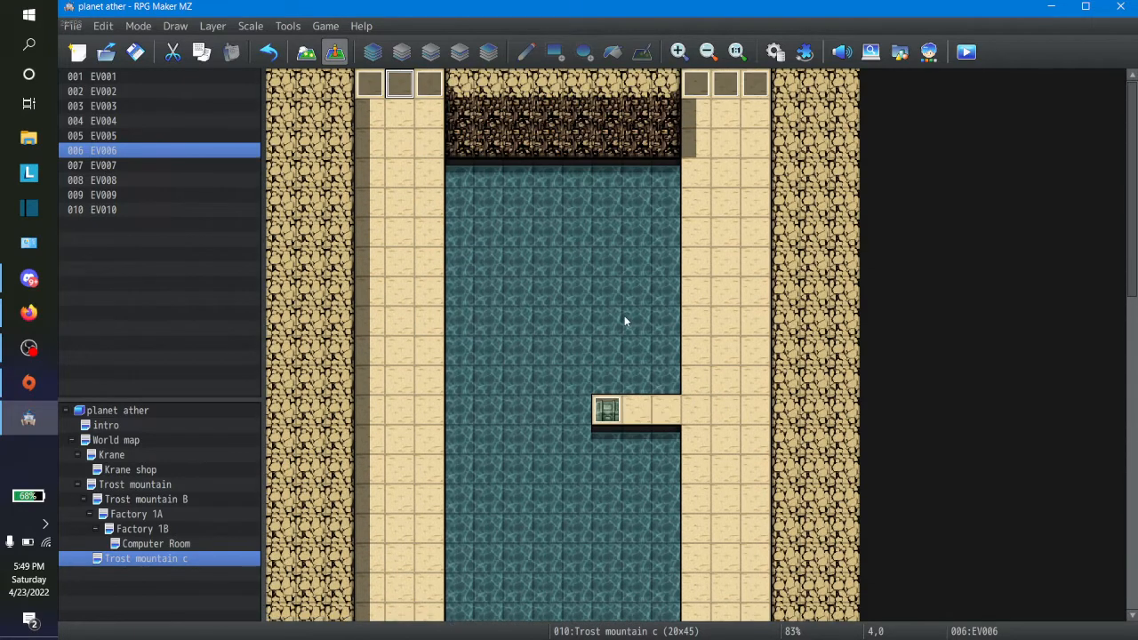
scroll(614, 322, down, 3)
scroll(598, 274, up, 3)
click(610, 410)
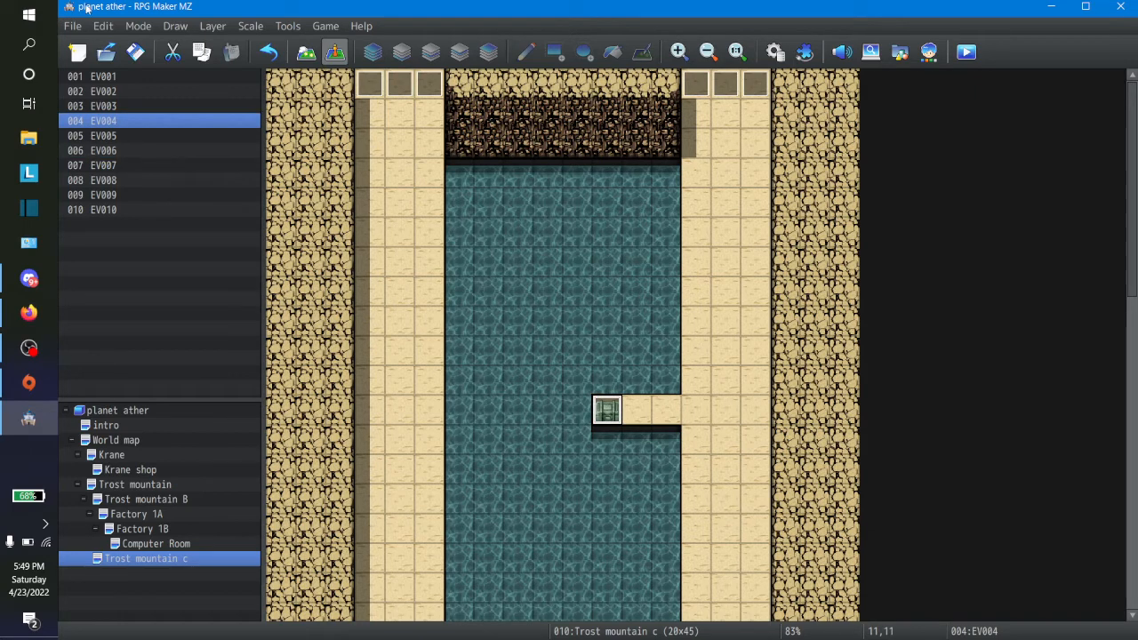
Step: Launch a playtest from the Game menu, saving the project when asked
click(73, 29)
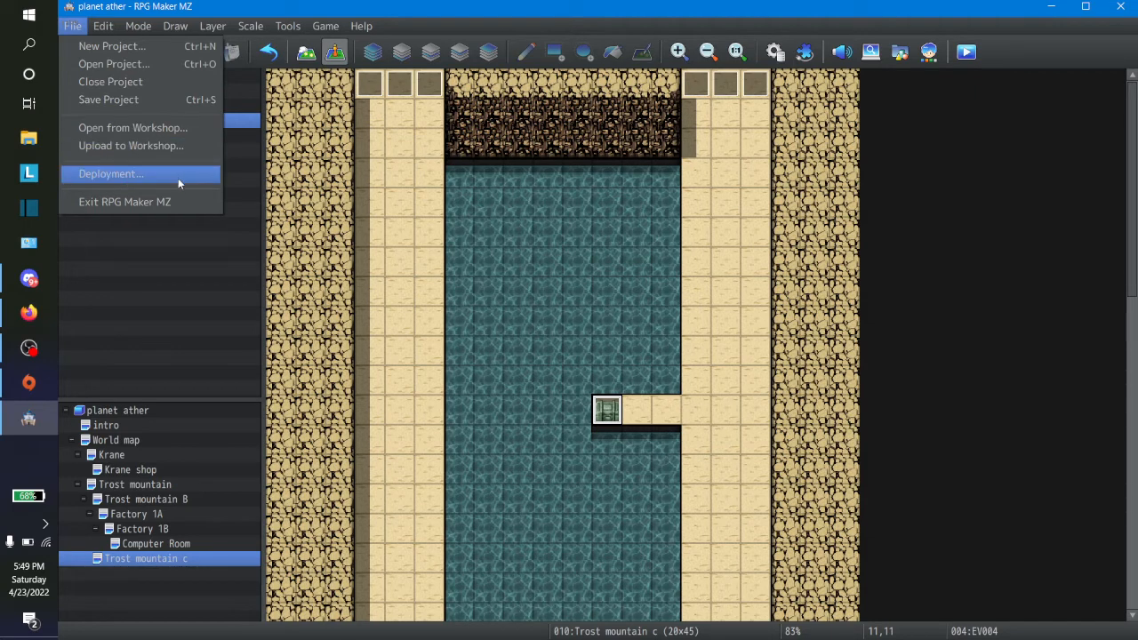
click(481, 5)
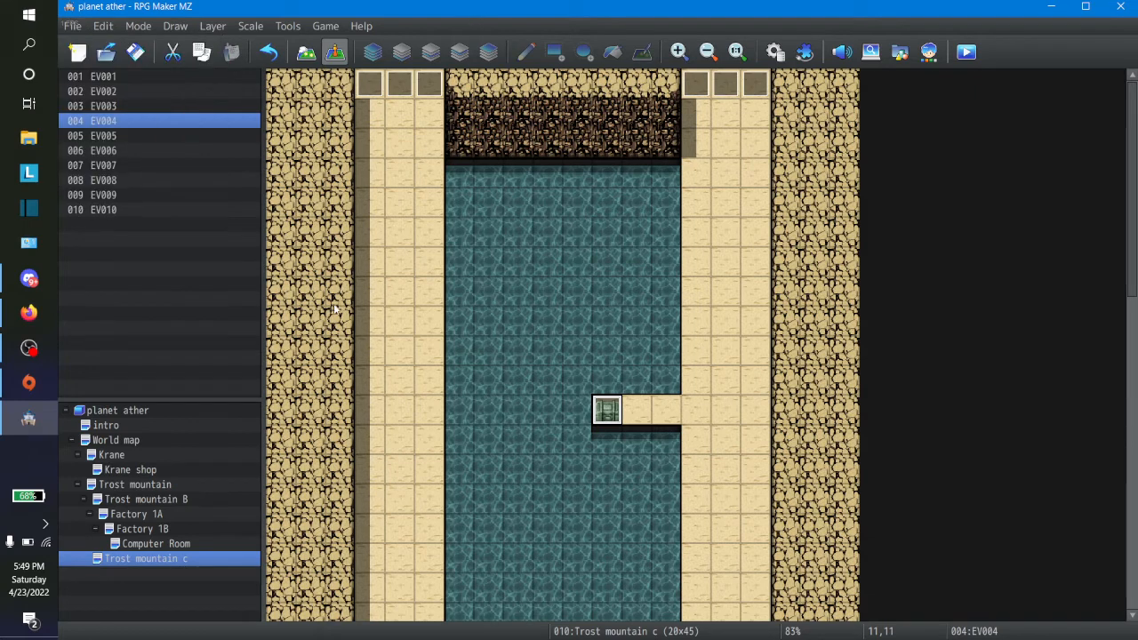
click(326, 27)
mouse_move(294, 27)
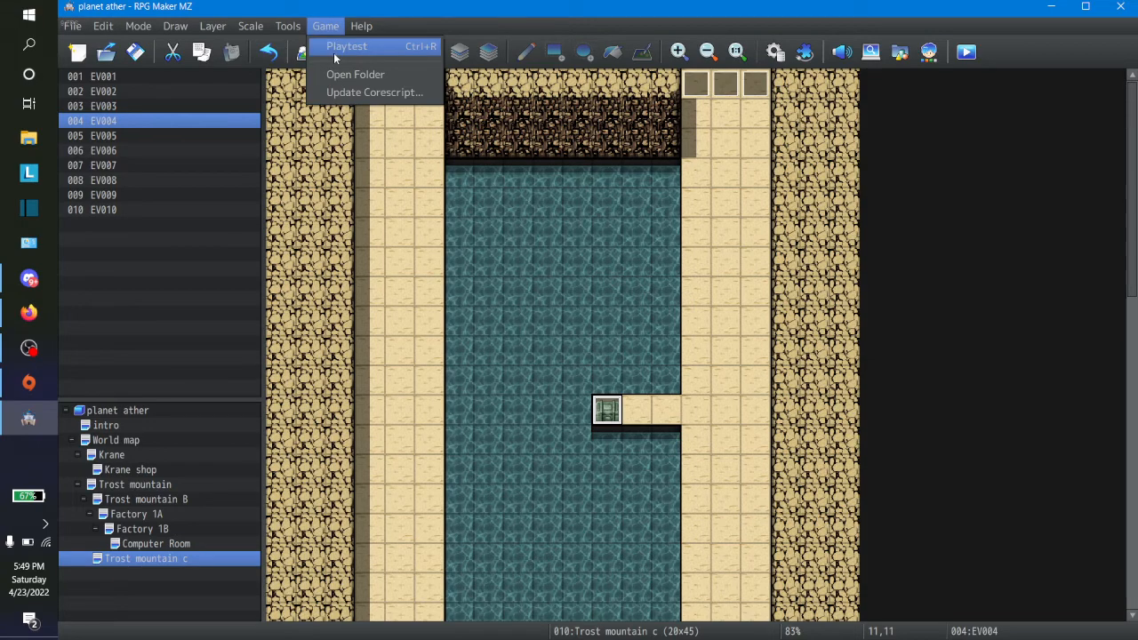
click(335, 50)
click(558, 345)
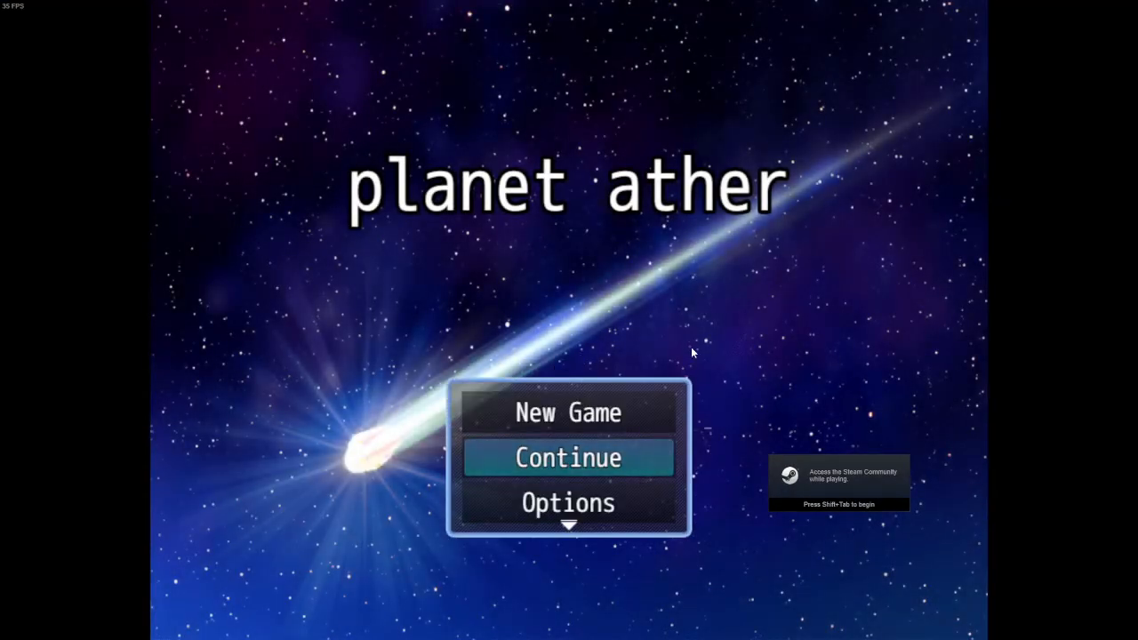
Step: Continue from save File 3 and dismiss the END DEMO message
key(Return)
key(Down)
key(Down)
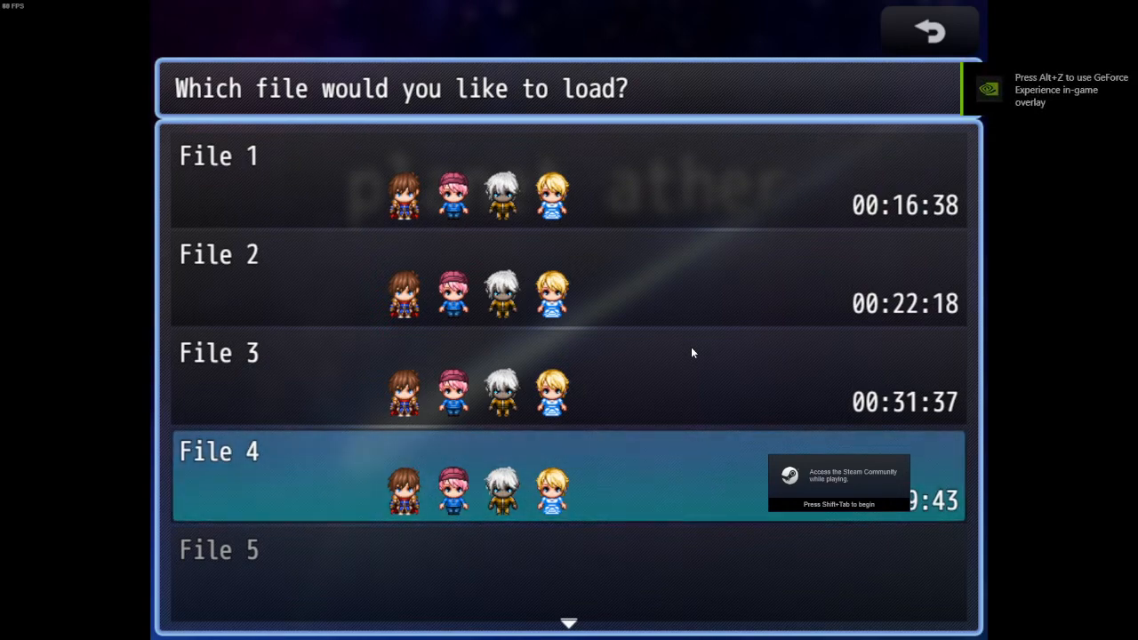
key(Up)
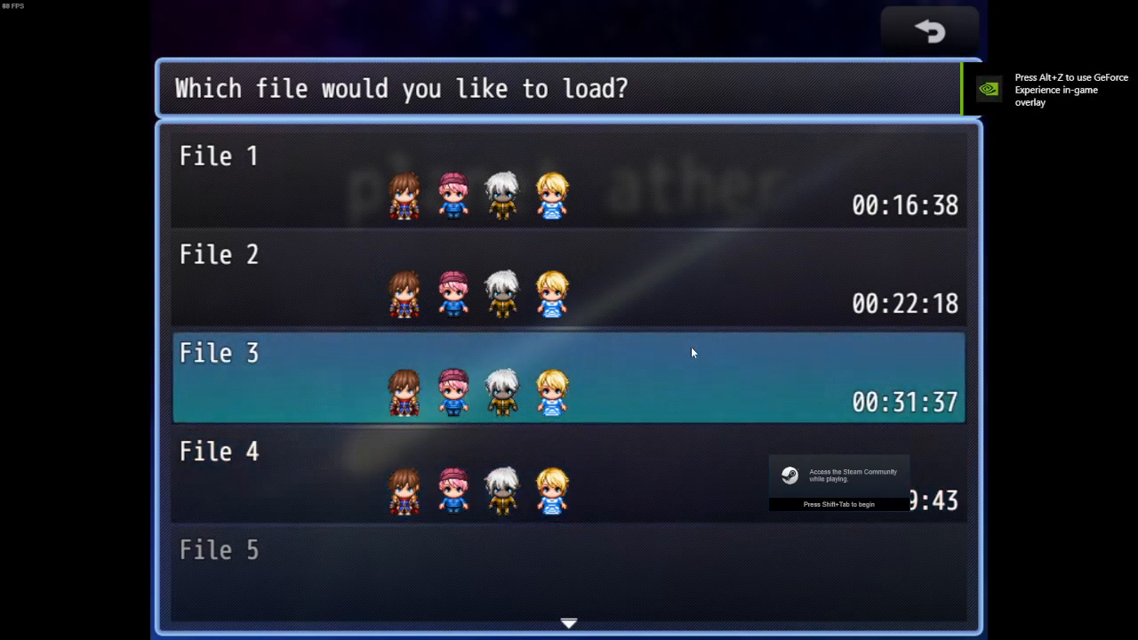
key(Return)
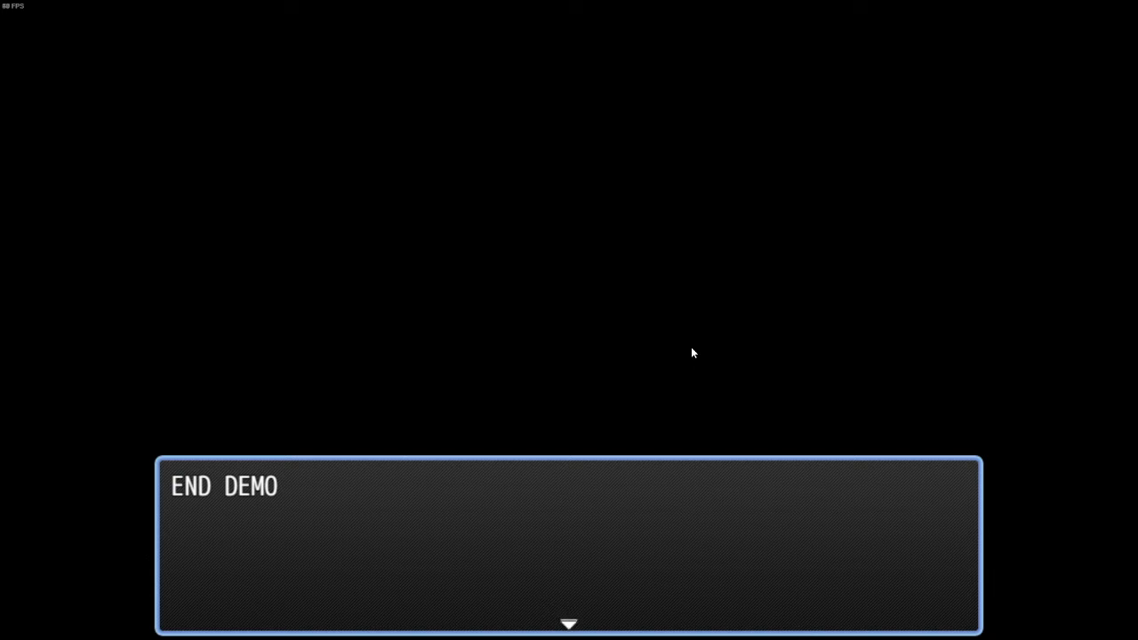
key(Return)
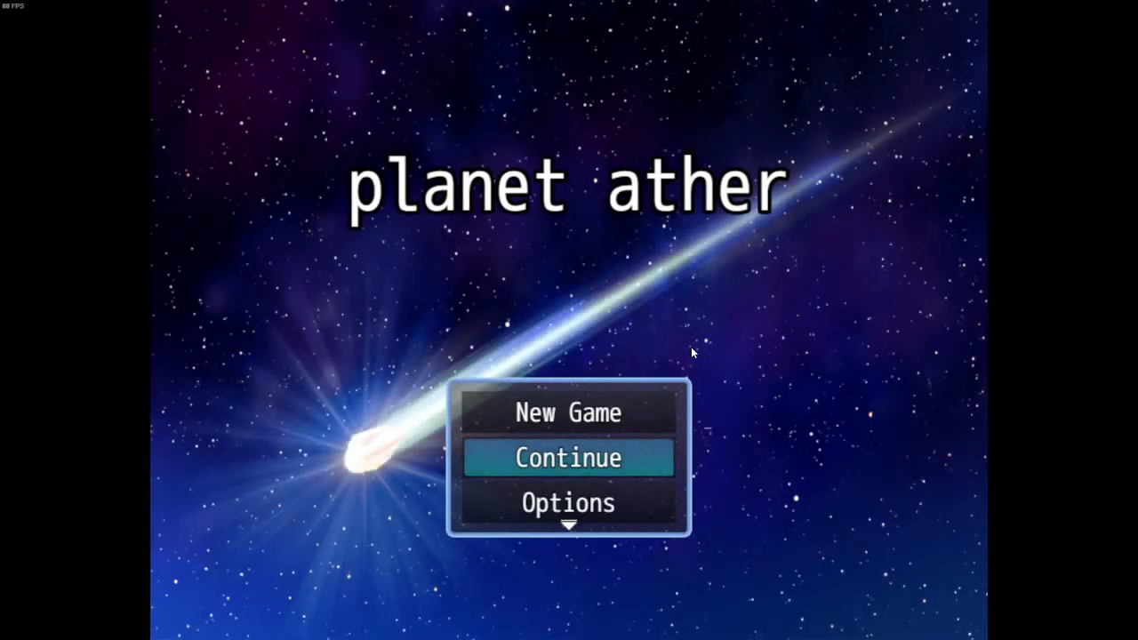
Step: Quit the game from the title menu after the credits finish
key(Down)
key(Down)
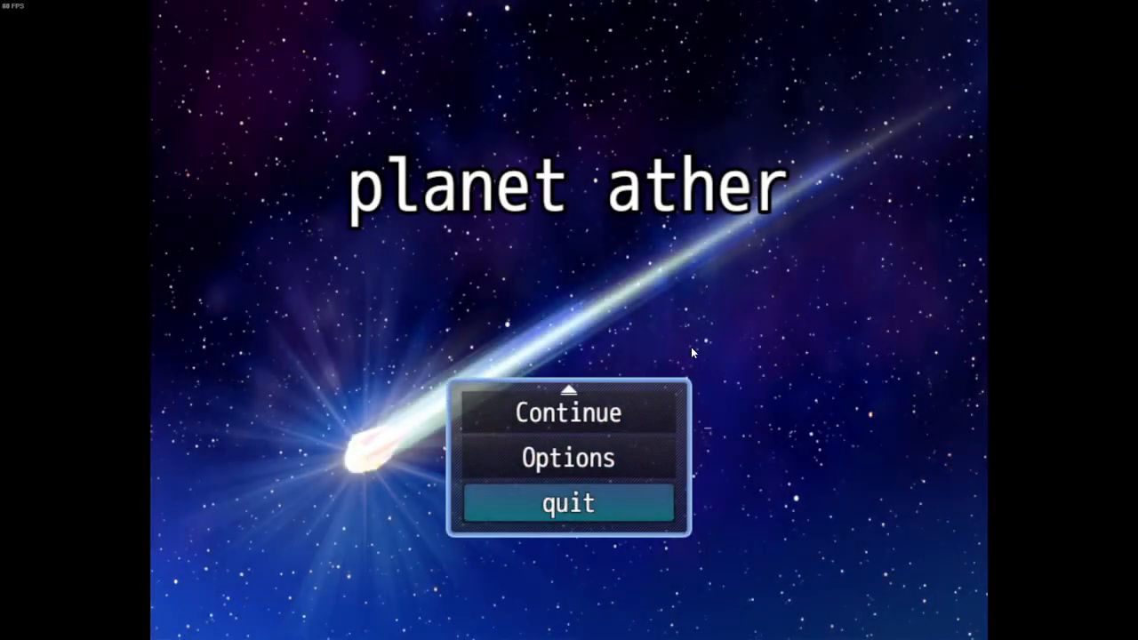
key(Down)
key(Up)
key(F4)
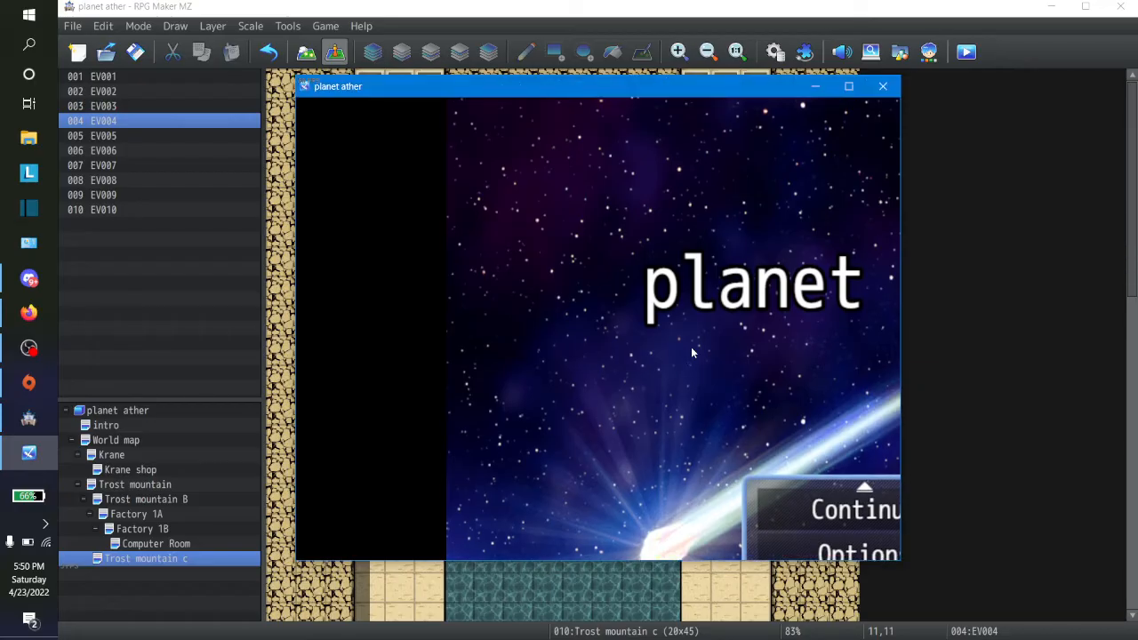
Step: Close the planet ather playtest and bring up the context menu on the EV005 event tile
click(883, 85)
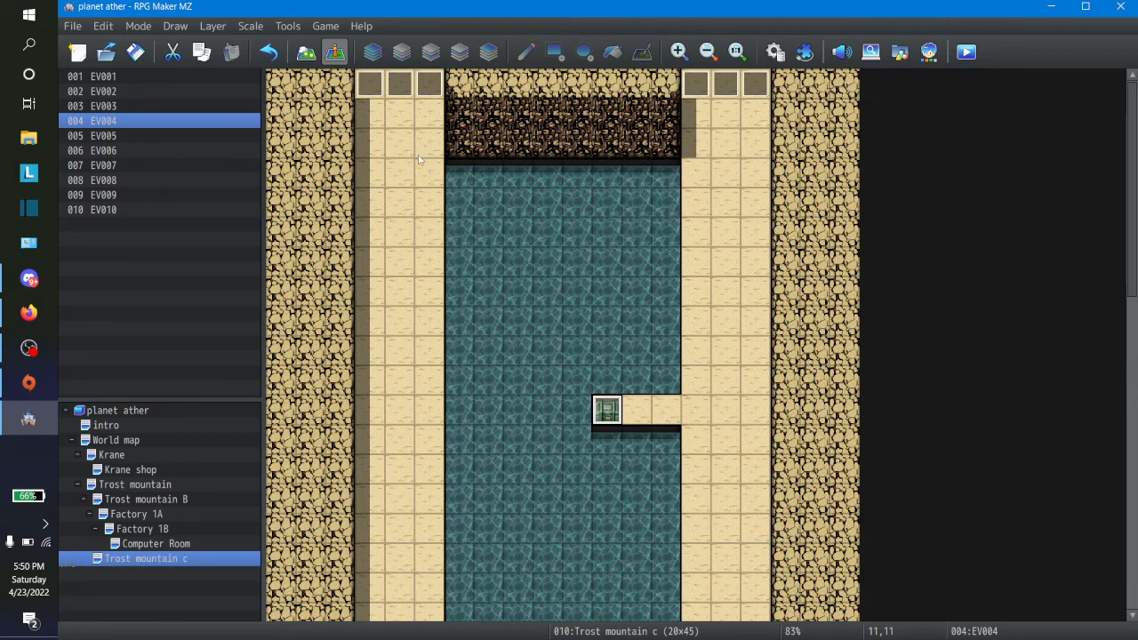
right_click(377, 94)
Step: Insert a 10-second Fadeout BGS command above Play BGM in EV005
click(396, 105)
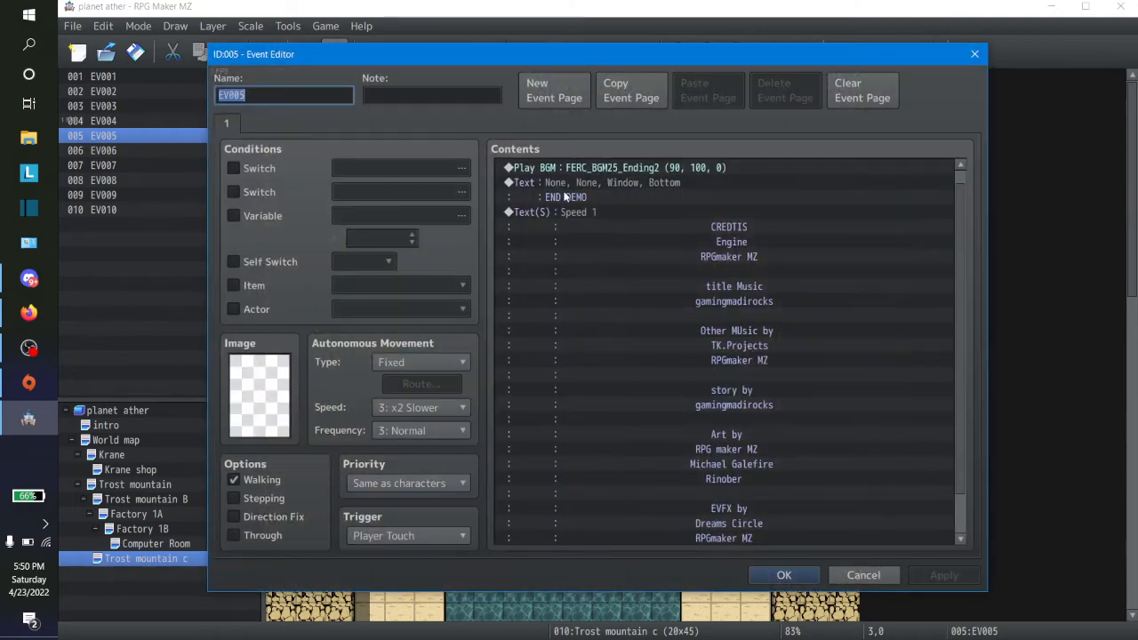
click(566, 166)
right_click(567, 166)
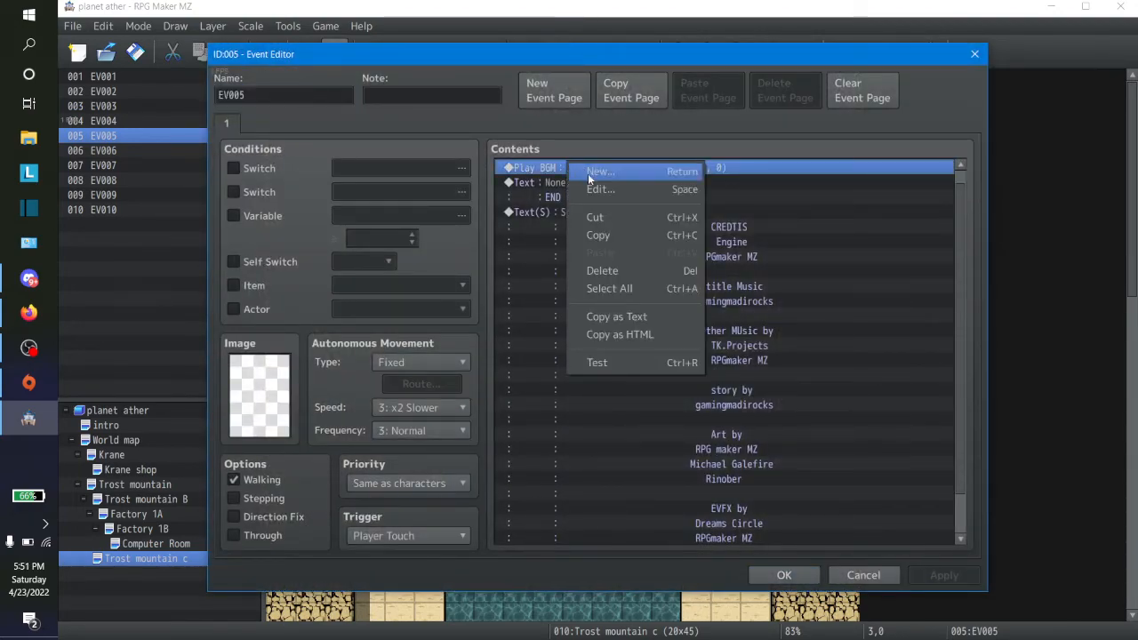
click(588, 169)
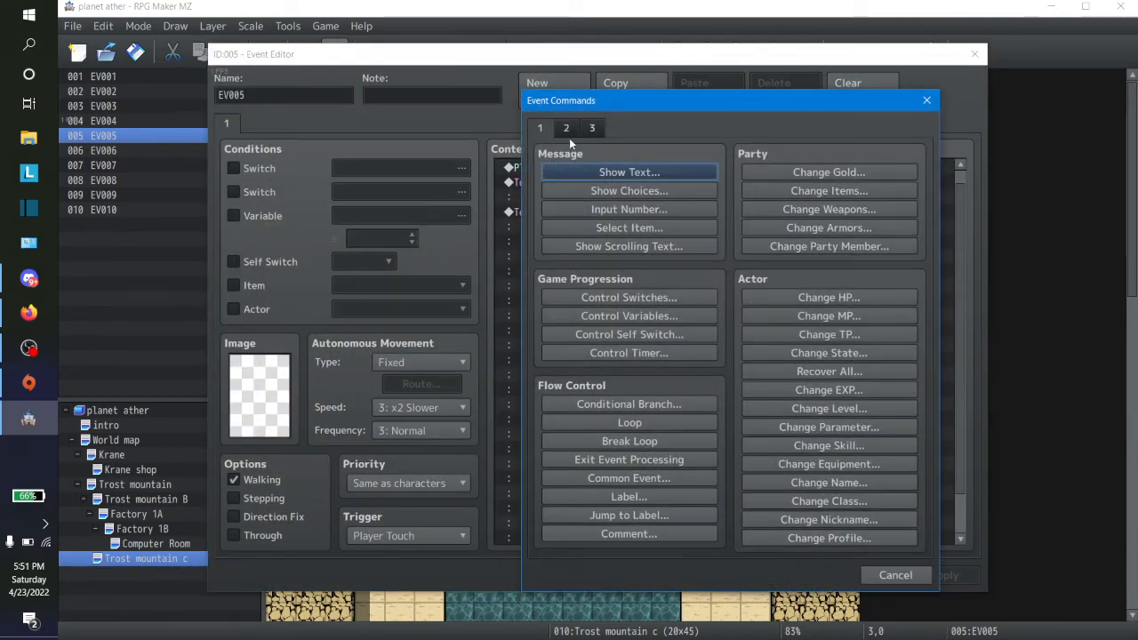
click(587, 129)
click(567, 131)
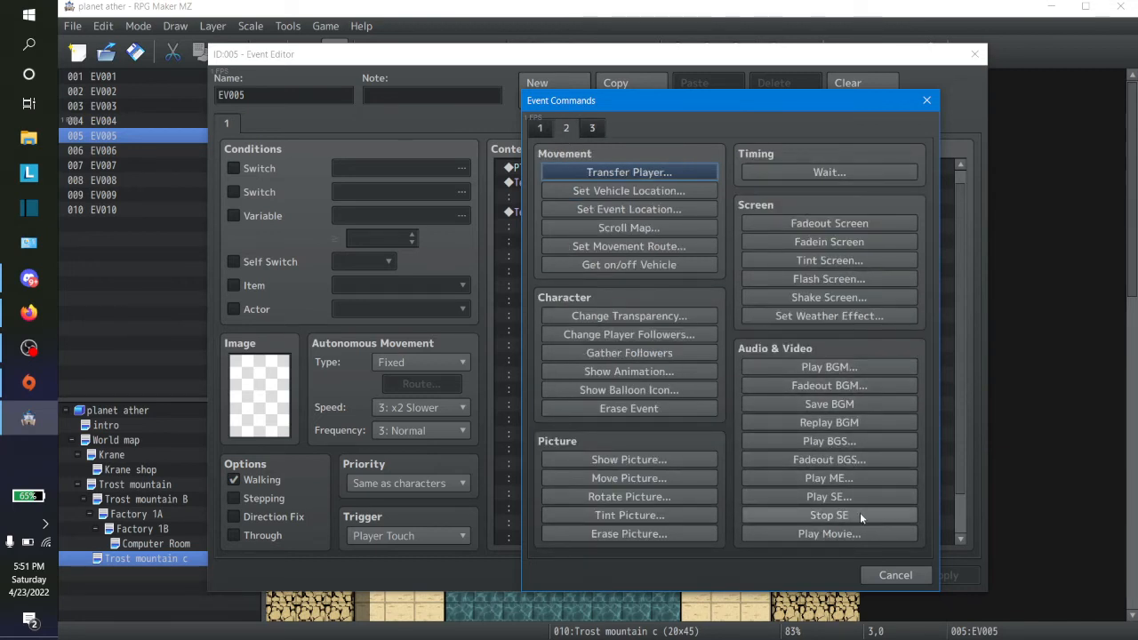
click(856, 461)
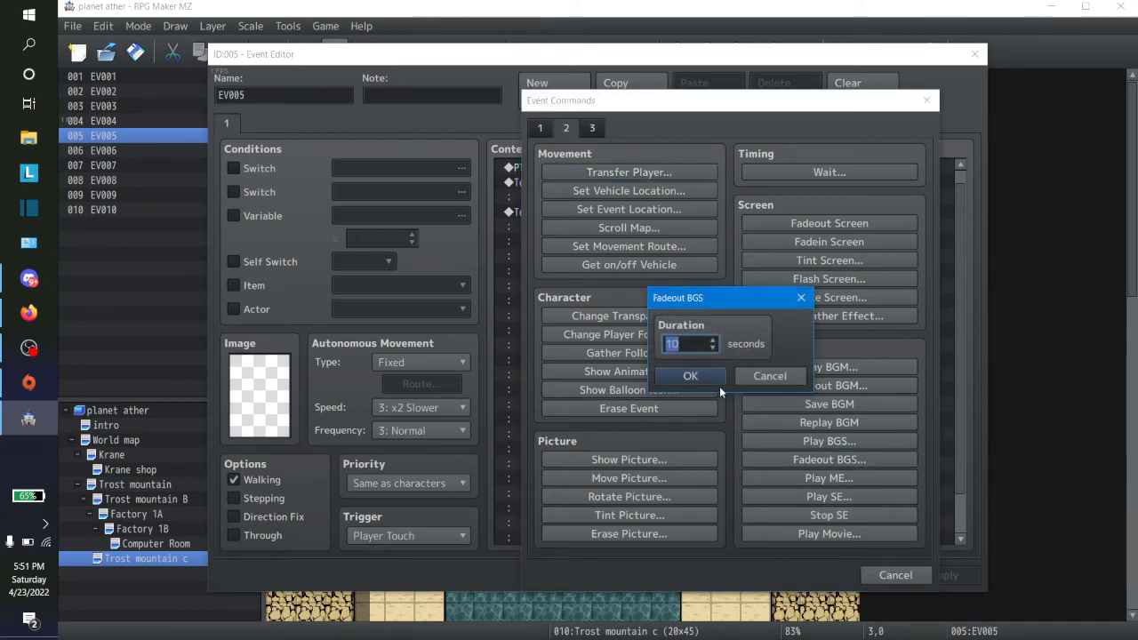
click(712, 378)
Step: Shorten the Fadeout BGS duration to 5 seconds and apply the EV005 changes
click(604, 167)
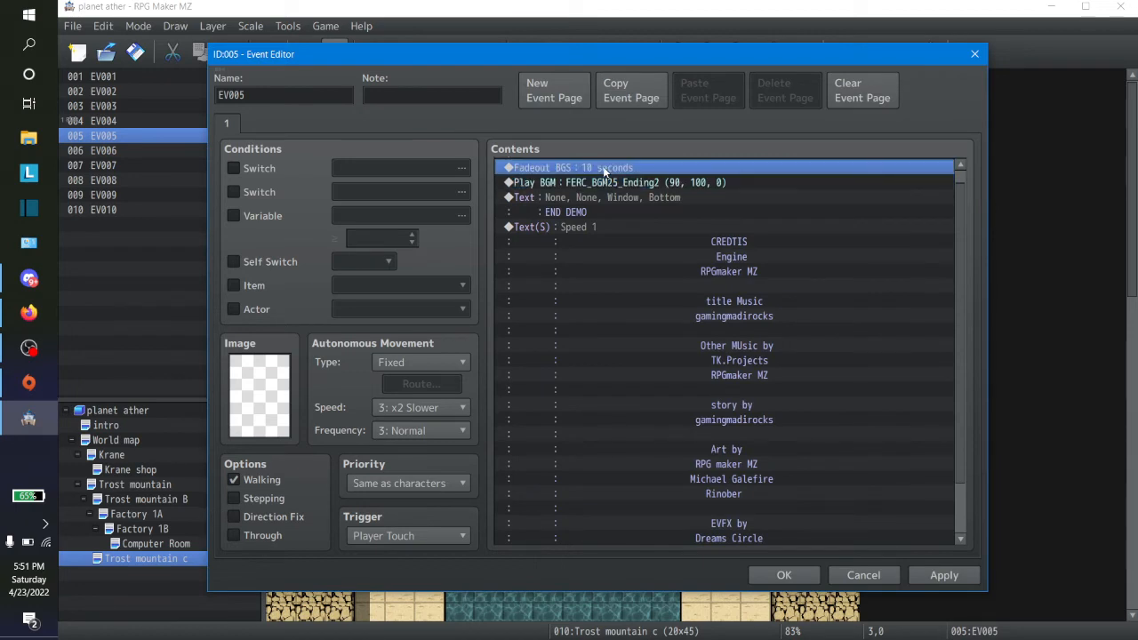
right_click(603, 167)
click(639, 244)
right_click(611, 173)
click(658, 199)
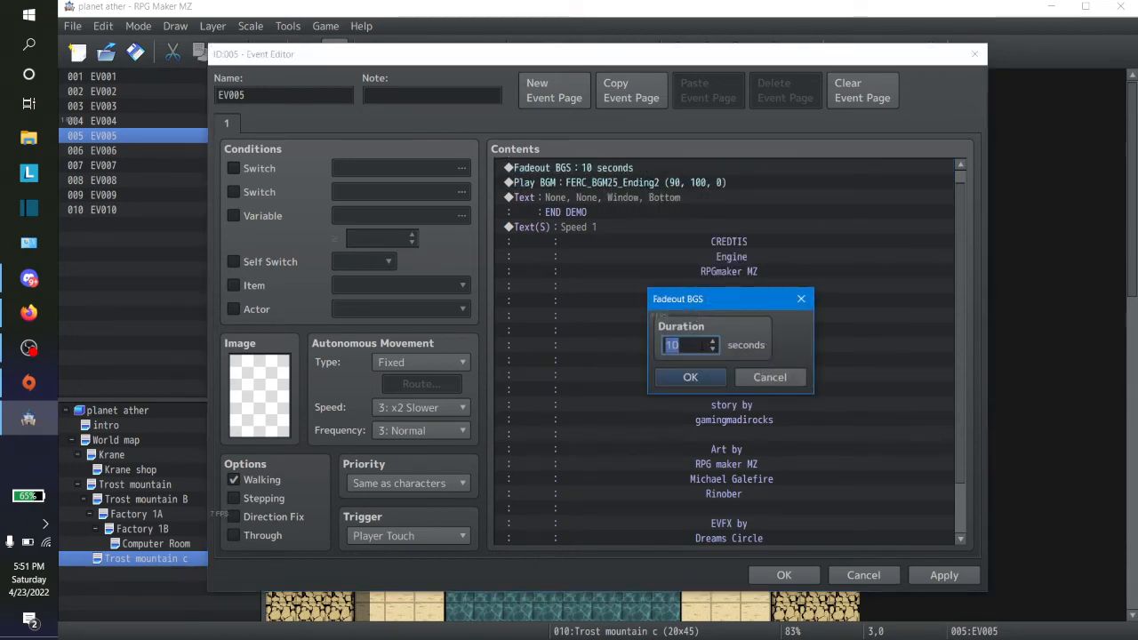
text(1)
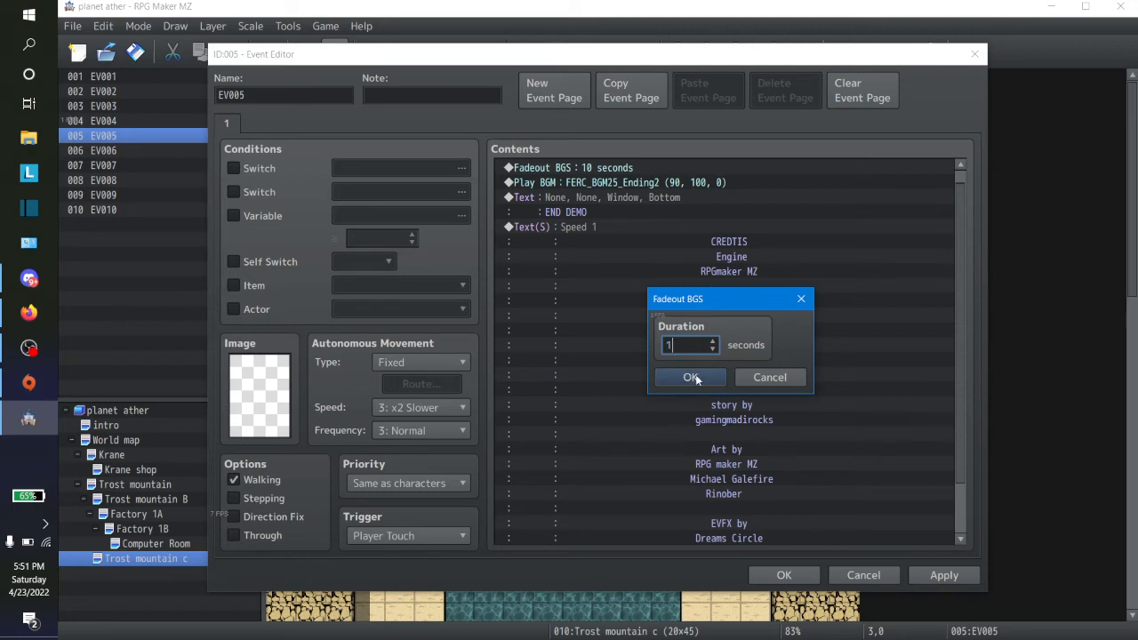
text(5)
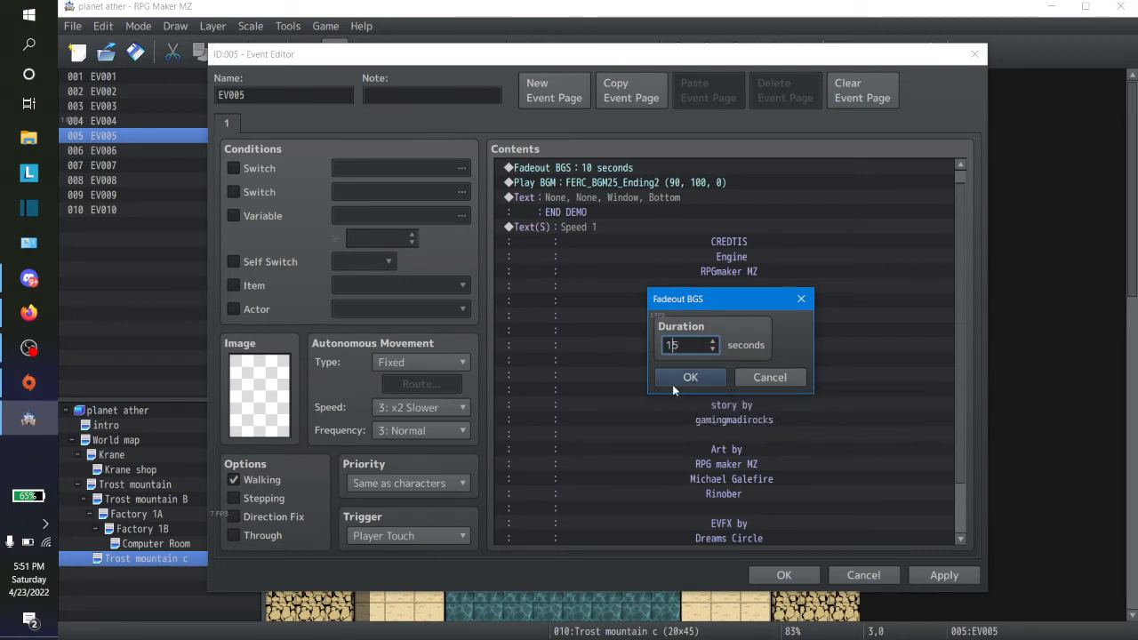
key(BackSpace)
click(675, 383)
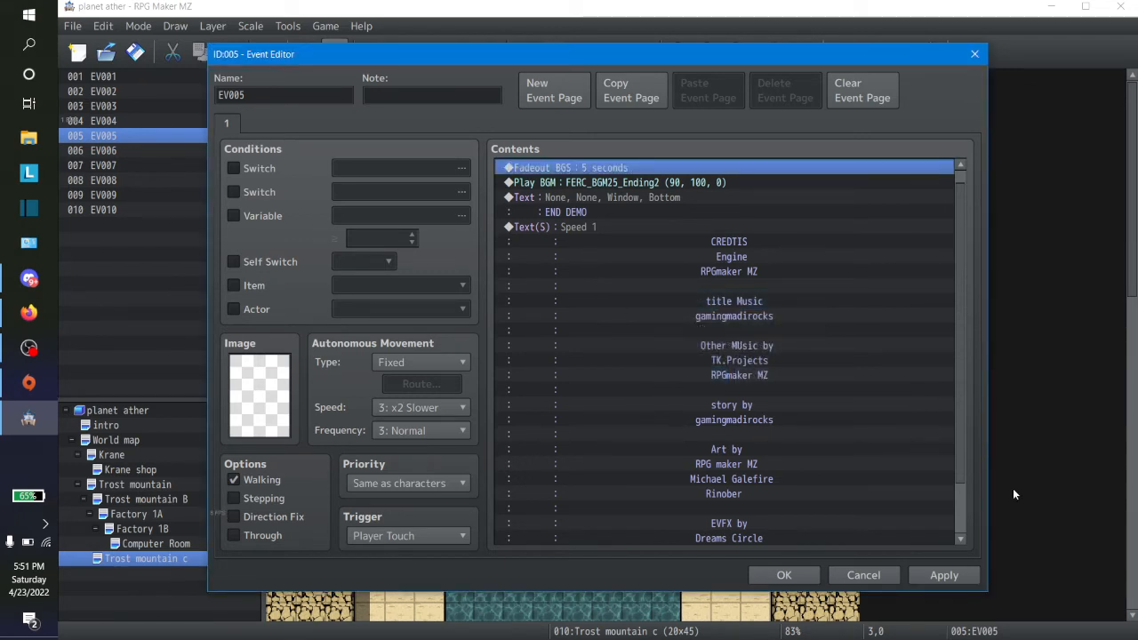
click(945, 575)
Step: Close the event editor and delete the old top-row events EV006–EV010
click(783, 575)
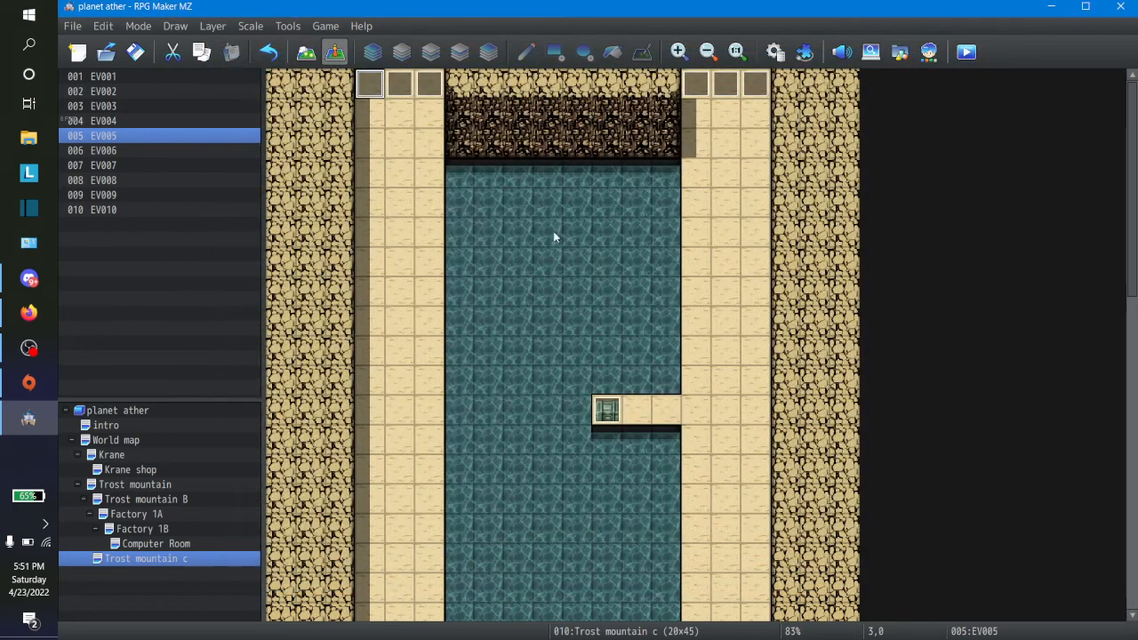
click(405, 92)
key(Delete)
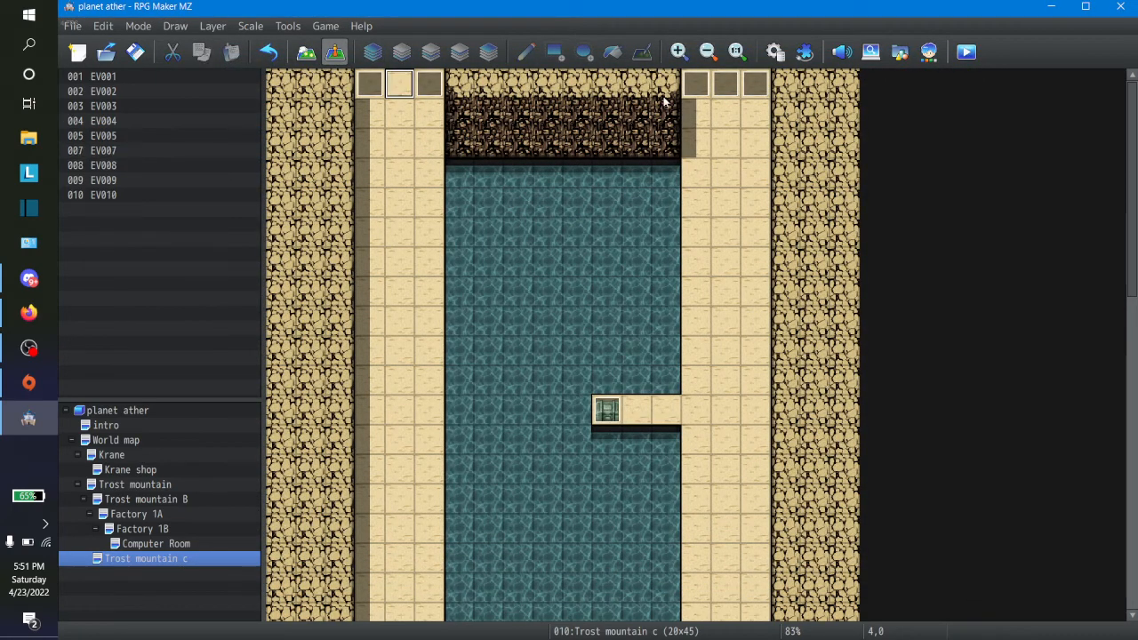
click(698, 89)
key(Delete)
click(726, 89)
key(Delete)
click(755, 89)
key(Delete)
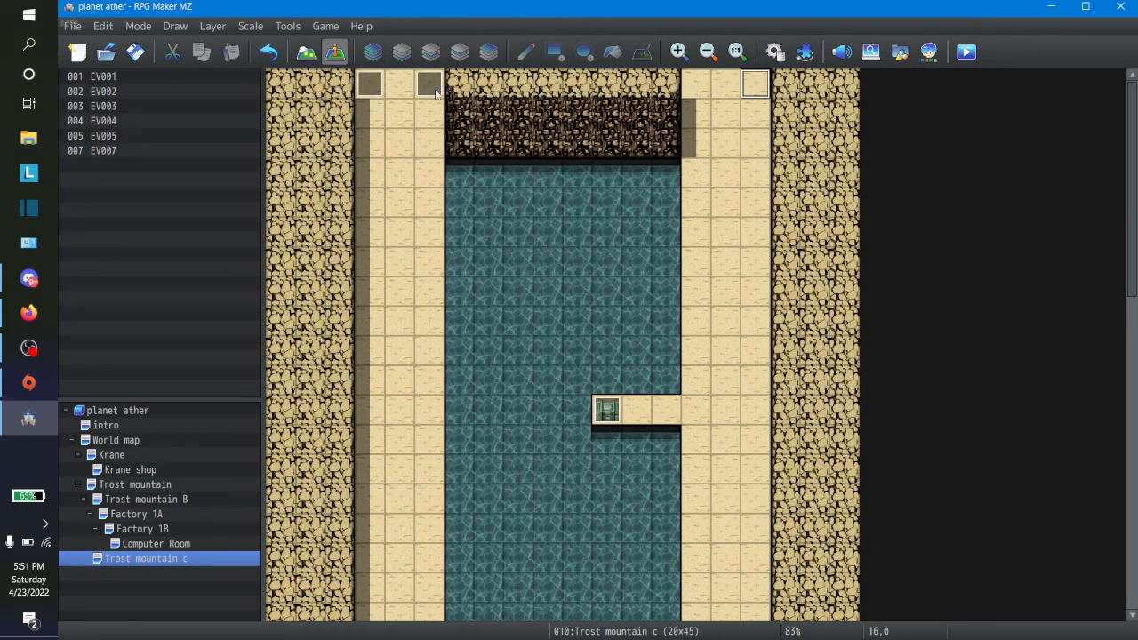
click(429, 89)
key(Delete)
Step: Paste five copies of EV005 onto the empty top-row tiles, then save and playtest
click(370, 87)
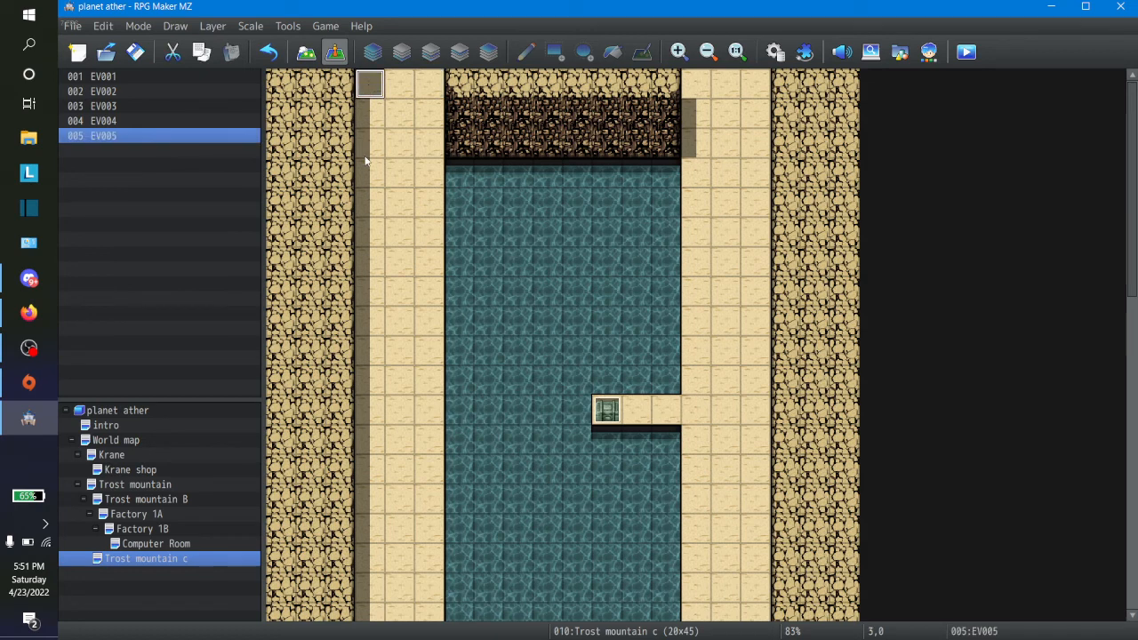
click(399, 86)
key(ctrl+v)
click(429, 86)
key(ctrl+v)
click(696, 86)
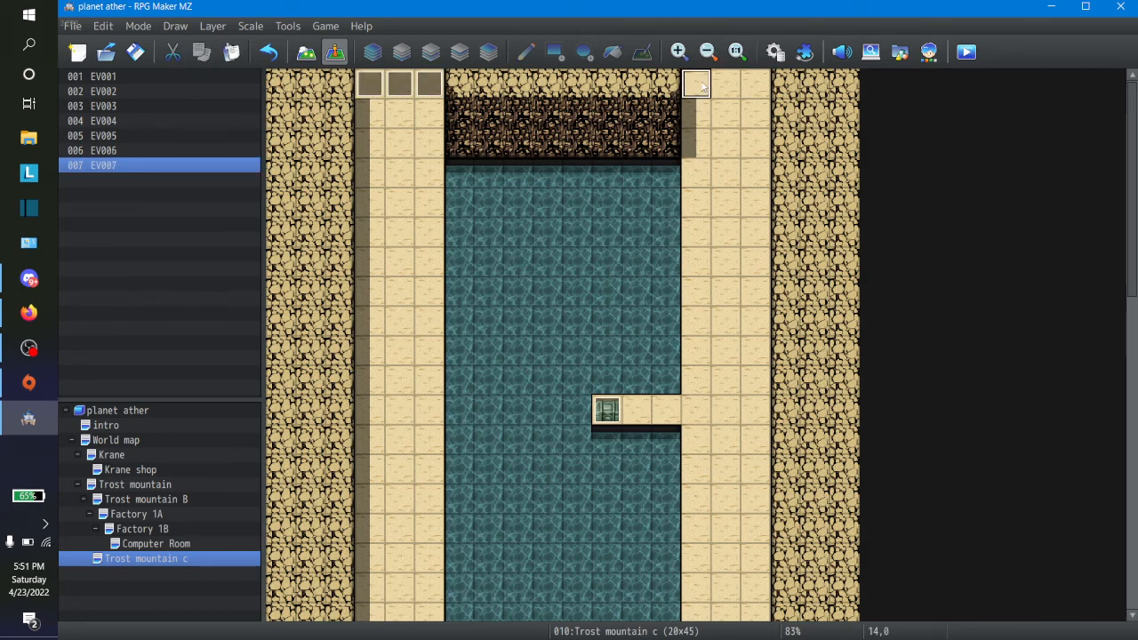
key(ctrl+v)
click(725, 84)
key(ctrl+v)
click(755, 87)
key(ctrl+v)
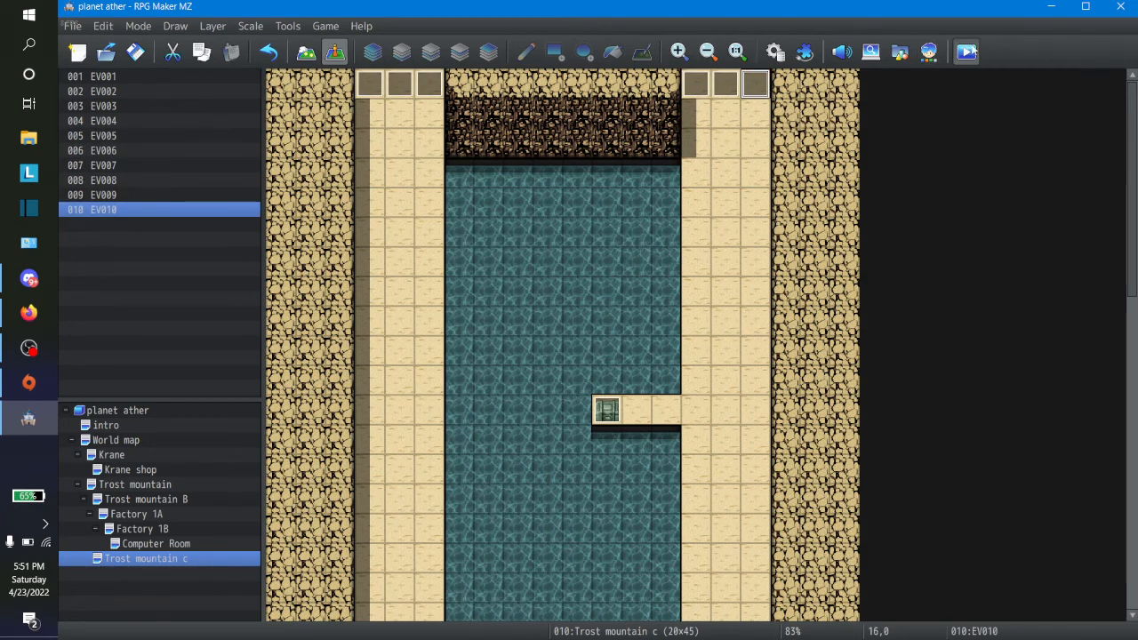
click(967, 51)
click(571, 355)
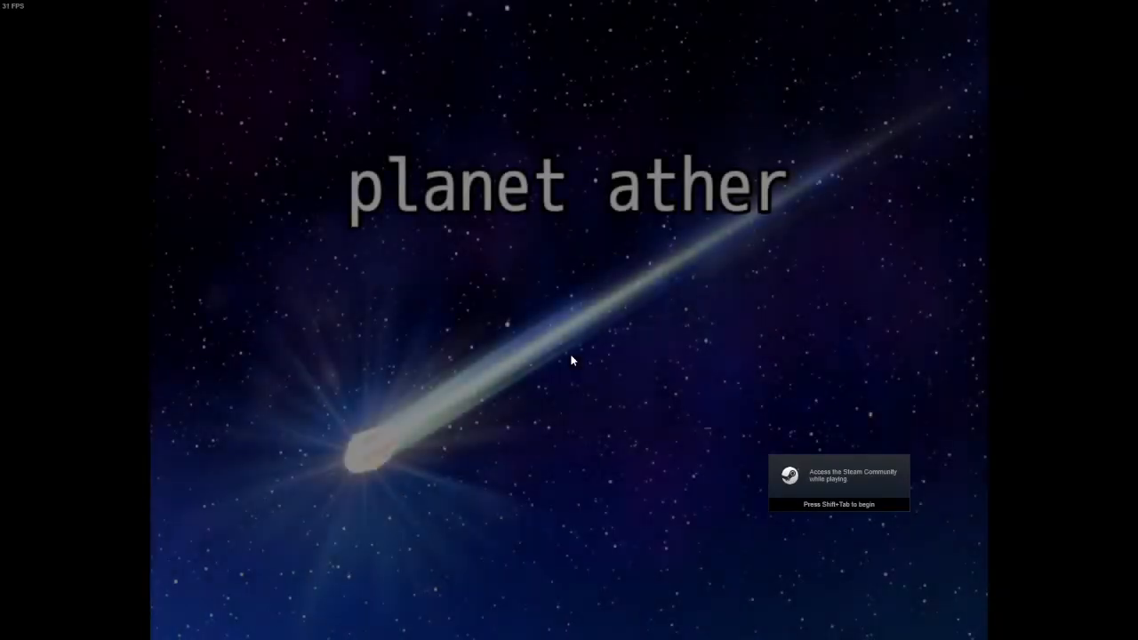
Step: Load save File 3, watch the END DEMO message and credits, then quit from the title
key(Return)
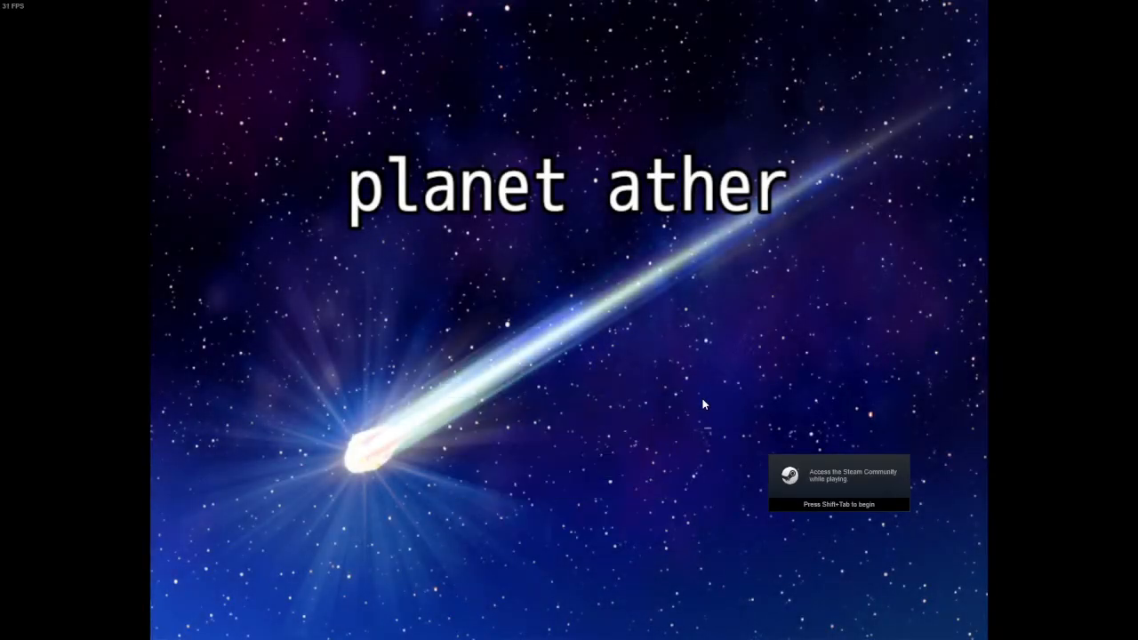
key(Down)
key(Down)
key(Return)
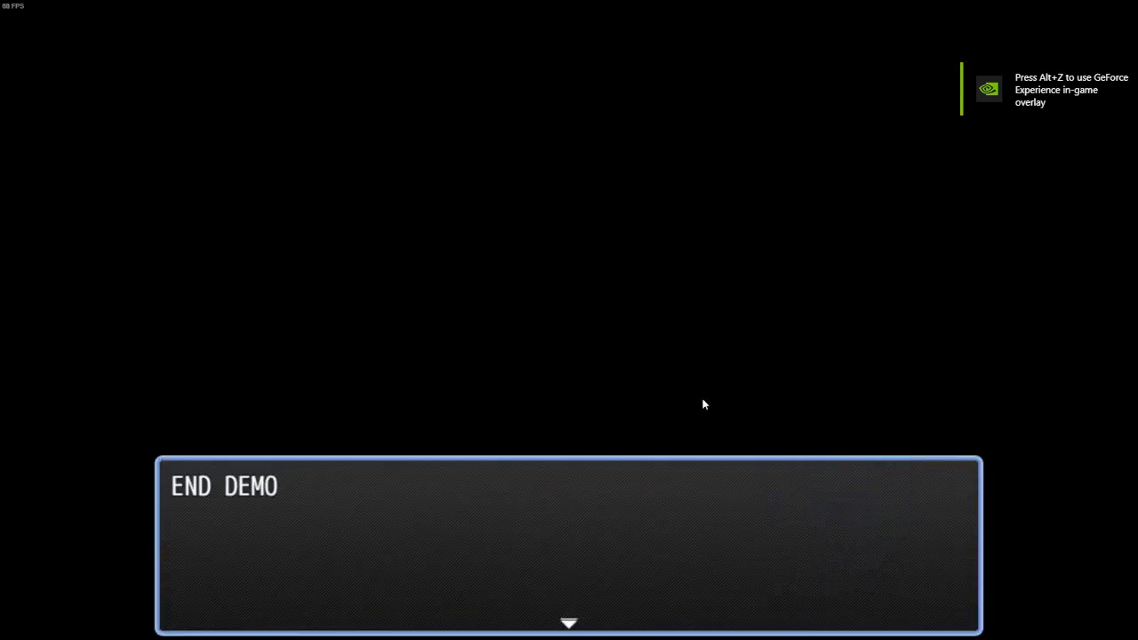
key(Return)
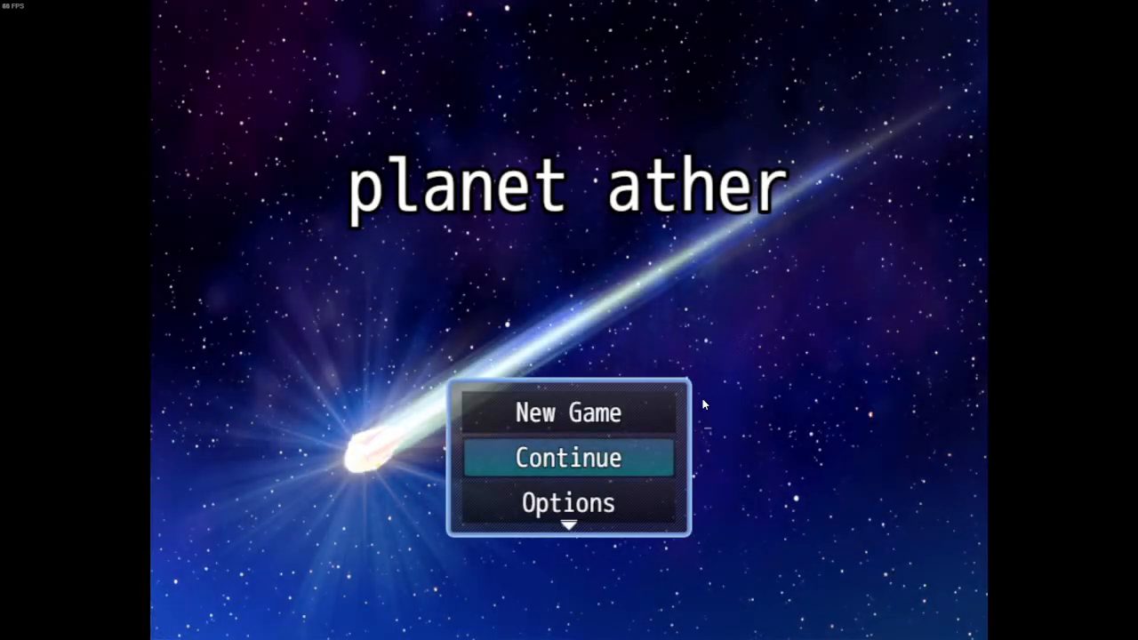
key(Down)
key(Down)
key(Return)
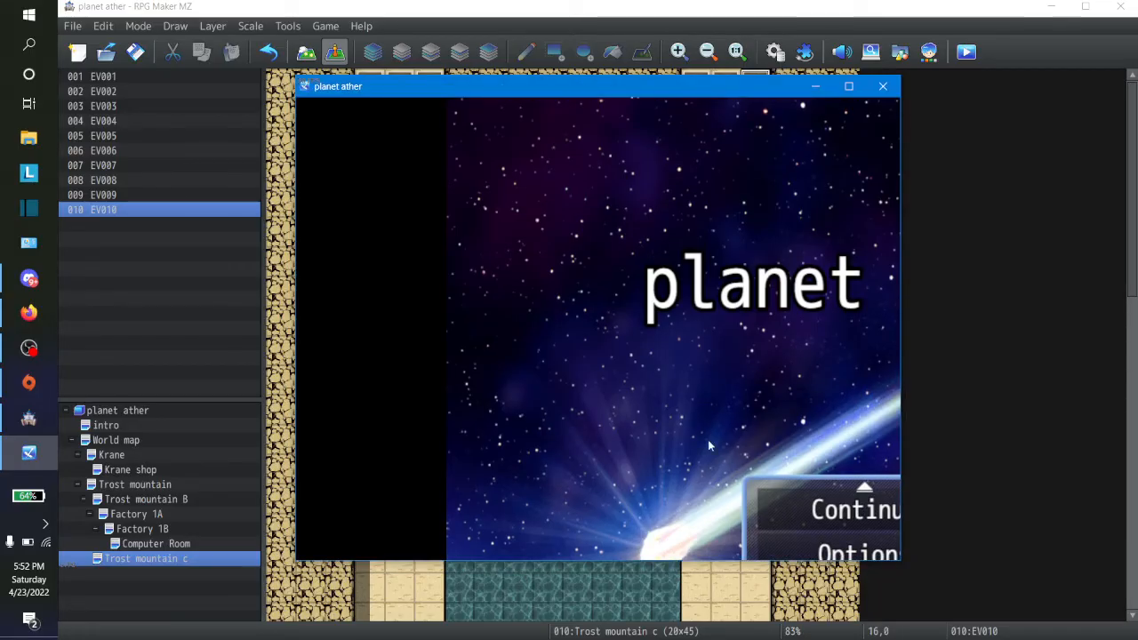
Step: Close the test game window and scroll the map list
click(885, 88)
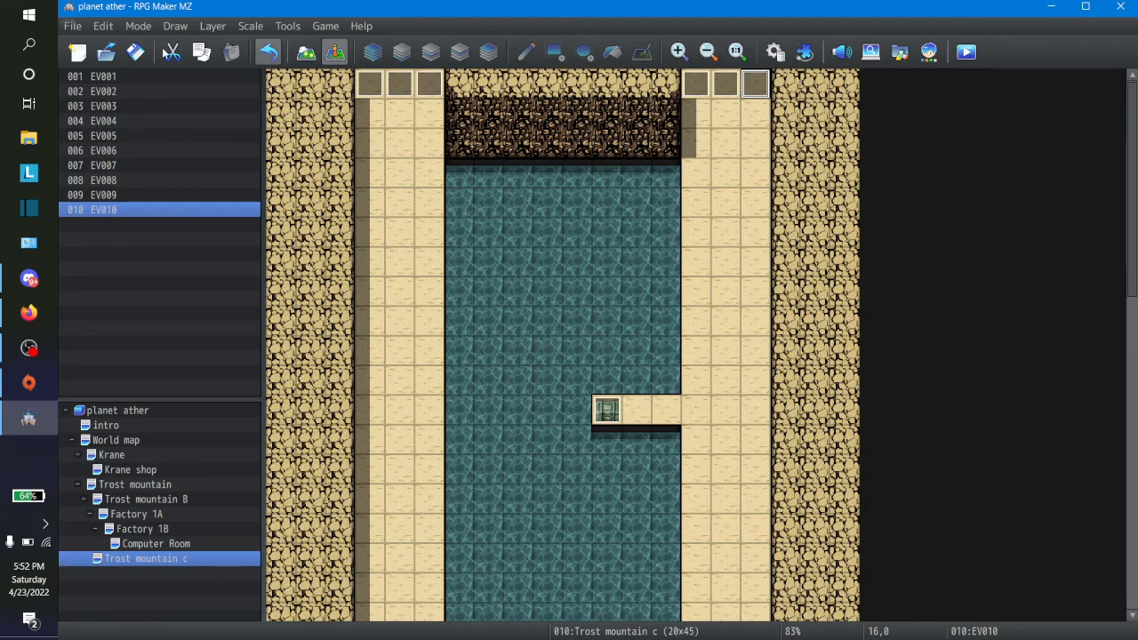
scroll(576, 244, down, 5)
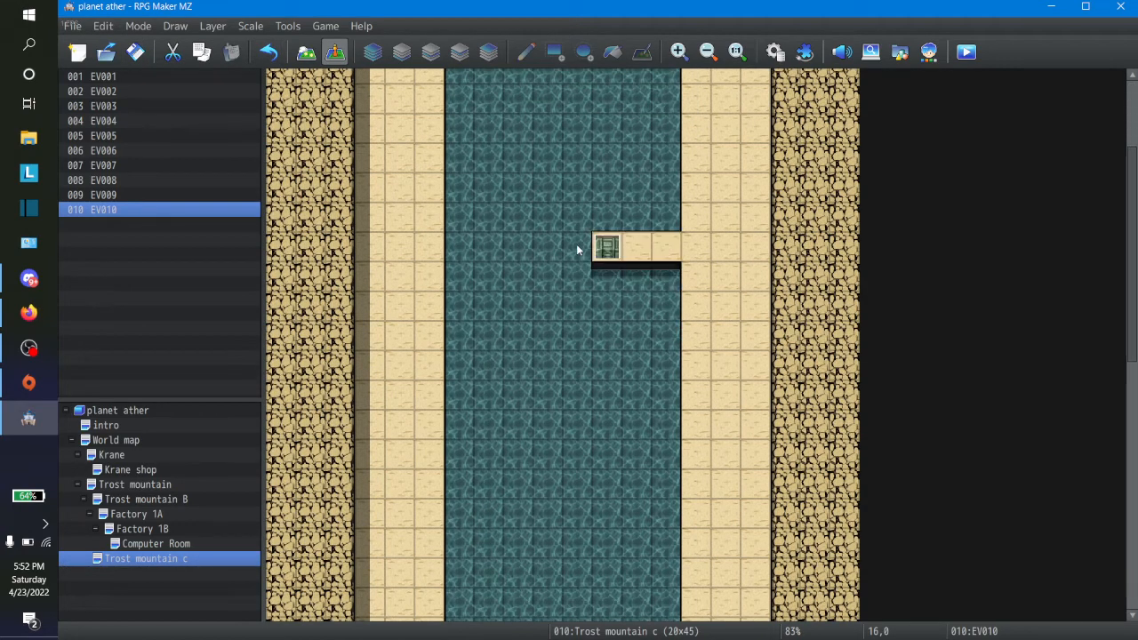
scroll(576, 258, up, 6)
scroll(569, 260, down, 4)
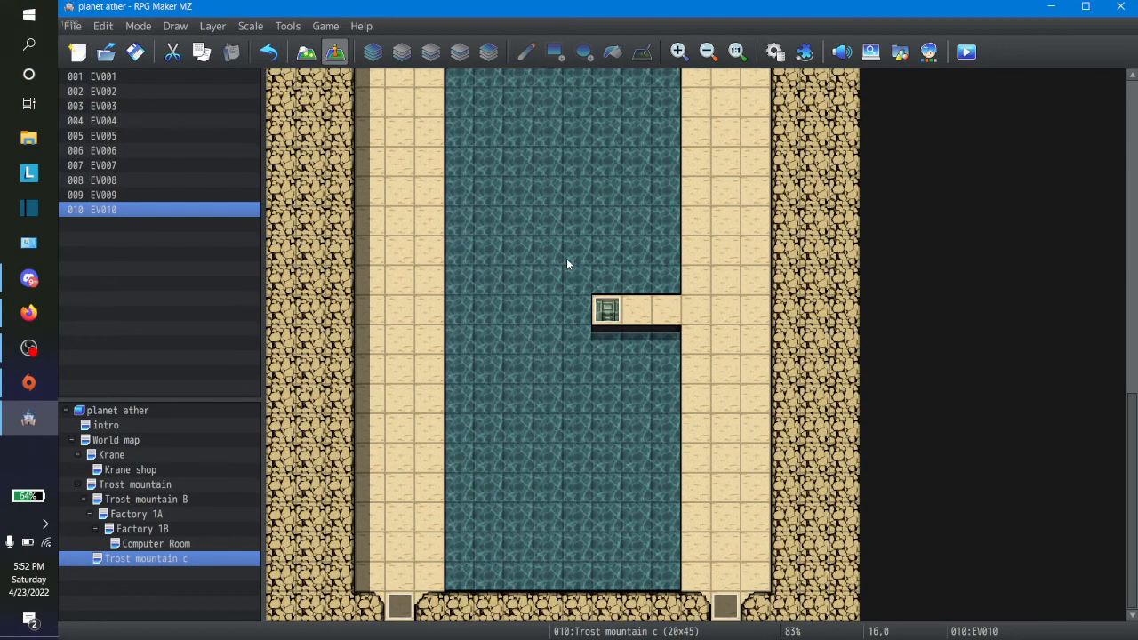
Step: View the Trost mountain c map properties' Encounters list and cancel without changes
right_click(183, 561)
click(235, 398)
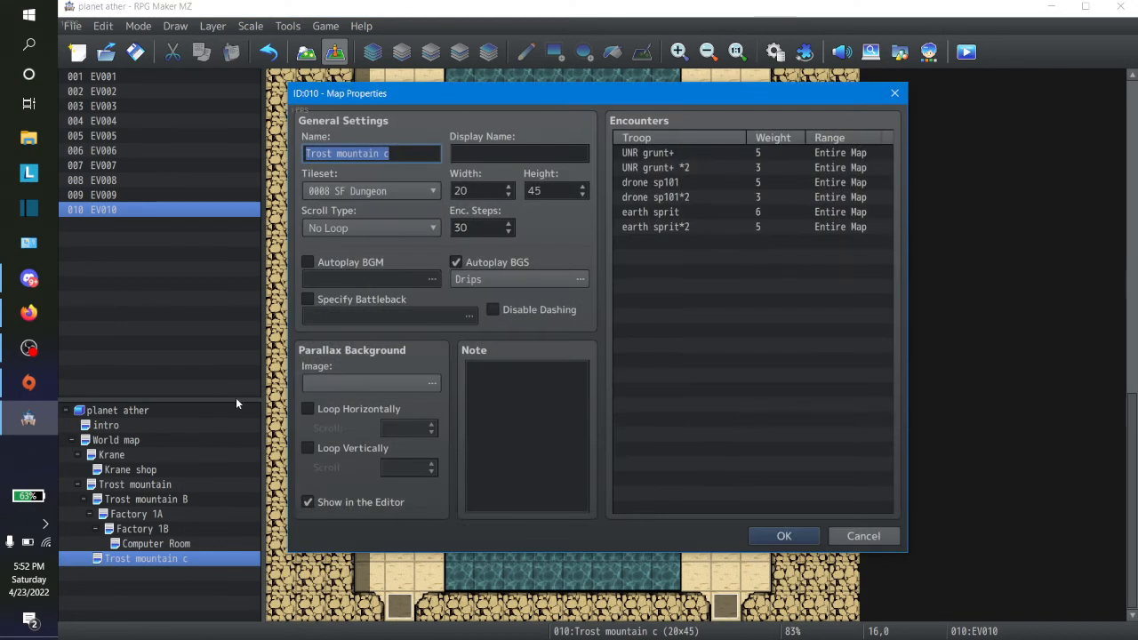
click(659, 244)
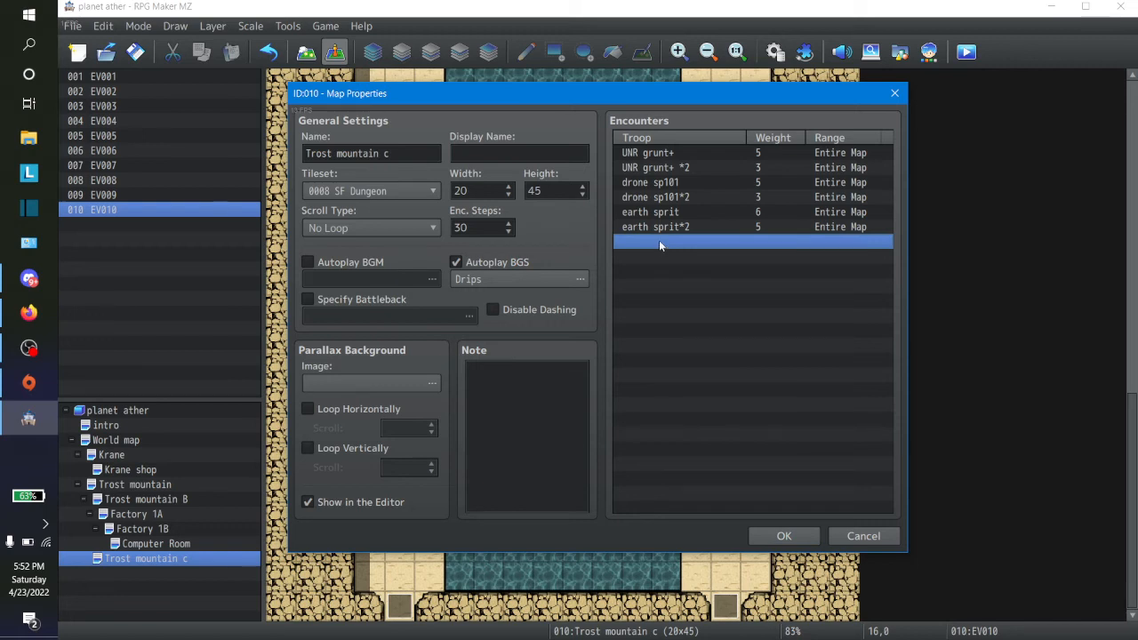
click(860, 531)
scroll(553, 392, up, 10)
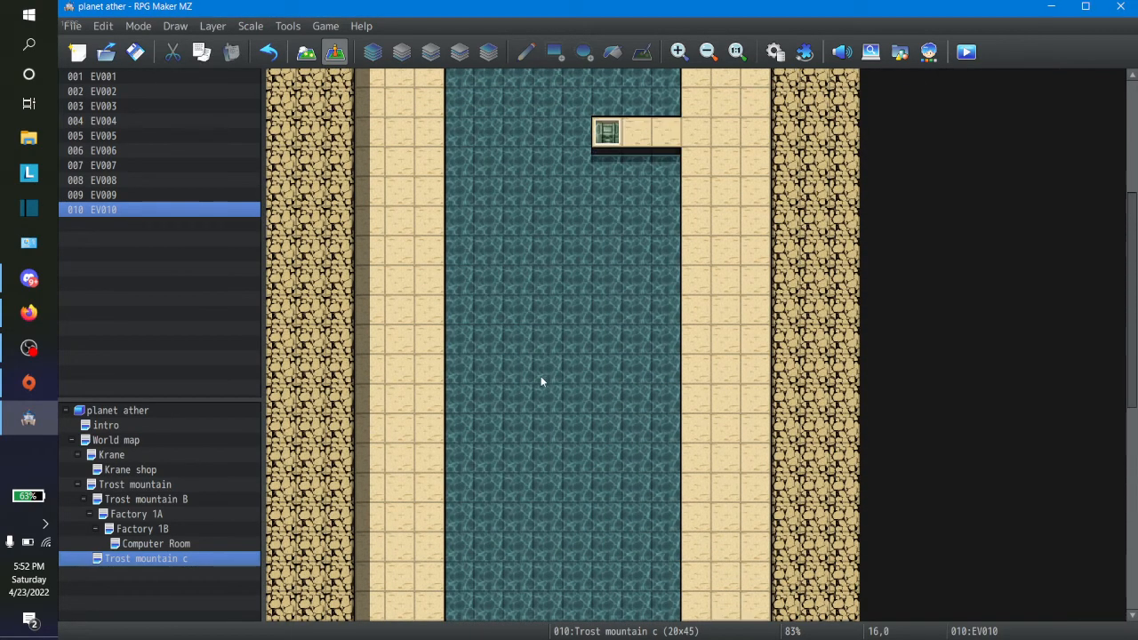
scroll(537, 375, up, 3)
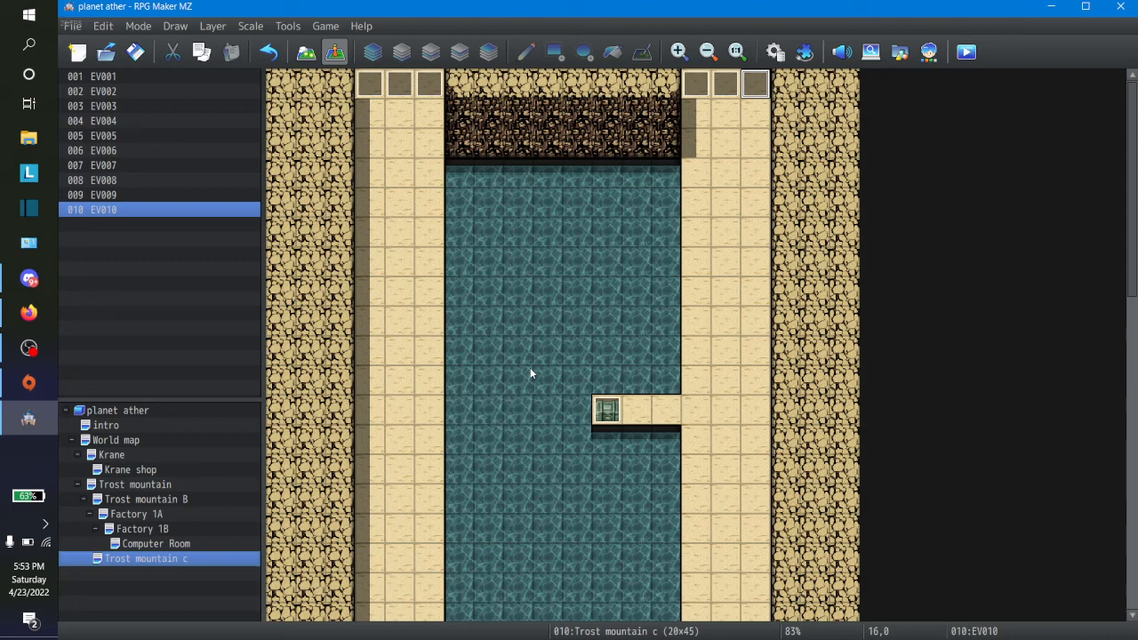
Step: Set File > Deployment to Windows with Exclude unused files and Image files encryption ticked
click(75, 25)
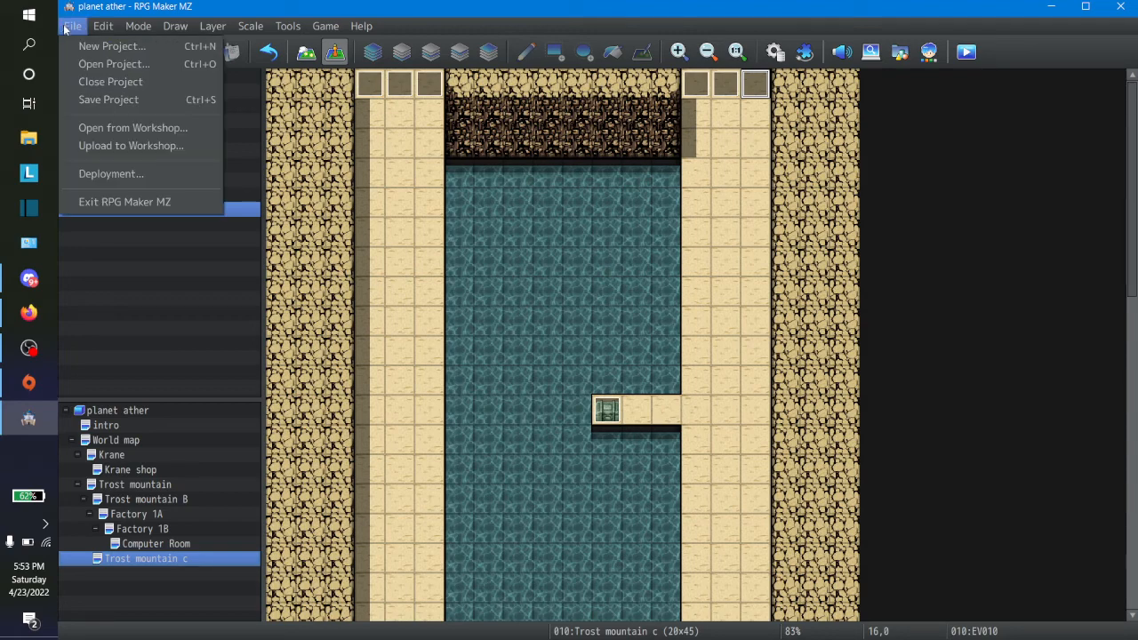
click(128, 170)
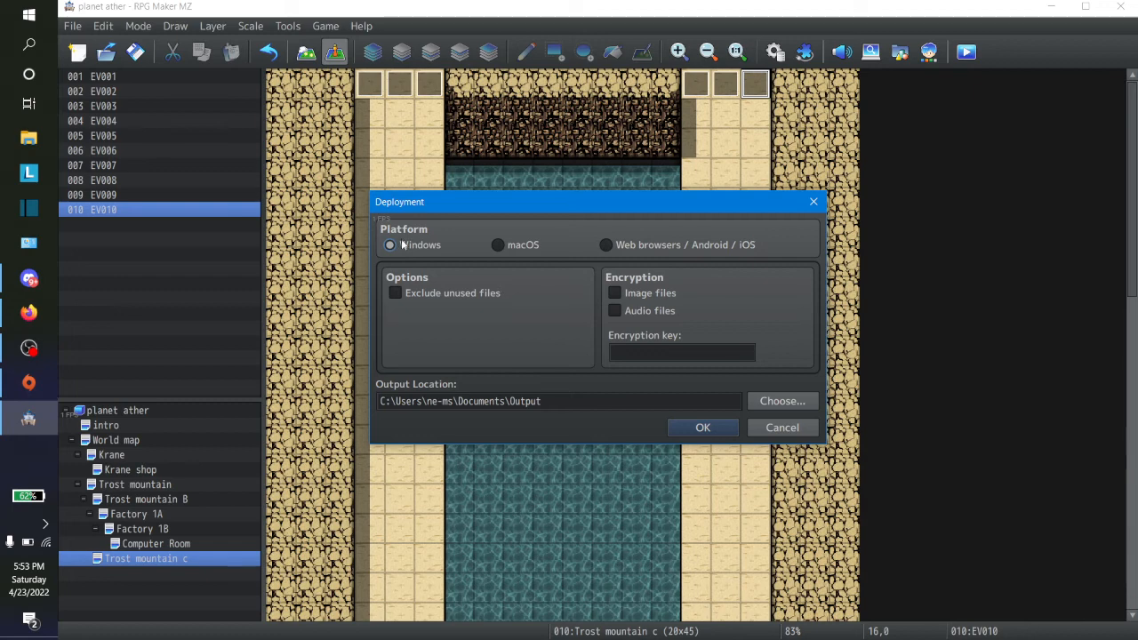
click(603, 252)
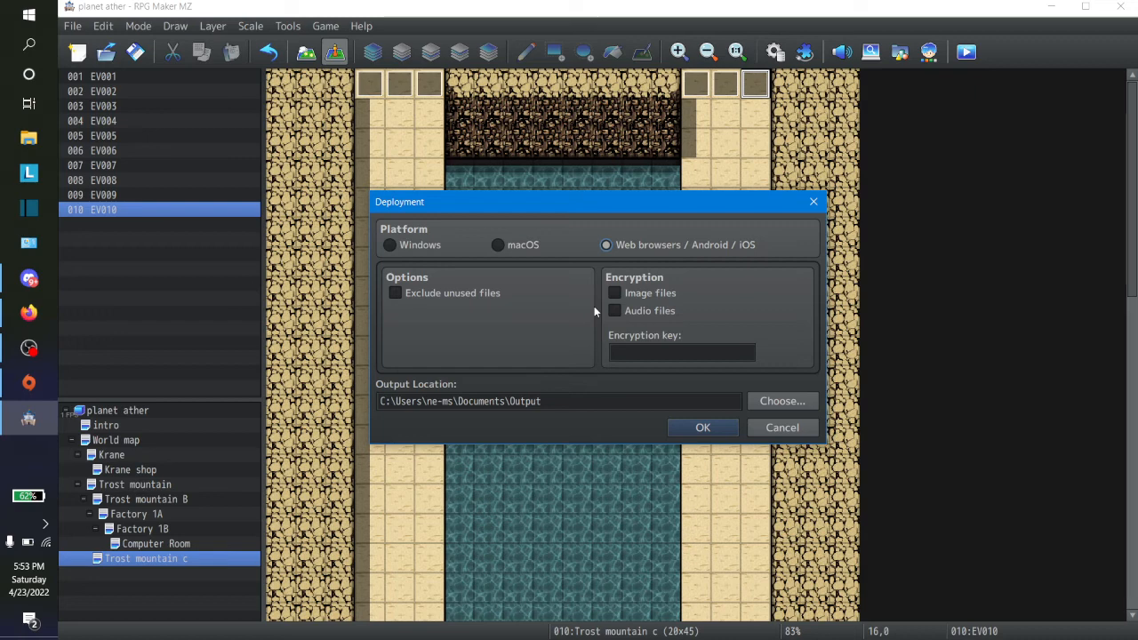
click(409, 249)
click(395, 294)
click(613, 295)
Step: Enable audio encryption with an encryption key, build the package, and acknowledge the success message
click(614, 311)
click(682, 352)
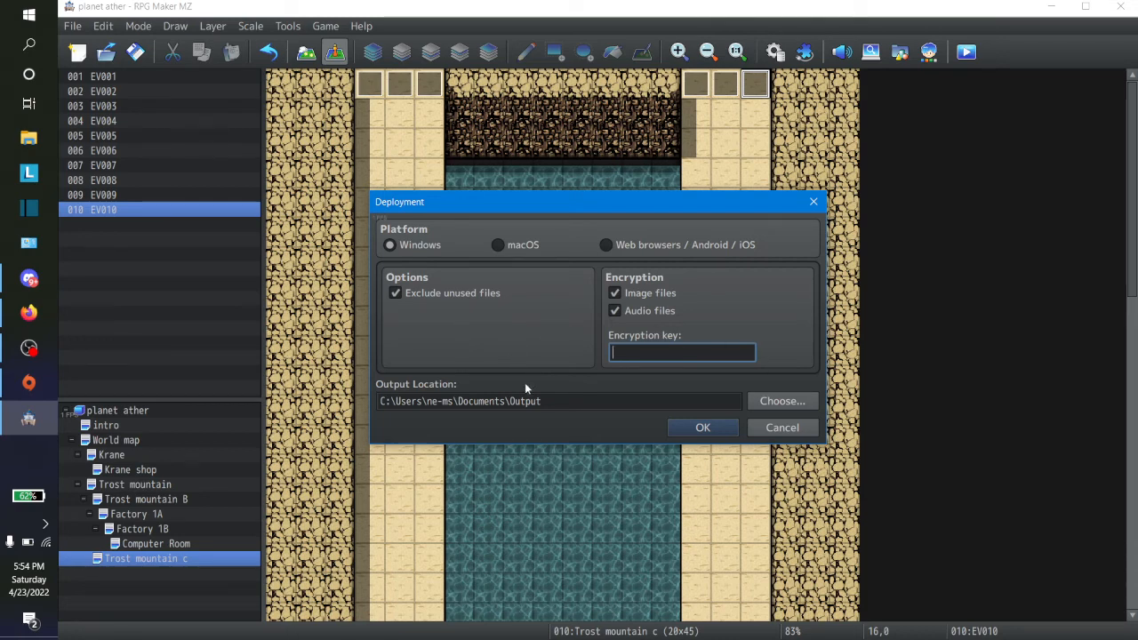
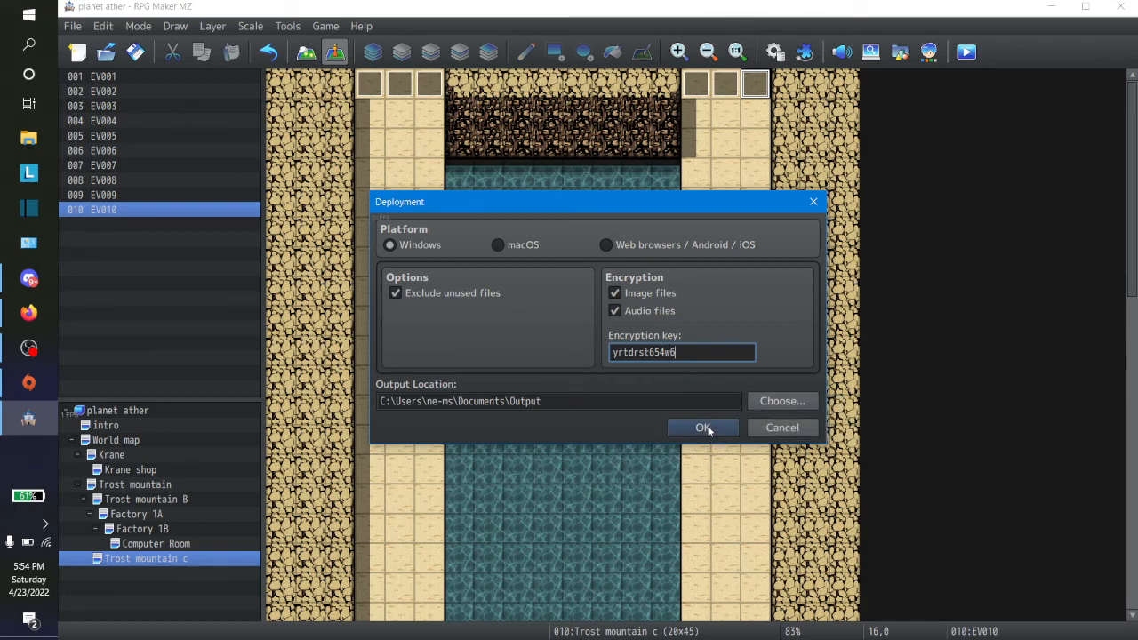
click(704, 428)
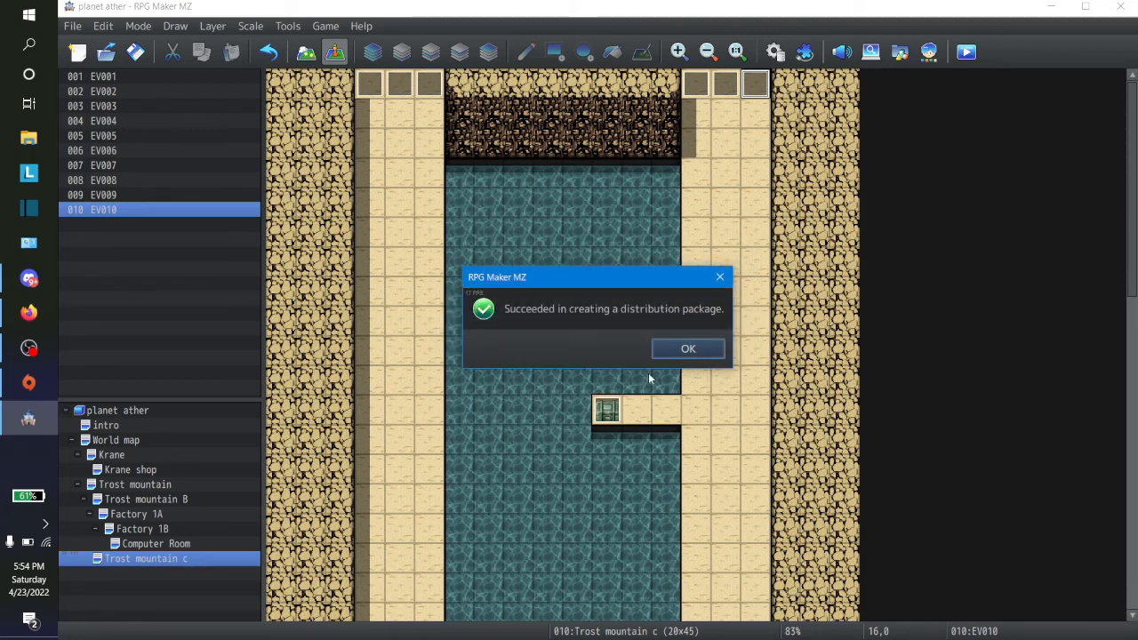
click(703, 351)
Step: Open File Explorer and navigate to the Documents\Output folder
click(8, 6)
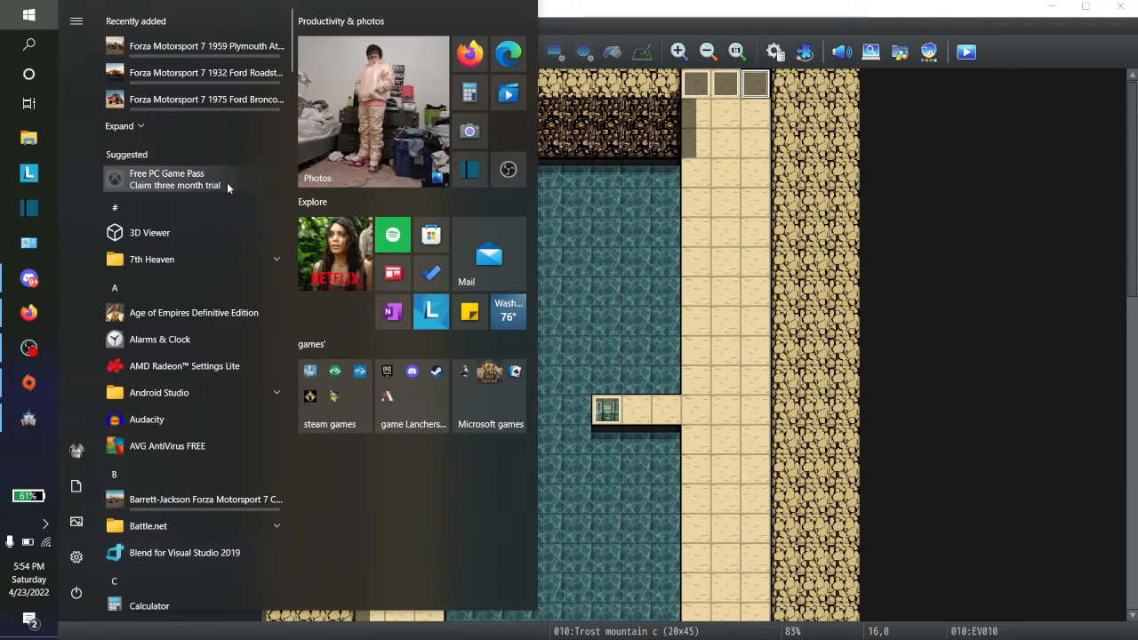
click(8, 6)
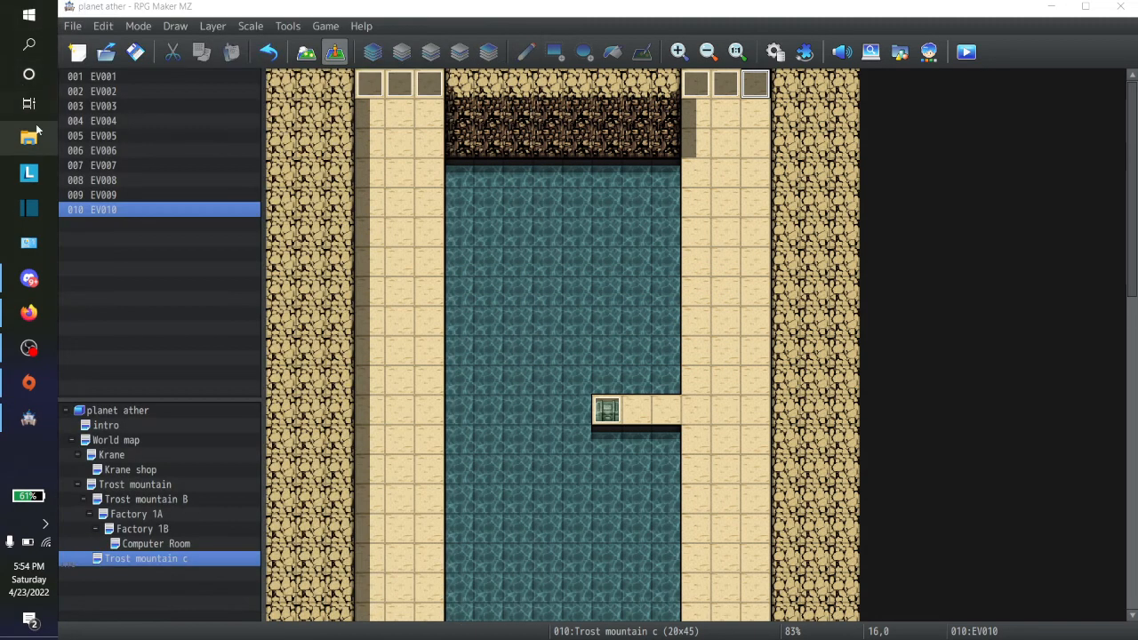
click(29, 142)
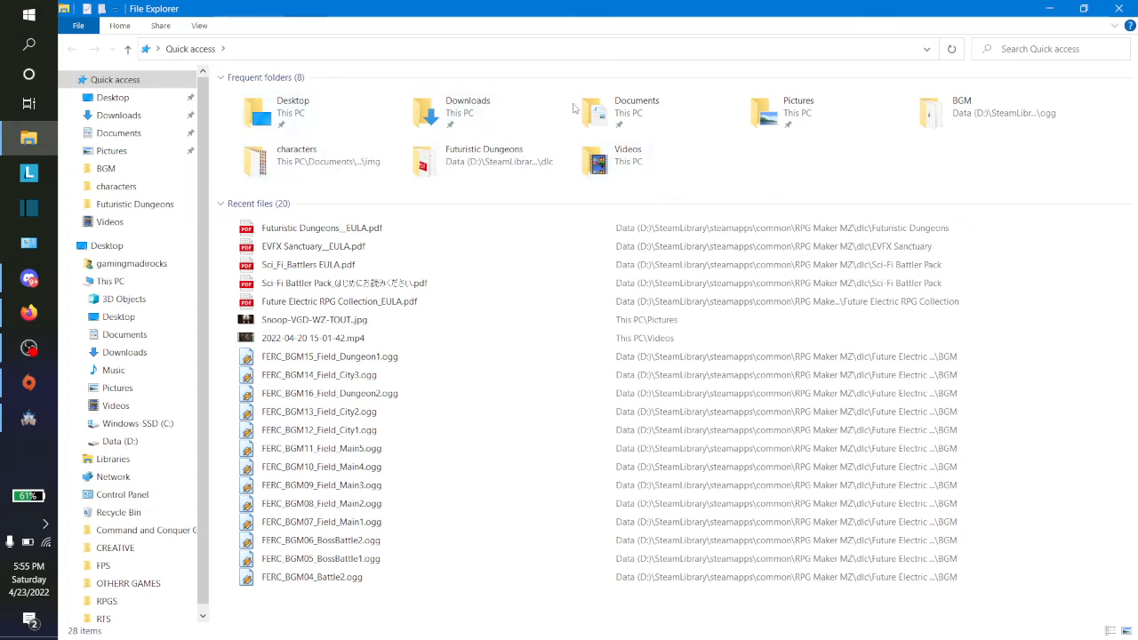
double_click(639, 113)
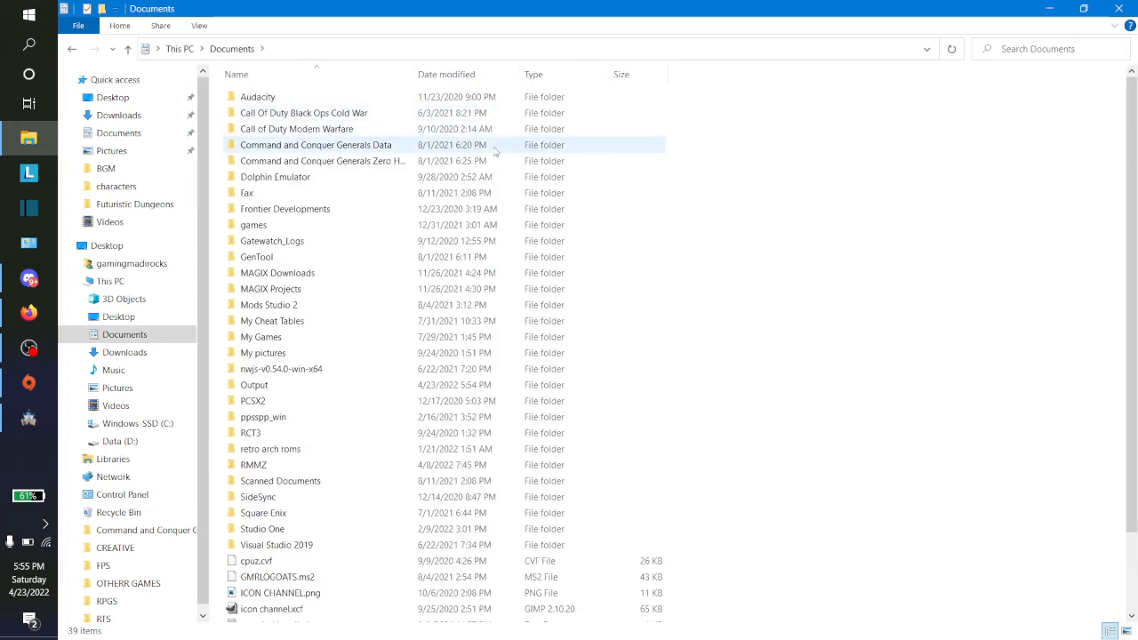
click(271, 385)
double_click(271, 385)
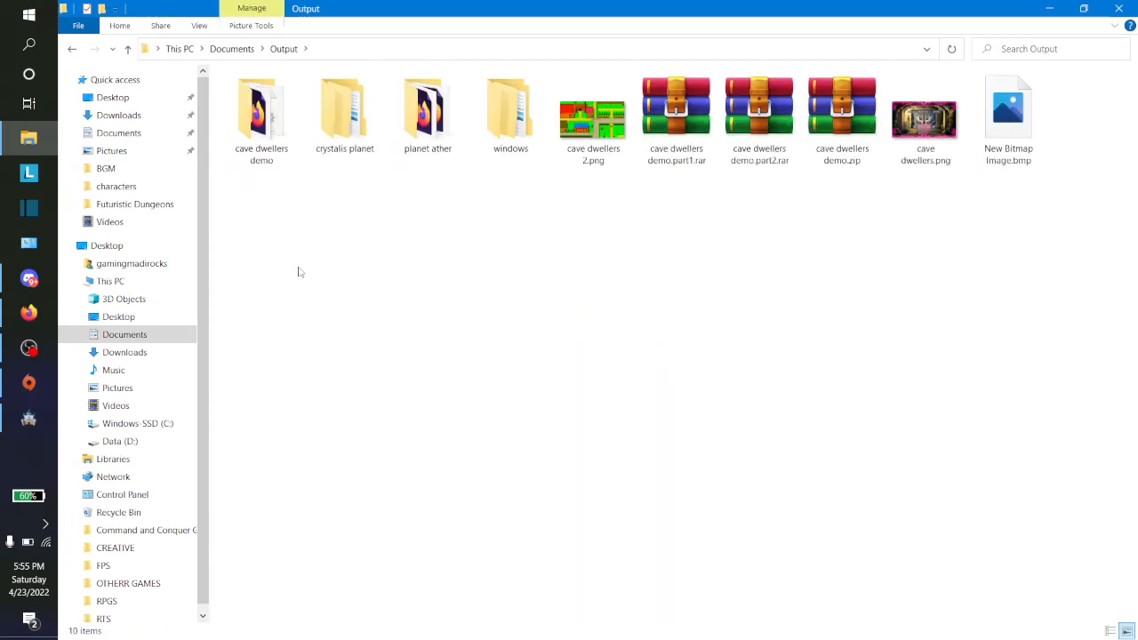
Step: Open planet ather\audio\bgm, try playing encrypted Andromeda.ogg_, then go back up the breadcrumb
double_click(454, 150)
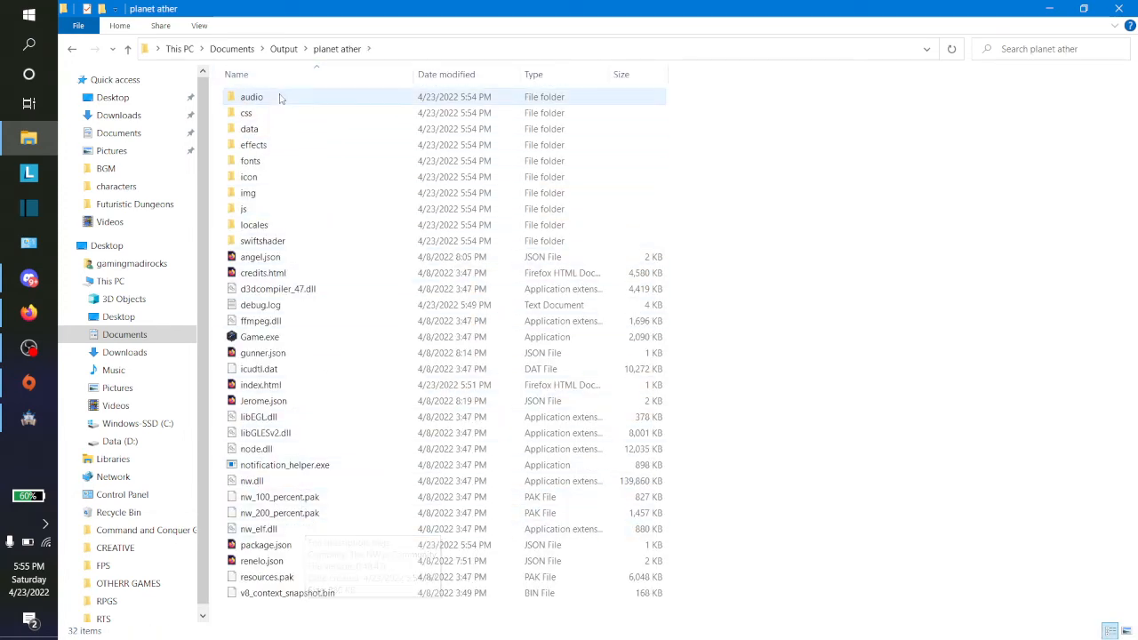
double_click(280, 98)
double_click(283, 100)
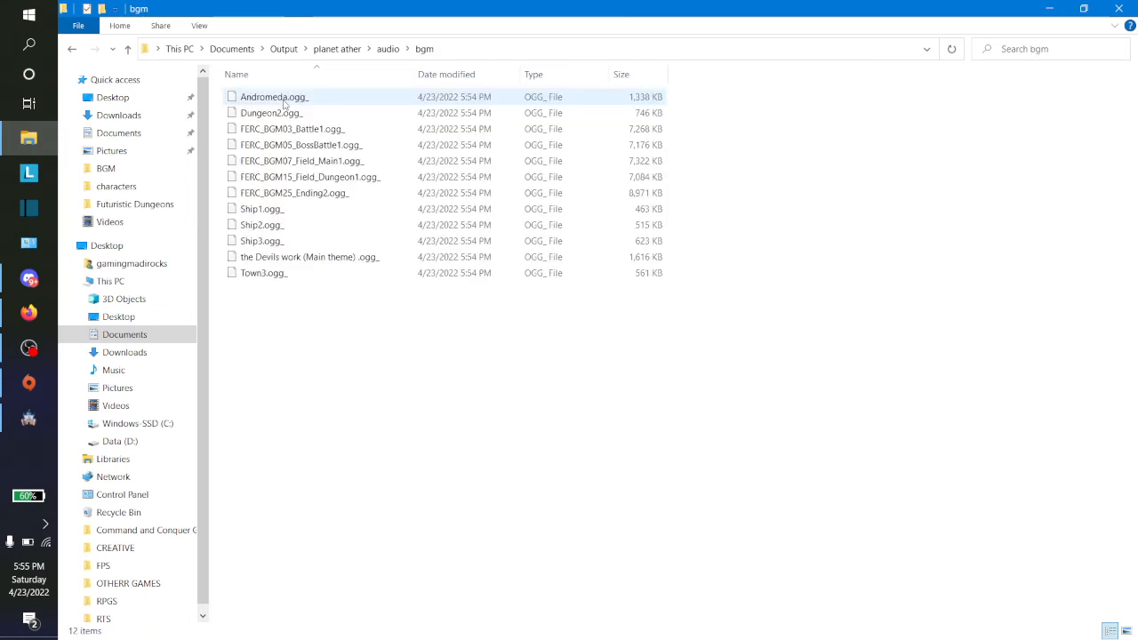
double_click(355, 99)
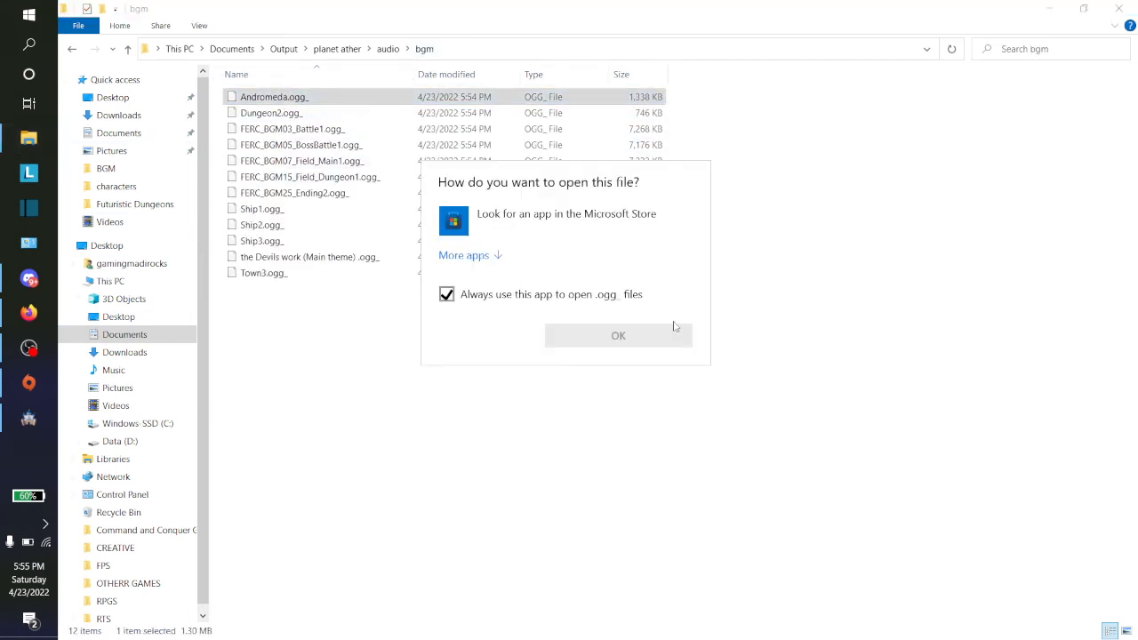
click(848, 279)
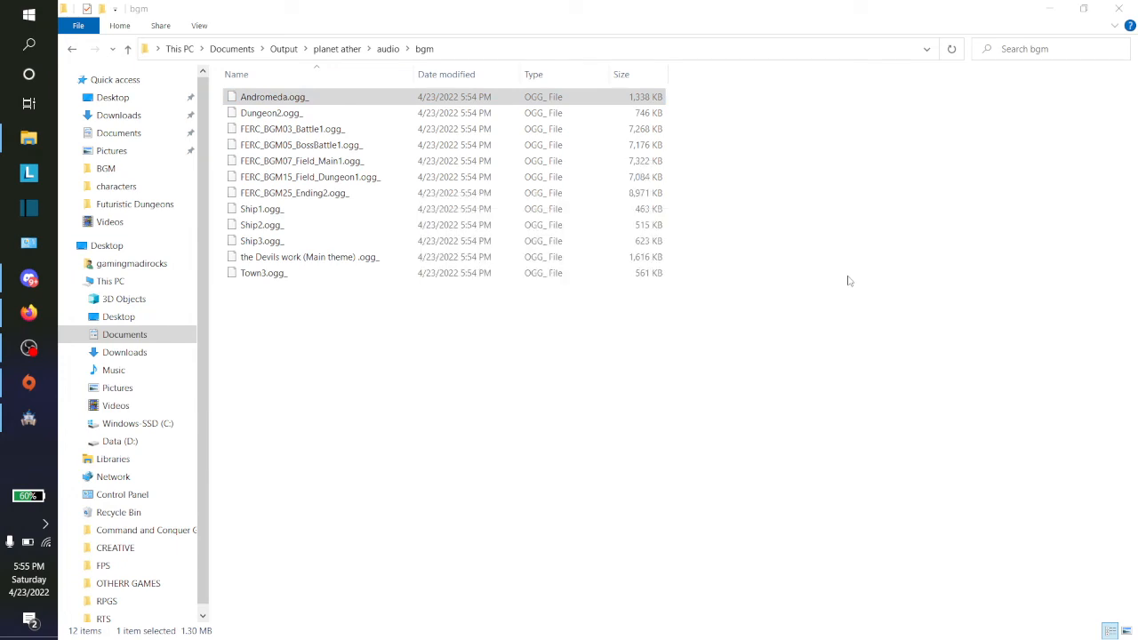
click(387, 50)
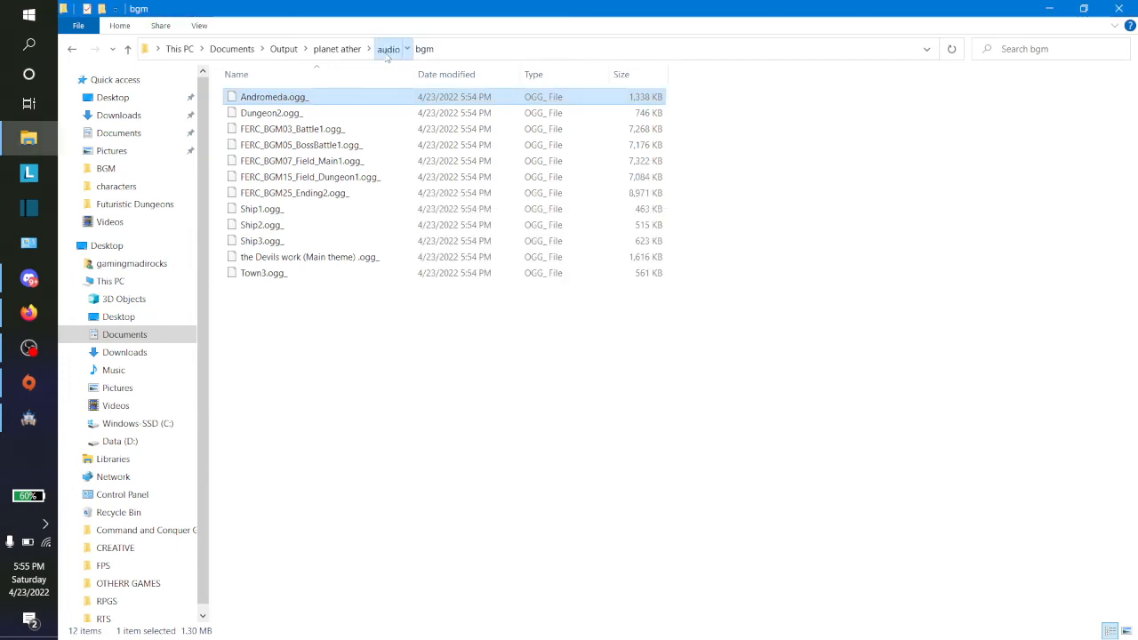
click(336, 52)
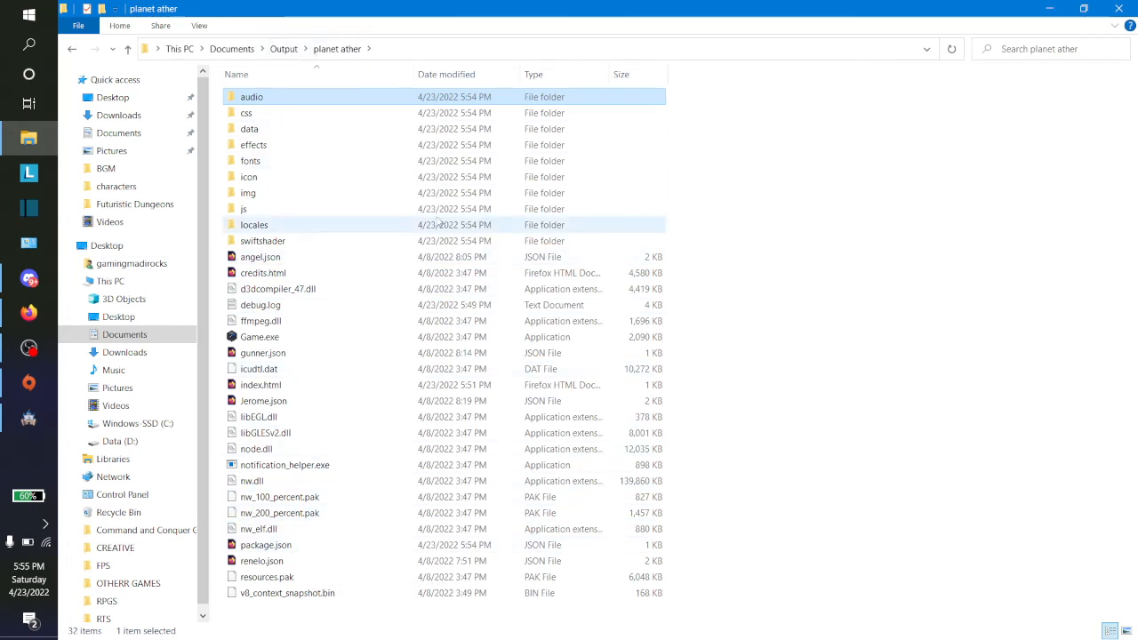
Step: Launch the deployed Game.exe and start a New Game through the narrator and Mayor intro
double_click(290, 342)
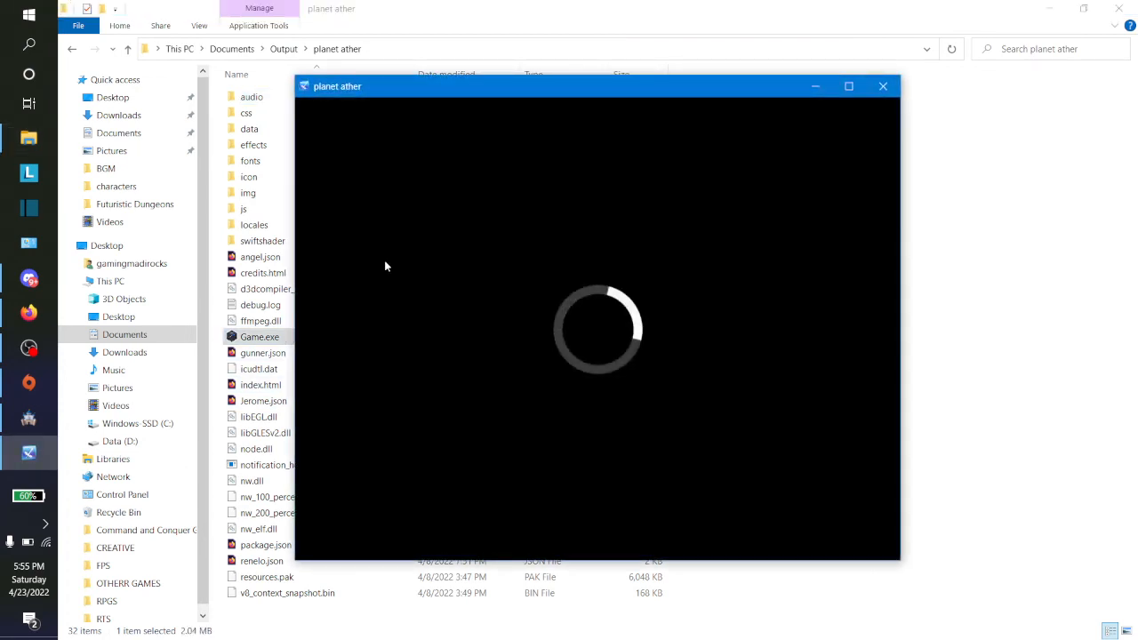
key(XF86TouchpadToggle)
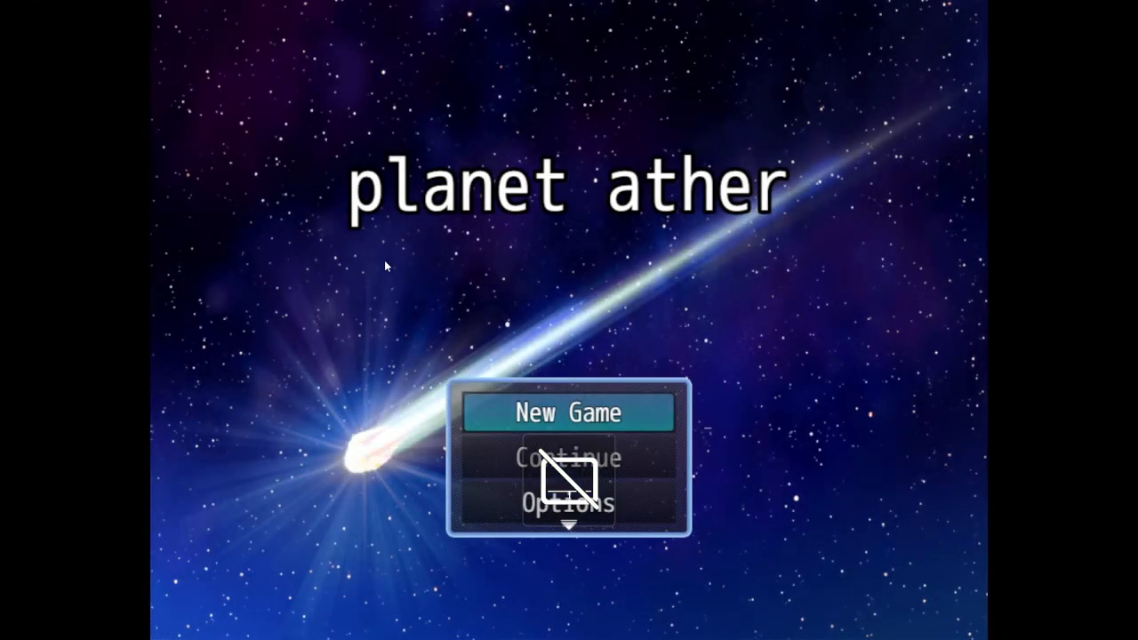
key(Down)
key(Down)
key(Down)
key(Down)
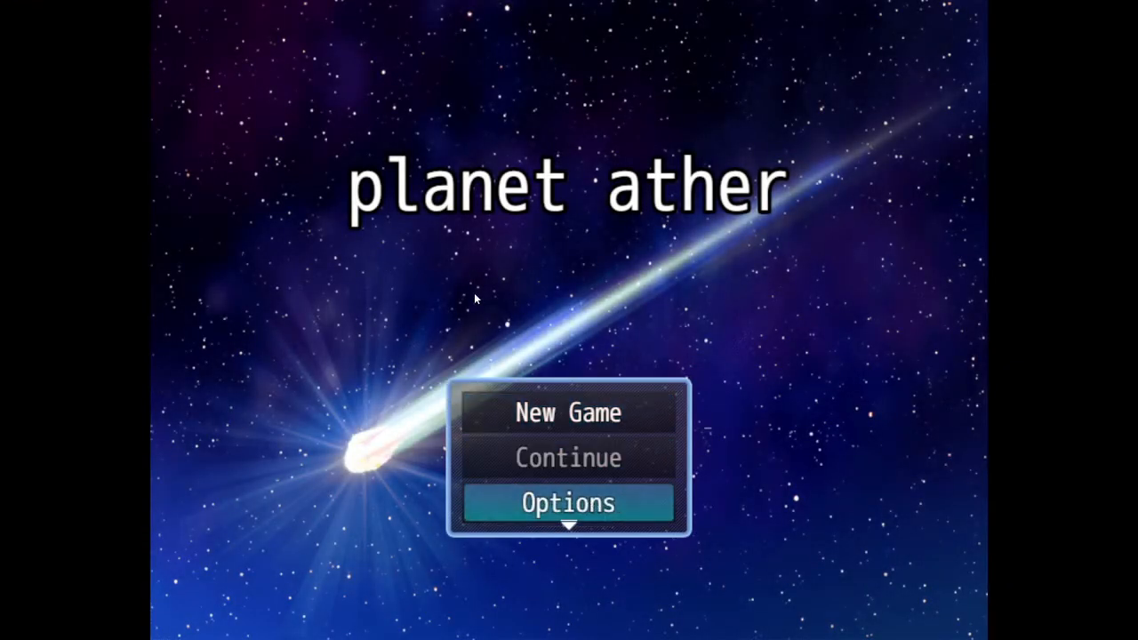
key(Return)
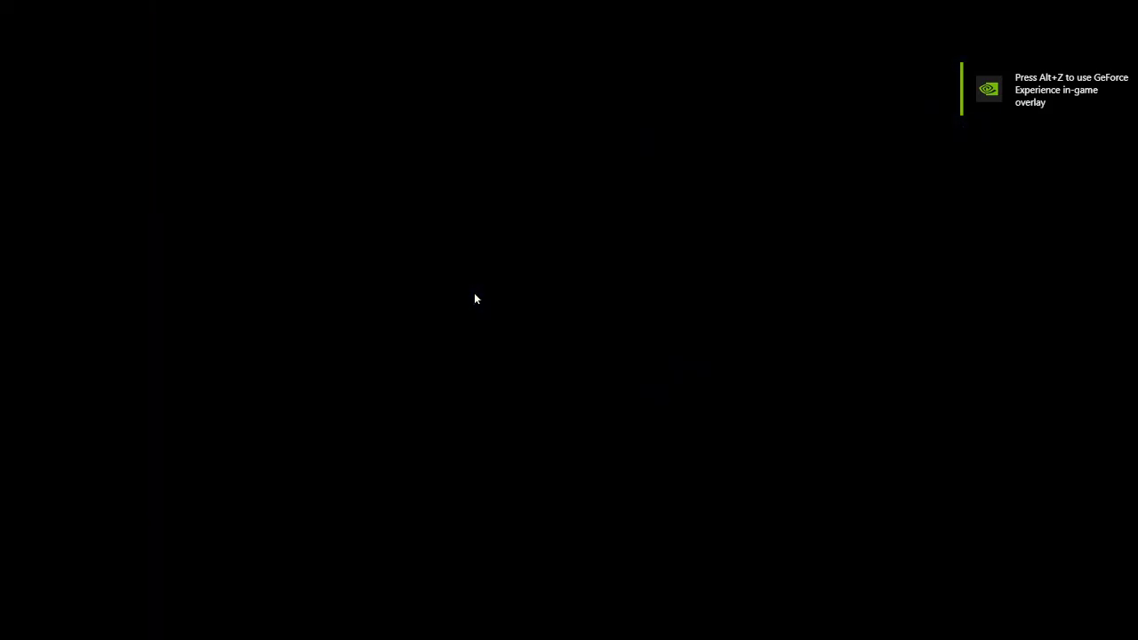
key(Return)
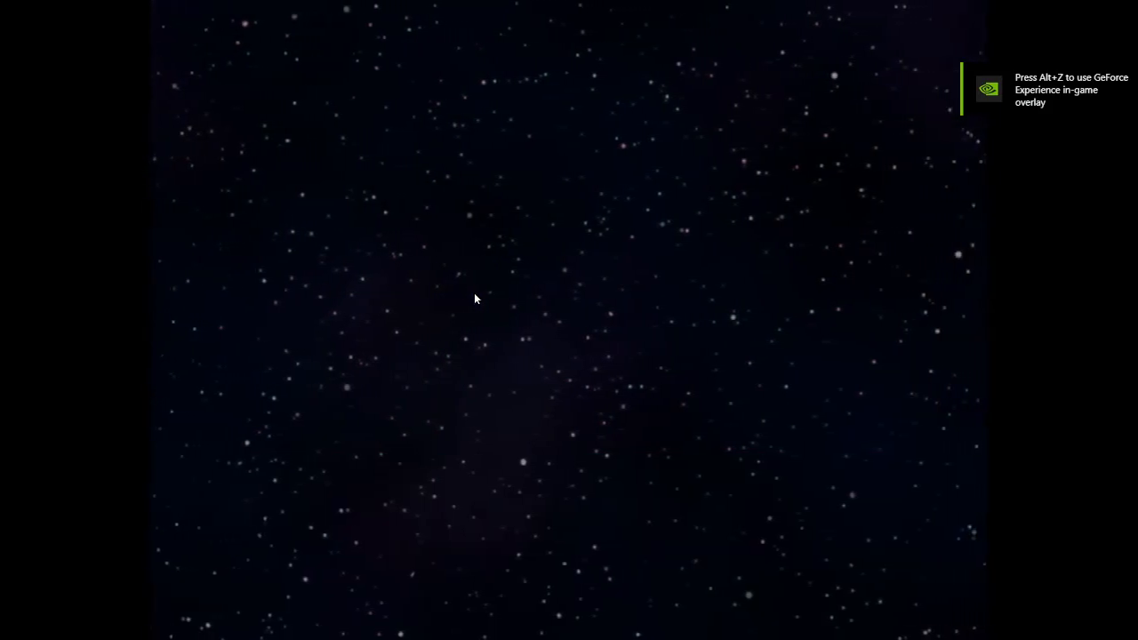
key(Return)
key(Return)
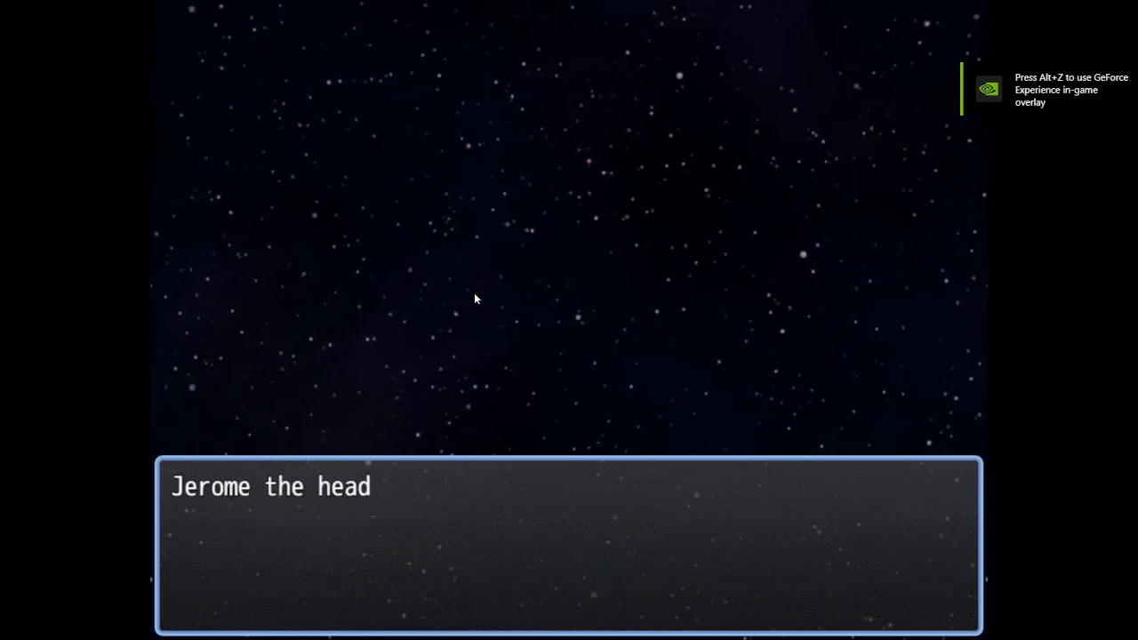
key(Return)
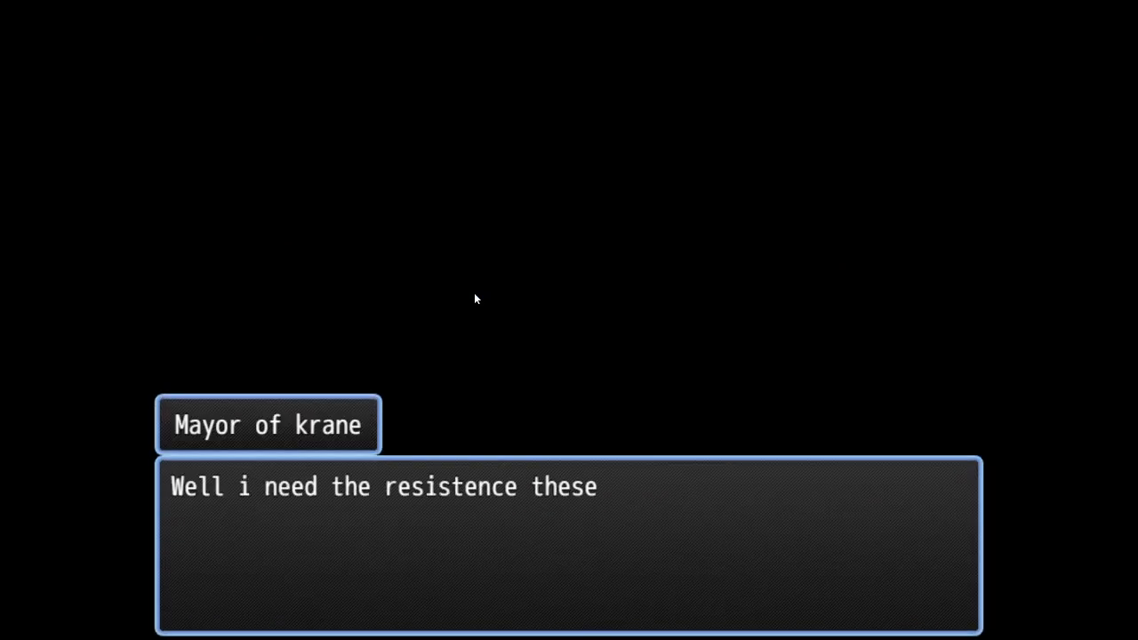
key(Return)
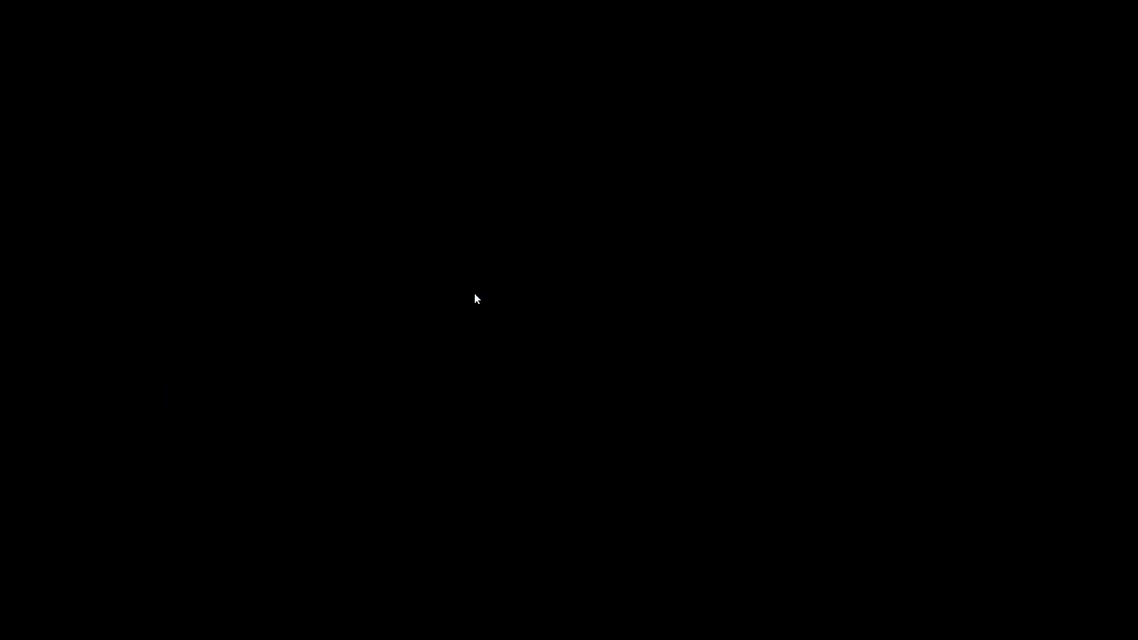
key(Return)
key(Return)
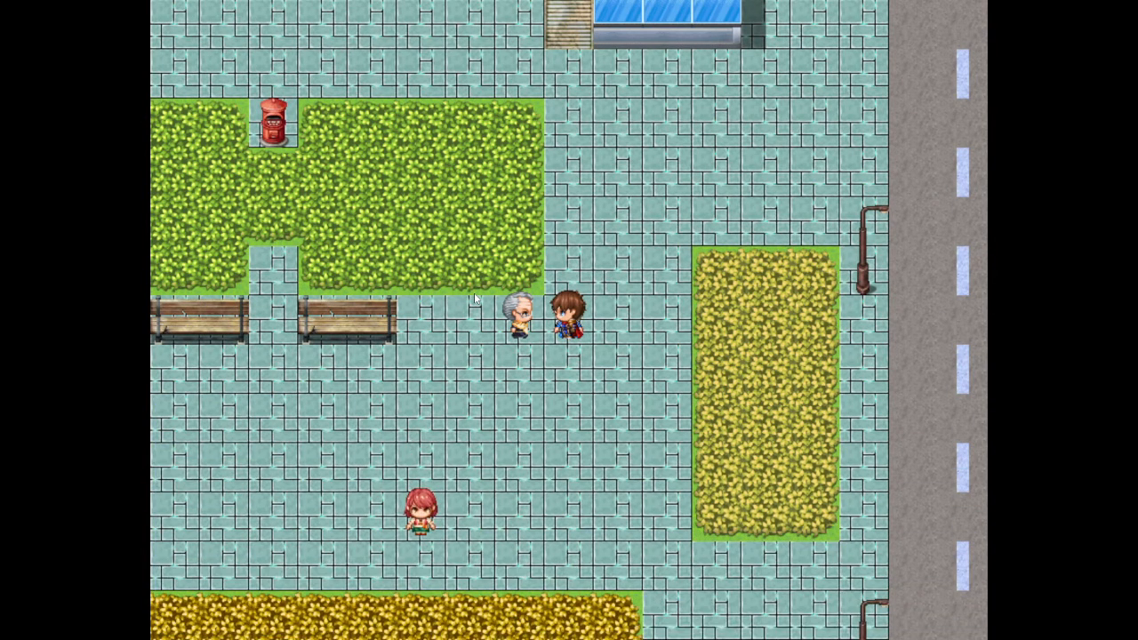
Step: Quit through the menu's Game End option and close the game window
key(Escape)
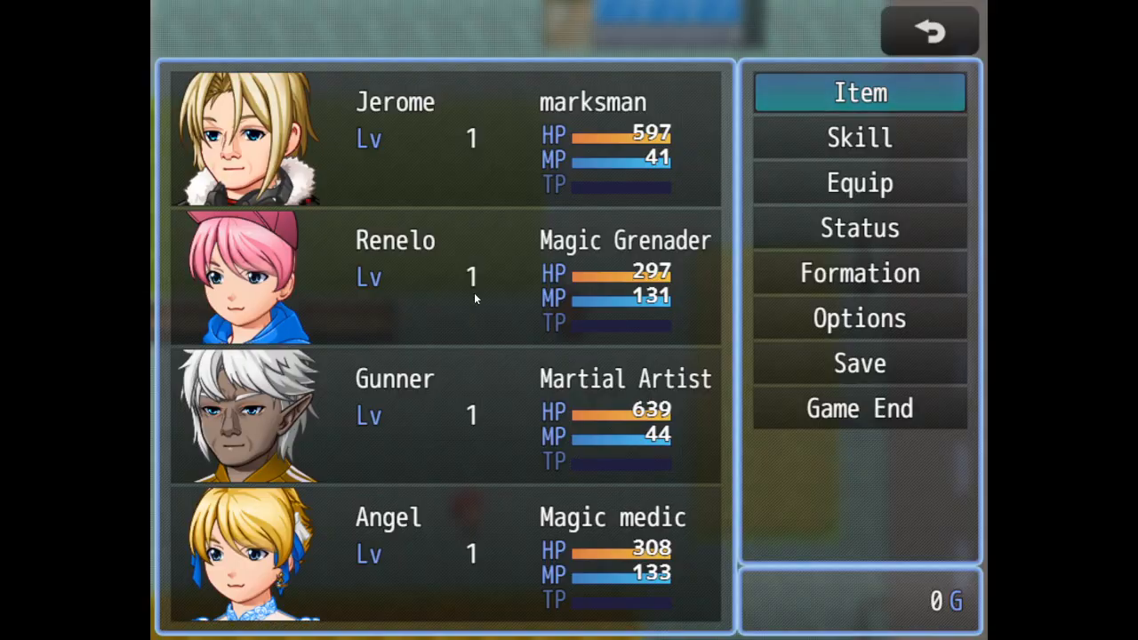
key(Up)
key(Return)
key(Down)
key(Down)
key(Return)
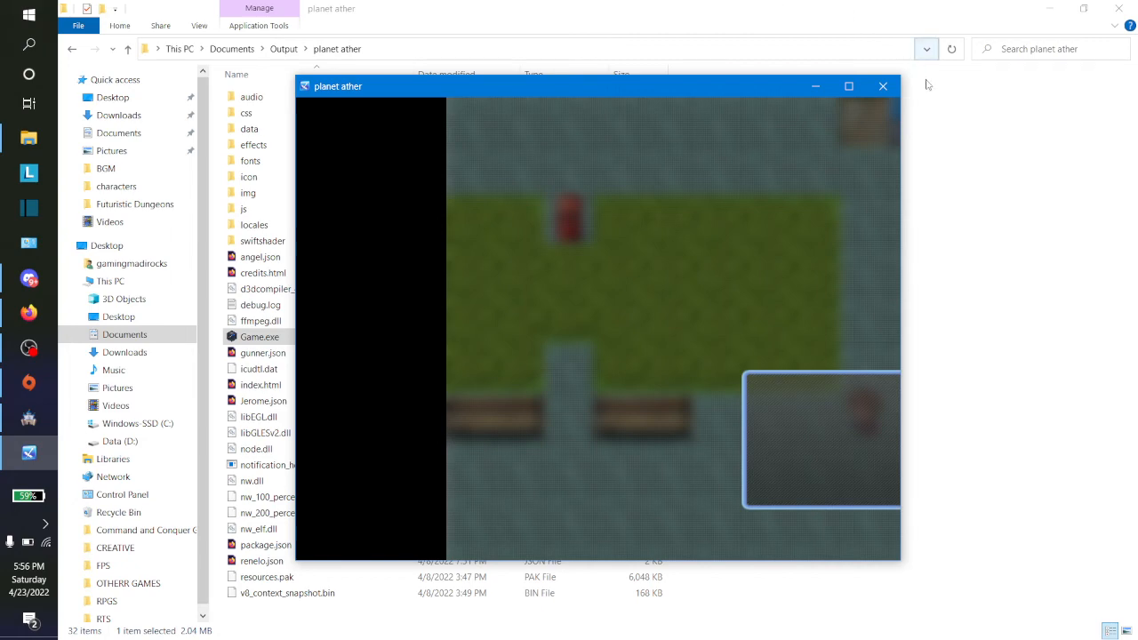
click(883, 87)
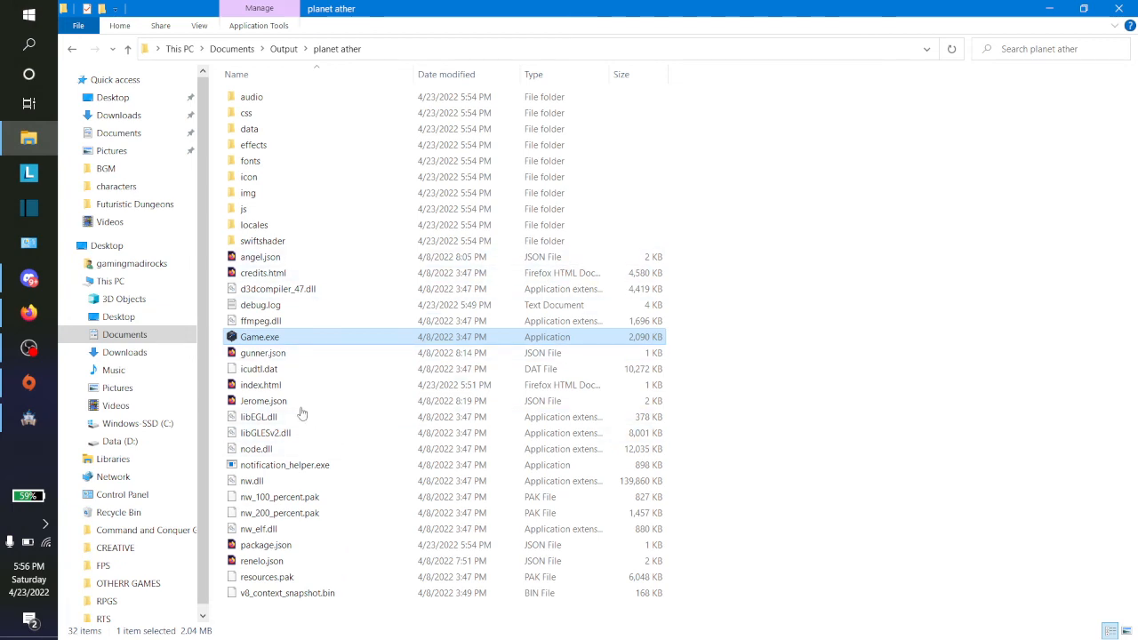
Step: Go up to Documents\Output using the address-bar breadcrumb
click(285, 49)
Step: Browse Documents\RMMZ\planet ather into img\system, then return to the project folder
click(231, 49)
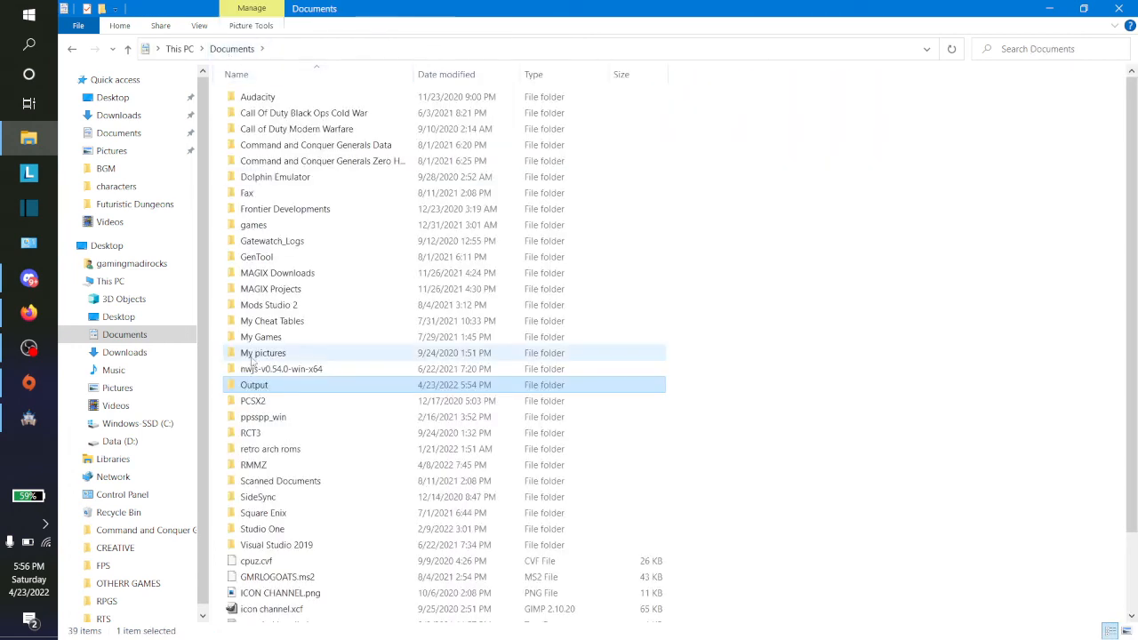
double_click(286, 466)
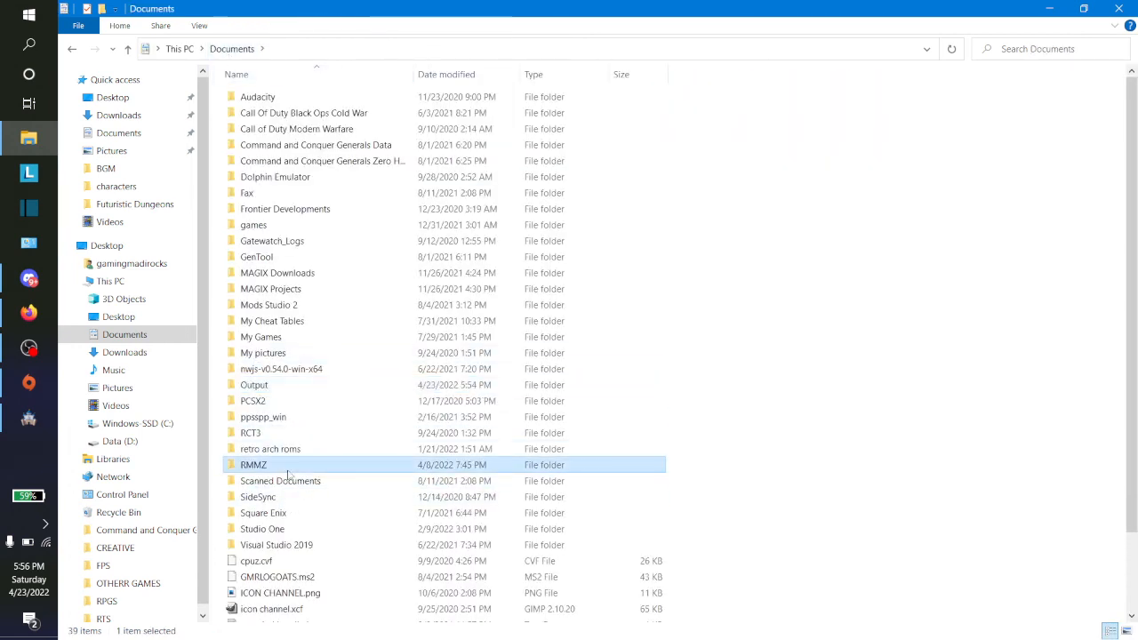
double_click(267, 98)
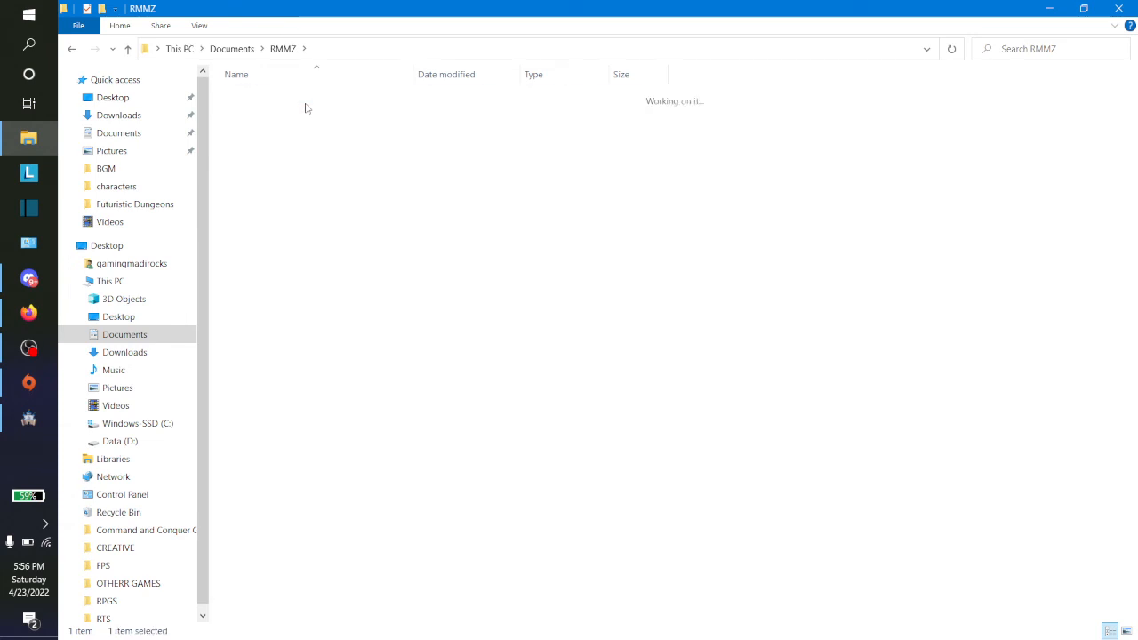
double_click(267, 194)
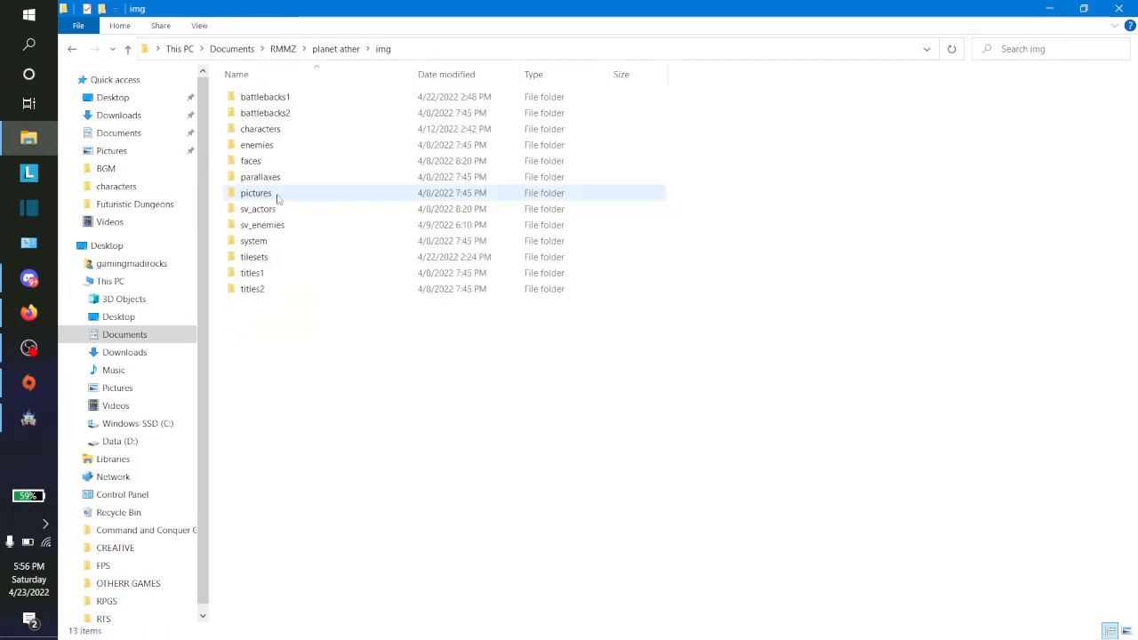
double_click(271, 243)
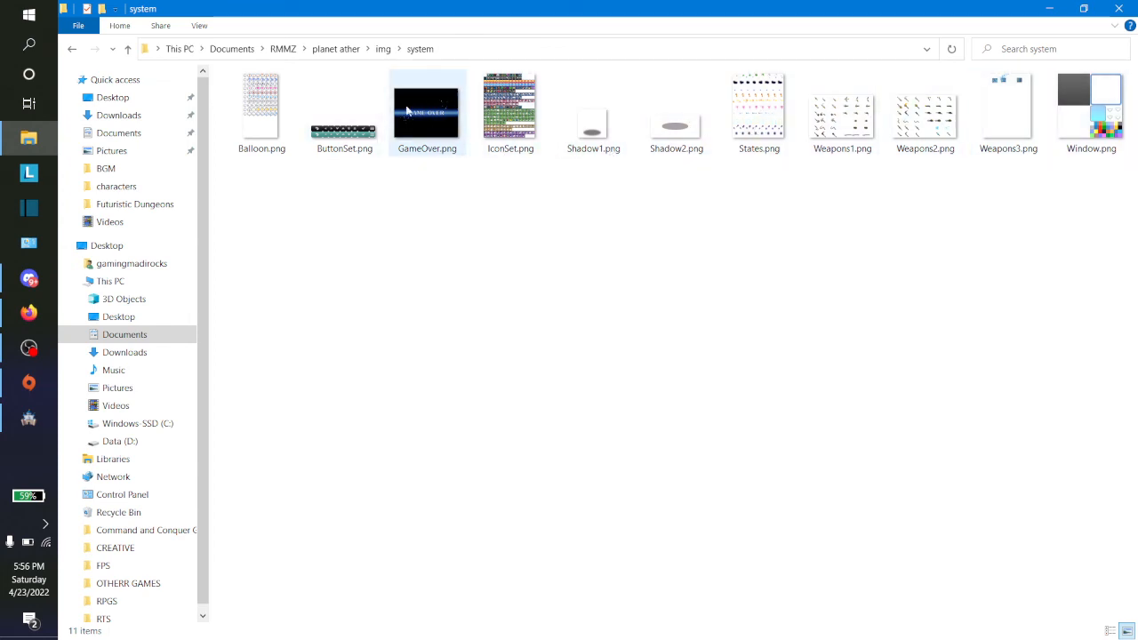
click(383, 48)
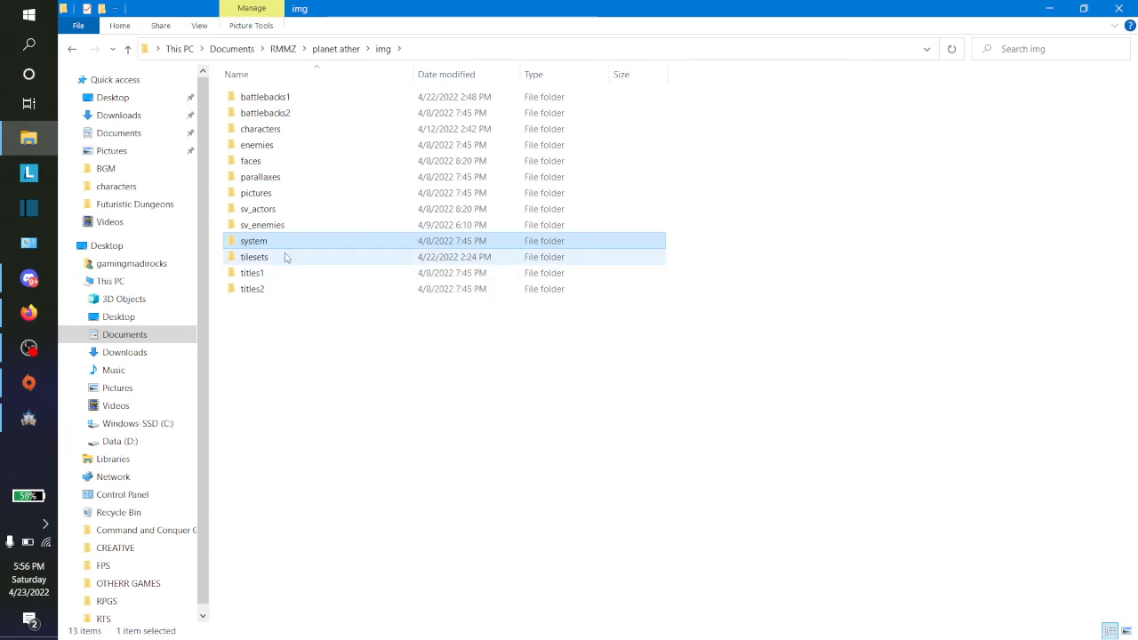
click(336, 49)
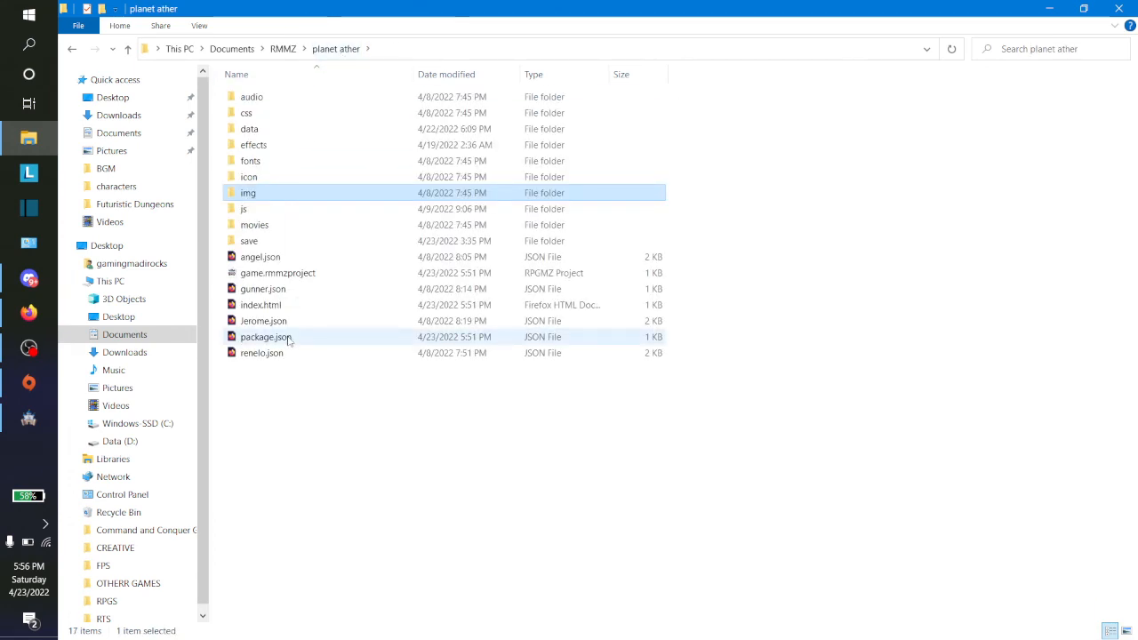
Step: Preview icon.png from the icon folder, close it, and return to the planet ather folder
click(294, 176)
double_click(294, 176)
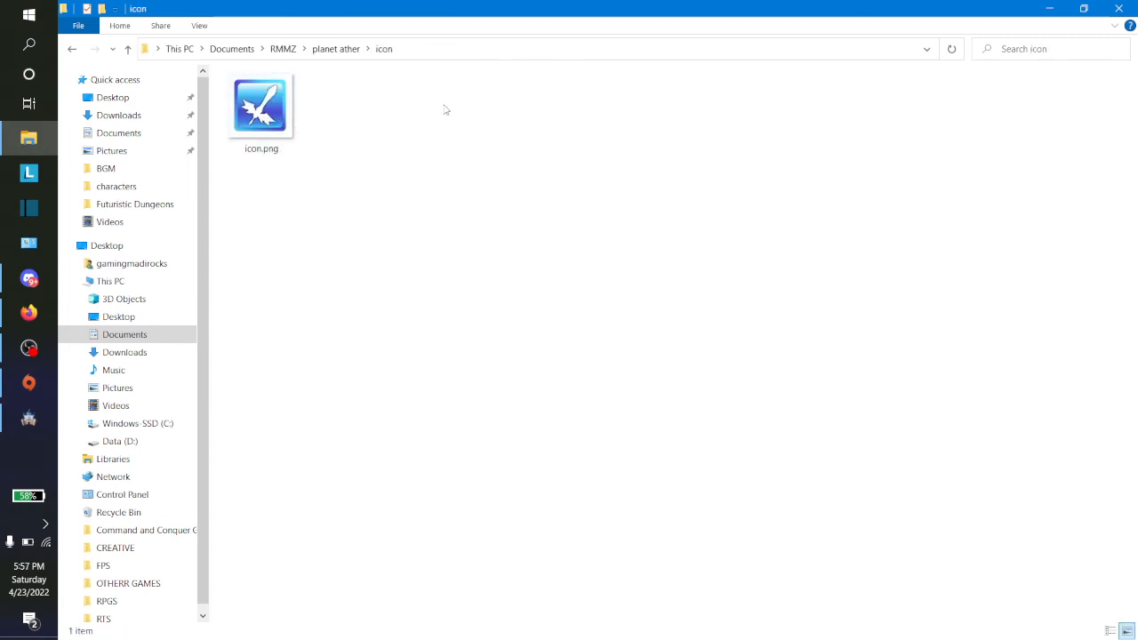
click(280, 120)
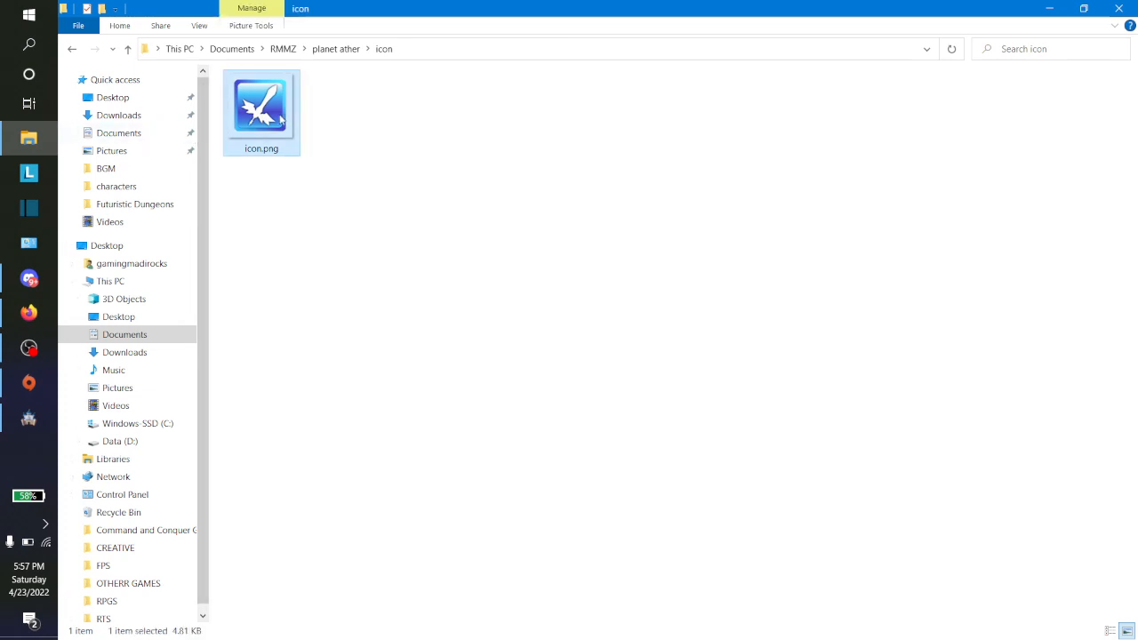
double_click(280, 120)
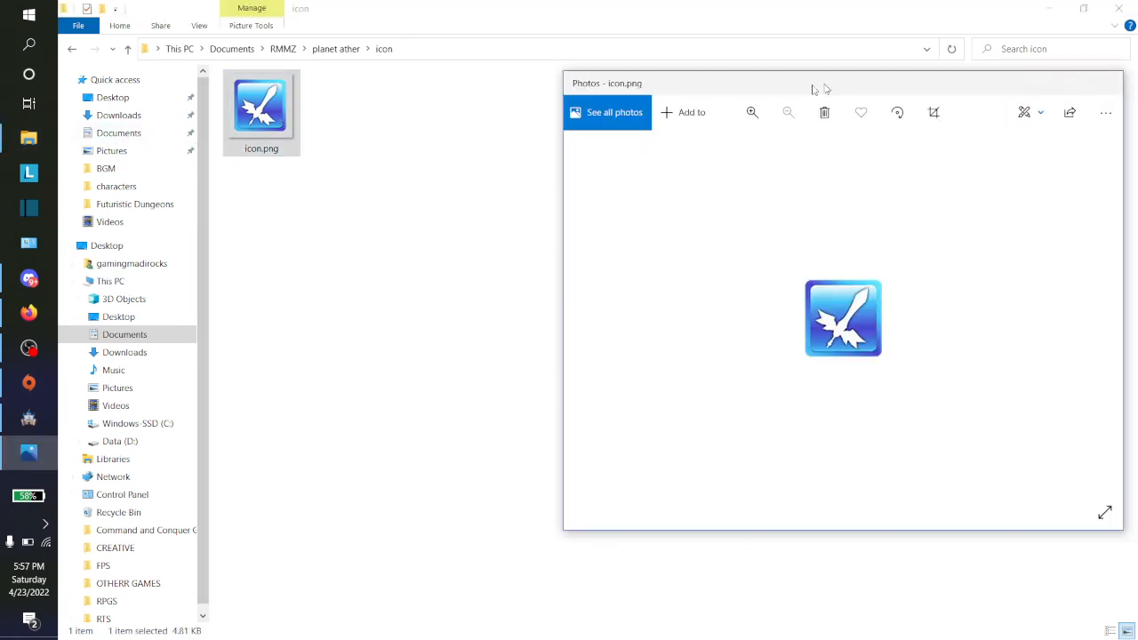
drag(813, 89, 537, 147)
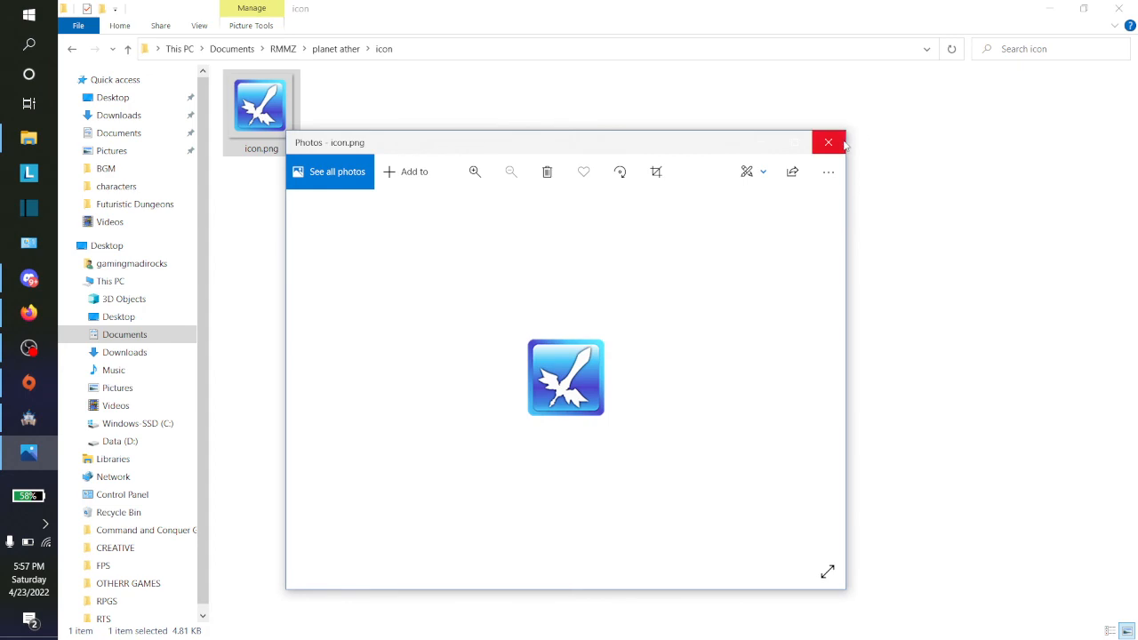
click(827, 142)
click(335, 49)
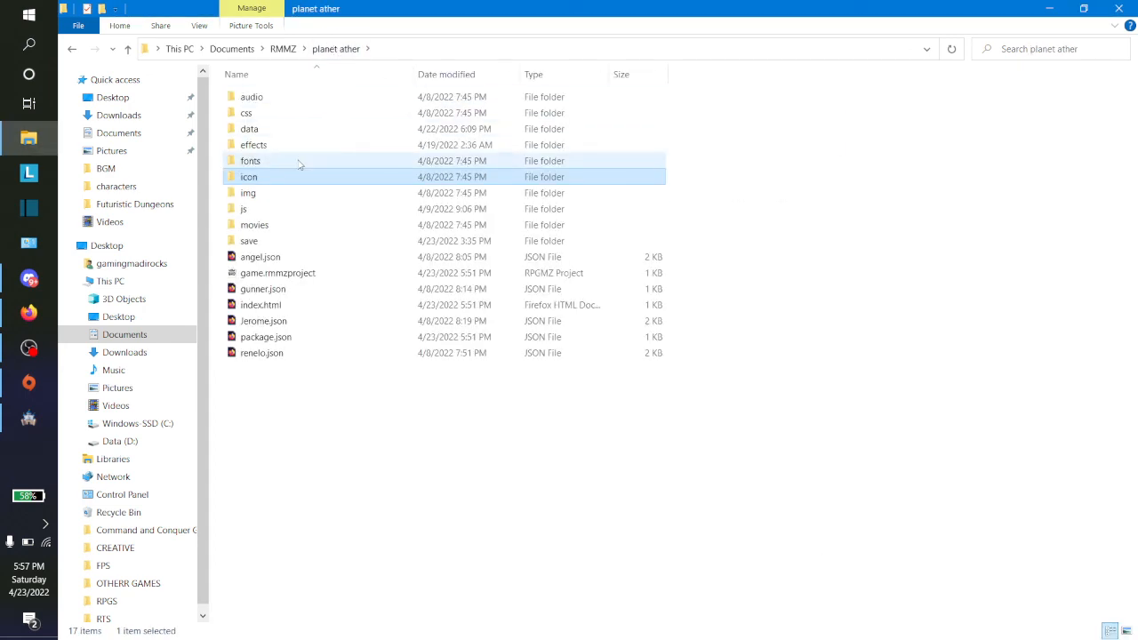
Step: Inspect the fonts, effects and data folders, returning to the project folder after each
double_click(300, 163)
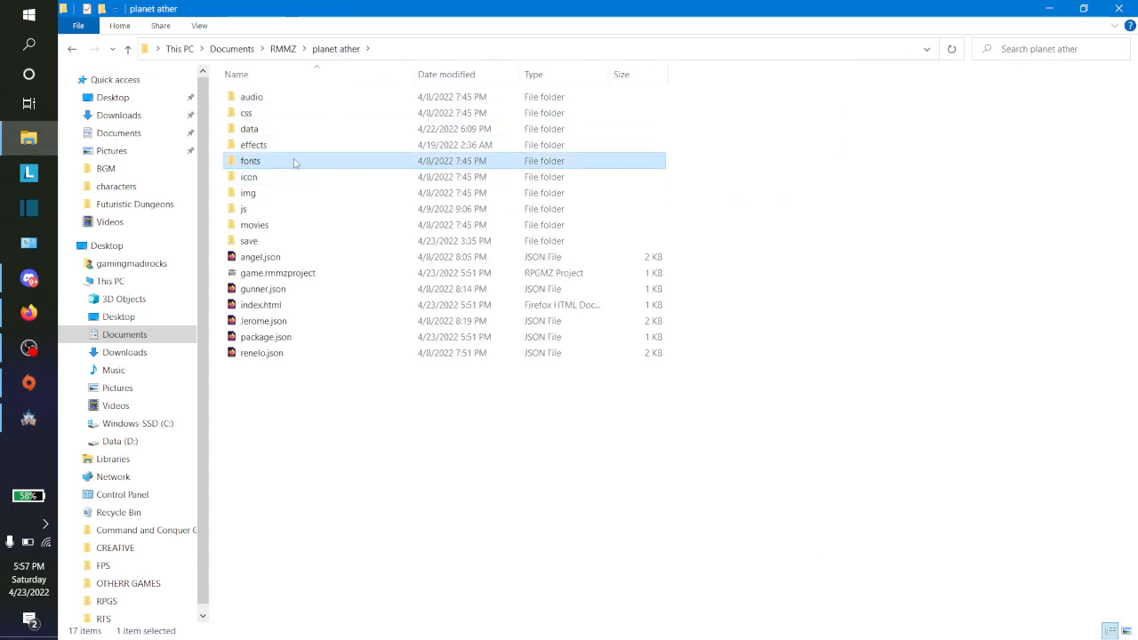
click(336, 49)
double_click(267, 145)
click(336, 49)
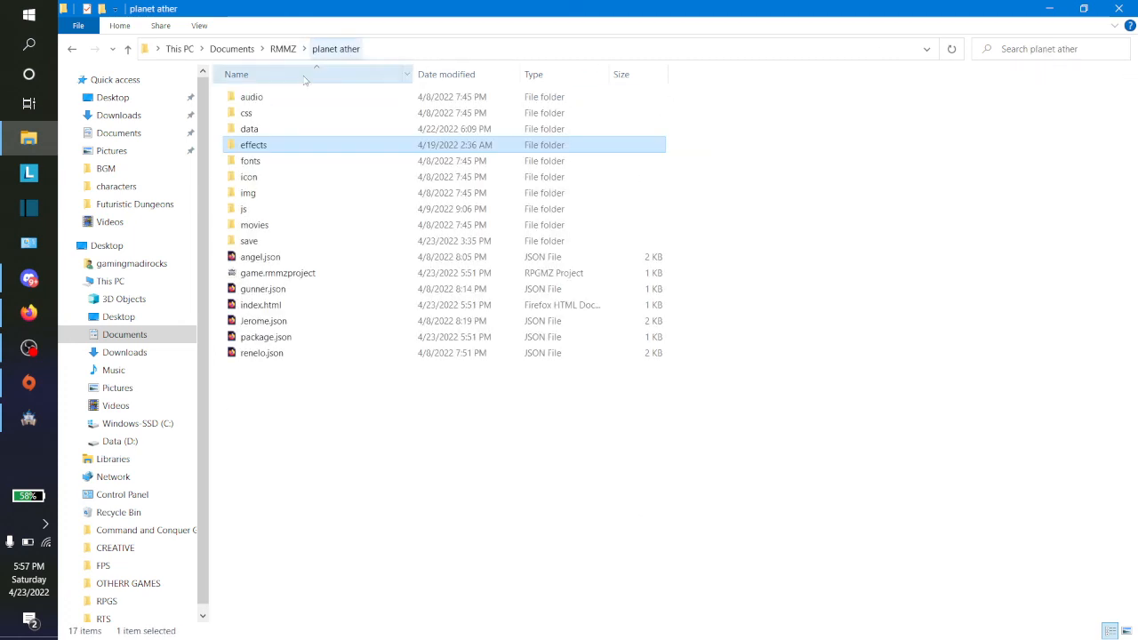
double_click(256, 131)
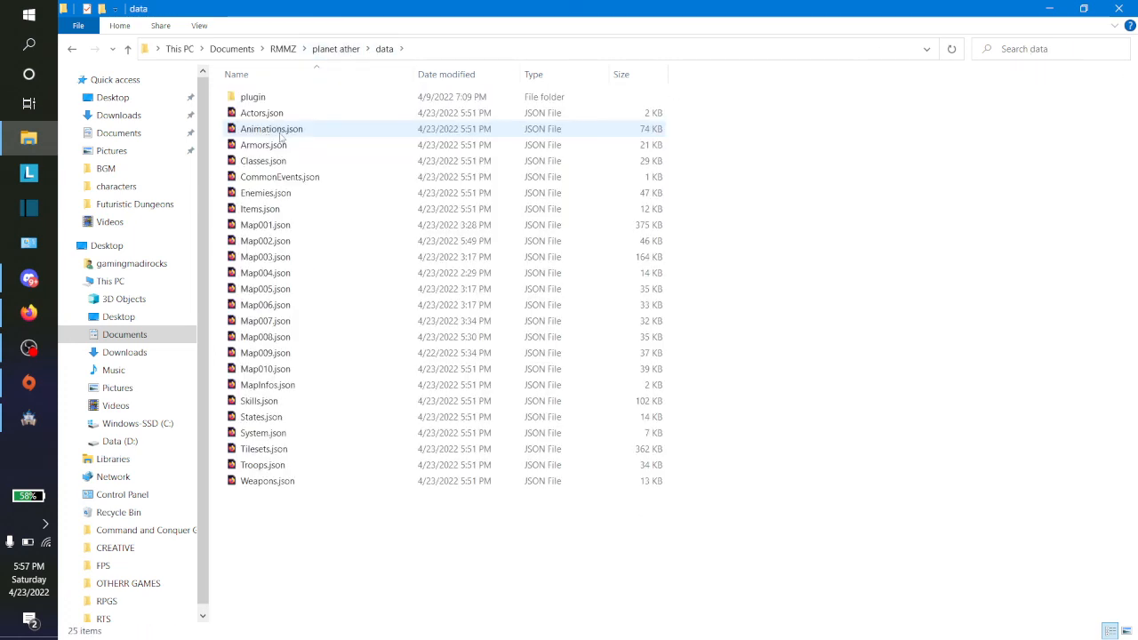
click(335, 49)
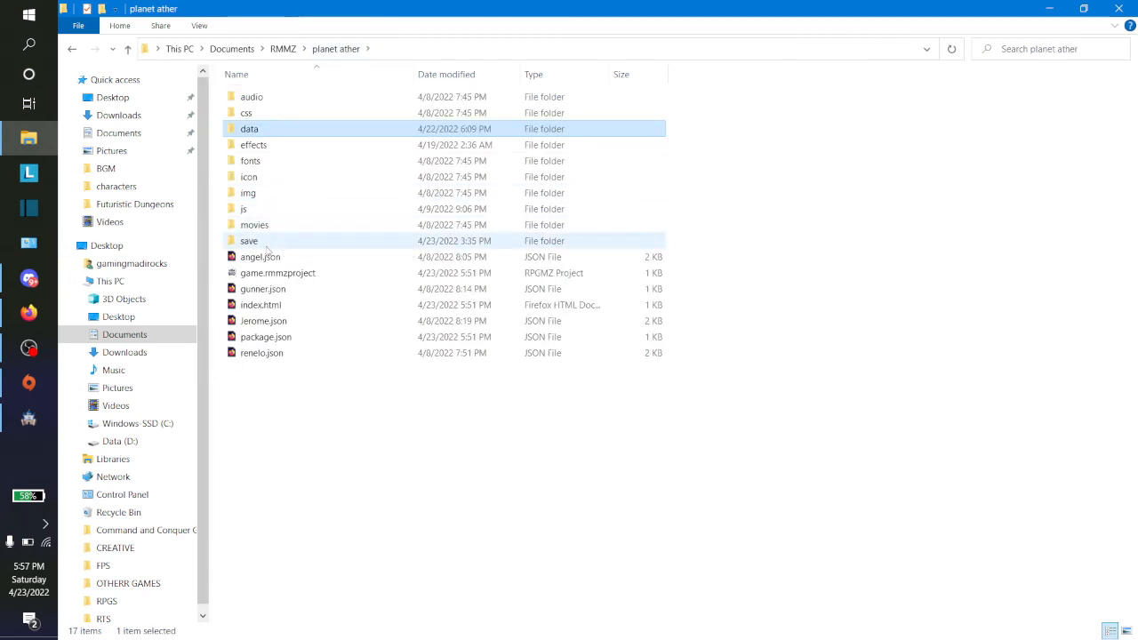
Step: Glance into the img folder, close File Explorer, and switch to OBS Studio
double_click(286, 194)
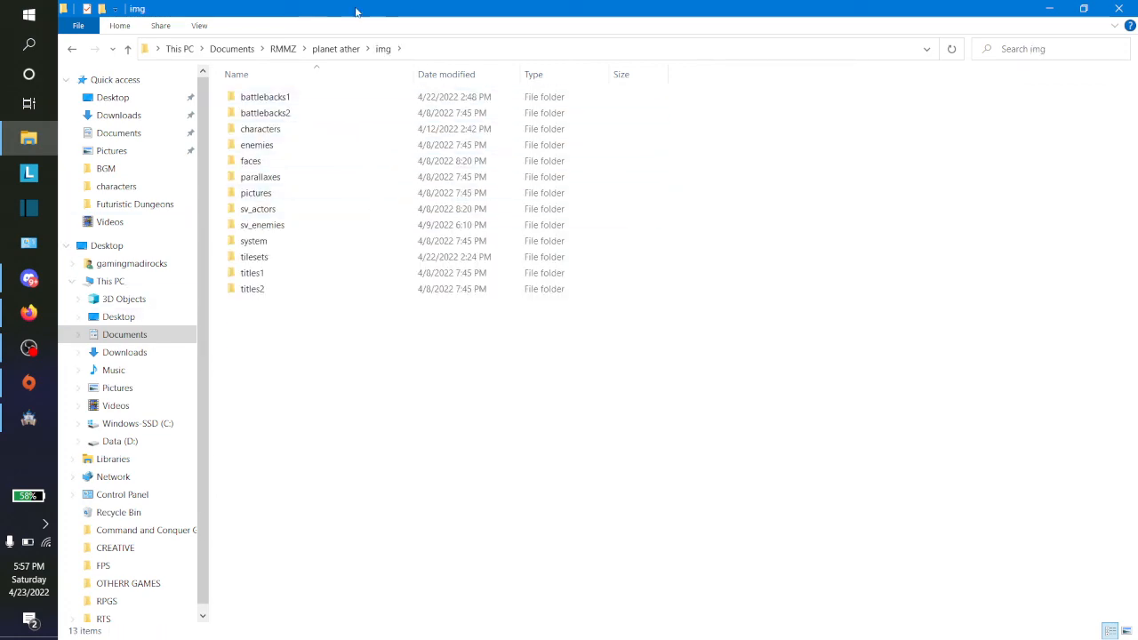
click(1119, 8)
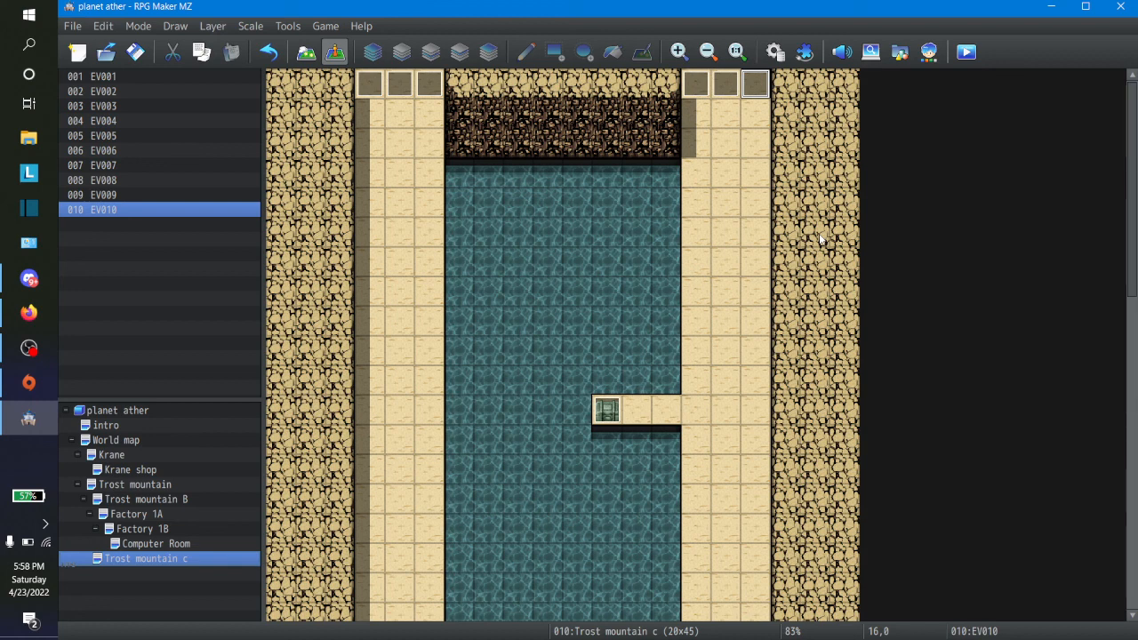
click(28, 348)
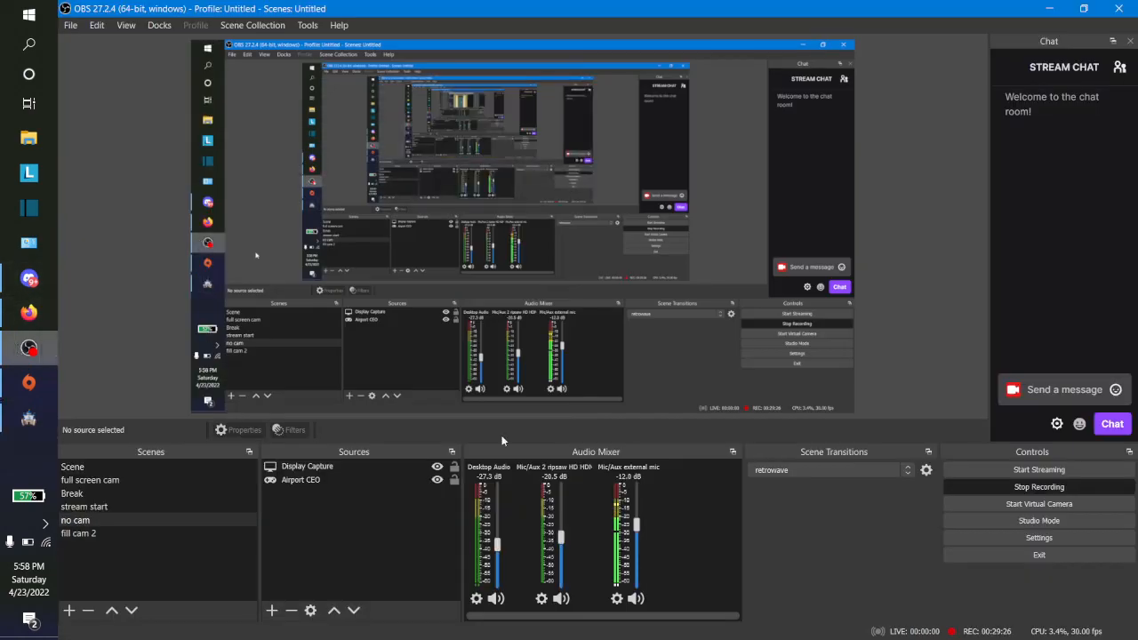